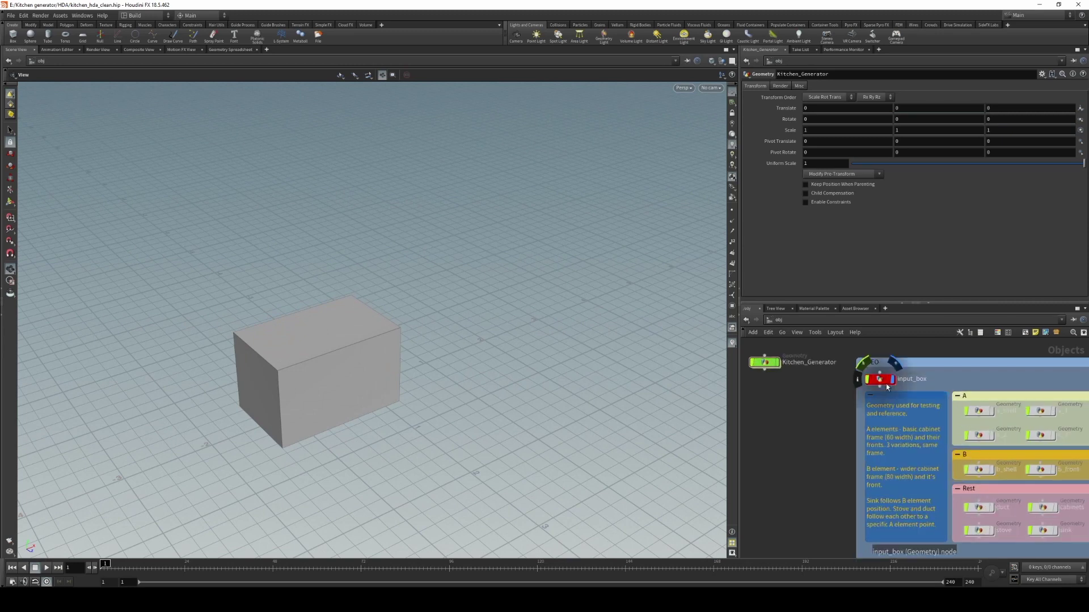
# Step: Inside the input_box geometry, set box1's X size to 2 and increase it to 6
pyautogui.doubleClick(886, 386)
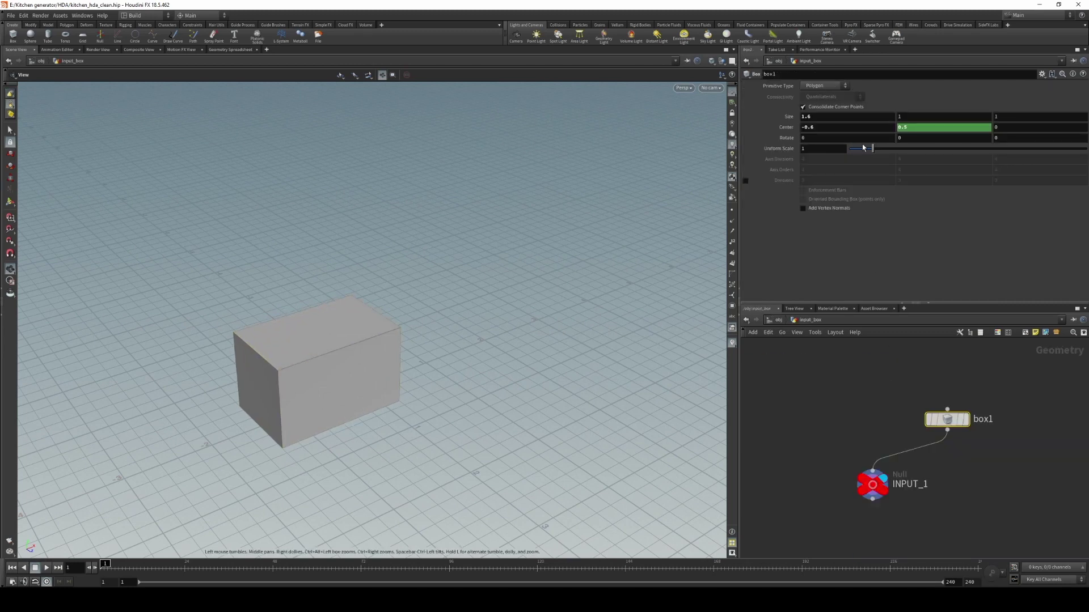
pyautogui.click(825, 116)
pyautogui.write('2')
pyautogui.press('Return')
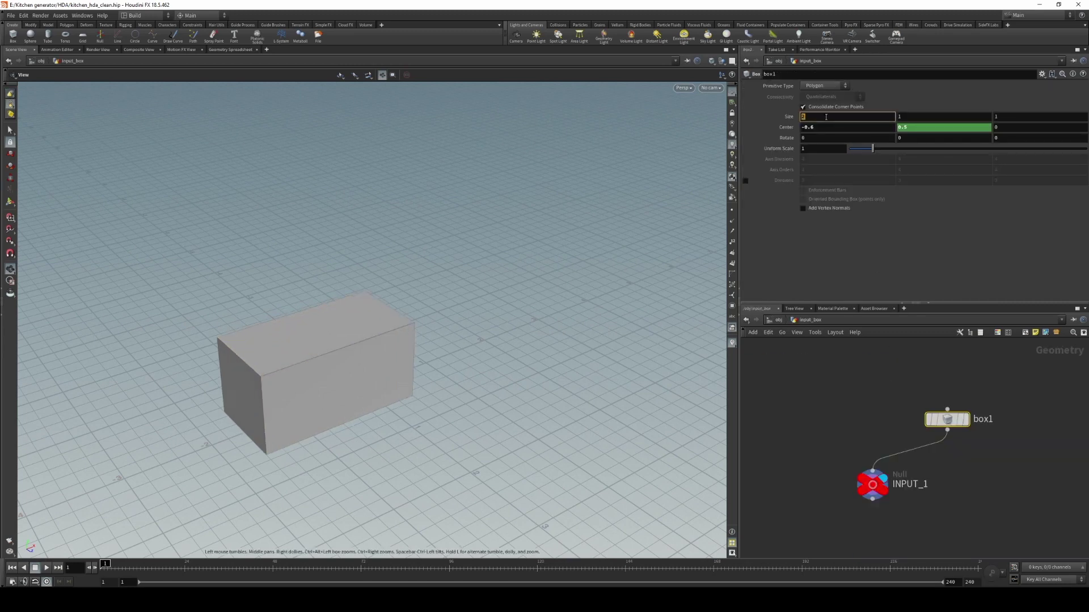
pyautogui.write('6')
pyautogui.press('Return')
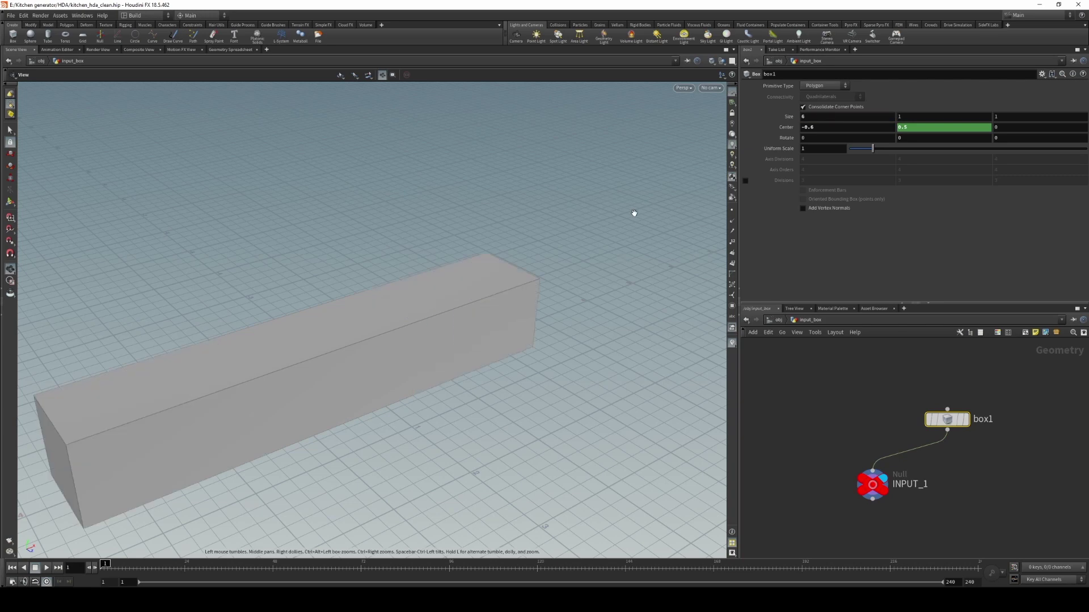
pyautogui.moveTo(634, 213); pyautogui.dragTo(511, 226)
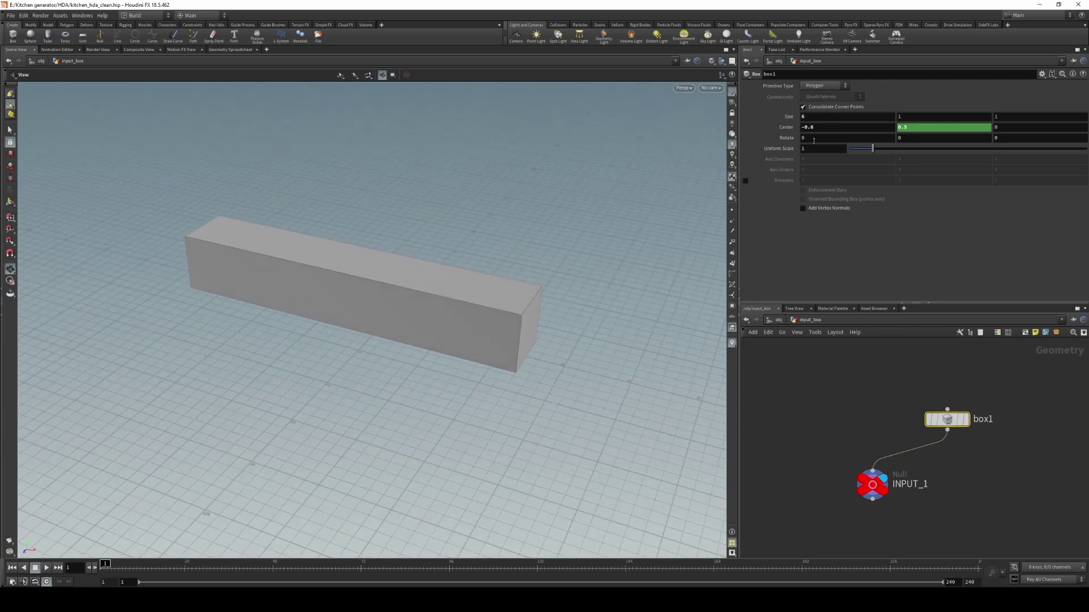
# Step: Try an X size of 20 on box1 and return it to 6
pyautogui.write('20')
pyautogui.press('Return')
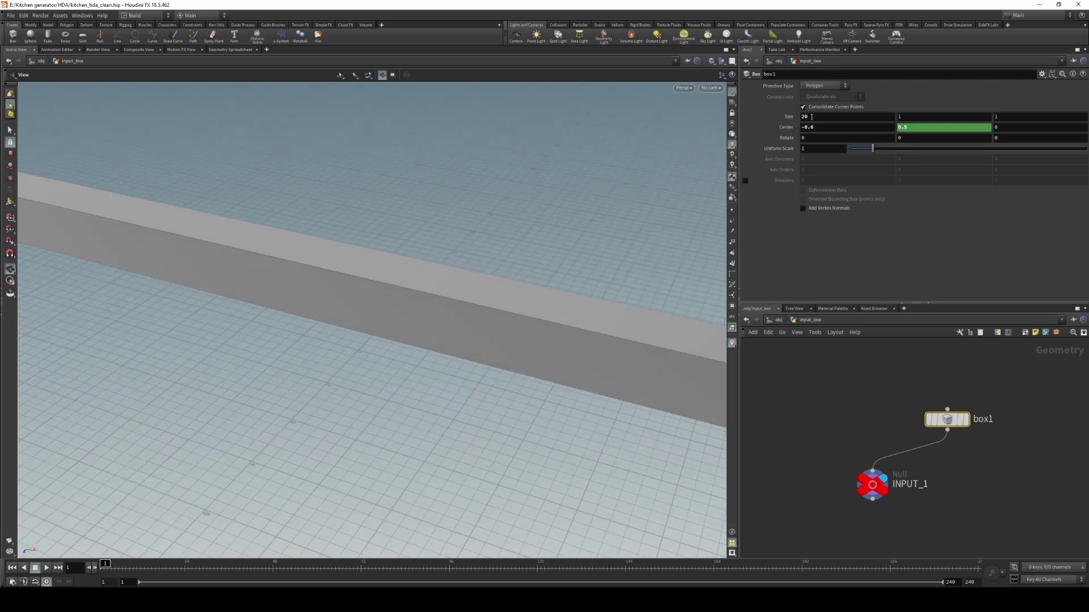
pyautogui.press('Return')
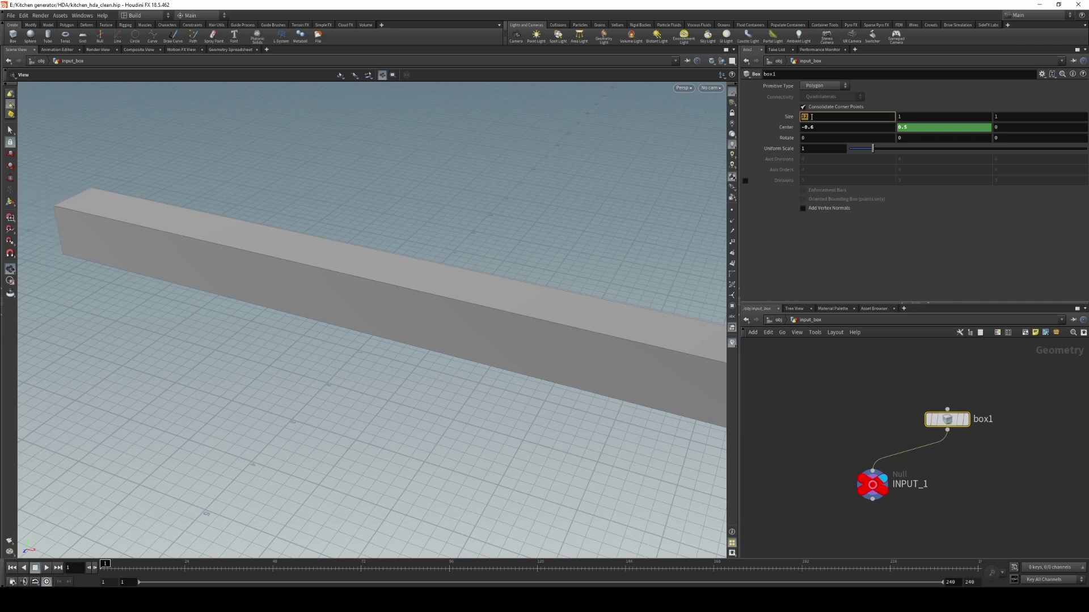
pyautogui.press('Return')
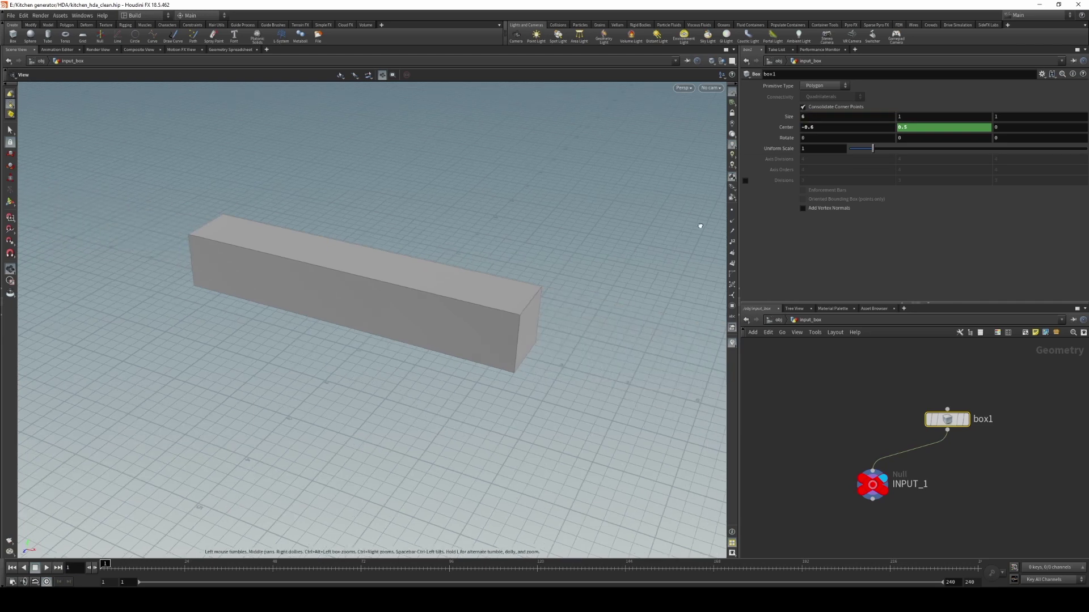
pyautogui.moveTo(700, 226); pyautogui.dragTo(653, 215)
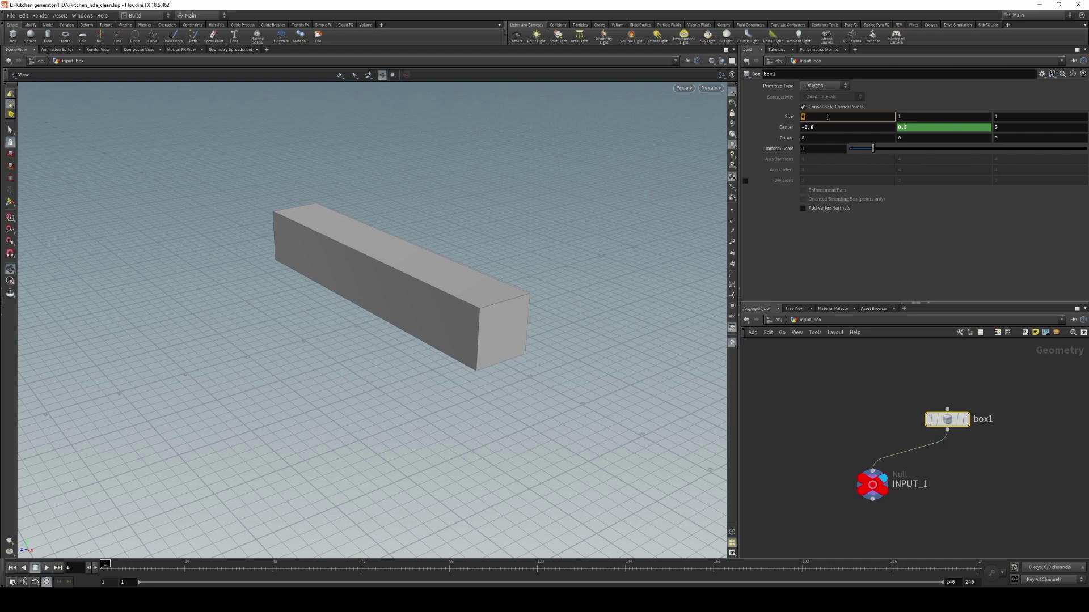
pyautogui.press('Return')
pyautogui.moveTo(511, 266); pyautogui.dragTo(627, 297)
# Step: Return to the object level and examine the lengthened input box and the GEO reference nodes
pyautogui.click(778, 320)
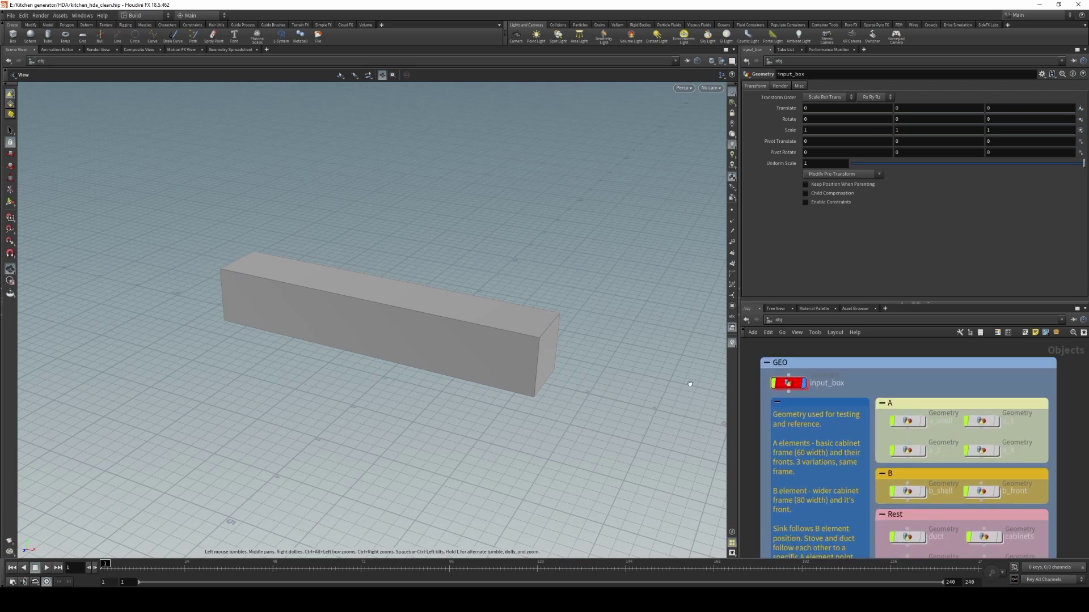
pyautogui.moveTo(692, 385); pyautogui.dragTo(646, 385)
pyautogui.click(803, 380)
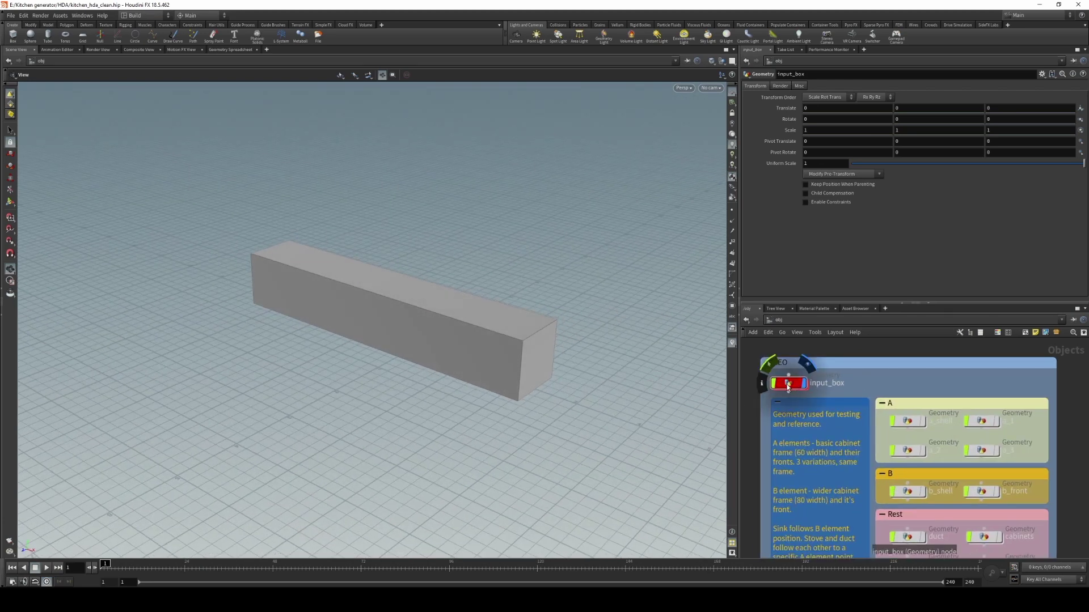
pyautogui.moveTo(652, 348); pyautogui.dragTo(542, 341)
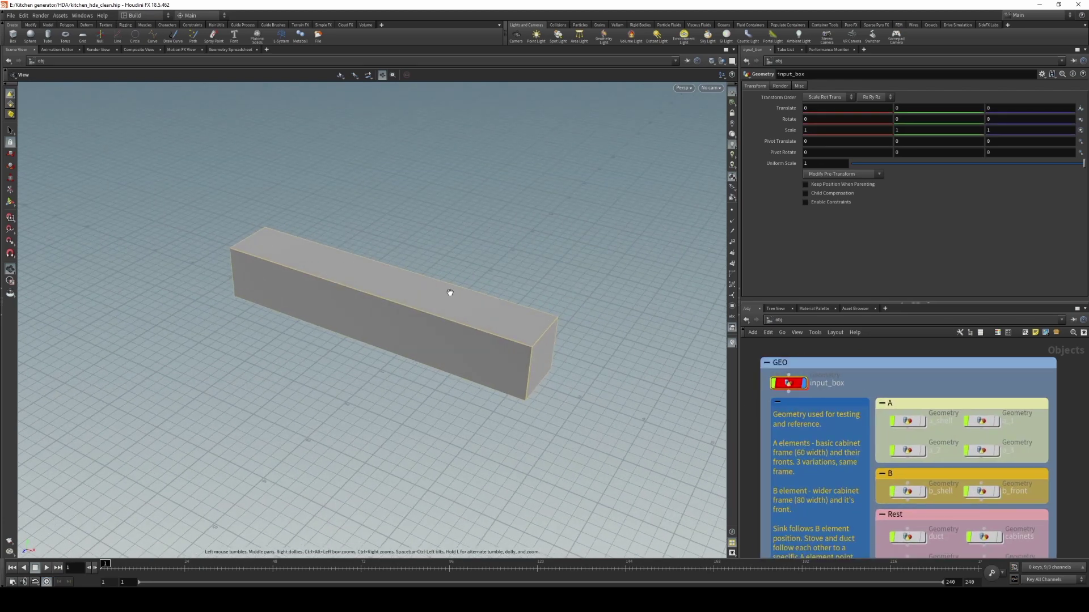
pyautogui.moveTo(577, 300); pyautogui.dragTo(558, 306)
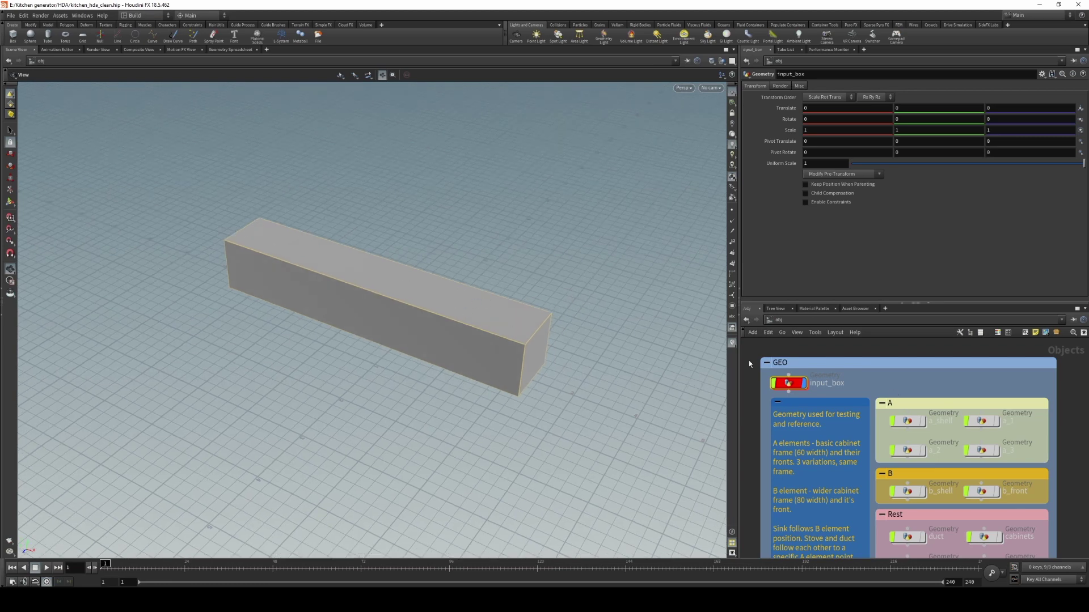
pyautogui.scroll(-3, 929, 421)
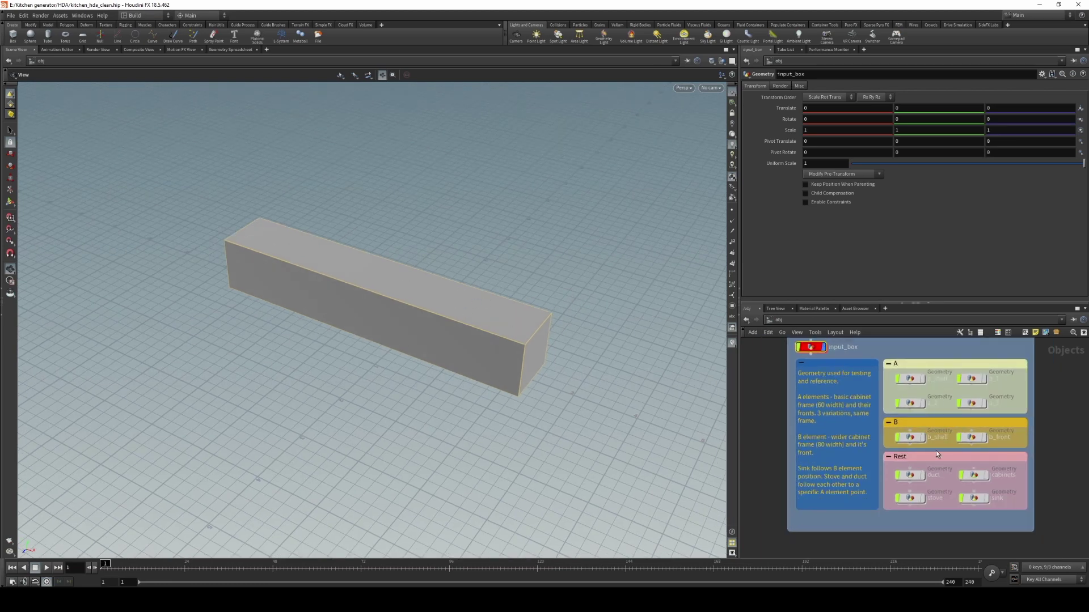
pyautogui.moveTo(576, 226); pyautogui.dragTo(584, 249)
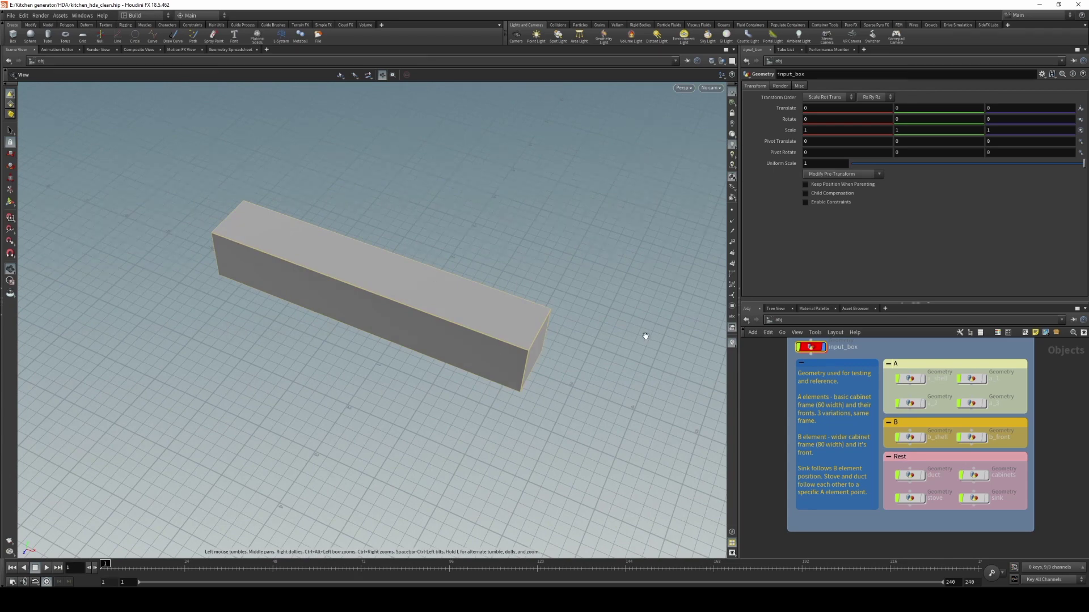
pyautogui.moveTo(646, 336); pyautogui.dragTo(568, 260)
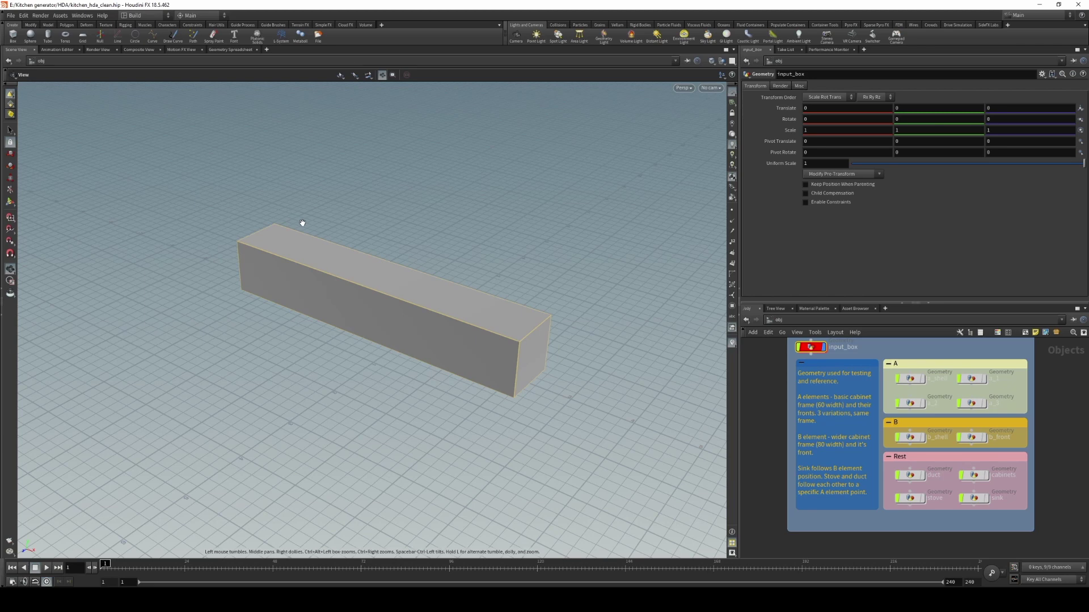
# Step: Turn off the display of the input_box object
pyautogui.click(783, 386)
pyautogui.scroll(-2, 780, 386)
pyautogui.moveTo(777, 382)
pyautogui.mouseDown(button='middle')
pyautogui.moveTo(831, 389)
pyautogui.moveTo(789, 384)
pyautogui.mouseUp(button='middle')
pyautogui.scroll(2, 864, 378)
pyautogui.click(873, 376)
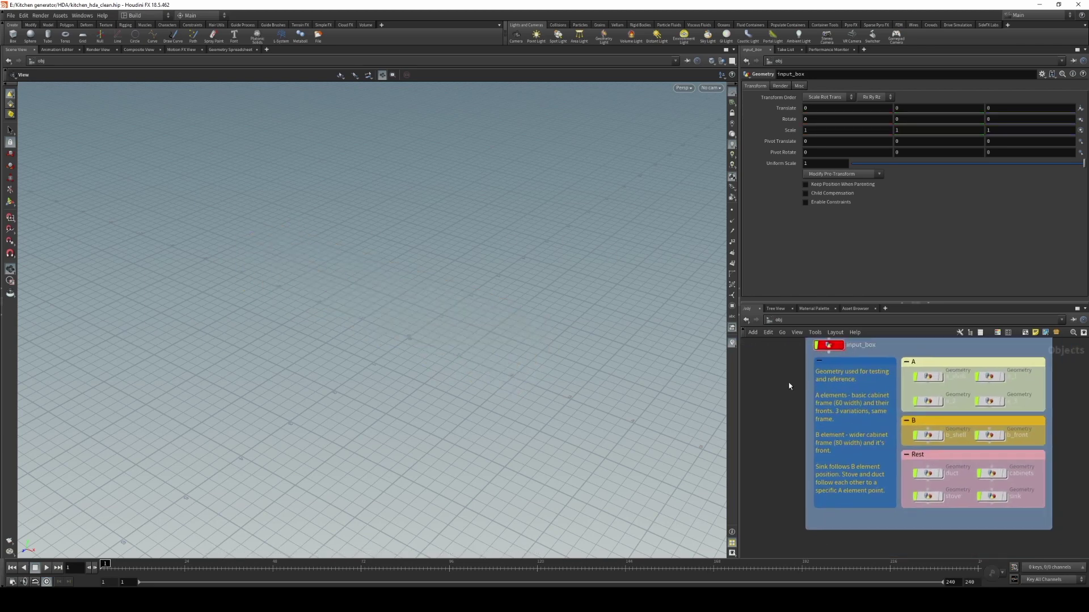
# Step: Display the shell of group A on its own, check it in shaded and wireframe modes, and hide it again
pyautogui.click(941, 378)
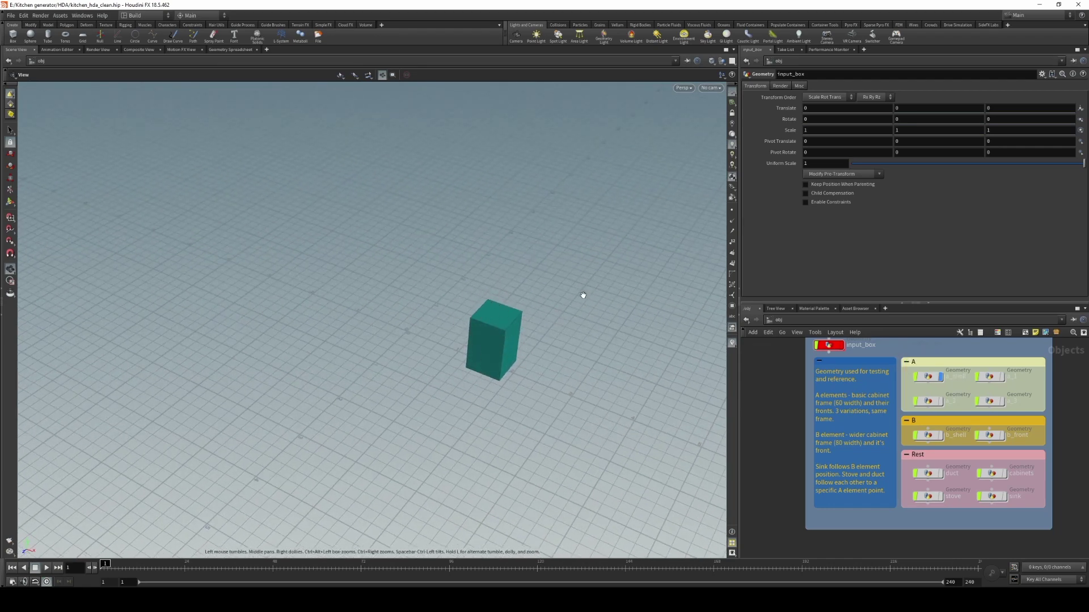
pyautogui.scroll(5, 506, 337)
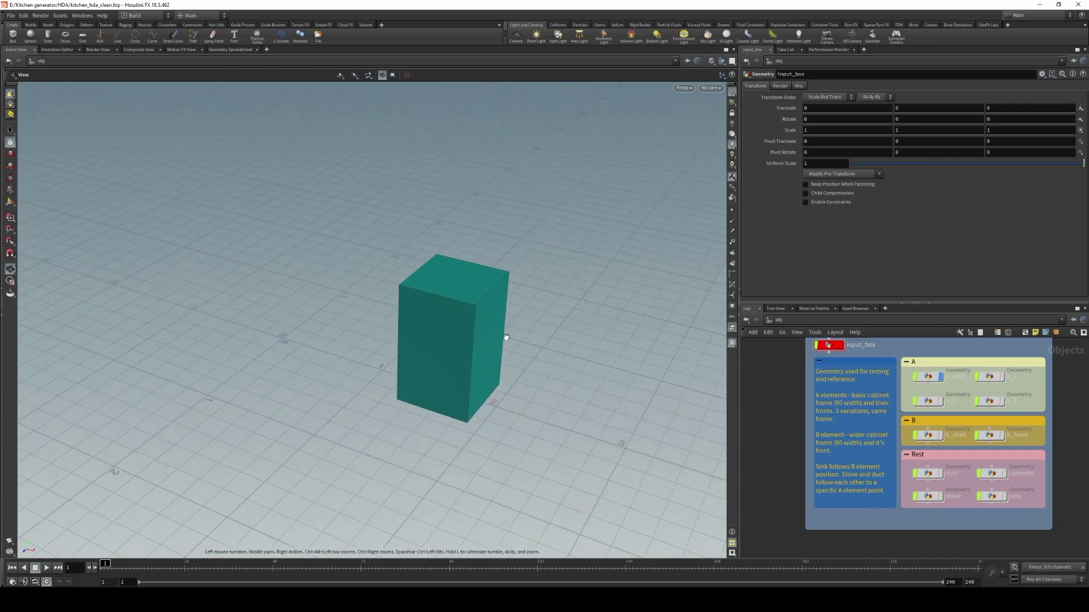
pyautogui.scroll(-2, 506, 337)
pyautogui.press('w')
pyautogui.press('w')
pyautogui.press('w')
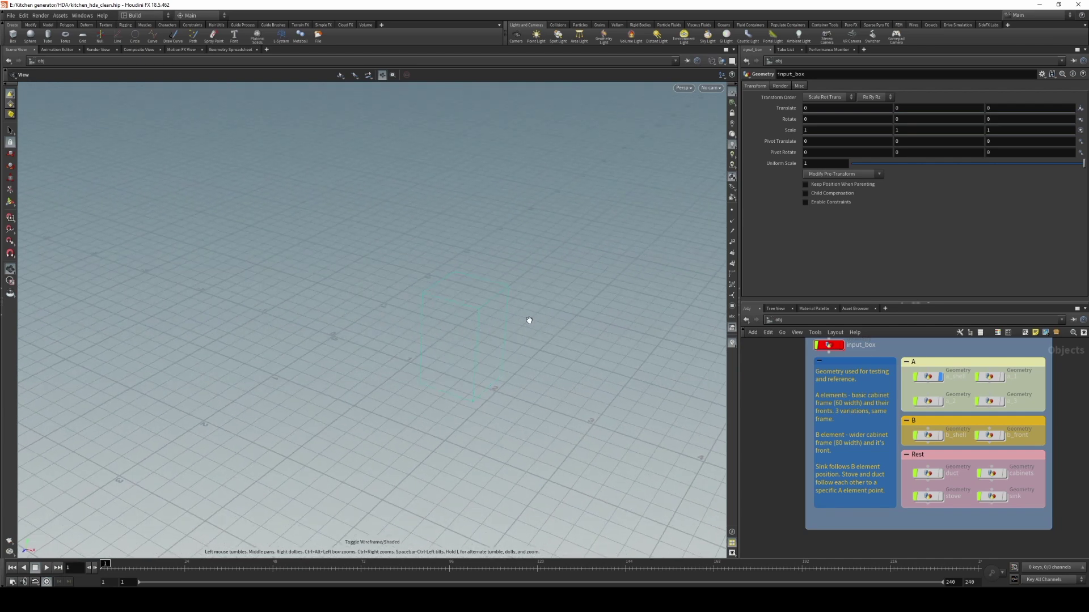
pyautogui.press('w')
pyautogui.click(940, 377)
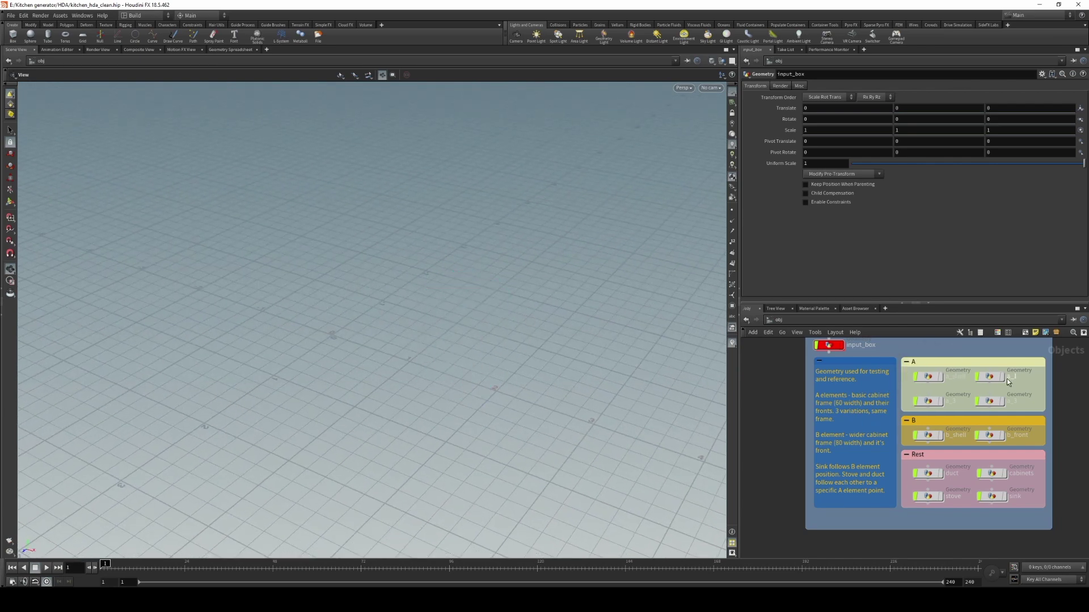
# Step: Show and hide the group A fronts a_1, a_2 and a_3 one at a time to compare the variations
pyautogui.click(1002, 377)
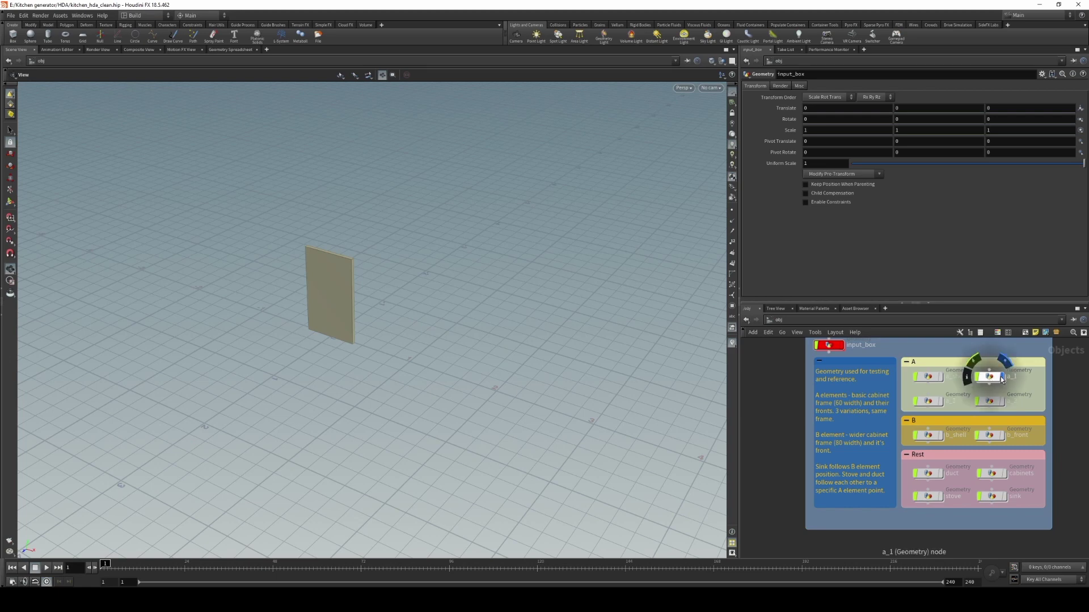
pyautogui.click(1002, 377)
pyautogui.click(941, 401)
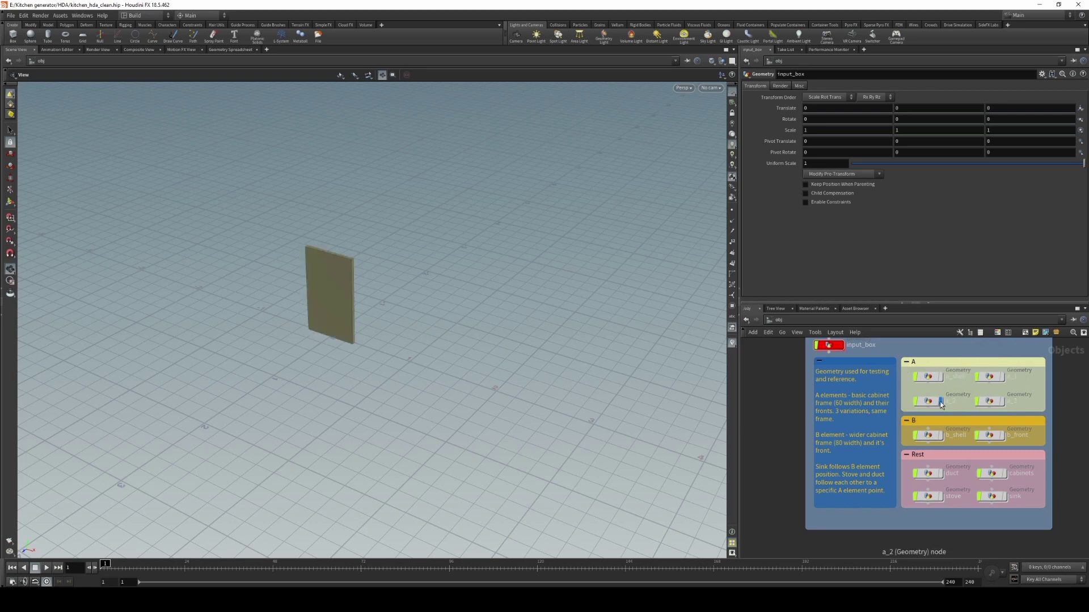
pyautogui.click(942, 401)
pyautogui.click(1001, 401)
pyautogui.moveTo(567, 295); pyautogui.dragTo(538, 280)
pyautogui.click(1002, 402)
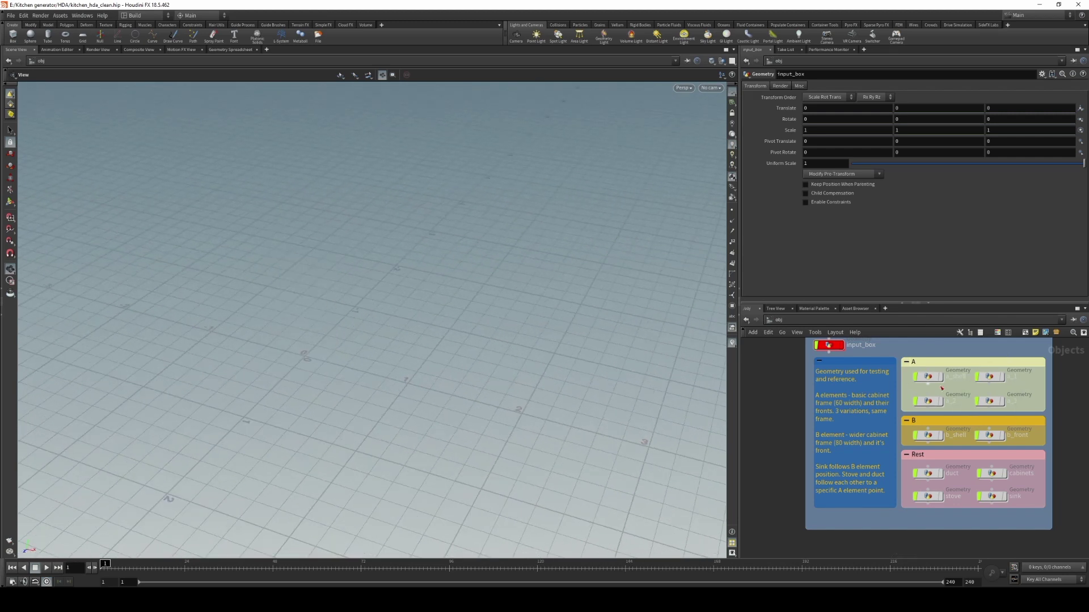
# Step: Display b_shell and b_front one after the other to inspect the wider cabinet, hiding each again
pyautogui.scroll(-3, 954, 428)
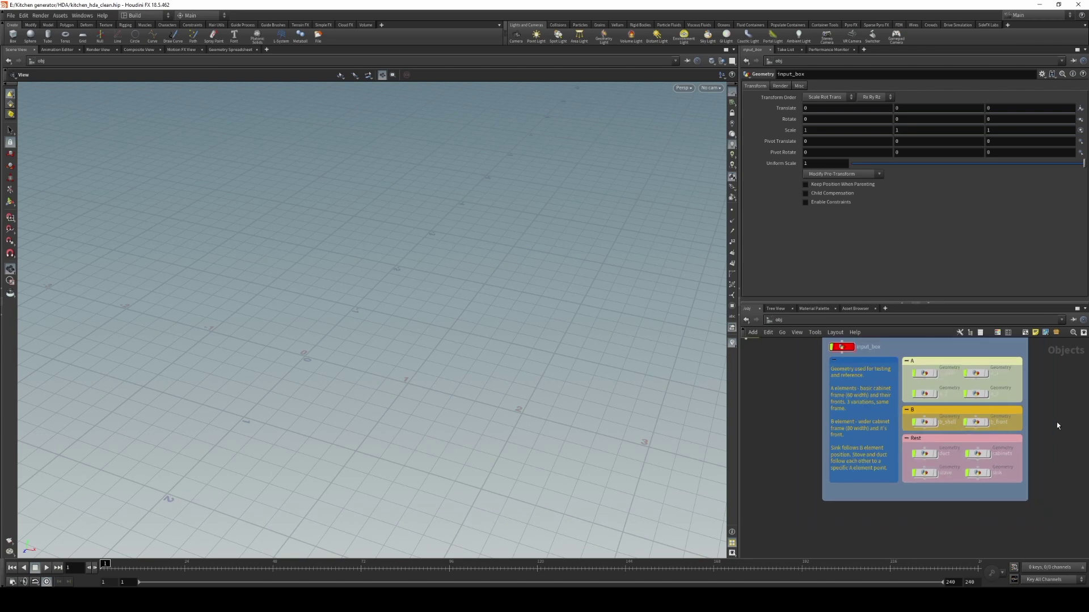
pyautogui.moveTo(1047, 430); pyautogui.dragTo(1046, 433, button='middle')
pyautogui.scroll(2, 930, 499)
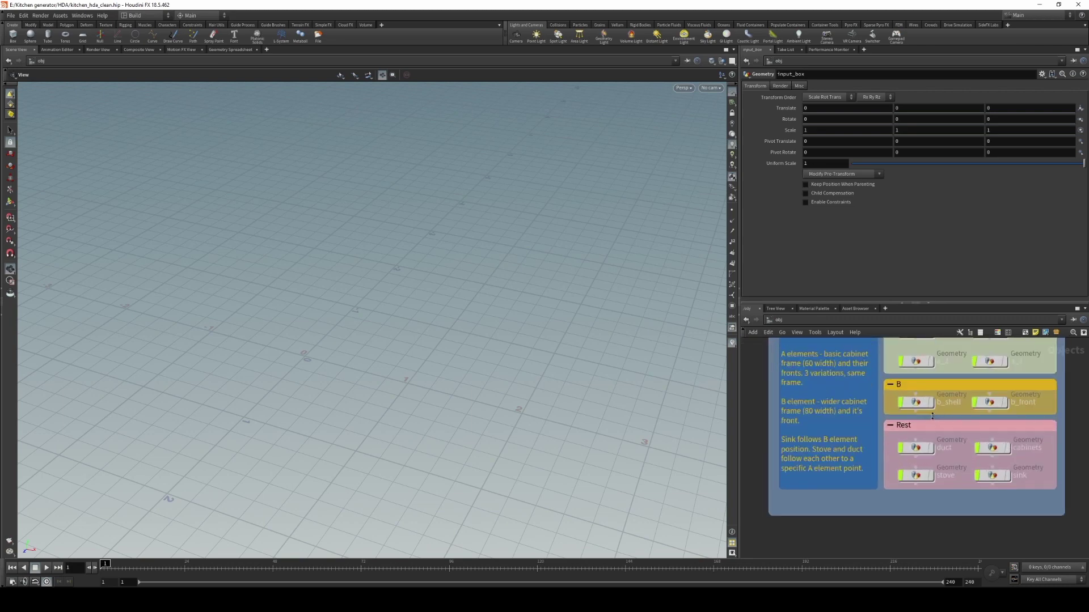
pyautogui.click(930, 405)
pyautogui.moveTo(384, 194); pyautogui.dragTo(414, 220)
pyautogui.scroll(1, 457, 251)
pyautogui.scroll(-1, 460, 258)
pyautogui.click(932, 404)
pyautogui.click(1005, 403)
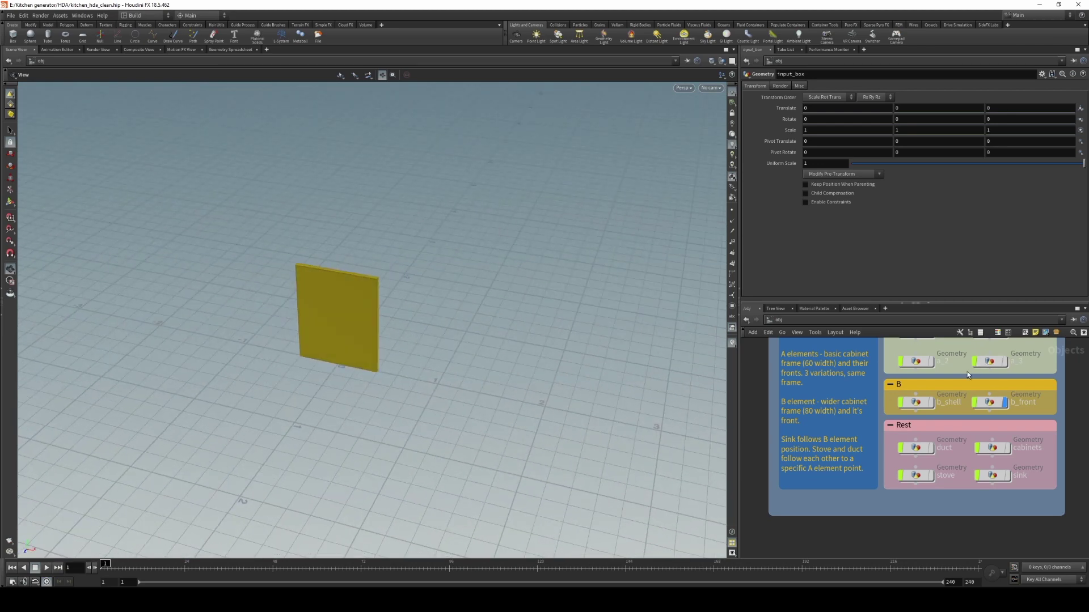
pyautogui.click(1005, 403)
# Step: Display the sink and stove geometry from the Rest group one at a time and hide them again
pyautogui.scroll(-2, 1007, 407)
pyautogui.moveTo(1007, 409)
pyautogui.mouseDown(button='middle')
pyautogui.moveTo(990, 380)
pyautogui.moveTo(997, 418)
pyautogui.moveTo(1009, 423)
pyautogui.mouseUp(button='middle')
pyautogui.scroll(4, 998, 418)
pyautogui.scroll(-1, 1010, 423)
pyautogui.click(980, 437)
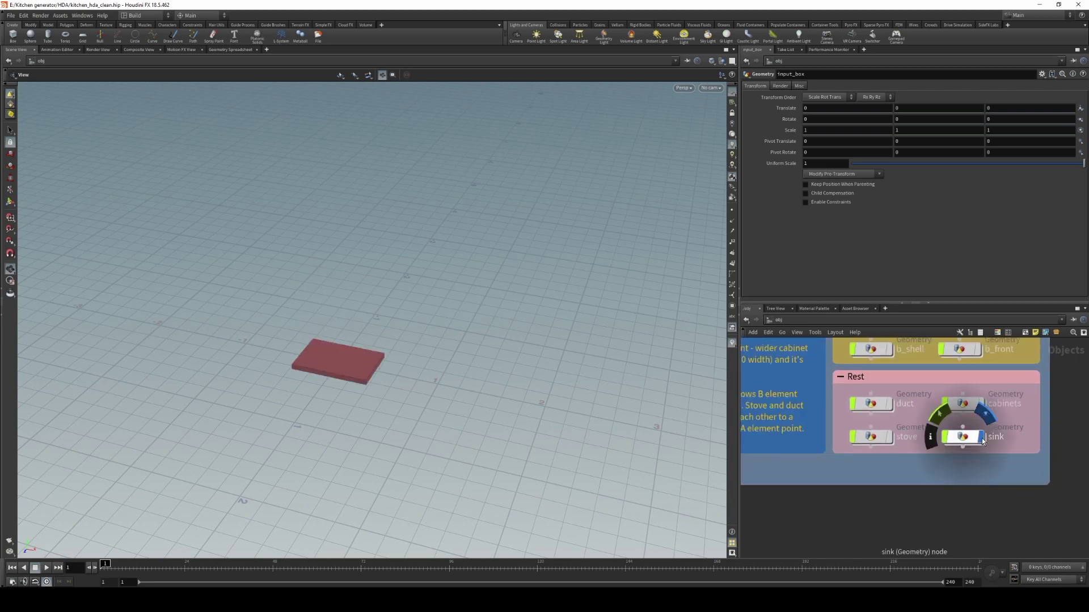
pyautogui.moveTo(914, 373); pyautogui.dragTo(915, 402, button='middle')
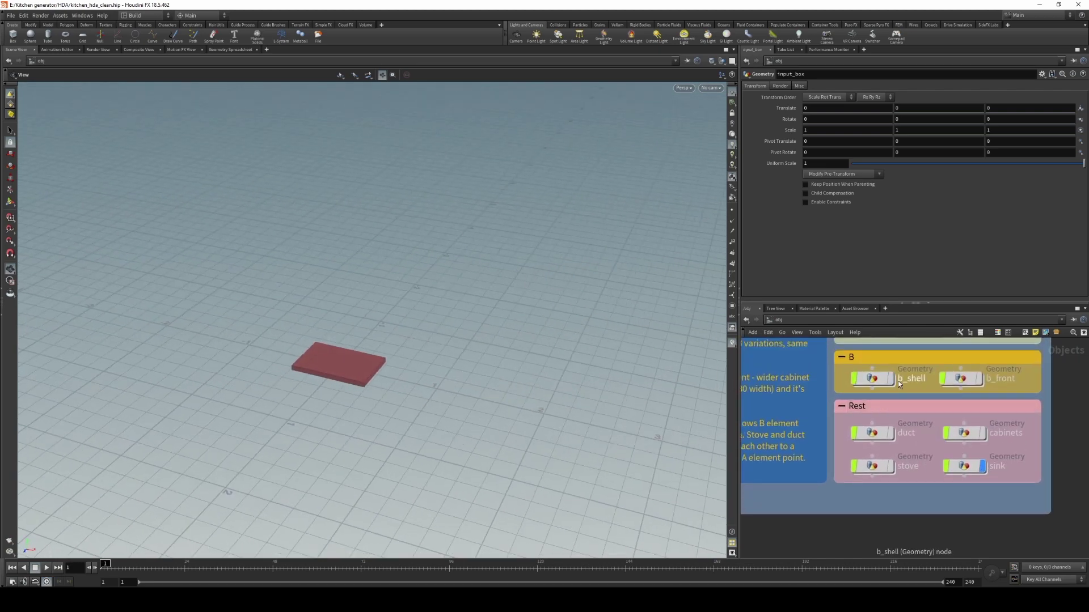
pyautogui.click(891, 466)
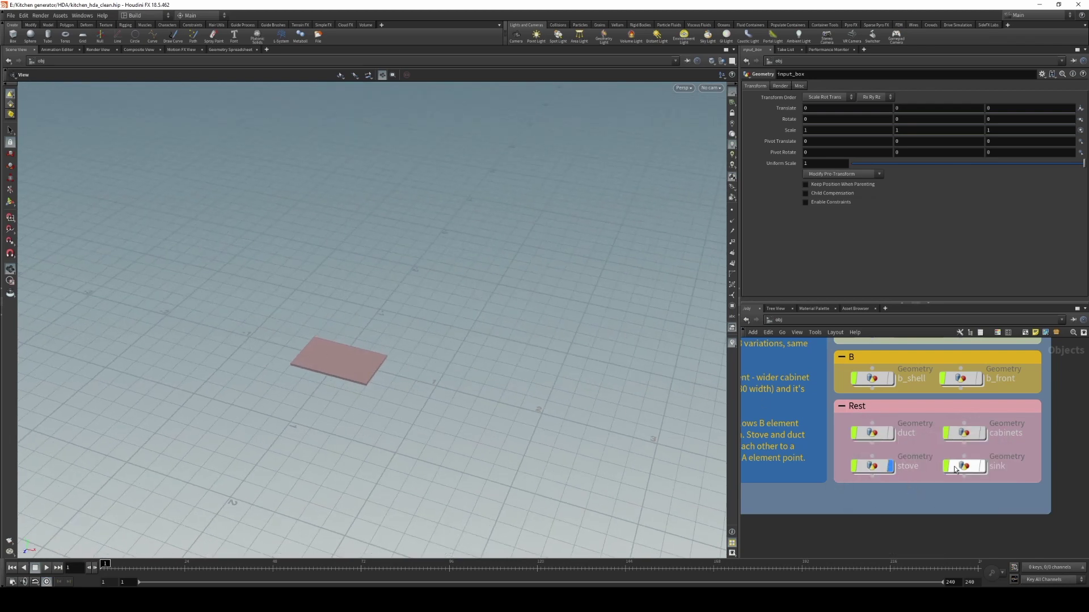
pyautogui.scroll(-5, 931, 396)
pyautogui.scroll(4, 931, 396)
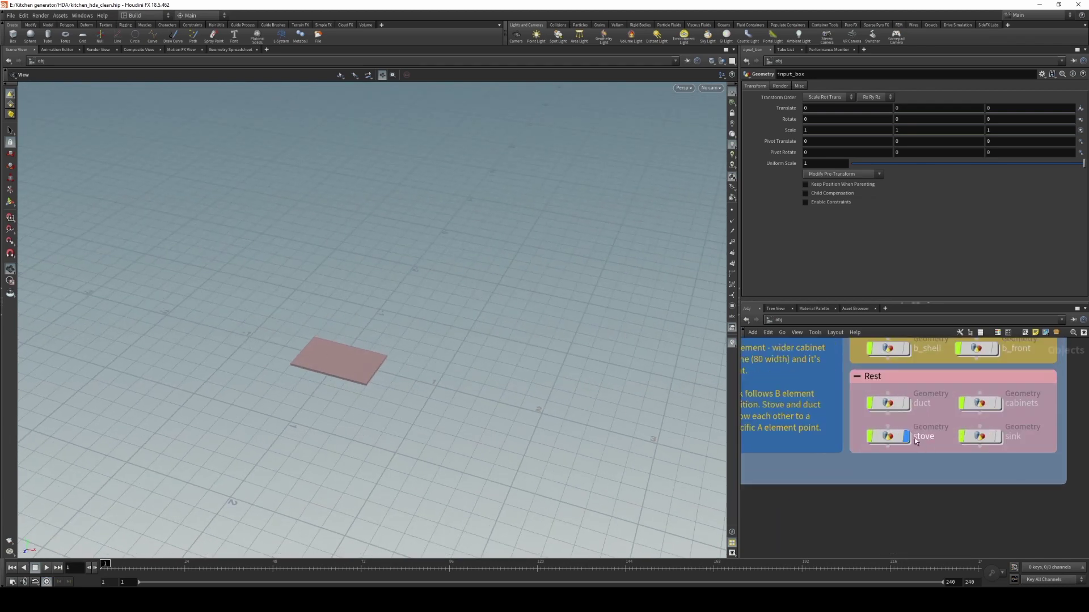
pyautogui.click(905, 436)
# Step: Inspect the duct and cabinets geometry one at a time, hide both, and locate the Kitchen_Generator node
pyautogui.click(905, 404)
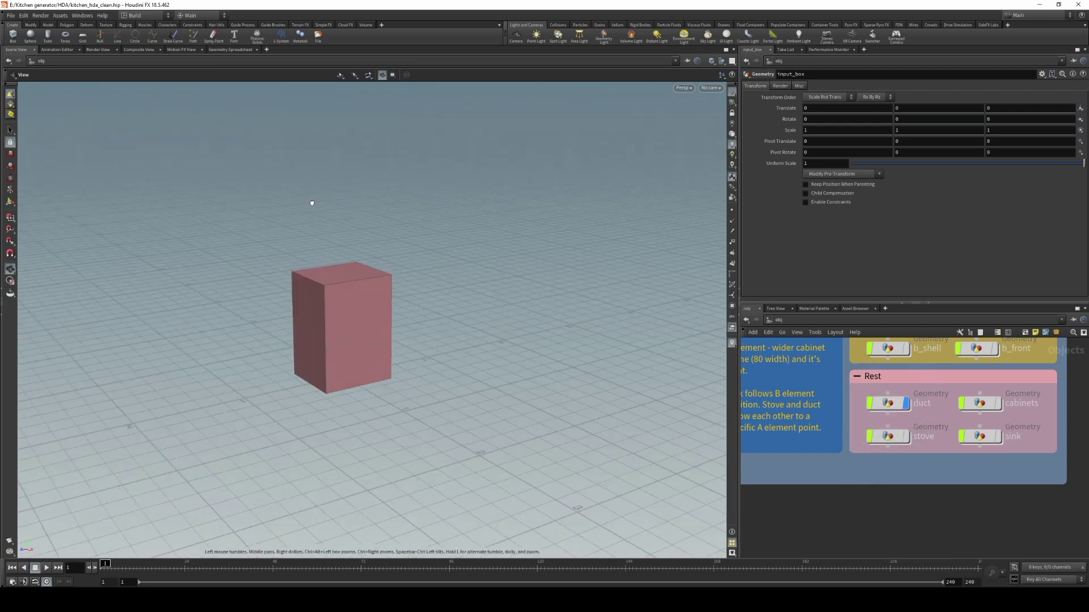
pyautogui.click(909, 406)
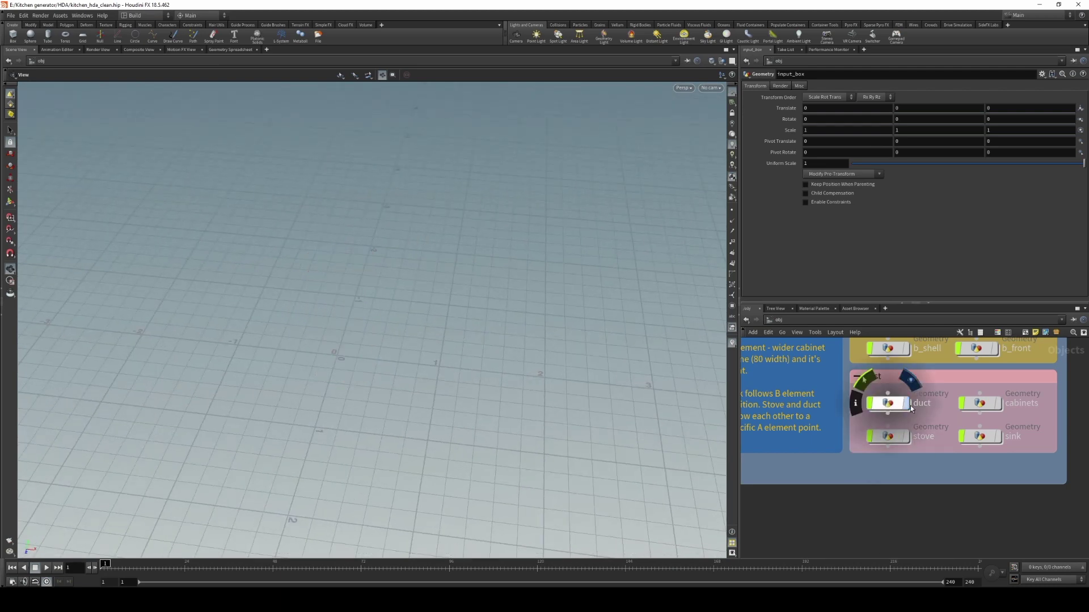
pyautogui.click(997, 404)
pyautogui.moveTo(416, 236); pyautogui.dragTo(425, 212)
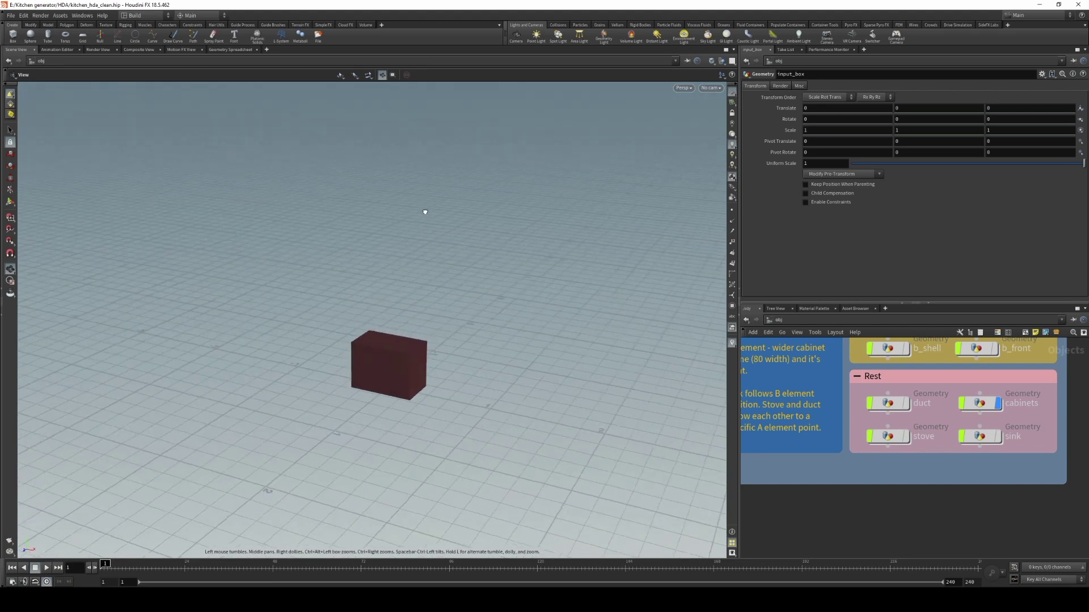
pyautogui.click(1000, 406)
pyautogui.scroll(-4, 917, 419)
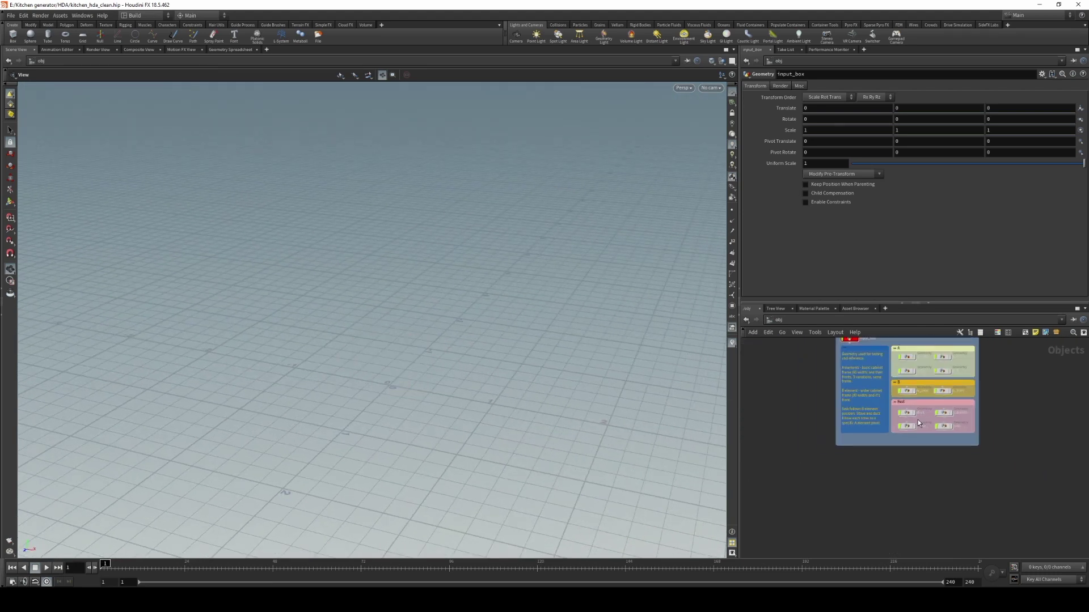
pyautogui.scroll(5, 876, 406)
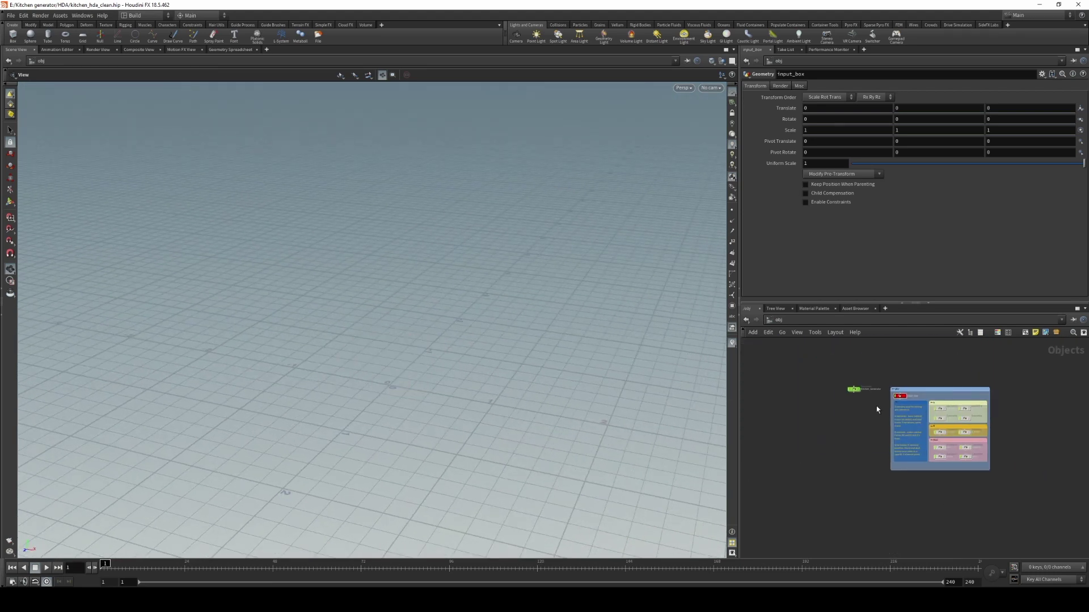
# Step: Display the Kitchen_Generator geometry and look over the complete kitchen
pyautogui.click(846, 383)
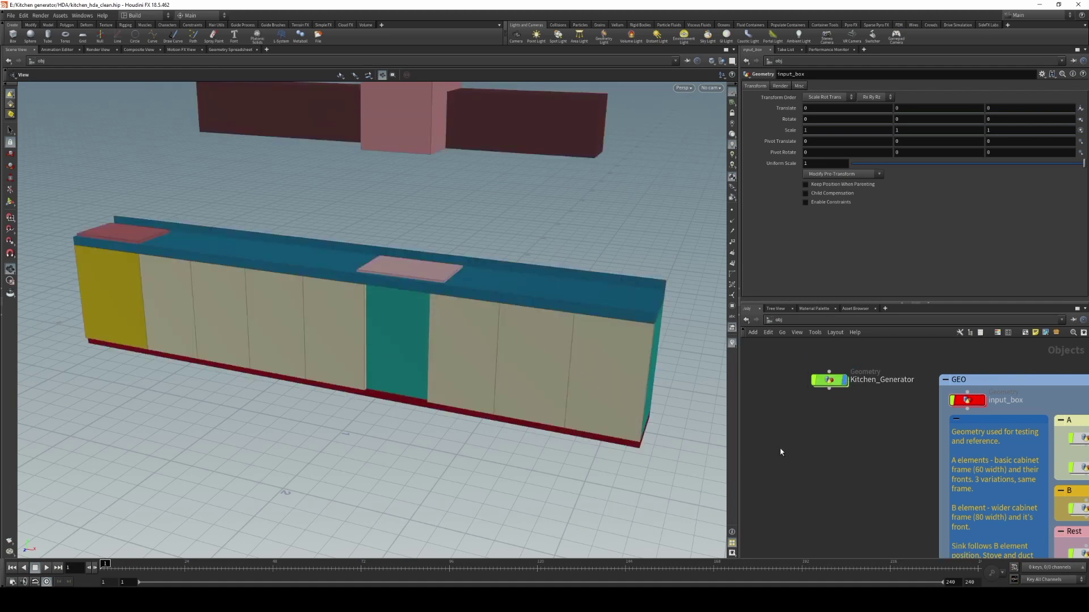
pyautogui.scroll(-6, 567, 319)
pyautogui.moveTo(575, 317)
pyautogui.mouseDown()
pyautogui.moveTo(652, 309)
pyautogui.moveTo(546, 307)
pyautogui.moveTo(546, 329)
pyautogui.moveTo(579, 309)
pyautogui.mouseUp()
# Step: Open the input_box network and set box1's X size to 12 to test the generator on a longer kitchen
pyautogui.click(969, 402)
pyautogui.doubleClick(970, 401)
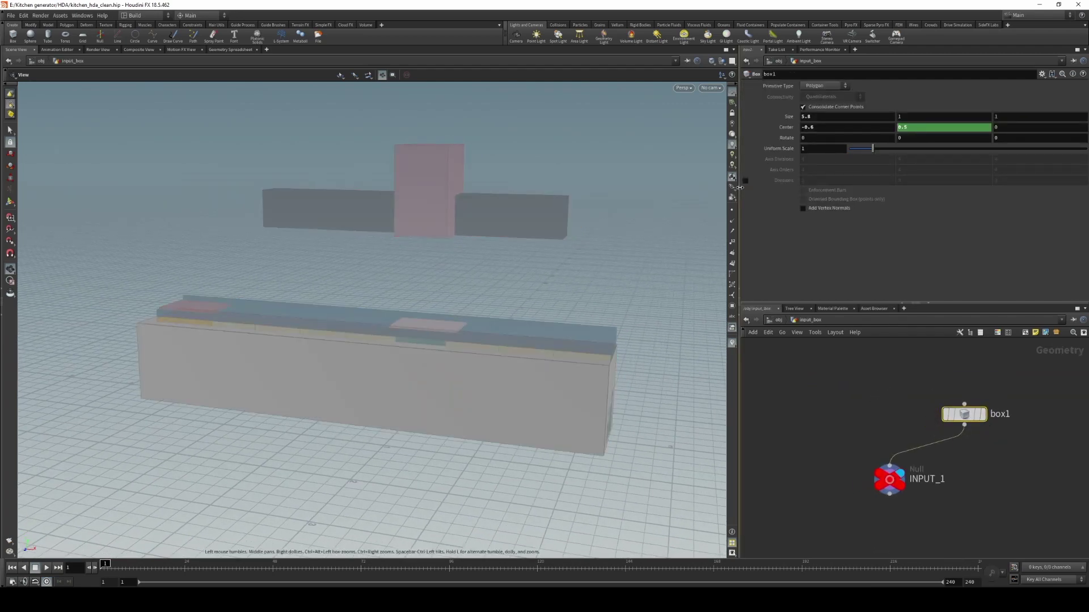
pyautogui.moveTo(652, 182); pyautogui.dragTo(657, 199)
pyautogui.click(816, 116)
pyautogui.write('1')
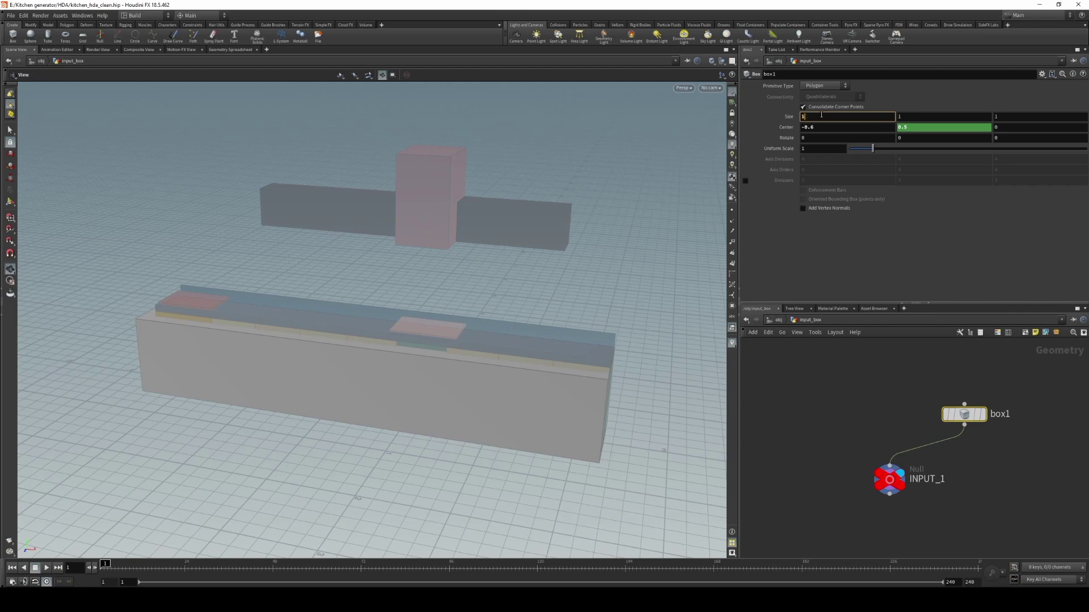
pyautogui.write('2')
pyautogui.press('Return')
pyautogui.scroll(-5, 401, 258)
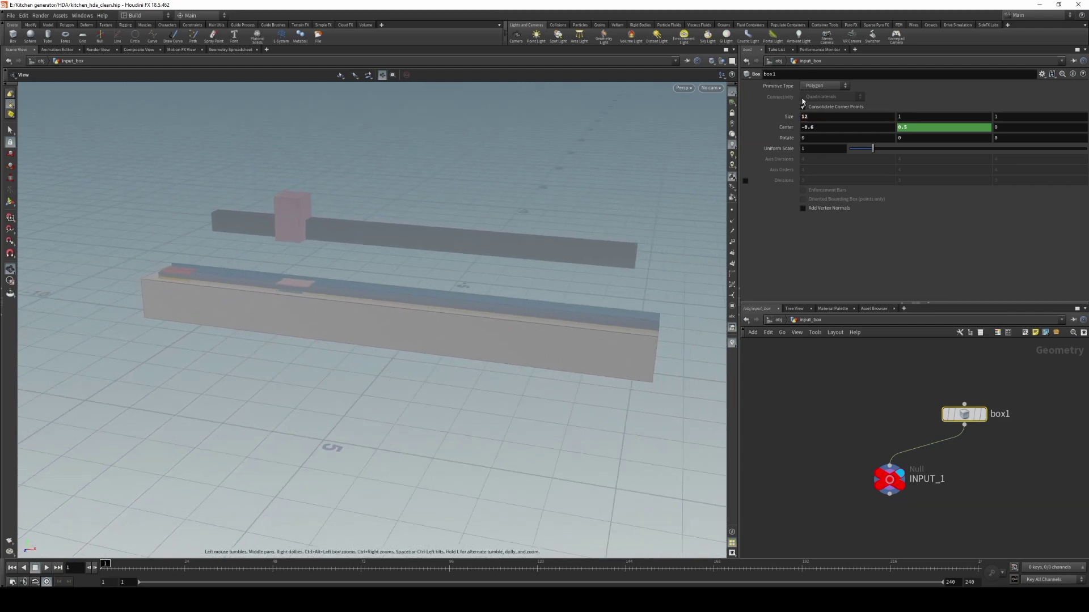
# Step: Try an X size of 4 on box1, and set it back to 5.8
pyautogui.write('4')
pyautogui.press('Return')
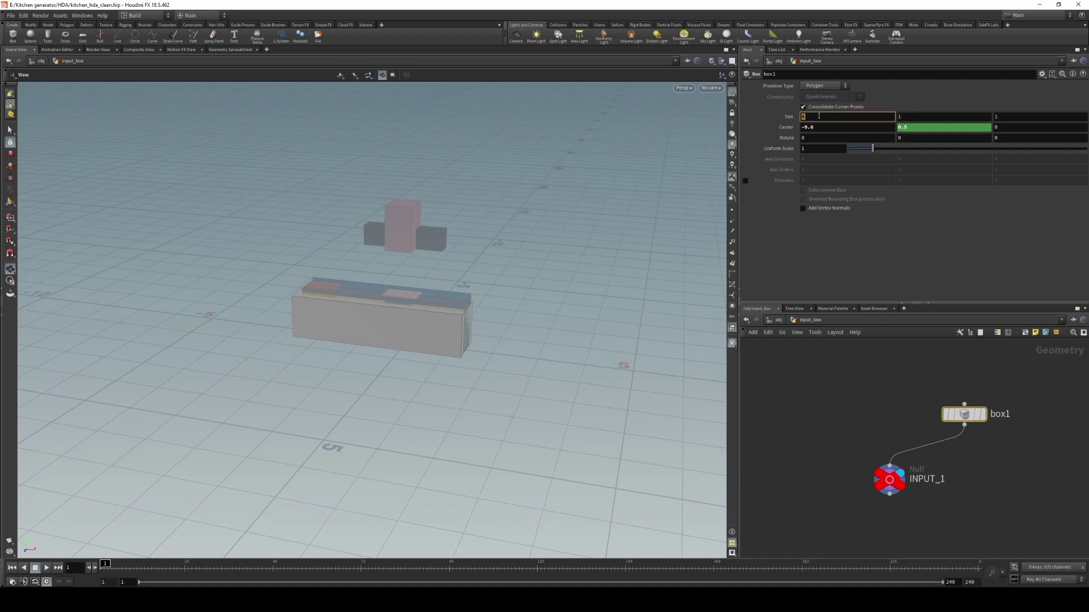
pyautogui.write('5.8')
pyautogui.press('Return')
pyautogui.scroll(5, 452, 282)
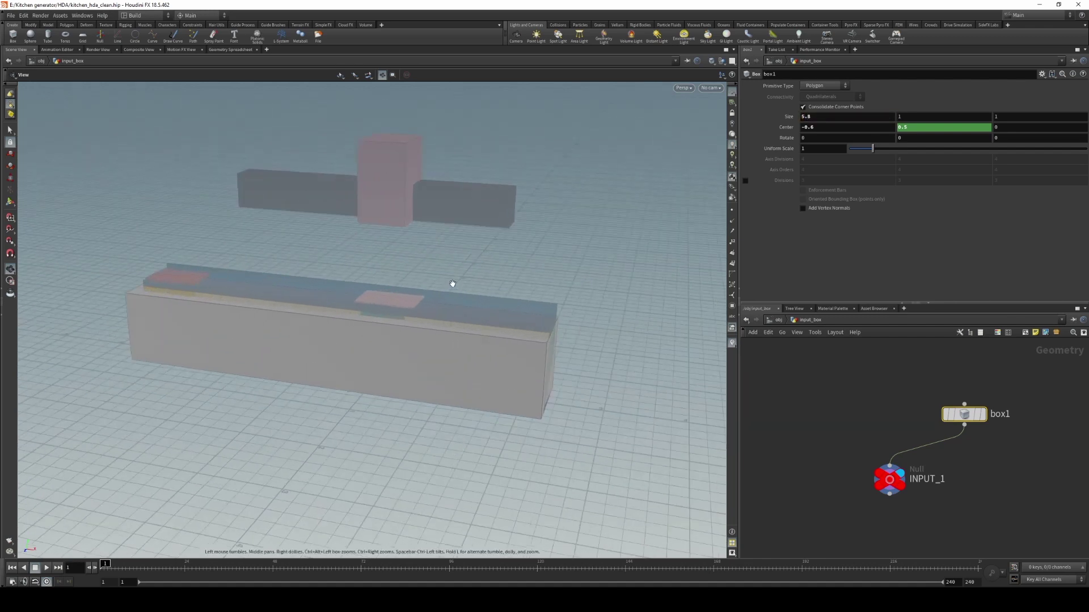
# Step: Return to the object level and open the Kitchen_Generator network, locating the kitchen_generator_01 node
pyautogui.click(746, 320)
pyautogui.scroll(-2, 823, 406)
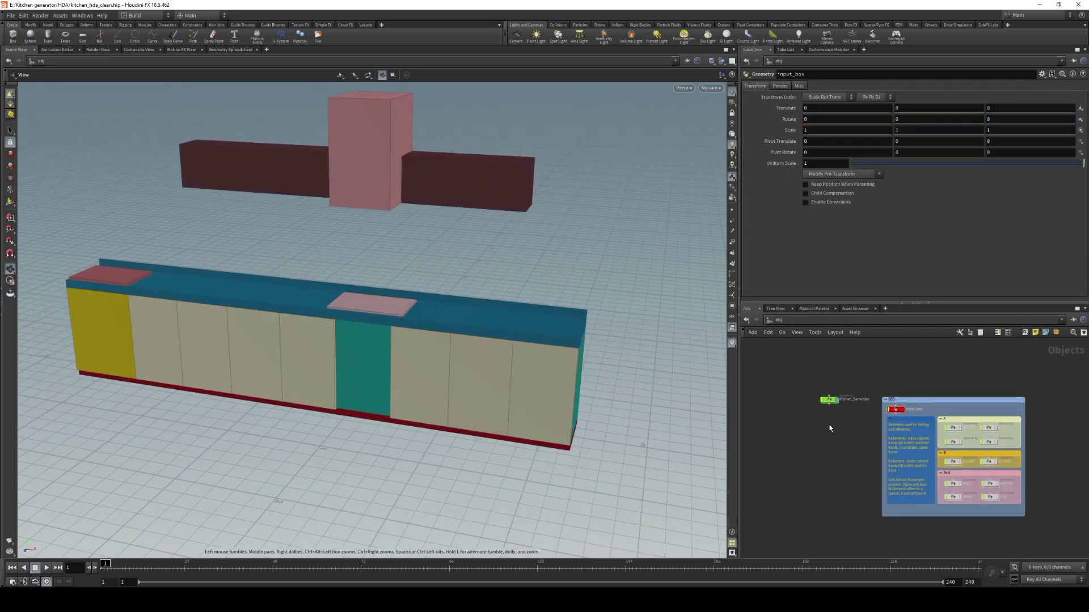
pyautogui.scroll(2, 824, 406)
pyautogui.scroll(-1, 824, 406)
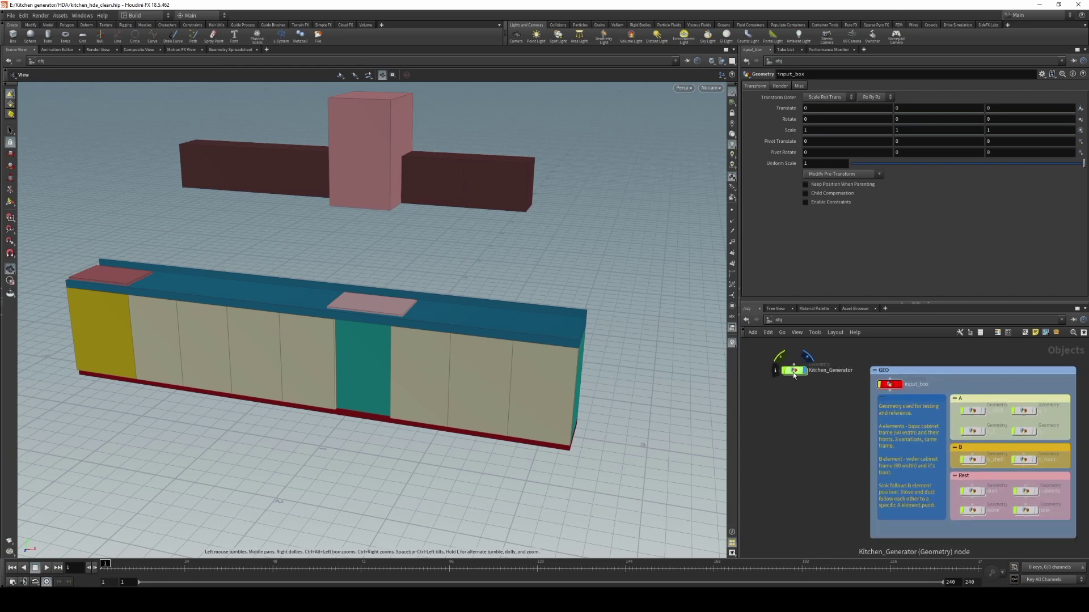
pyautogui.doubleClick(794, 371)
pyautogui.scroll(-2, 978, 428)
pyautogui.moveTo(1011, 484); pyautogui.dragTo(790, 421)
pyautogui.moveTo(1058, 481); pyautogui.dragTo(1036, 475, button='middle')
pyautogui.moveTo(1036, 475); pyautogui.dragTo(747, 421)
pyautogui.moveTo(947, 492); pyautogui.dragTo(986, 514, button='middle')
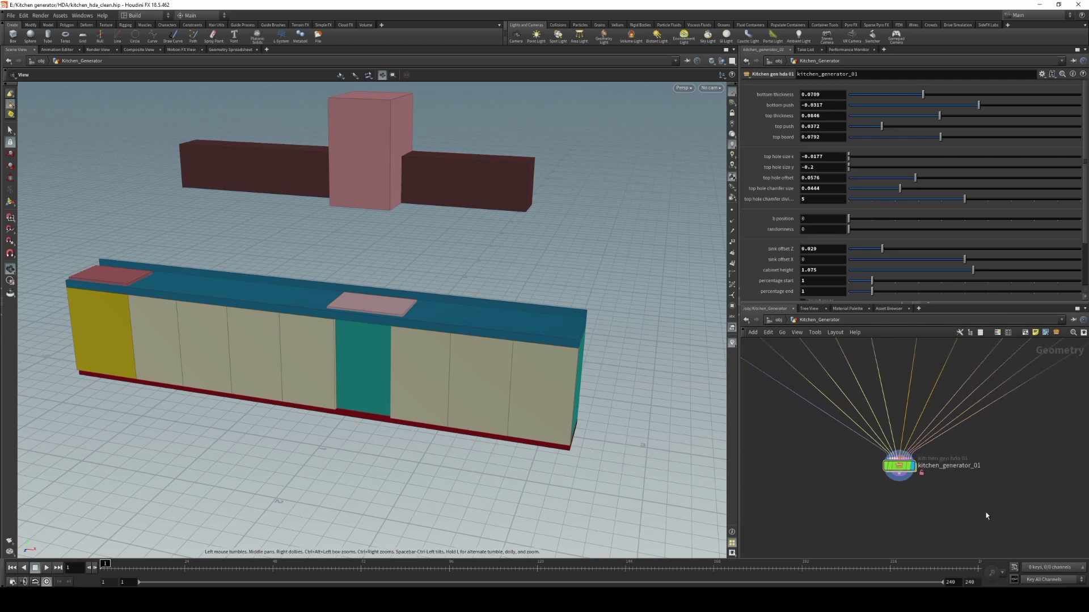
# Step: Look through the parameters of kitchen_generator_01 down to its input operators list
pyautogui.scroll(-2, 986, 516)
pyautogui.moveTo(1085, 89); pyautogui.dragTo(1085, 166)
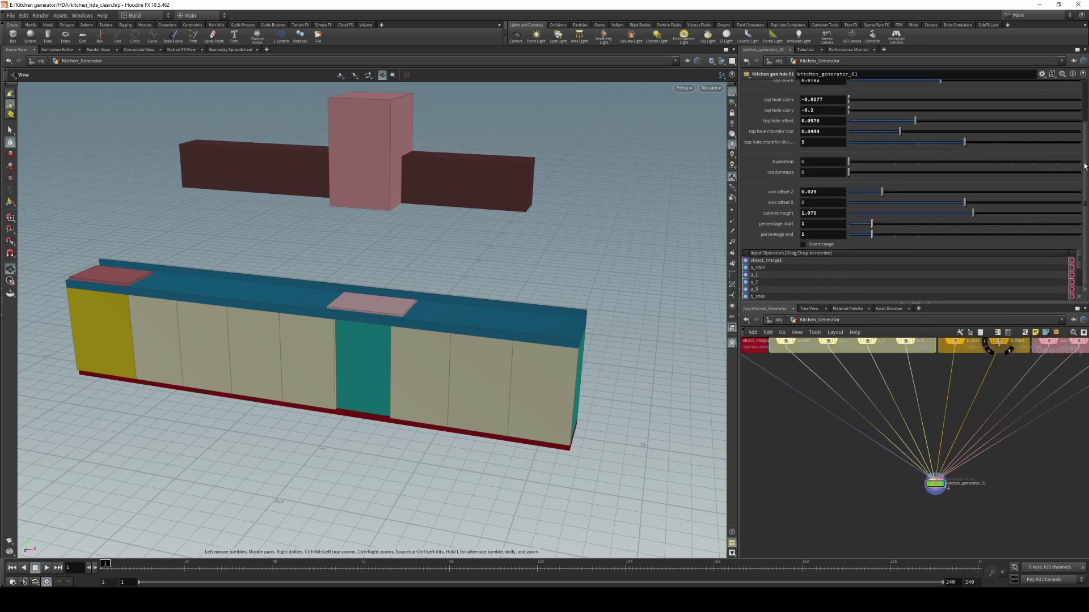
pyautogui.moveTo(1087, 214); pyautogui.dragTo(1084, 88)
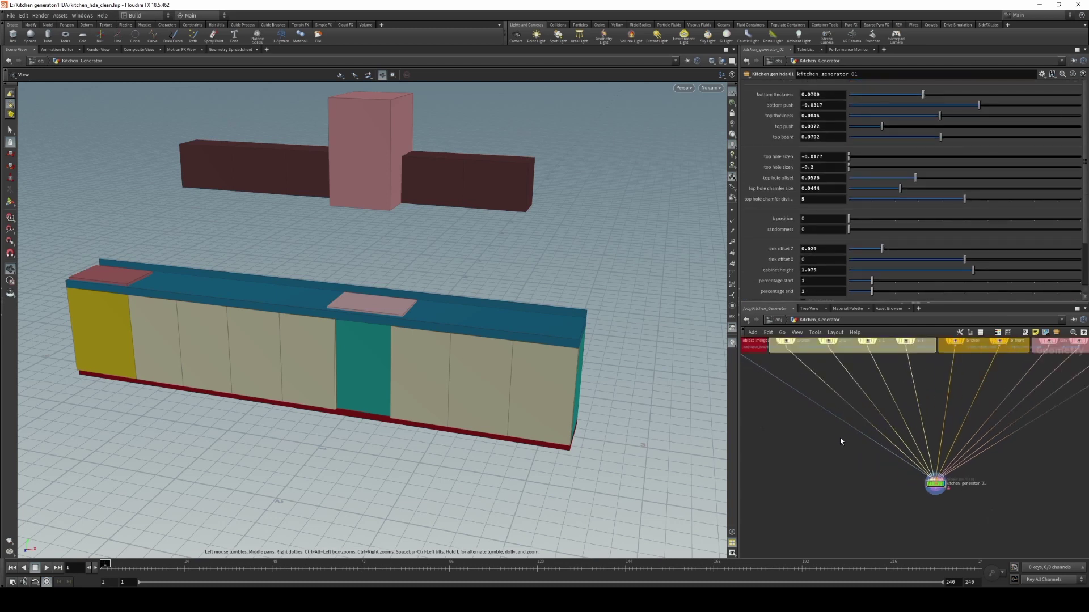
# Step: Examine the input box, A parts, B parts and rest parts imports that feed kitchen_generator_01
pyautogui.scroll(-2, 841, 439)
pyautogui.scroll(5, 906, 472)
pyautogui.scroll(-3, 816, 474)
pyautogui.moveTo(818, 474); pyautogui.dragTo(908, 475, button='middle')
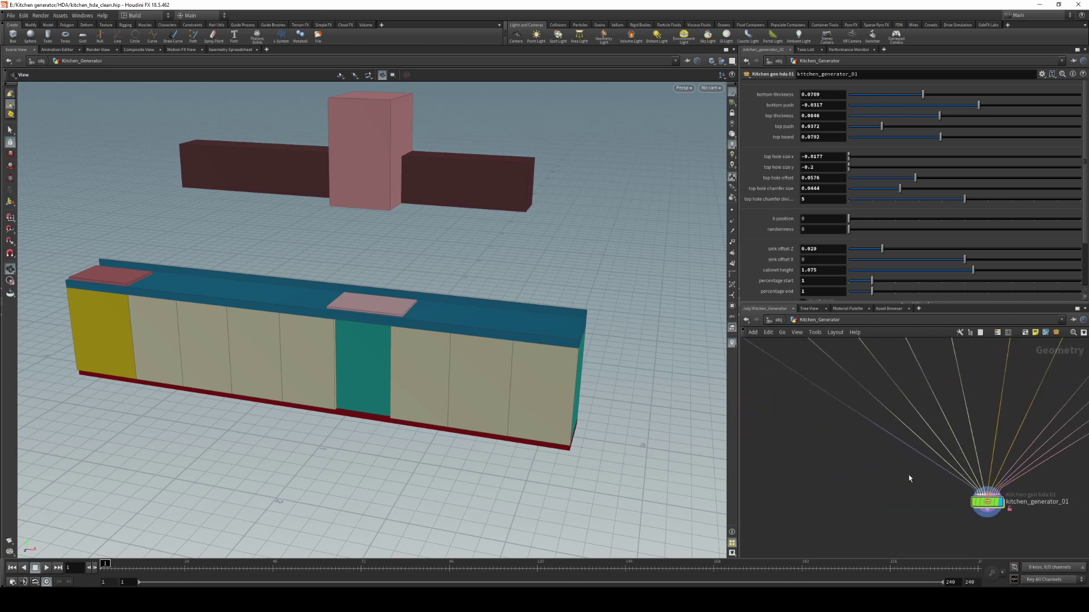
pyautogui.scroll(-2, 885, 442)
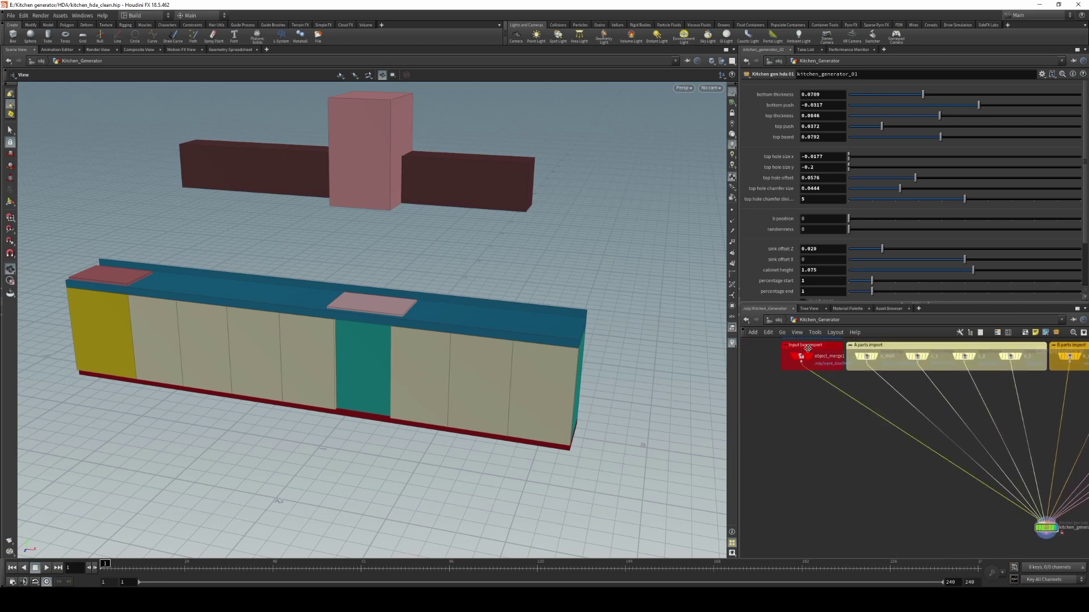
pyautogui.moveTo(938, 422); pyautogui.dragTo(831, 425, button='middle')
pyautogui.moveTo(941, 410); pyautogui.dragTo(787, 398)
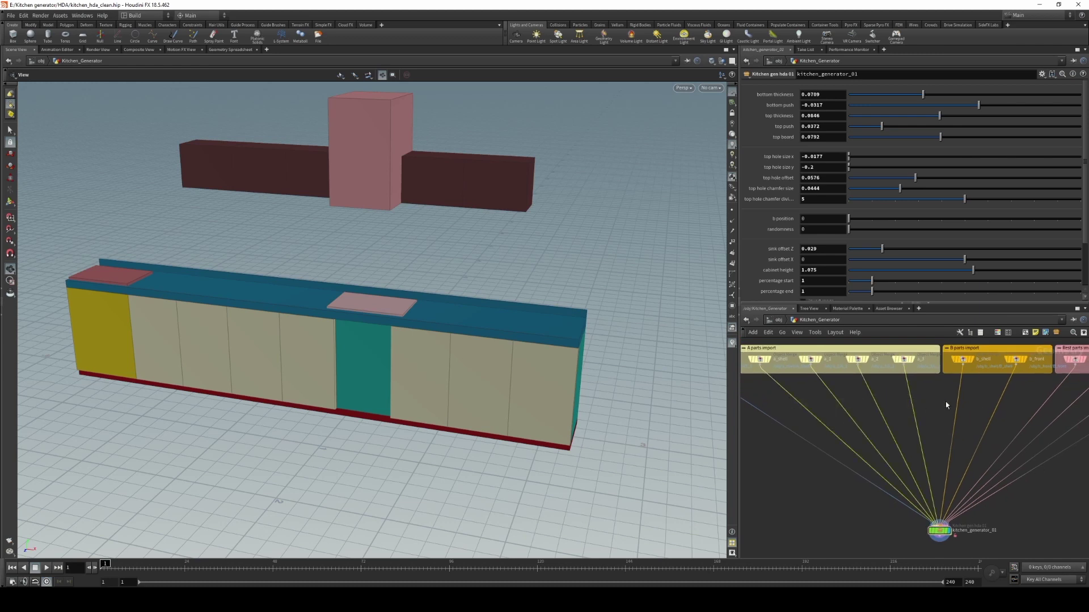
pyautogui.moveTo(935, 400); pyautogui.dragTo(819, 407, button='middle')
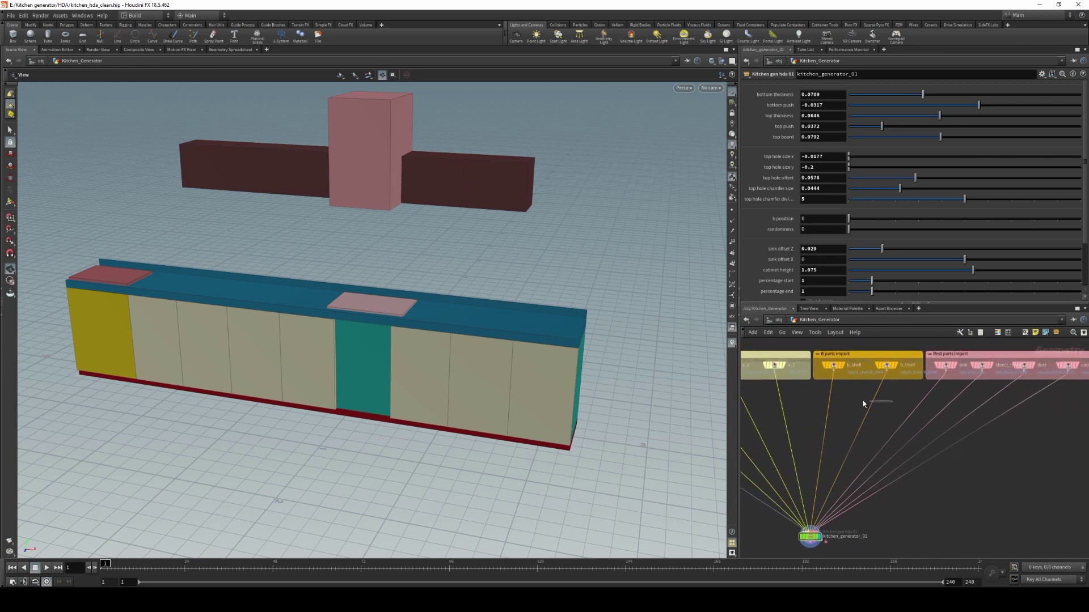
pyautogui.moveTo(930, 413); pyautogui.dragTo(891, 415, button='middle')
pyautogui.moveTo(1015, 464); pyautogui.dragTo(838, 418)
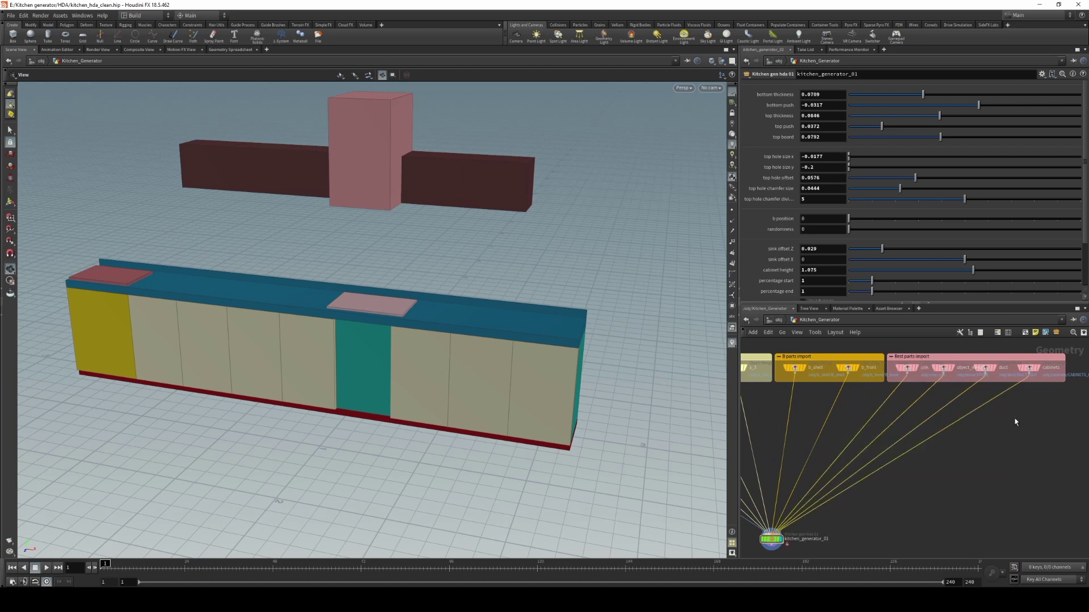
pyautogui.moveTo(1010, 421); pyautogui.dragTo(956, 423, button='middle')
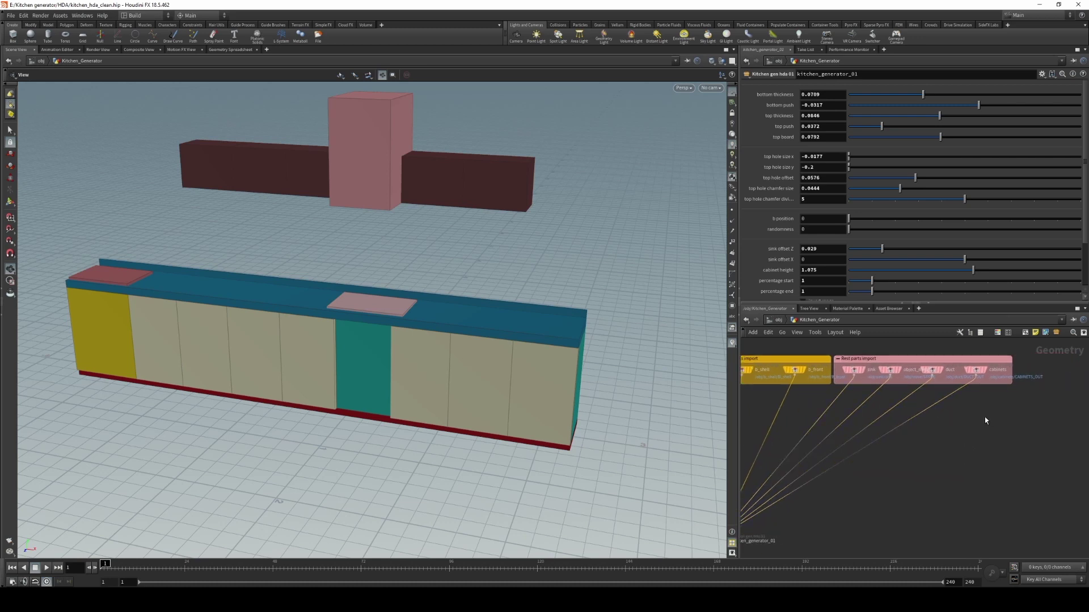
# Step: Open the internal network of the kitchen_generator_01 asset and bring all its network boxes into view
pyautogui.moveTo(963, 467); pyautogui.dragTo(1071, 421, button='middle')
pyautogui.moveTo(902, 482); pyautogui.dragTo(957, 465, button='middle')
pyautogui.scroll(-3, 943, 494)
pyautogui.scroll(2, 913, 487)
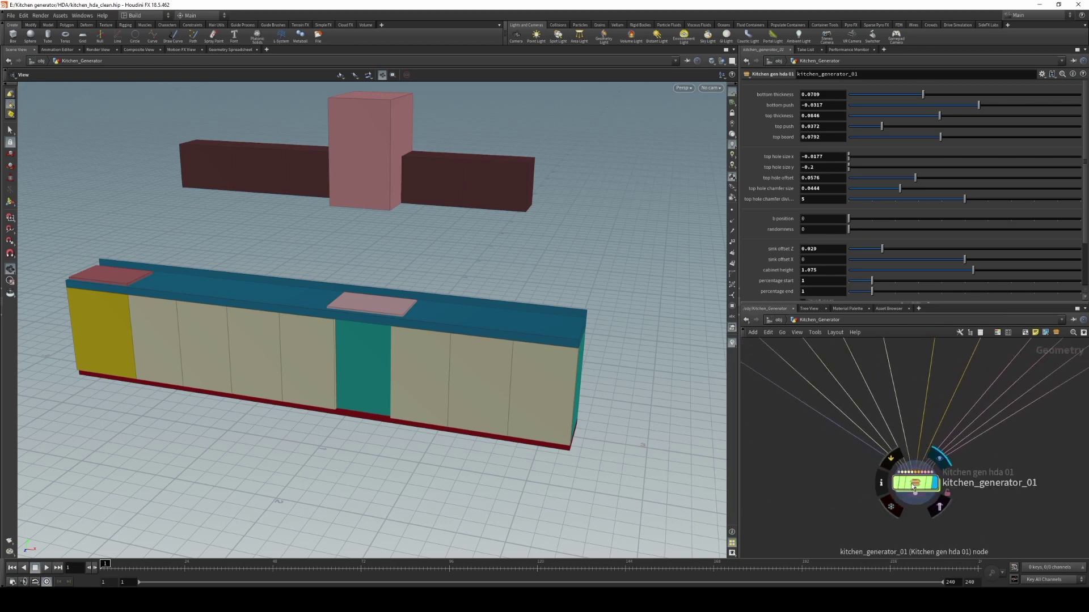
pyautogui.doubleClick(910, 483)
pyautogui.scroll(-5, 900, 486)
pyautogui.moveTo(991, 487); pyautogui.dragTo(978, 406, button='middle')
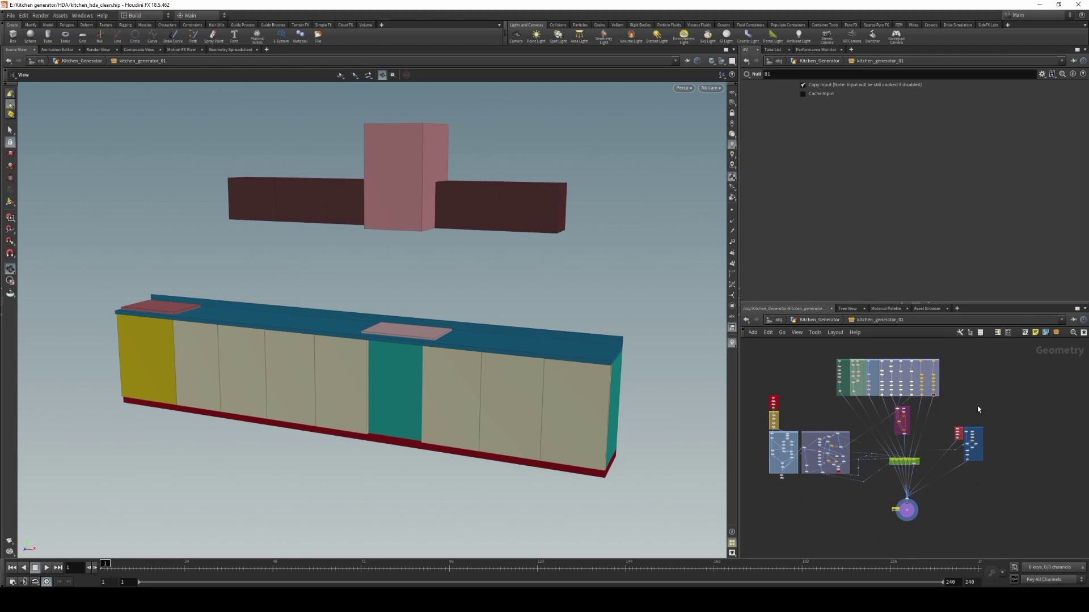
# Step: Examine the node chains that prepare the imported parts and the network box they feed into
pyautogui.scroll(3, 957, 392)
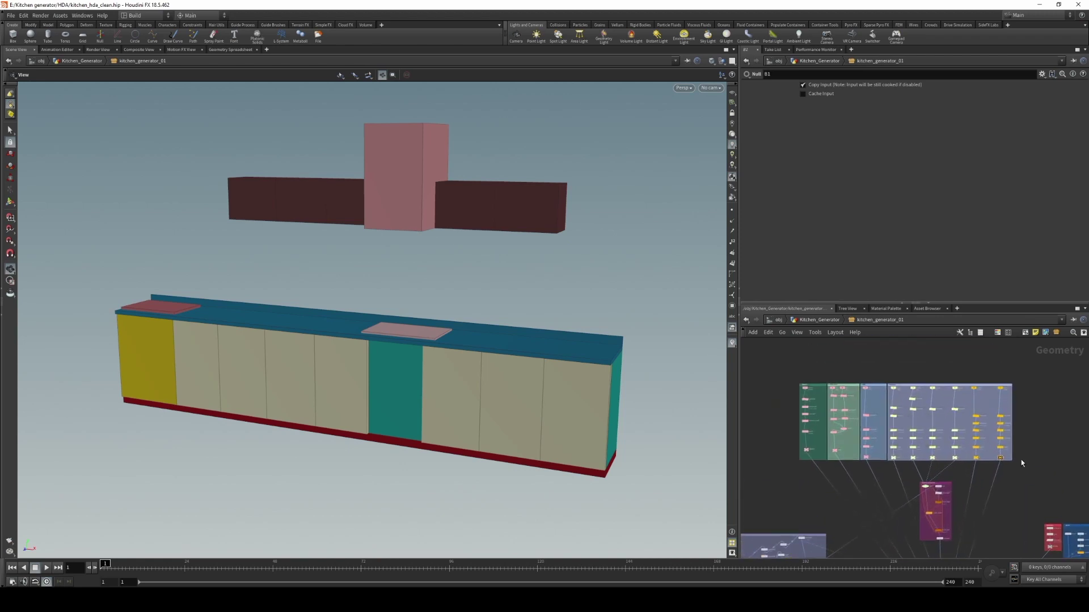
pyautogui.moveTo(1028, 470); pyautogui.dragTo(782, 370)
pyautogui.scroll(1, 892, 378)
pyautogui.moveTo(891, 378); pyautogui.dragTo(840, 357, button='middle')
pyautogui.scroll(1, 861, 366)
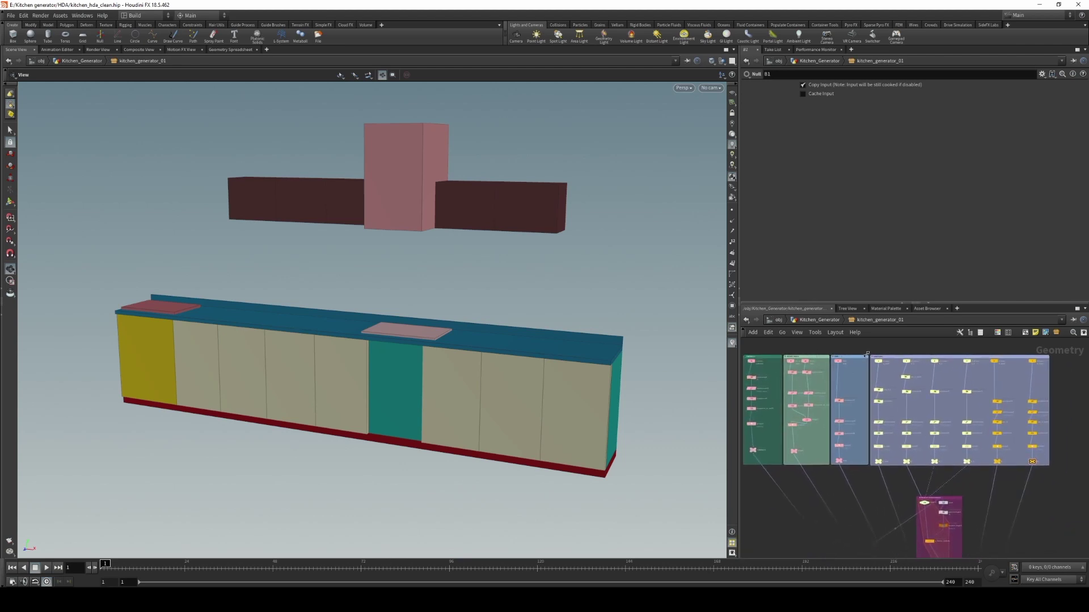
pyautogui.moveTo(963, 350); pyautogui.dragTo(902, 349, button='middle')
pyautogui.scroll(1, 951, 364)
pyautogui.scroll(-1, 912, 349)
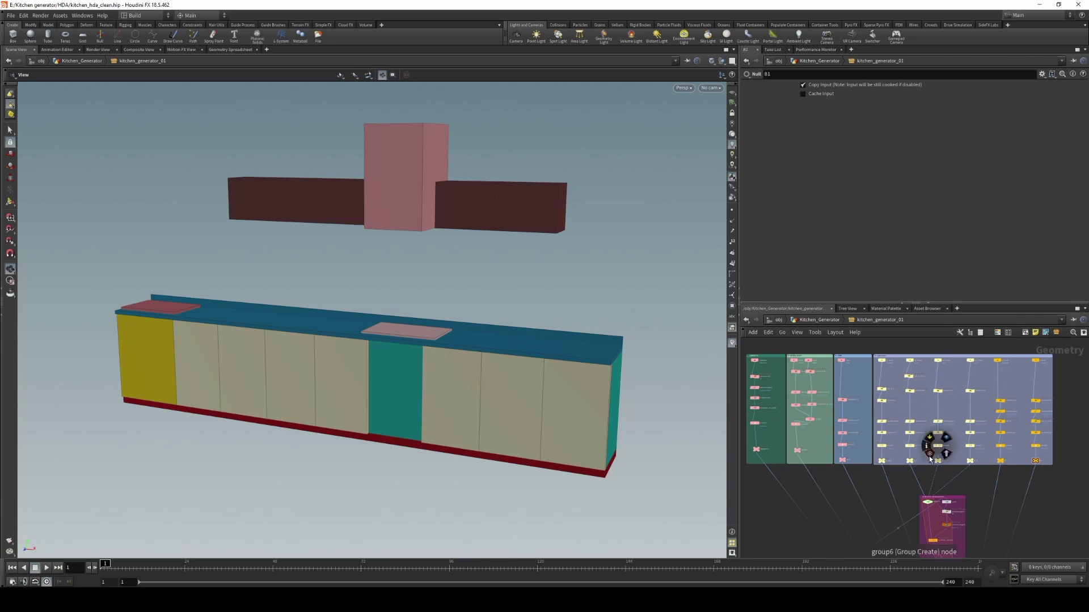
pyautogui.scroll(3, 919, 468)
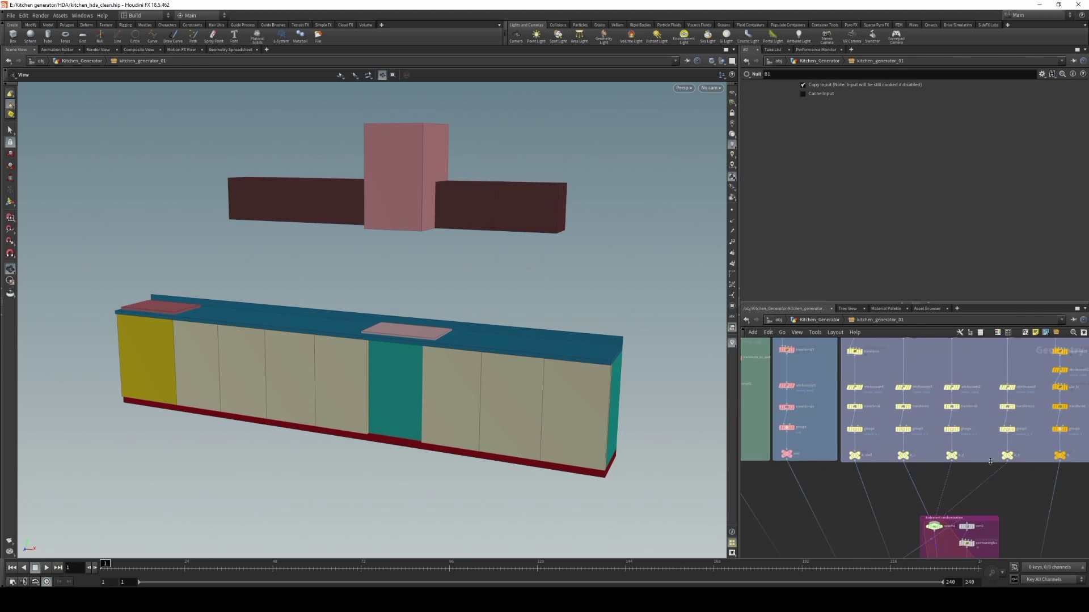
pyautogui.scroll(-4, 928, 428)
pyautogui.scroll(-3, 1007, 470)
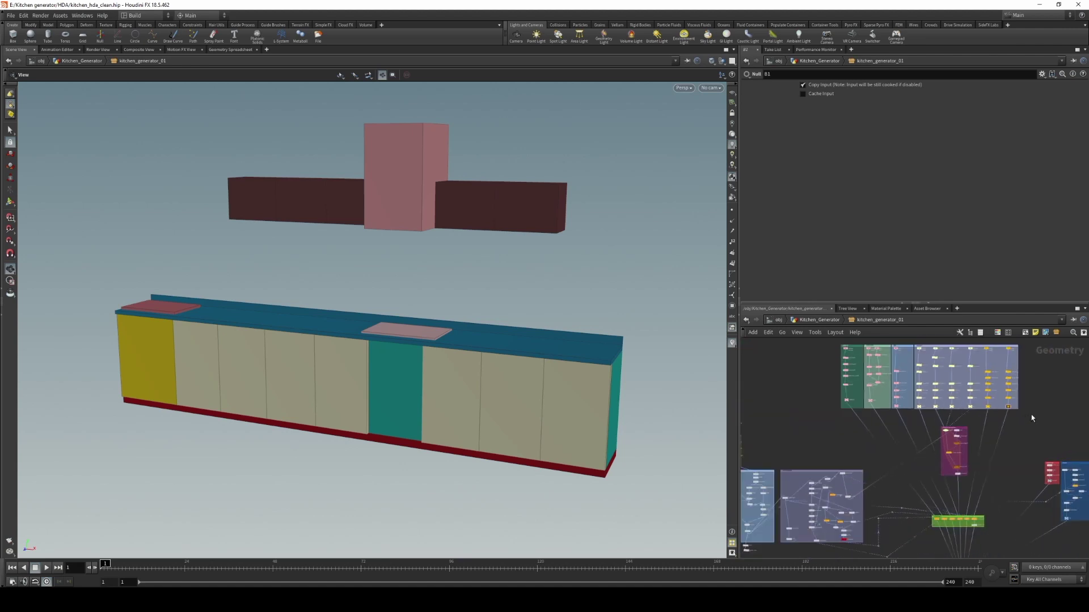
# Step: Inspect the input box and line generator nodes, and display the straight_line node's result
pyautogui.scroll(7, 785, 433)
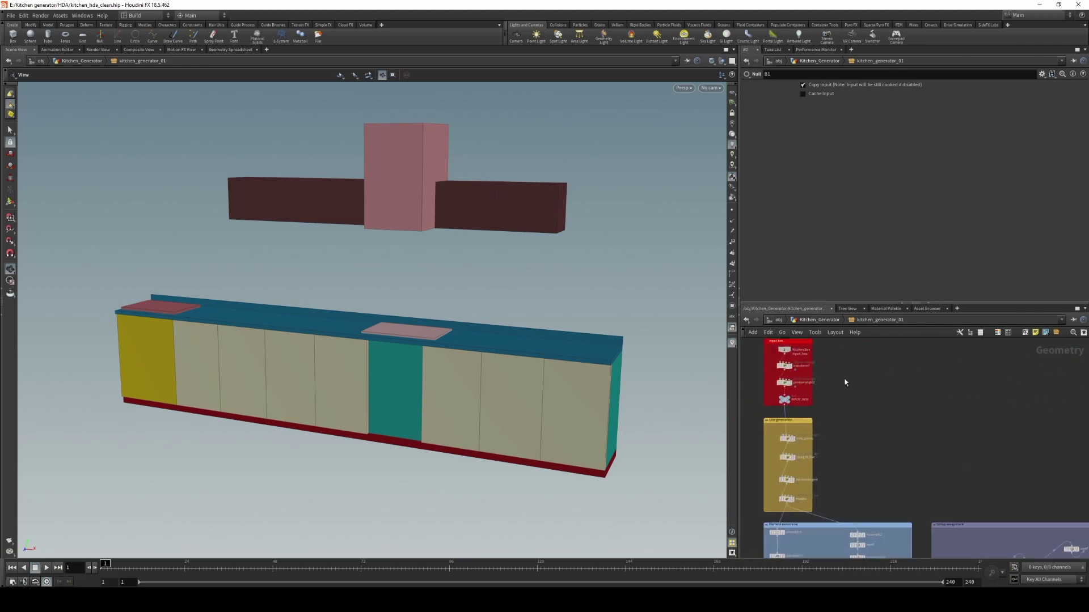
pyautogui.moveTo(892, 359); pyautogui.dragTo(898, 380, button='middle')
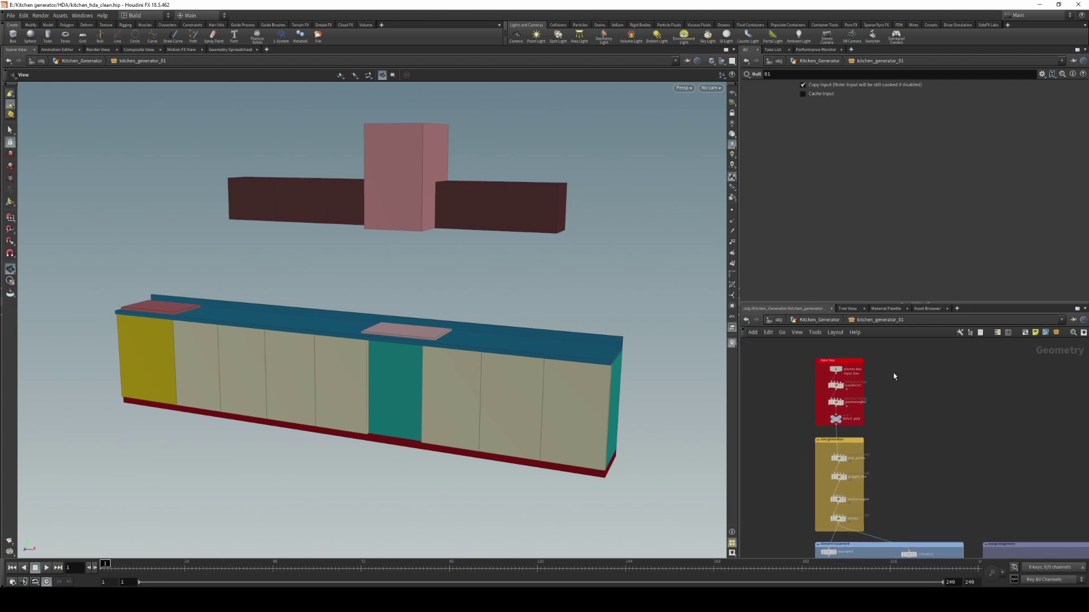
pyautogui.moveTo(941, 442); pyautogui.dragTo(921, 376, button='middle')
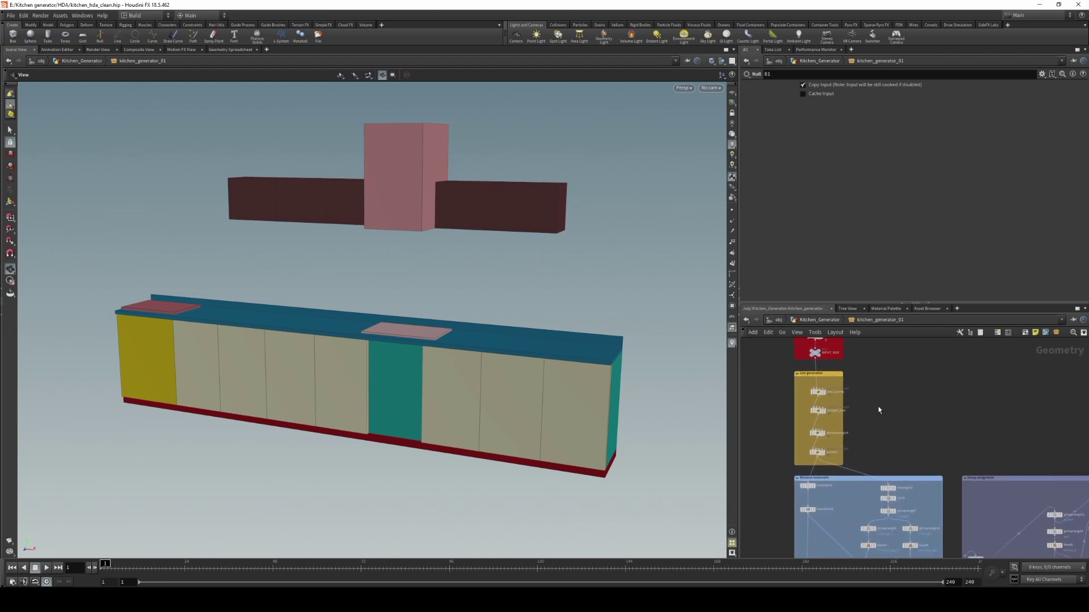
pyautogui.scroll(2, 832, 386)
pyautogui.click(825, 384)
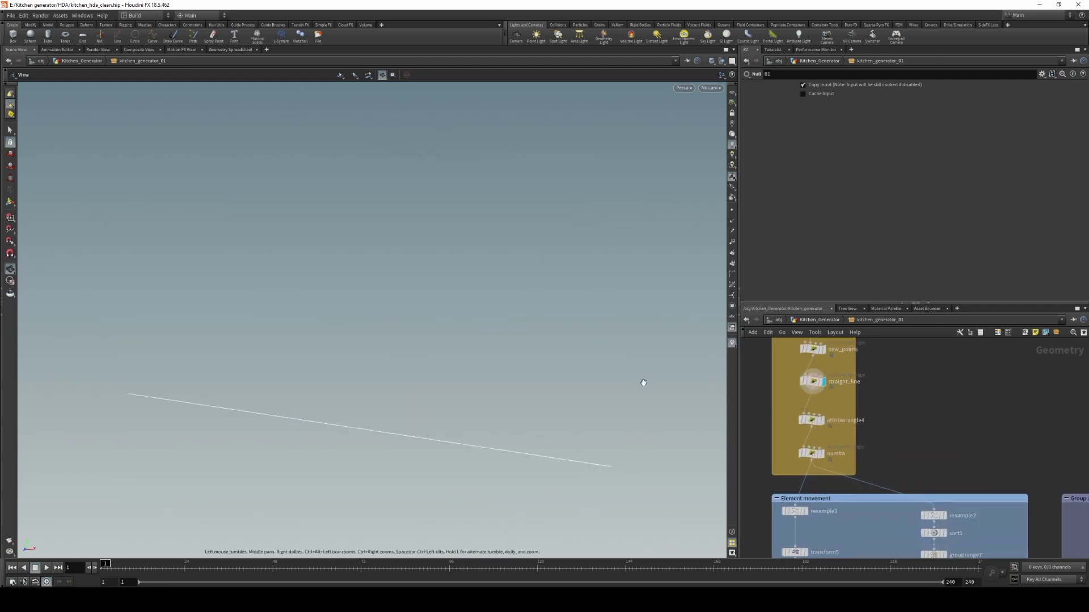
pyautogui.scroll(-7, 987, 435)
# Step: Display the node at the end of the network again to show the full kitchen
pyautogui.moveTo(991, 432); pyautogui.dragTo(891, 361, button='middle')
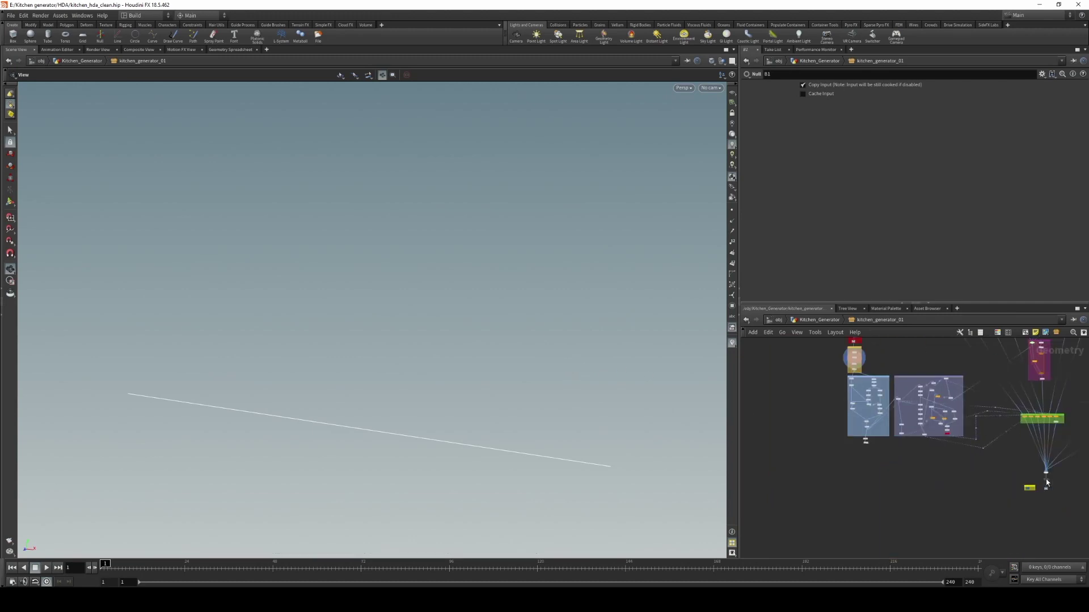
pyautogui.scroll(5, 1042, 476)
pyautogui.click(1057, 495)
pyautogui.scroll(5, 886, 392)
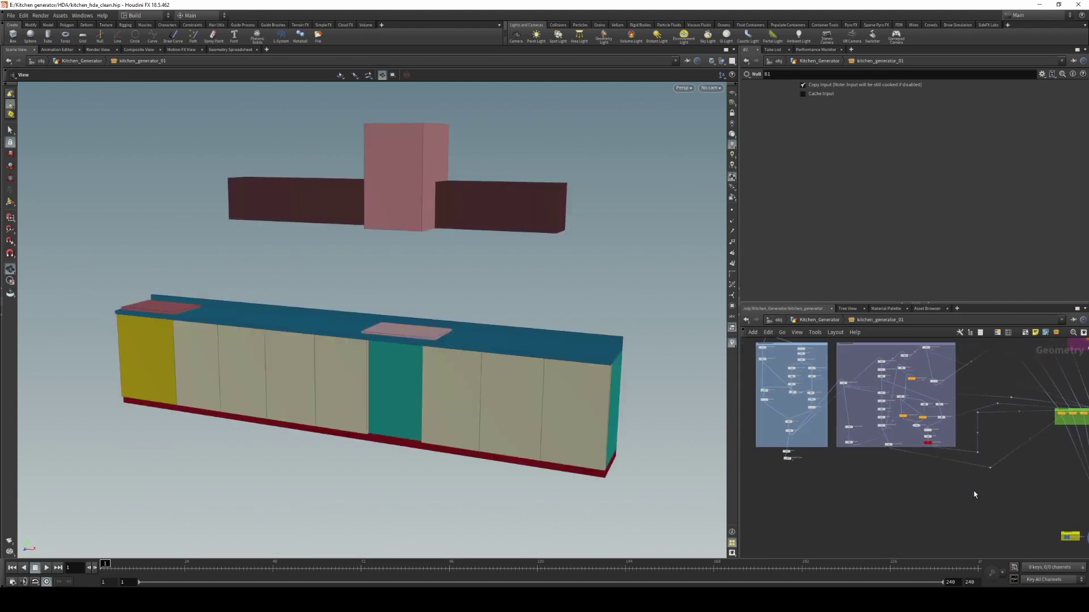
# Step: Examine the Element movement and Group assignment network boxes, including the grouprange10 node's settings
pyautogui.scroll(-3, 887, 393)
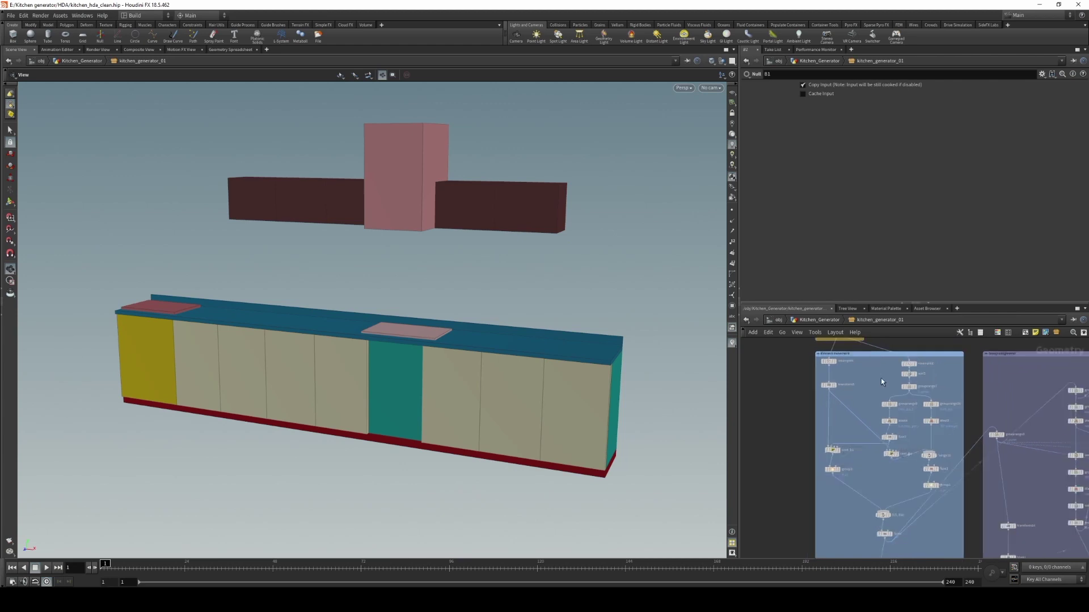
pyautogui.scroll(-2, 826, 373)
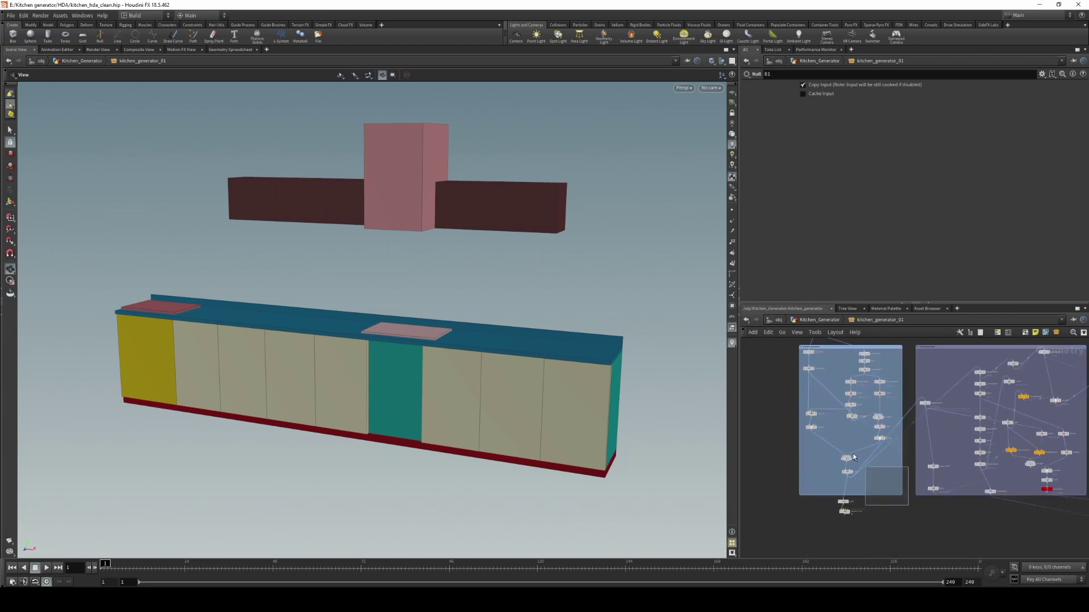
pyautogui.moveTo(853, 454); pyautogui.dragTo(791, 360)
pyautogui.click(790, 409)
pyautogui.moveTo(903, 414); pyautogui.dragTo(805, 415, button='middle')
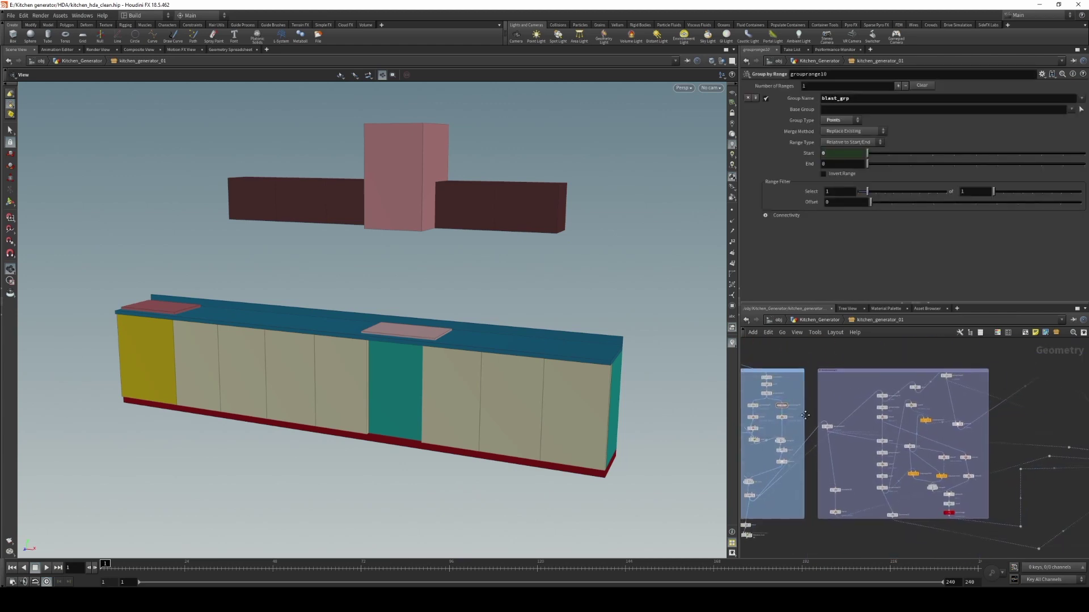
pyautogui.scroll(4, 846, 365)
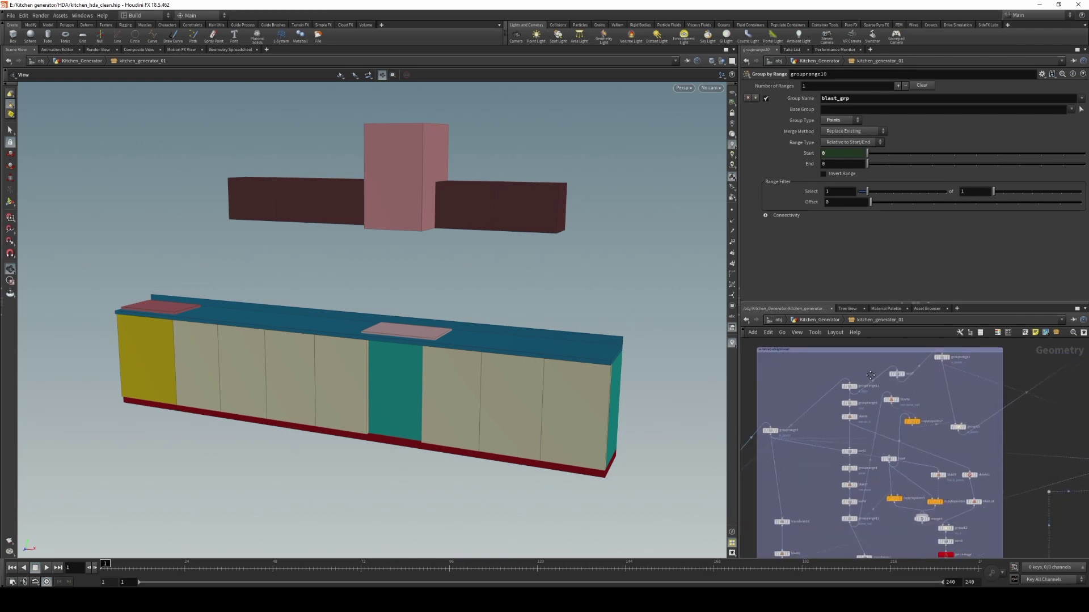
pyautogui.scroll(-1, 870, 375)
pyautogui.moveTo(933, 493); pyautogui.dragTo(920, 497, button='middle')
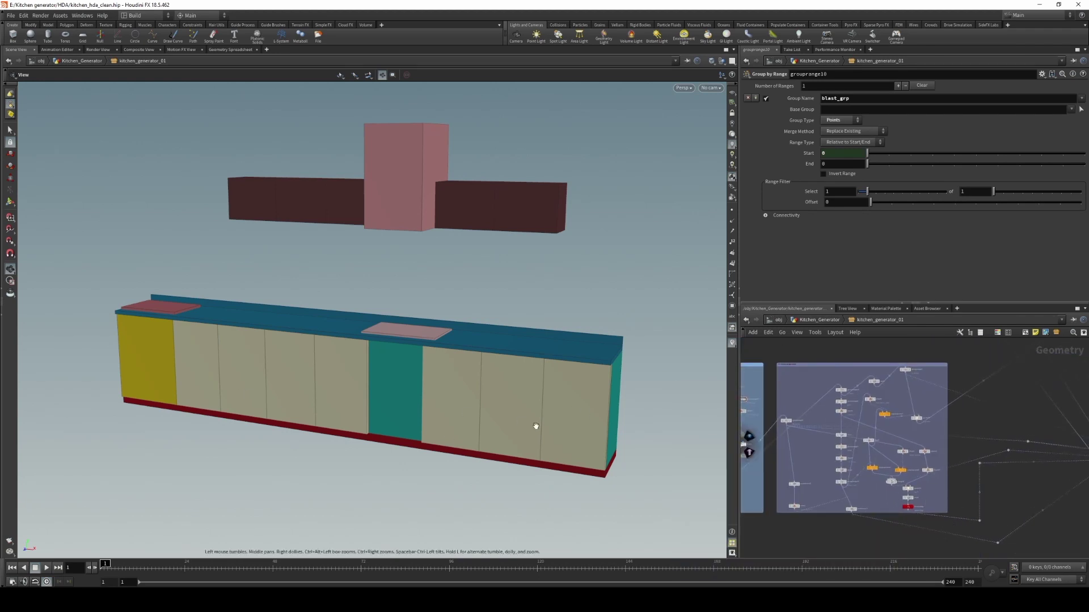
# Step: Examine the green network box, and the separate red and blue network boxes beside the main network
pyautogui.moveTo(973, 368); pyautogui.dragTo(850, 414, button='middle')
pyautogui.scroll(-3, 850, 414)
pyautogui.moveTo(990, 466); pyautogui.dragTo(994, 435, button='middle')
pyautogui.scroll(8, 912, 420)
pyautogui.scroll(-1, 994, 435)
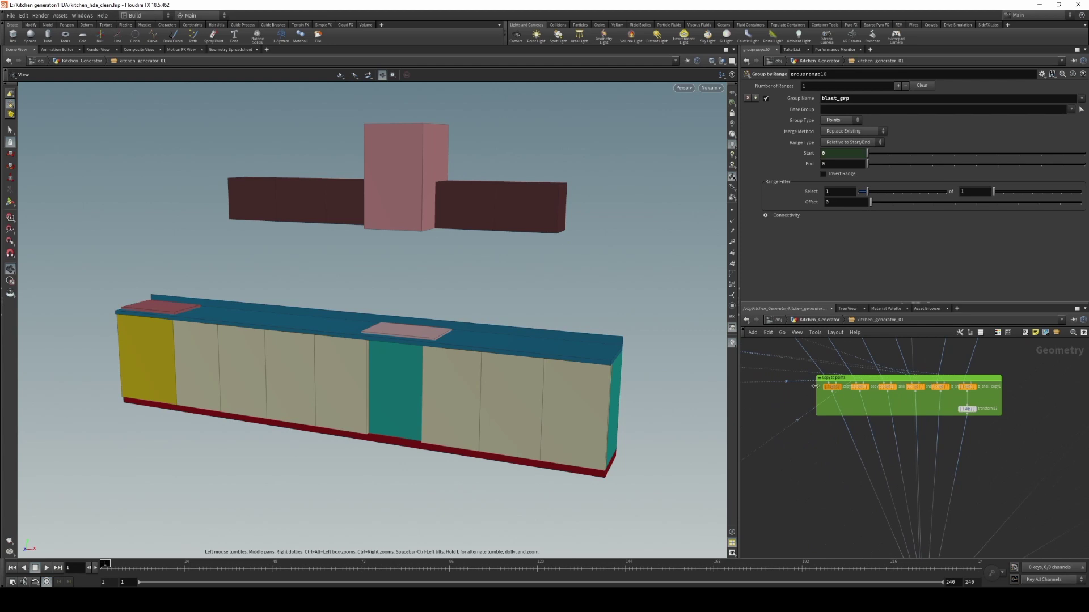
pyautogui.scroll(-2, 1029, 403)
pyautogui.moveTo(1029, 404); pyautogui.dragTo(998, 471, button='middle')
pyautogui.scroll(-2, 1042, 387)
pyautogui.moveTo(1042, 387); pyautogui.dragTo(826, 399, button='middle')
pyautogui.scroll(3, 942, 395)
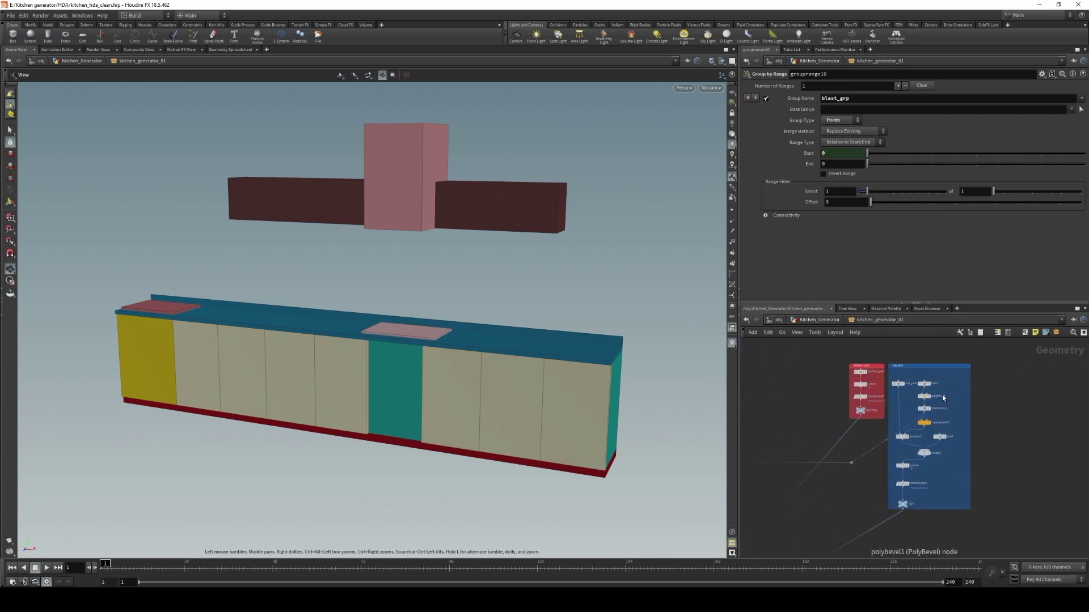
pyautogui.moveTo(954, 374); pyautogui.dragTo(956, 368, button='middle')
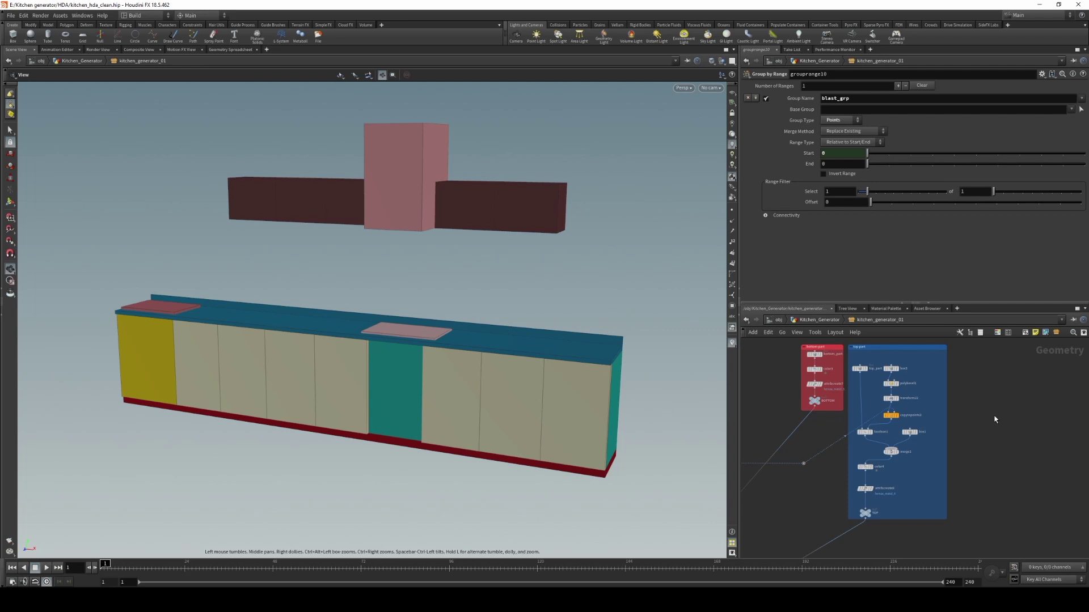
pyautogui.scroll(-5, 990, 420)
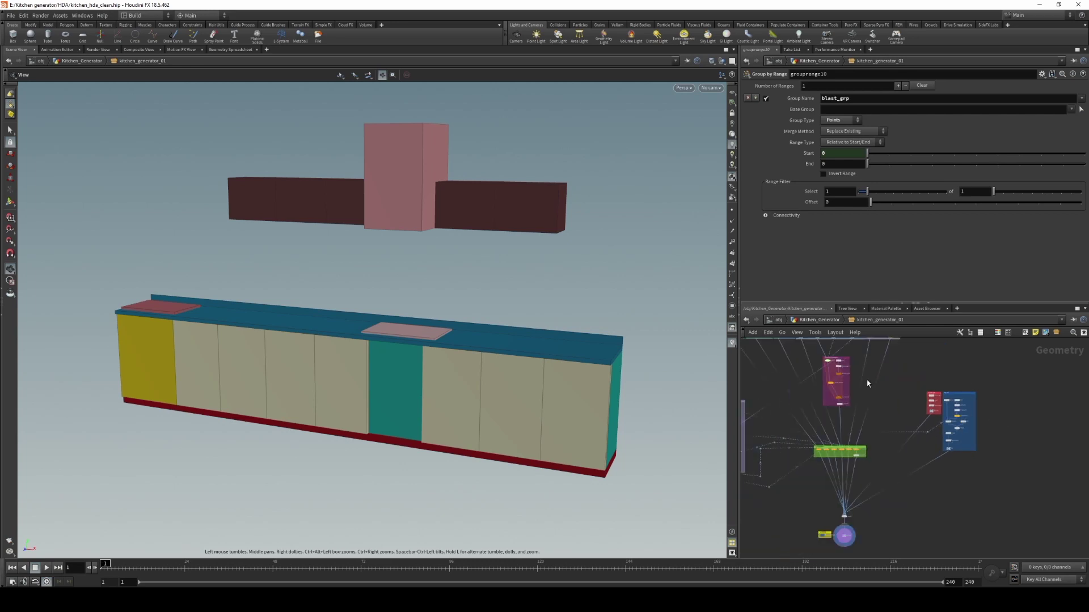
# Step: Examine the purple network box and follow the connections down to the merge and output nodes at the end of the network
pyautogui.scroll(3, 844, 374)
pyautogui.moveTo(843, 375); pyautogui.dragTo(894, 395, button='middle')
pyautogui.scroll(1, 893, 367)
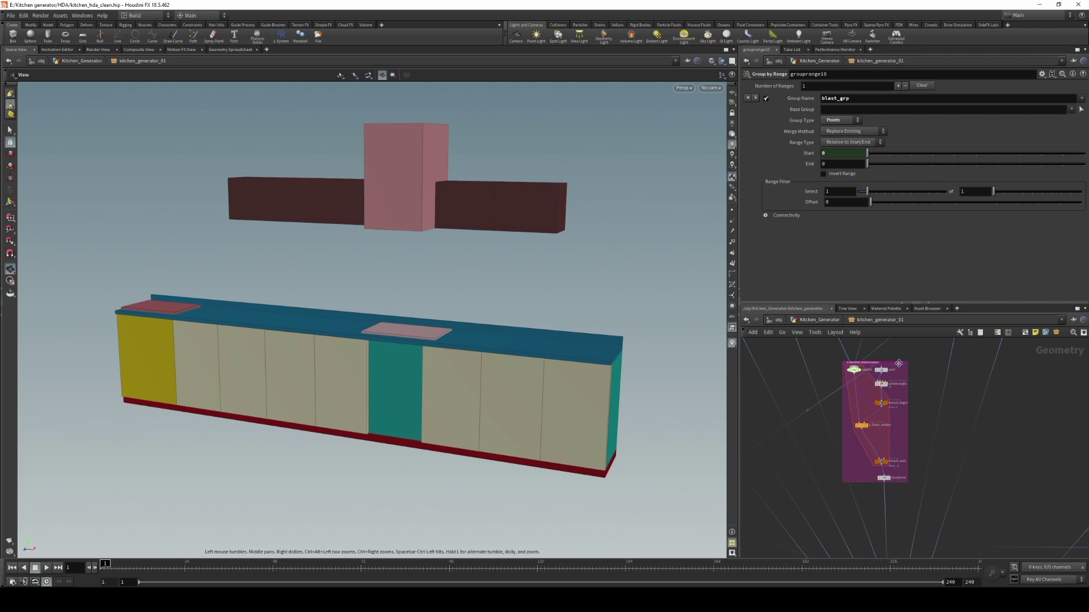
pyautogui.click(896, 363)
pyautogui.scroll(2, 985, 412)
pyautogui.scroll(-5, 985, 410)
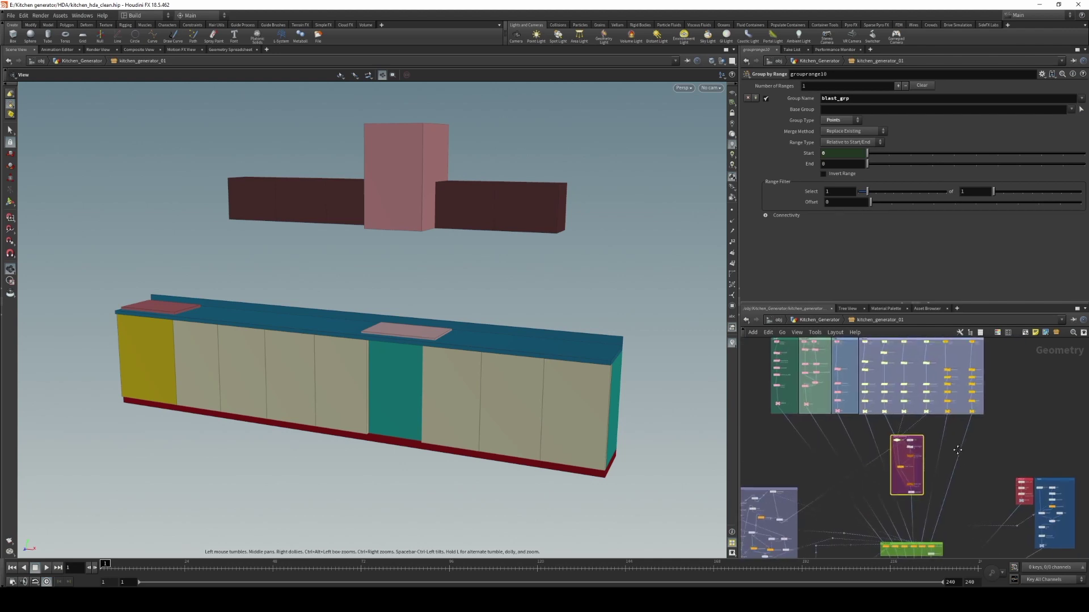
pyautogui.moveTo(1013, 449); pyautogui.dragTo(1012, 375, button='middle')
pyautogui.moveTo(972, 444); pyautogui.dragTo(967, 349, button='middle')
pyautogui.scroll(3, 928, 448)
pyautogui.scroll(3, 928, 448)
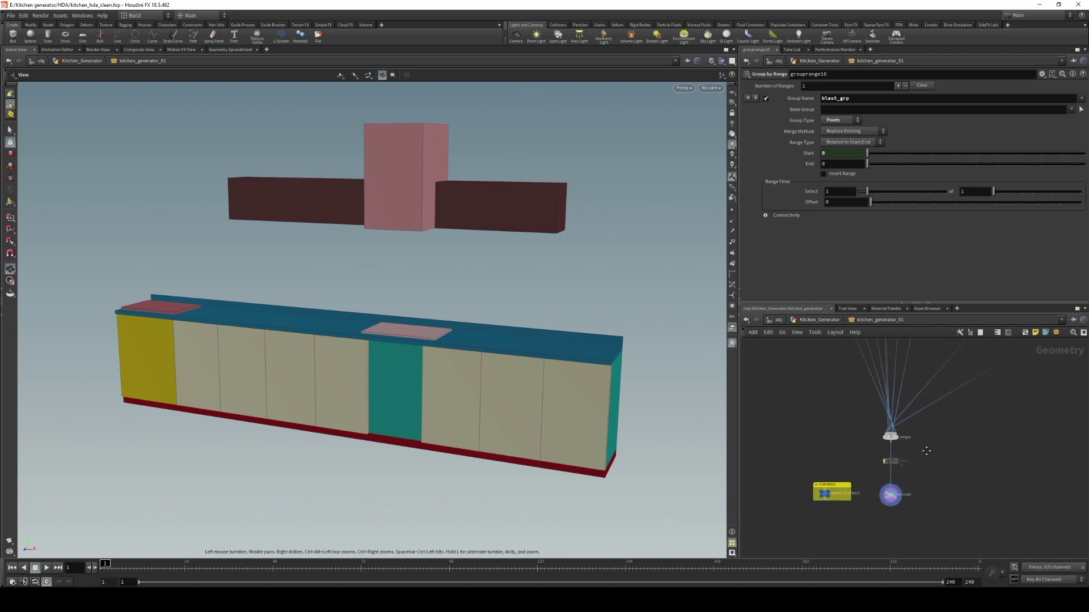
pyautogui.moveTo(962, 470); pyautogui.dragTo(950, 473, button='middle')
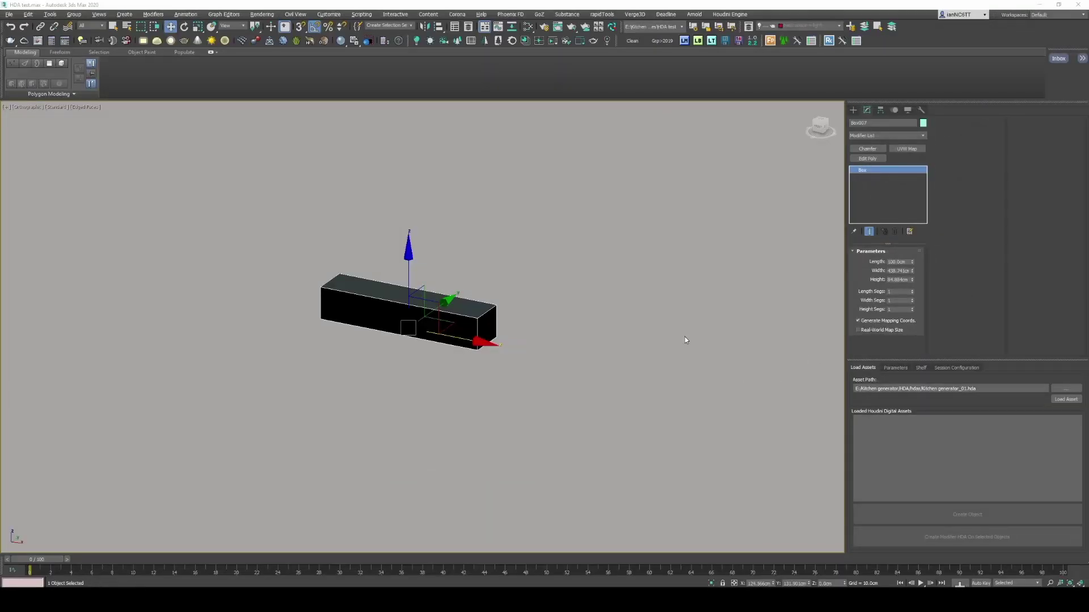
# Step: Switch to 3ds Max and view the kitchen base box from several angles
pyautogui.moveTo(504, 220); pyautogui.dragTo(547, 247, button='middle')
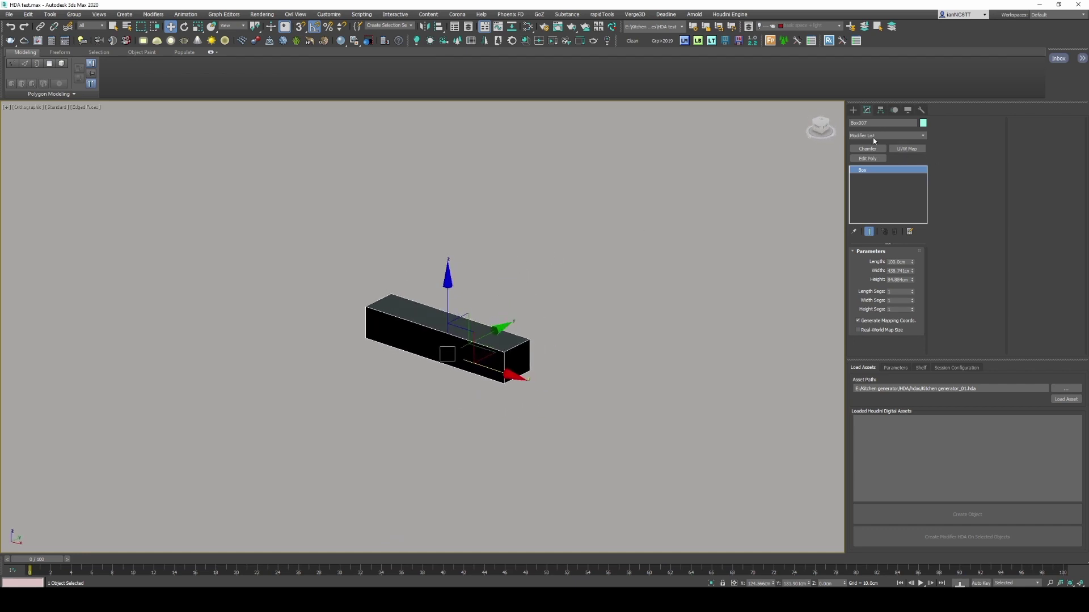
pyautogui.keyDown('alt'); pyautogui.moveTo(675, 269); pyautogui.dragTo(640, 277, button='middle'); pyautogui.keyUp('alt')
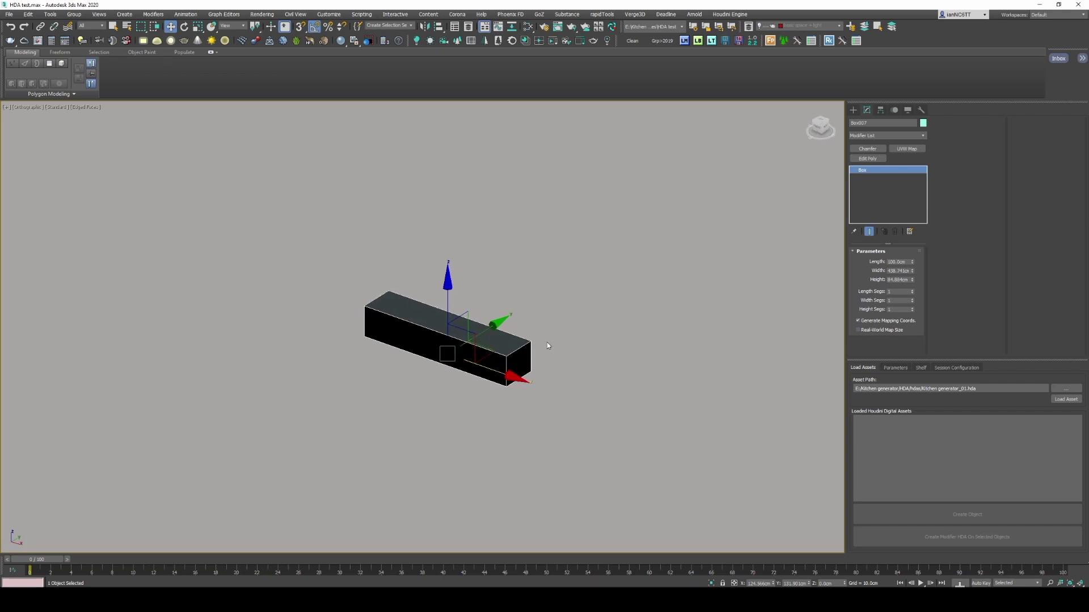
pyautogui.moveTo(547, 342)
pyautogui.keyDown('alt'); pyautogui.mouseDown(button='middle')
pyautogui.moveTo(588, 339)
pyautogui.moveTo(547, 338)
pyautogui.mouseUp(button='middle'); pyautogui.keyUp('alt')
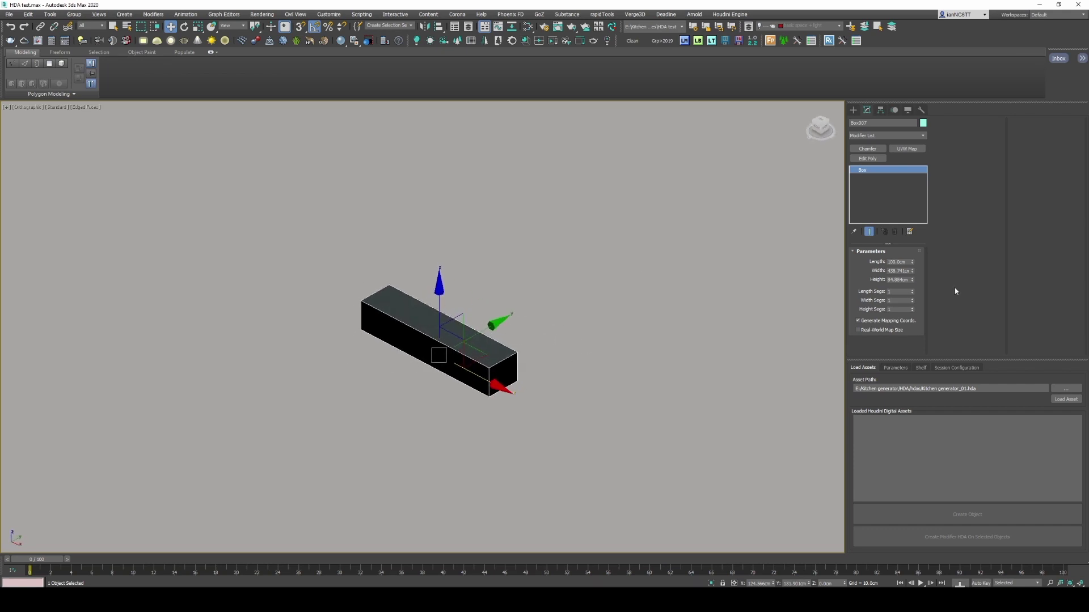
pyautogui.keyDown('alt'); pyautogui.moveTo(584, 271); pyautogui.dragTo(590, 277, button='middle'); pyautogui.keyUp('alt')
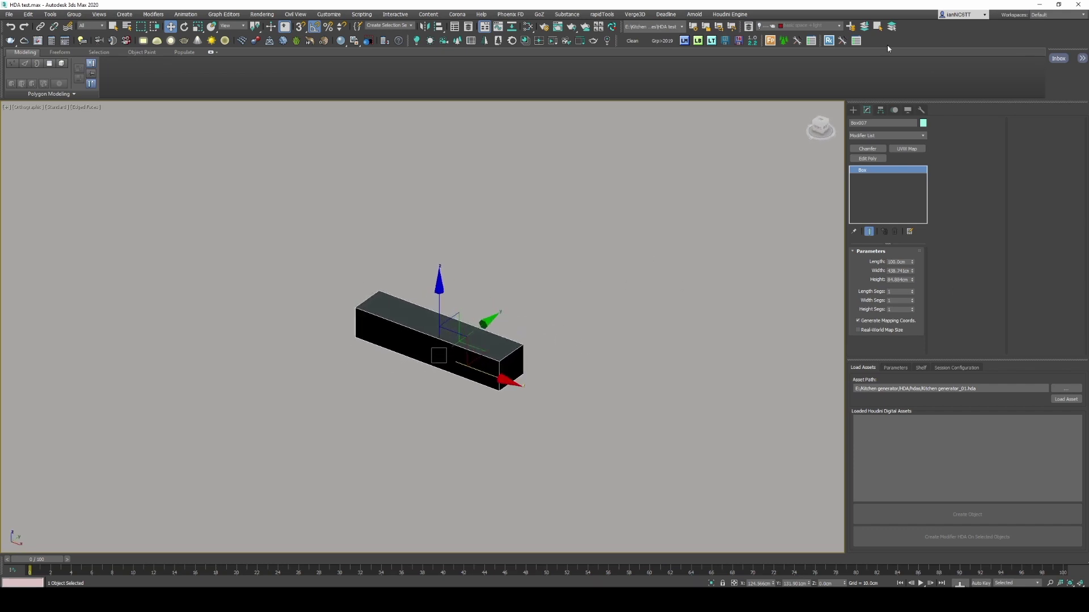
# Step: Unhide the basic space + light layer and examine the building around the kitchen box
pyautogui.click(800, 26)
pyautogui.click(759, 43)
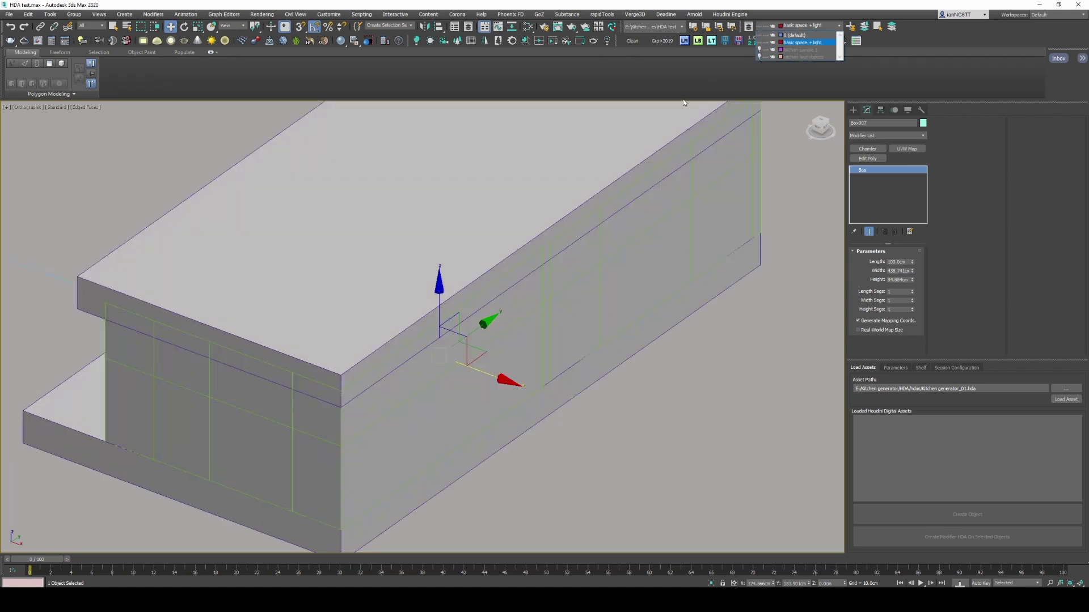
pyautogui.click(603, 271)
pyautogui.scroll(-4, 602, 271)
pyautogui.keyDown('alt'); pyautogui.moveTo(596, 272); pyautogui.dragTo(694, 256, button='middle'); pyautogui.keyUp('alt')
pyautogui.hotkey('shift', 'l')
pyautogui.keyDown('alt'); pyautogui.moveTo(611, 268); pyautogui.dragTo(604, 260, button='middle'); pyautogui.keyUp('alt')
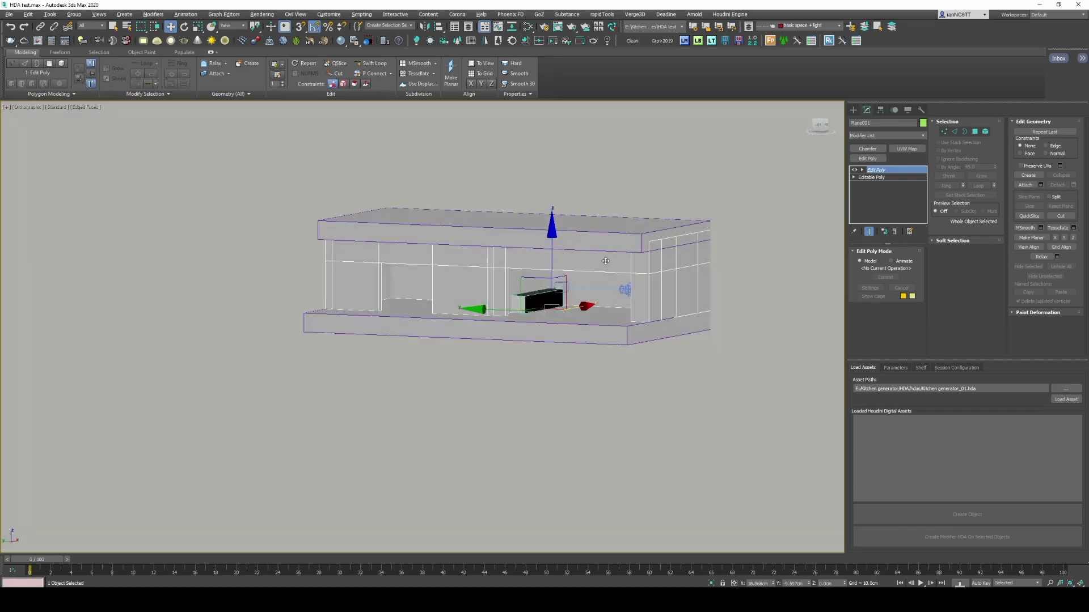
pyautogui.scroll(6, 560, 290)
pyautogui.keyDown('alt'); pyautogui.moveTo(559, 291); pyautogui.dragTo(564, 288, button='middle'); pyautogui.keyUp('alt')
pyautogui.scroll(-2, 564, 288)
pyautogui.scroll(-8, 564, 287)
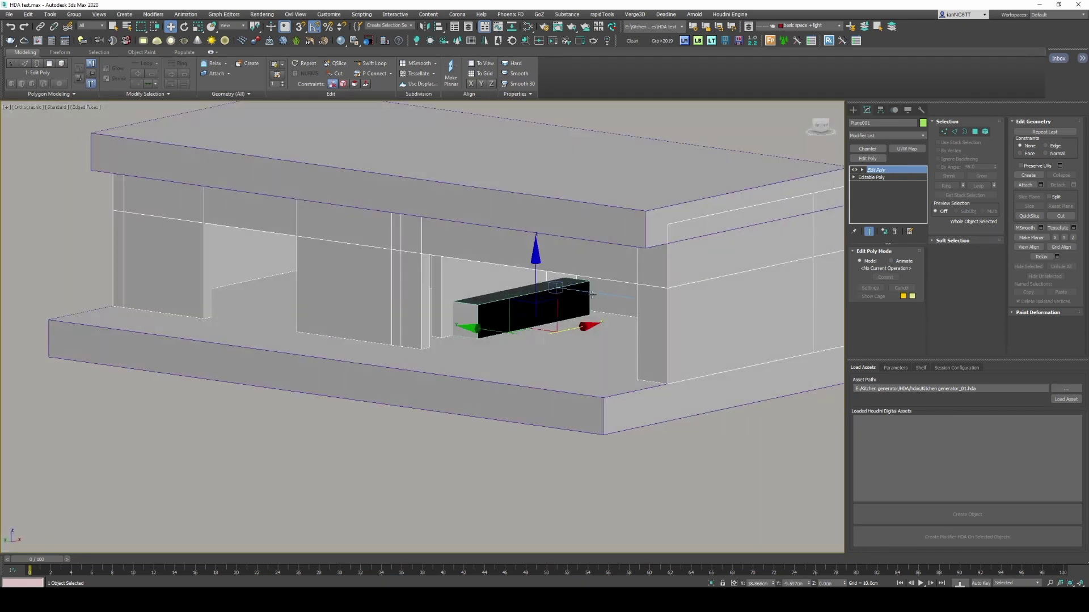
# Step: View the kitchen box through the Corona camera in a maximized viewport and select the box
pyautogui.hotkey('alt', 'w')
pyautogui.rightClick(647, 425)
pyautogui.hotkey('alt', 'w')
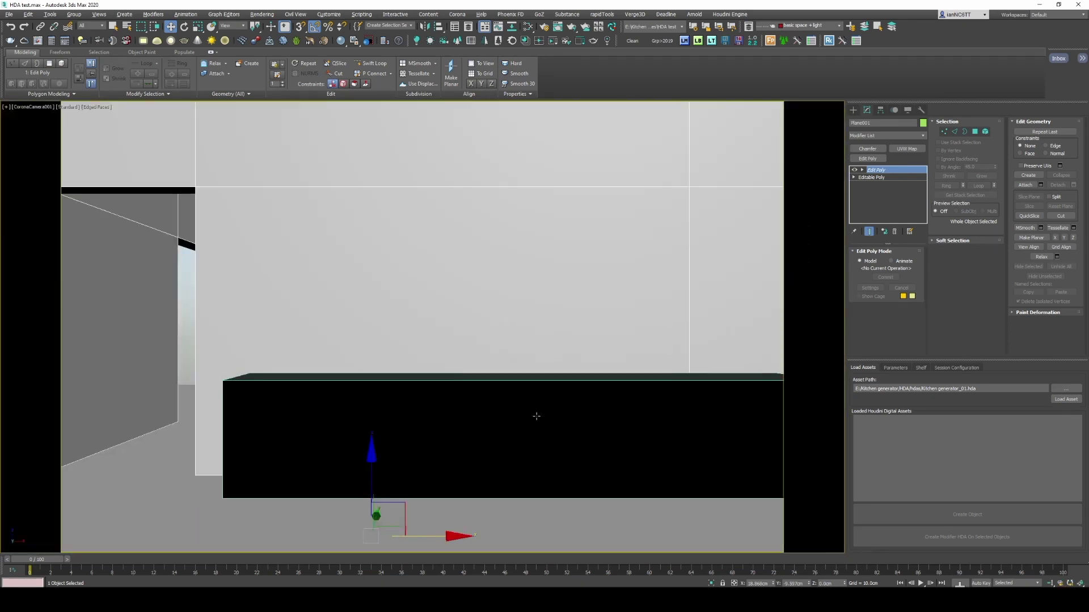
pyautogui.click(532, 413)
pyautogui.press('F4')
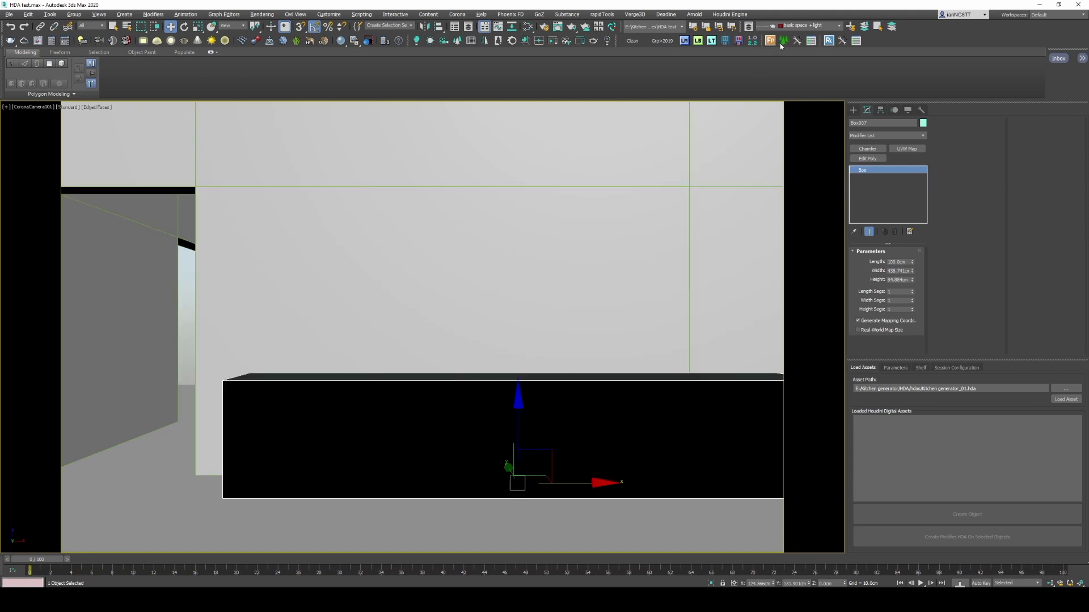
# Step: Hide the basic space + light layer and return to a maximized orthographic view of the selected kitchen box
pyautogui.click(805, 25)
pyautogui.click(763, 42)
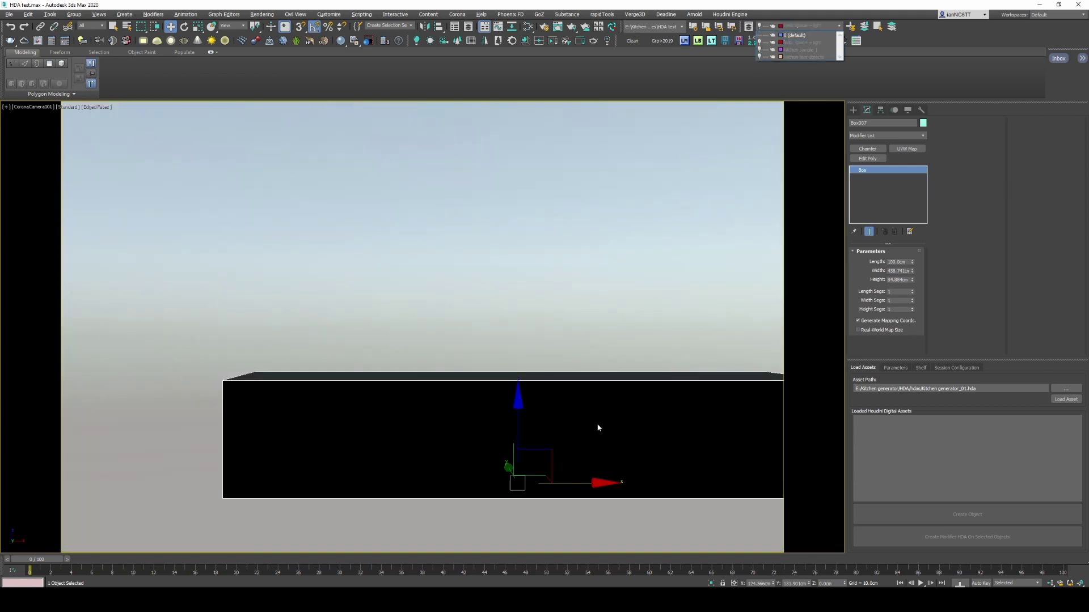
pyautogui.click(683, 190)
pyautogui.click(675, 407)
pyautogui.hotkey('alt', 'w')
pyautogui.click(710, 199)
pyautogui.hotkey('alt', 'w')
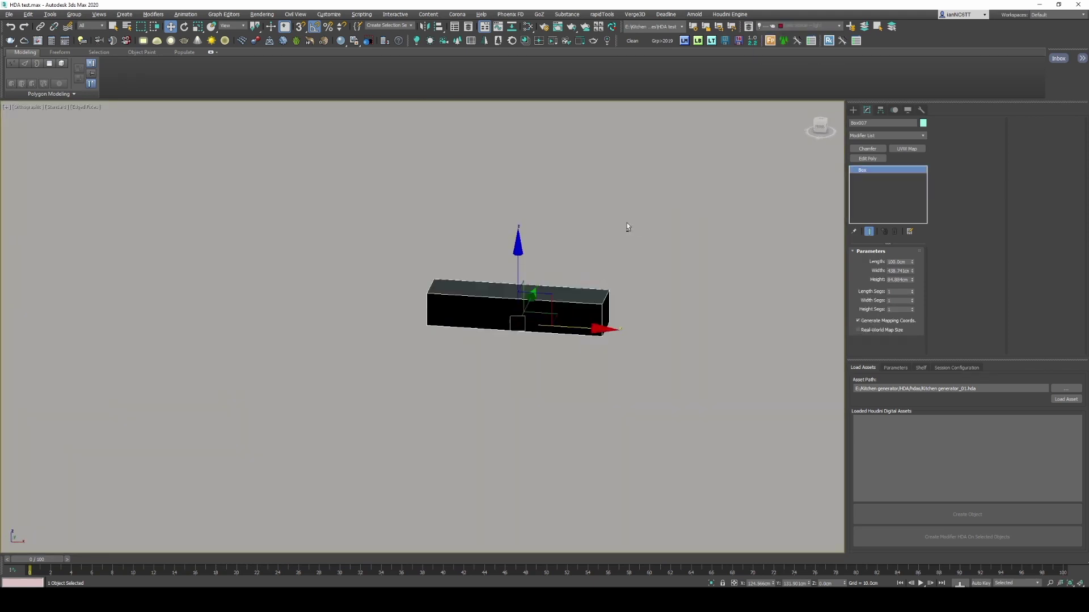
pyautogui.keyDown('alt'); pyautogui.moveTo(627, 227); pyautogui.dragTo(587, 223, button='middle'); pyautogui.keyUp('alt')
pyautogui.scroll(5, 581, 310)
pyautogui.scroll(-3, 594, 302)
pyautogui.keyDown('alt'); pyautogui.moveTo(581, 313); pyautogui.dragTo(587, 270, button='middle'); pyautogui.keyUp('alt')
pyautogui.moveTo(587, 270); pyautogui.dragTo(605, 300, button='middle')
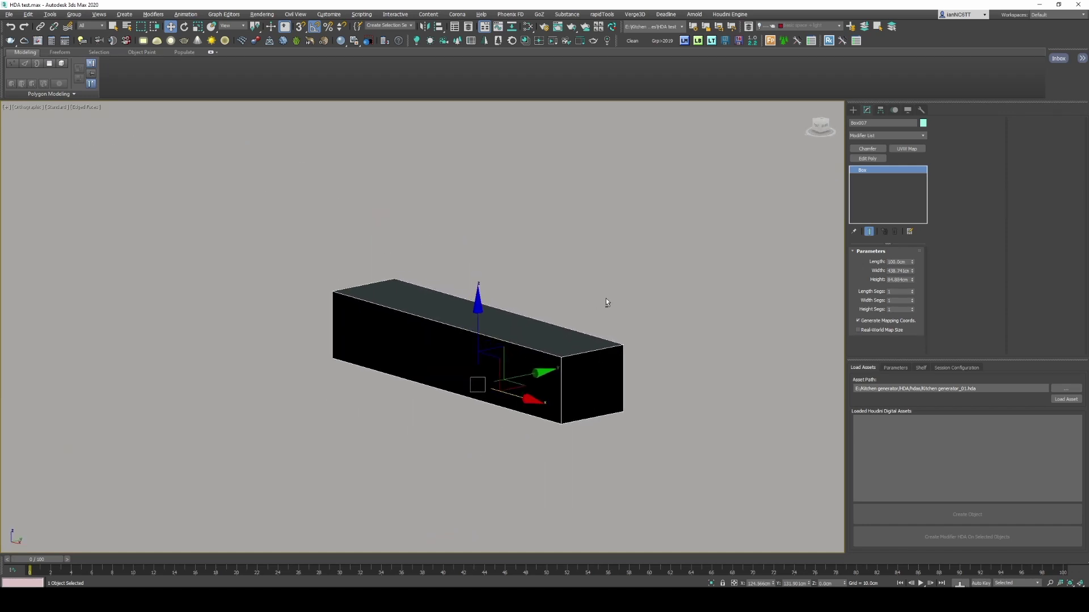
# Step: Start a Houdini Engine session and load the Kitchen generator_01.hda asset from its asset path
pyautogui.click(965, 367)
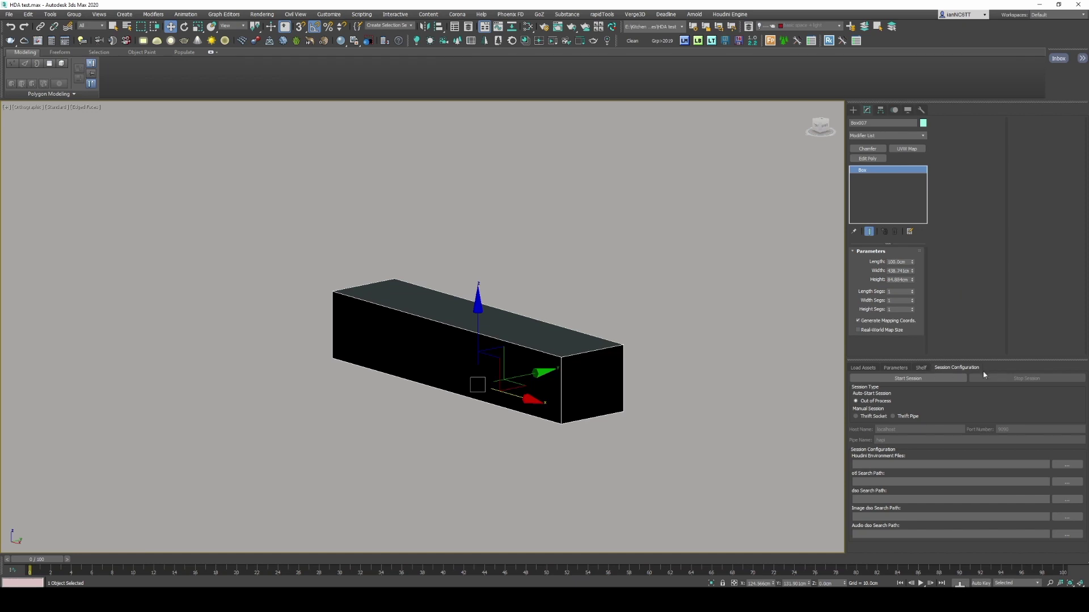
pyautogui.click(928, 376)
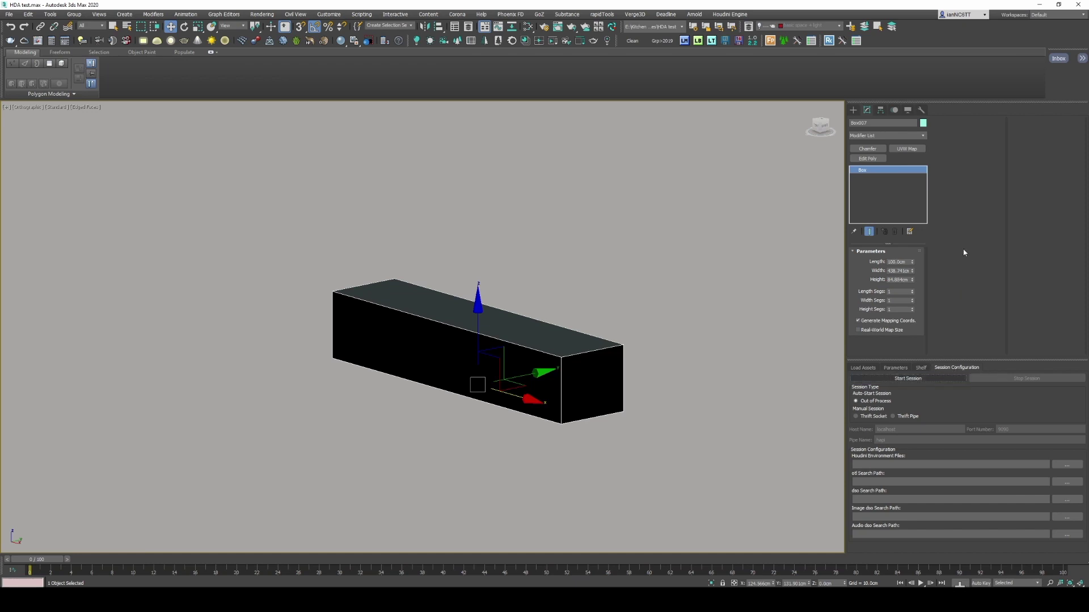
pyautogui.click(863, 368)
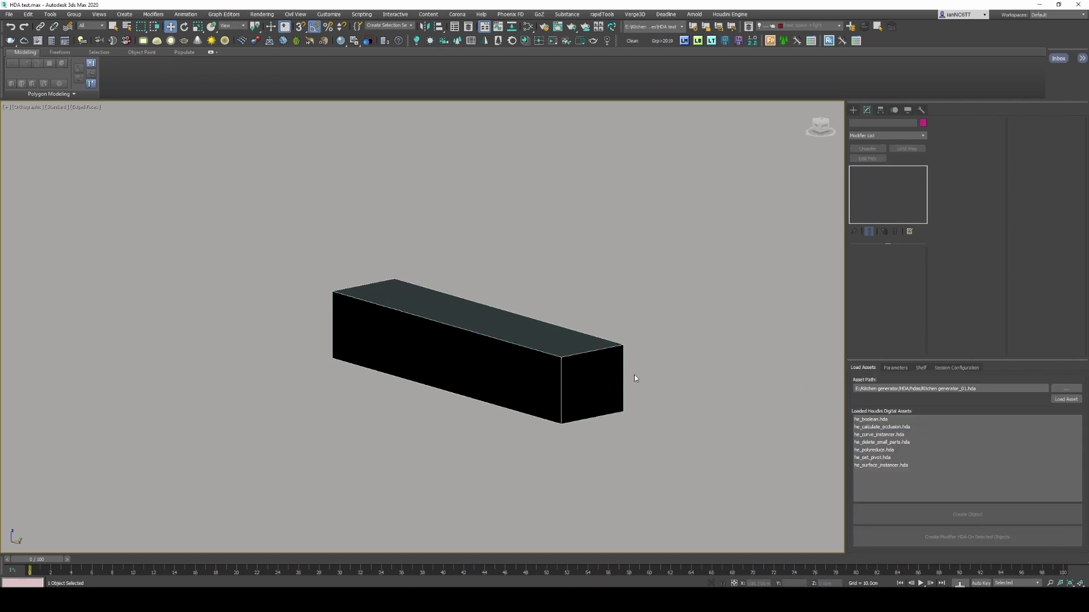
pyautogui.moveTo(634, 374); pyautogui.dragTo(606, 368, button='middle')
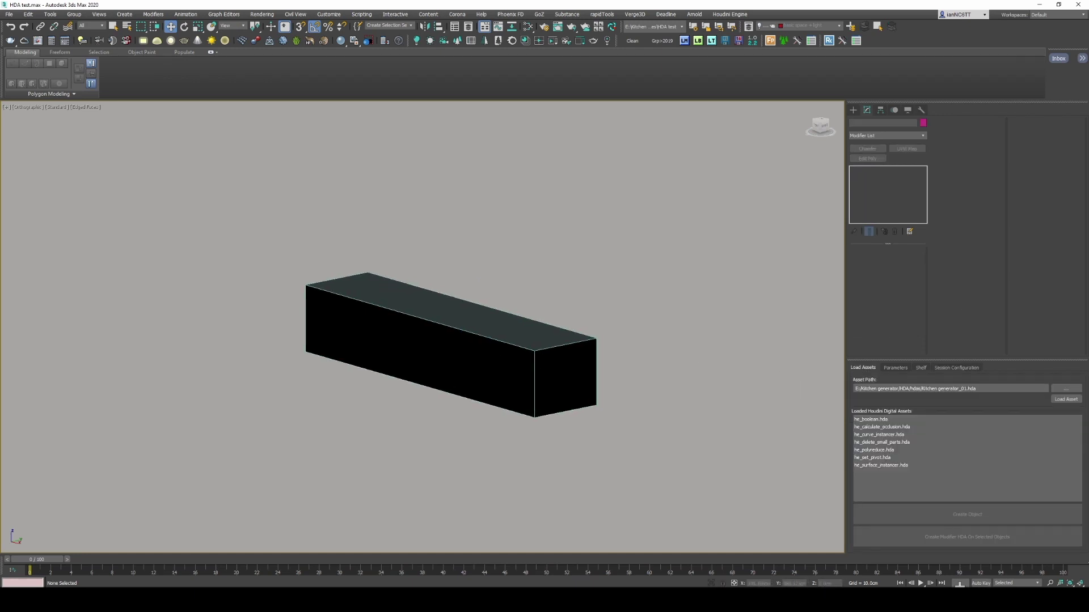
pyautogui.click(1066, 400)
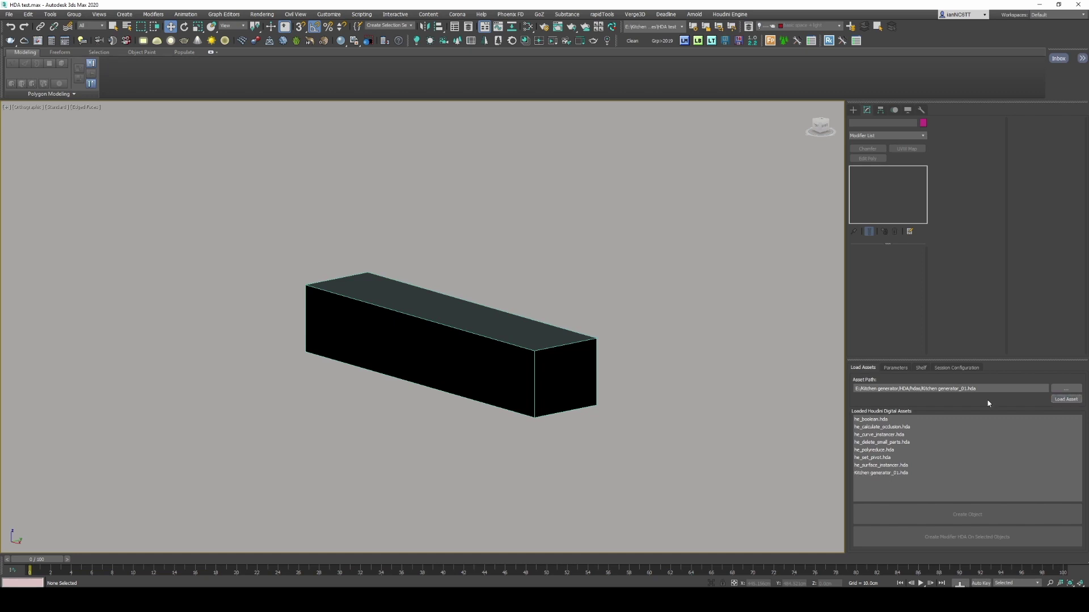
# Step: Apply the loaded Kitchen generator_01.hda to the kitchen box as a modifier
pyautogui.click(552, 354)
pyautogui.scroll(-3, 547, 355)
pyautogui.moveTo(547, 355)
pyautogui.keyDown('alt'); pyautogui.mouseDown(button='middle')
pyautogui.moveTo(573, 360)
pyautogui.moveTo(481, 352)
pyautogui.moveTo(553, 363)
pyautogui.mouseUp(button='middle'); pyautogui.keyUp('alt')
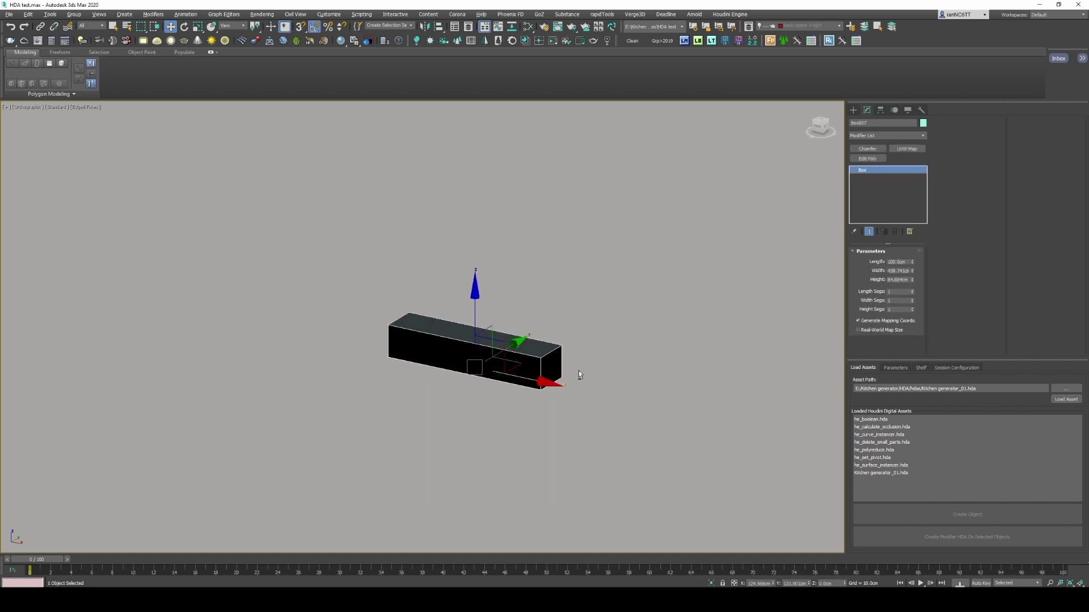
pyautogui.click(907, 473)
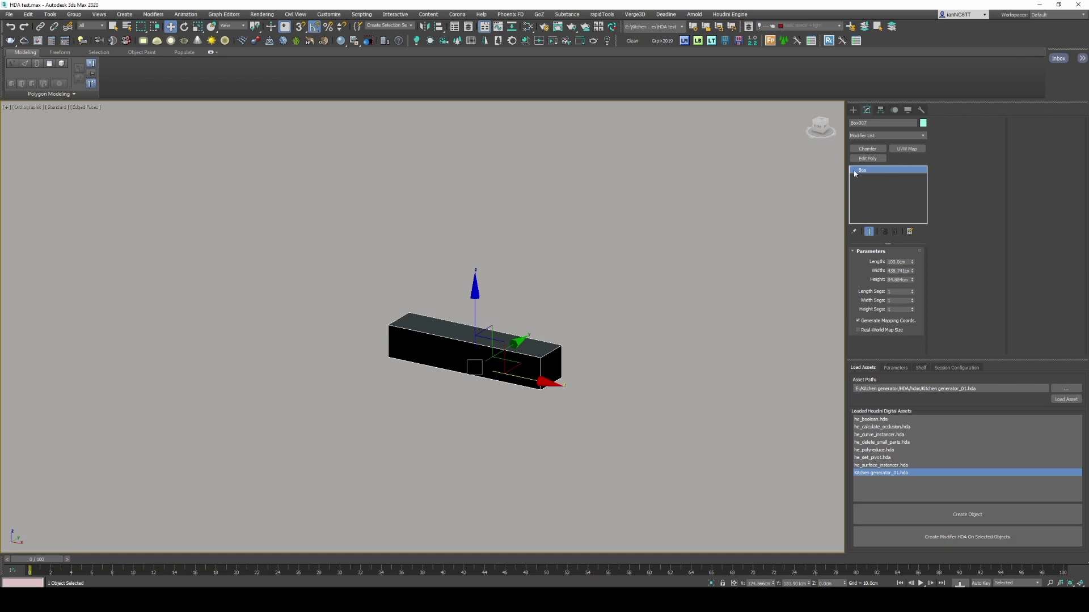
pyautogui.click(975, 537)
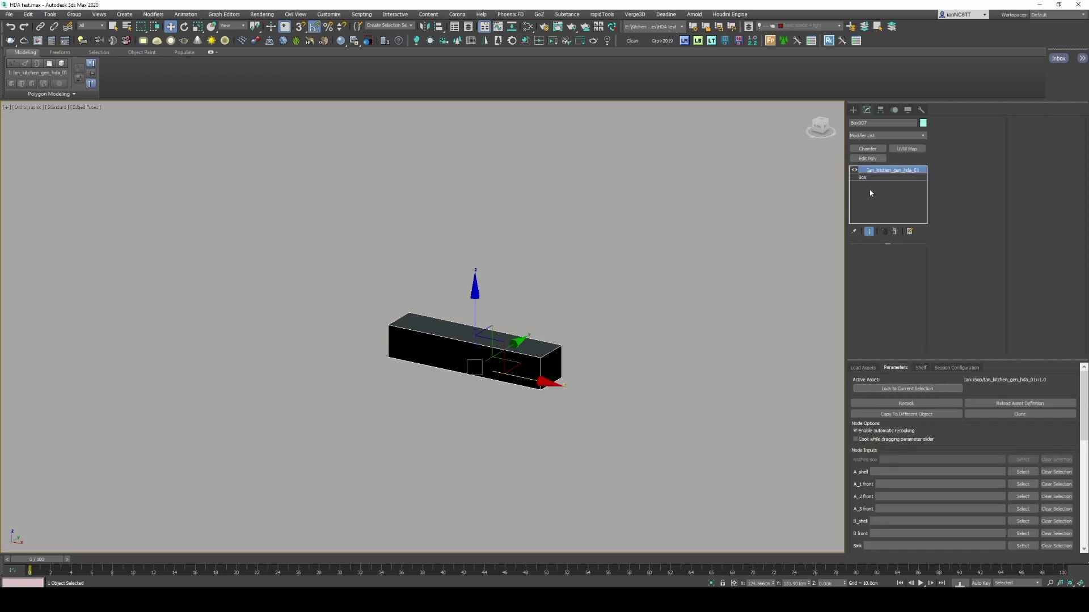
# Step: Lock the asset parameters to the kitchen box, deselect the box, and review the asset's node inputs
pyautogui.click(918, 392)
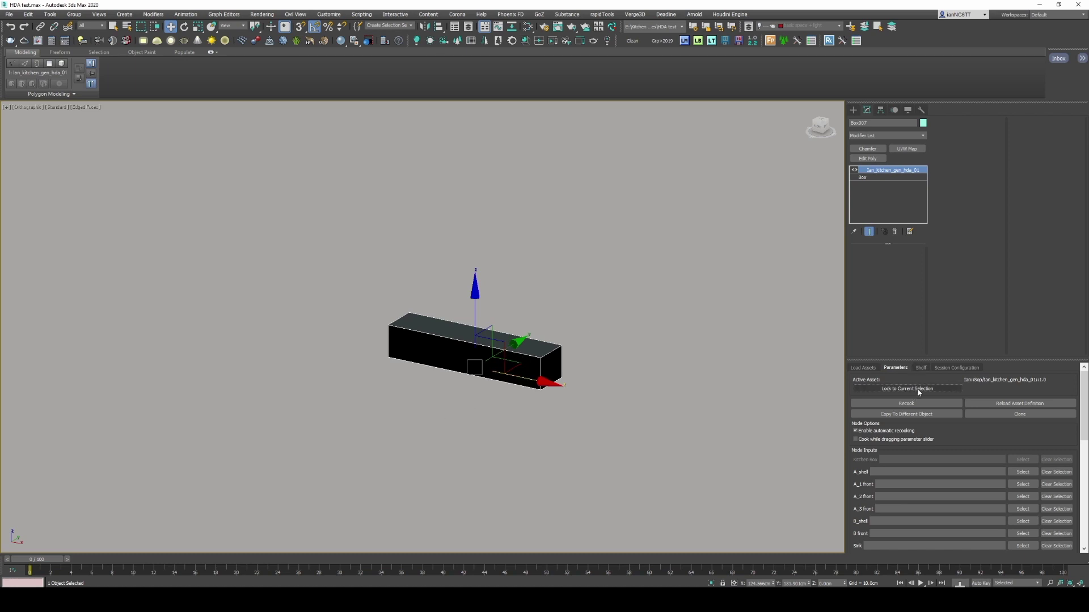
pyautogui.moveTo(752, 361); pyautogui.dragTo(571, 354, button='middle')
pyautogui.scroll(-2, 596, 354)
pyautogui.scroll(1, 583, 356)
pyautogui.click(537, 308)
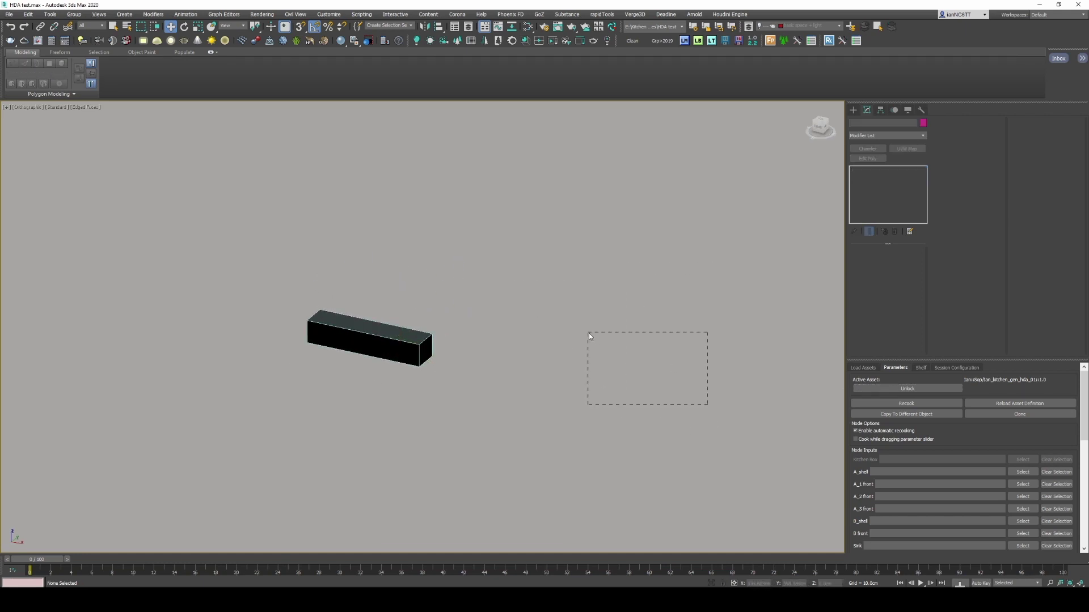
pyautogui.moveTo(589, 336); pyautogui.dragTo(588, 336)
pyautogui.scroll(-3, 1027, 484)
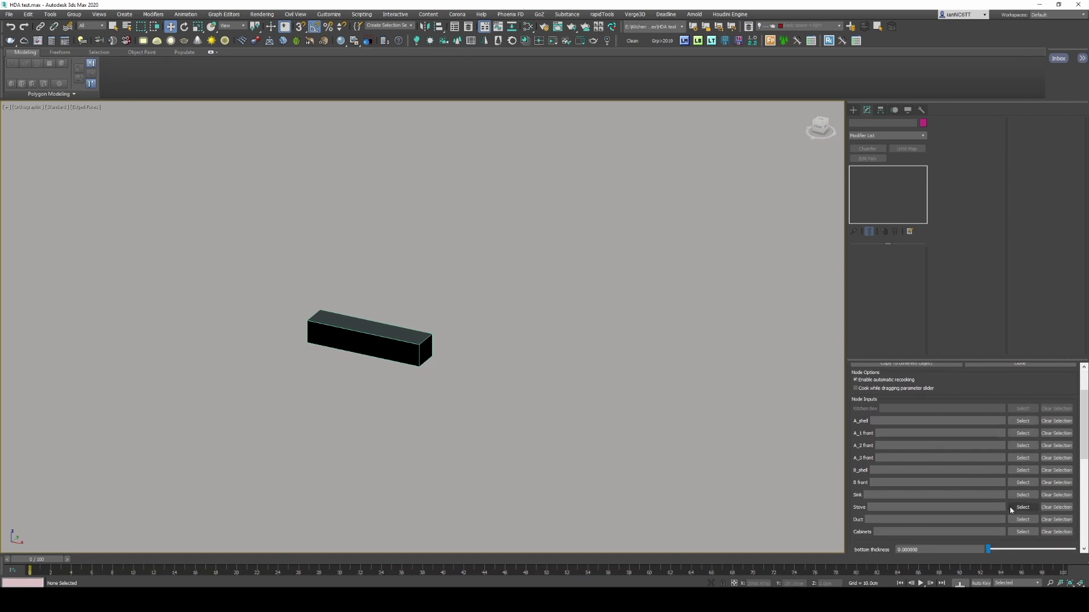
pyautogui.scroll(3, 1009, 506)
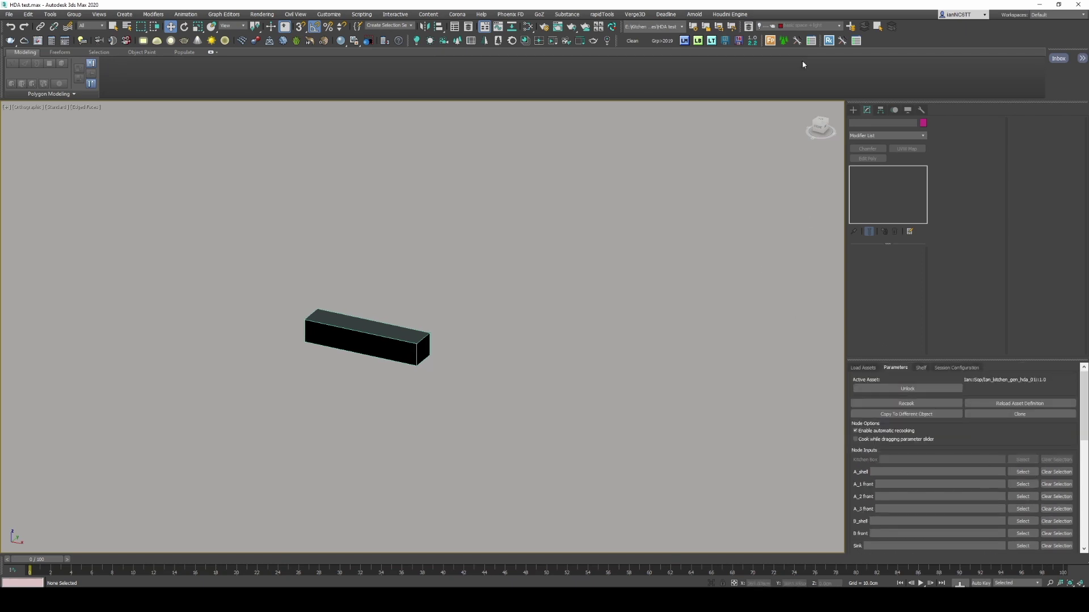
# Step: Unhide the kitchen test objects layer and select the a.shell cabinet shell
pyautogui.click(805, 26)
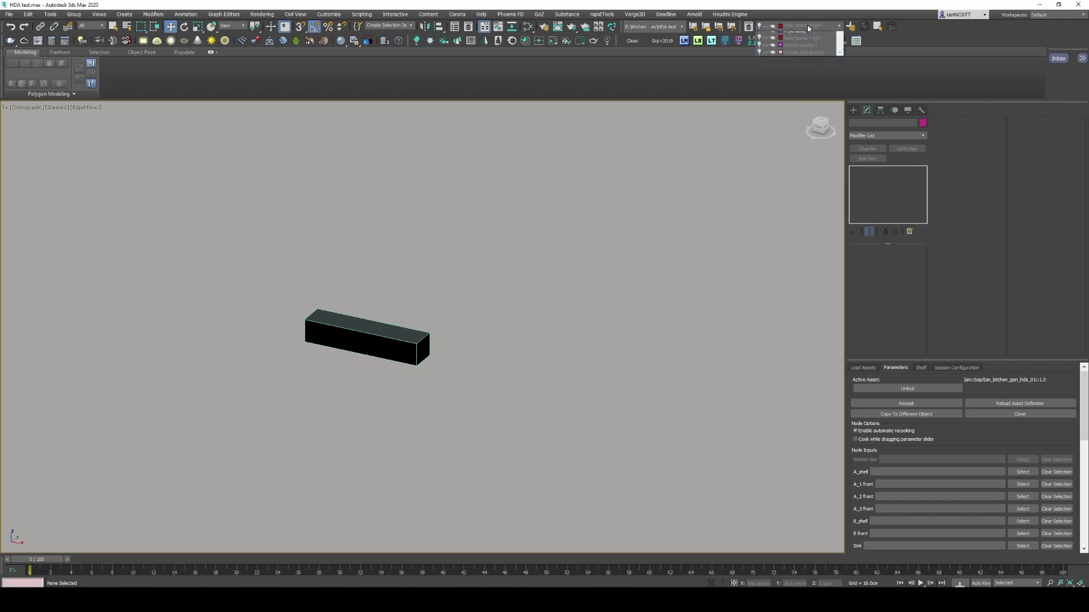
pyautogui.click(760, 57)
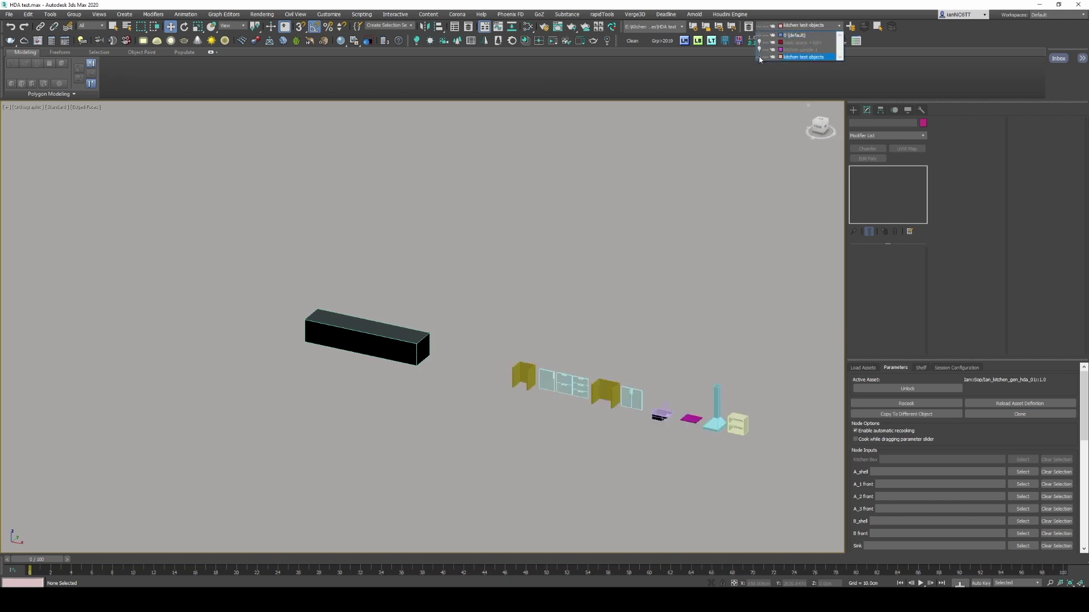
pyautogui.click(731, 312)
pyautogui.scroll(4, 511, 375)
pyautogui.click(509, 381)
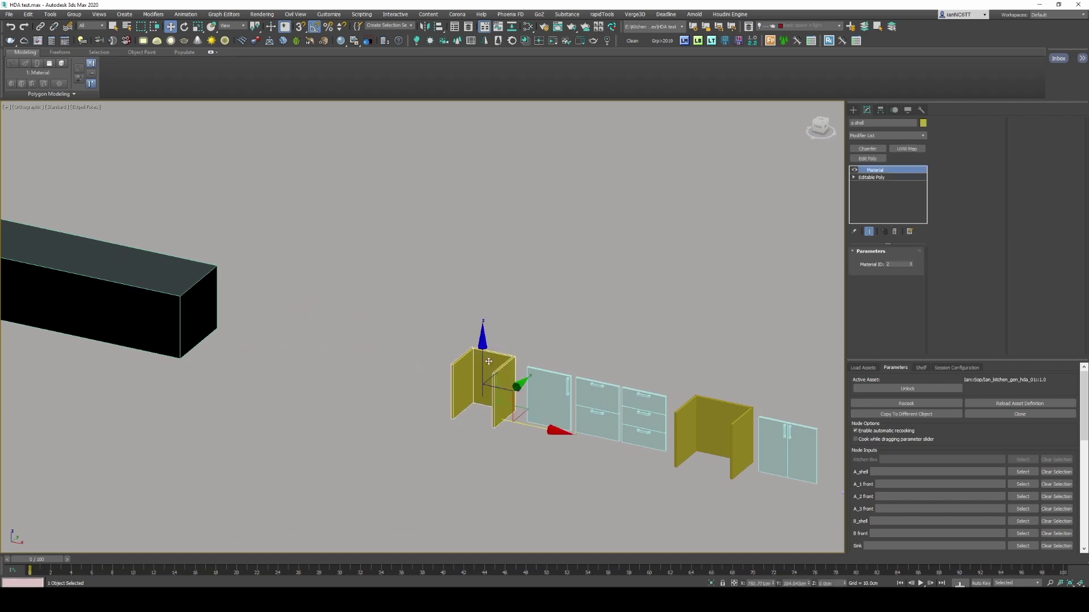
pyautogui.scroll(-3, 546, 328)
pyautogui.moveTo(420, 310)
pyautogui.mouseDown(button='middle')
pyautogui.moveTo(547, 327)
pyautogui.moveTo(530, 319)
pyautogui.moveTo(581, 317)
pyautogui.moveTo(505, 291)
pyautogui.mouseUp(button='middle')
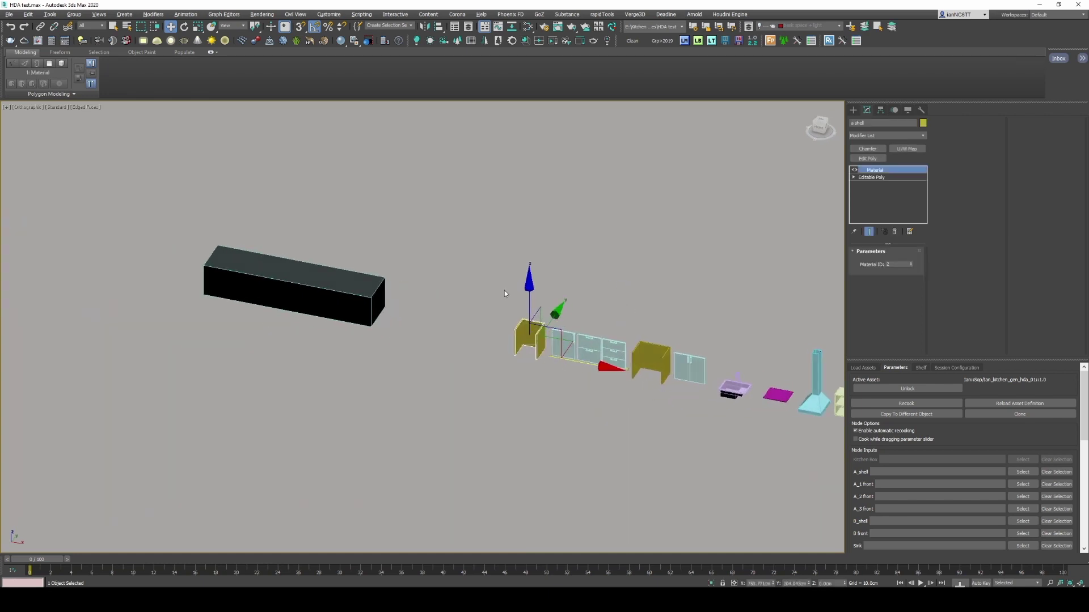
# Step: Select the single-door front (a 1) beside the first cabinet shell and inspect it up close
pyautogui.moveTo(675, 279); pyautogui.dragTo(599, 264, button='middle')
pyautogui.click(546, 309)
pyautogui.scroll(6, 548, 311)
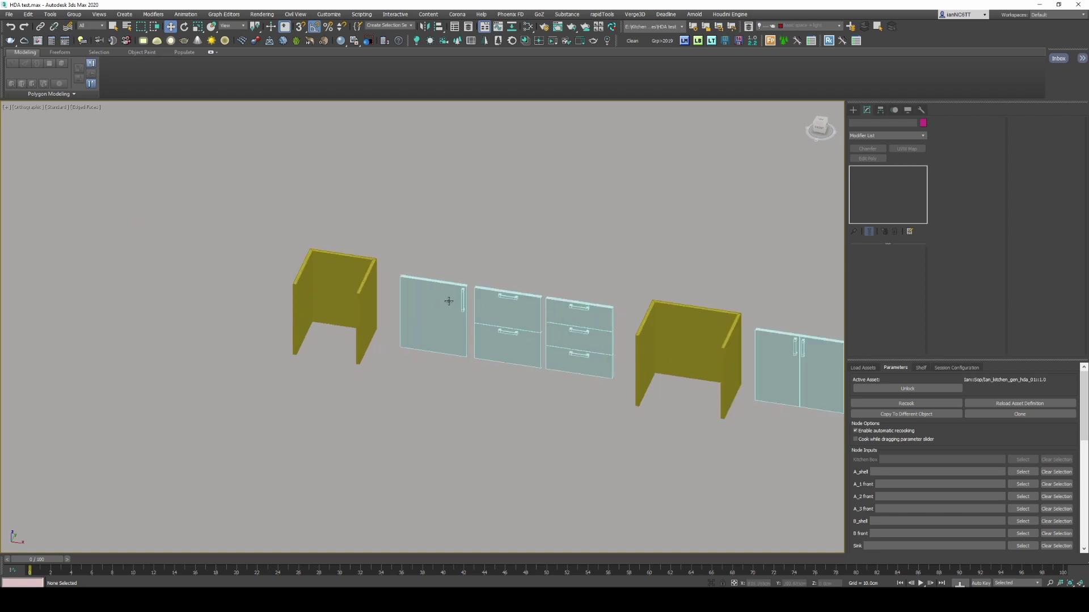
pyautogui.click(448, 302)
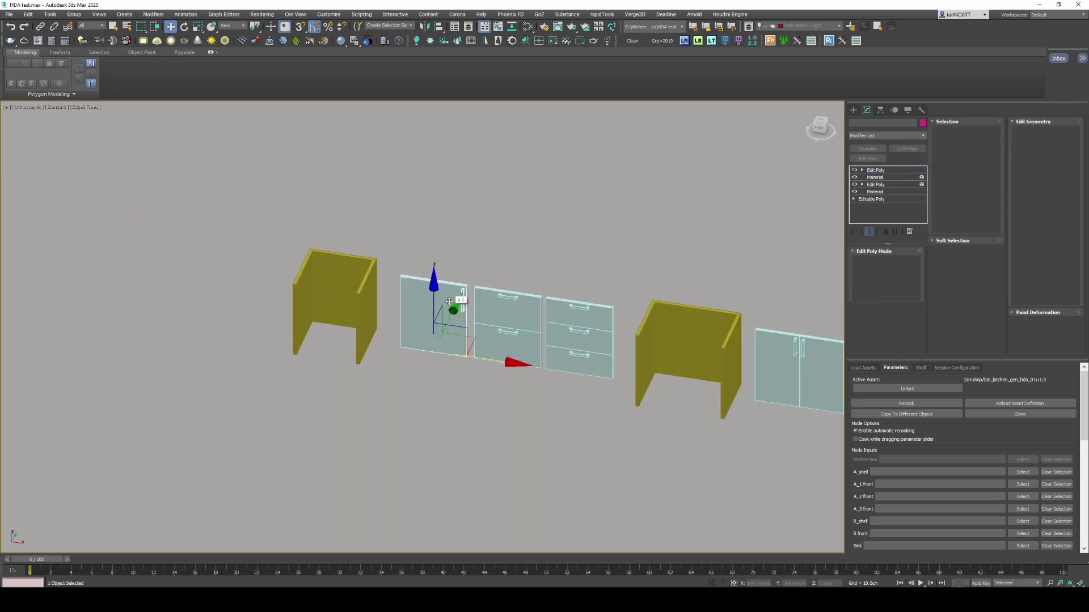
pyautogui.moveTo(448, 301); pyautogui.dragTo(611, 280, button='middle')
pyautogui.scroll(4, 509, 308)
pyautogui.scroll(-3, 551, 309)
pyautogui.scroll(3, 525, 294)
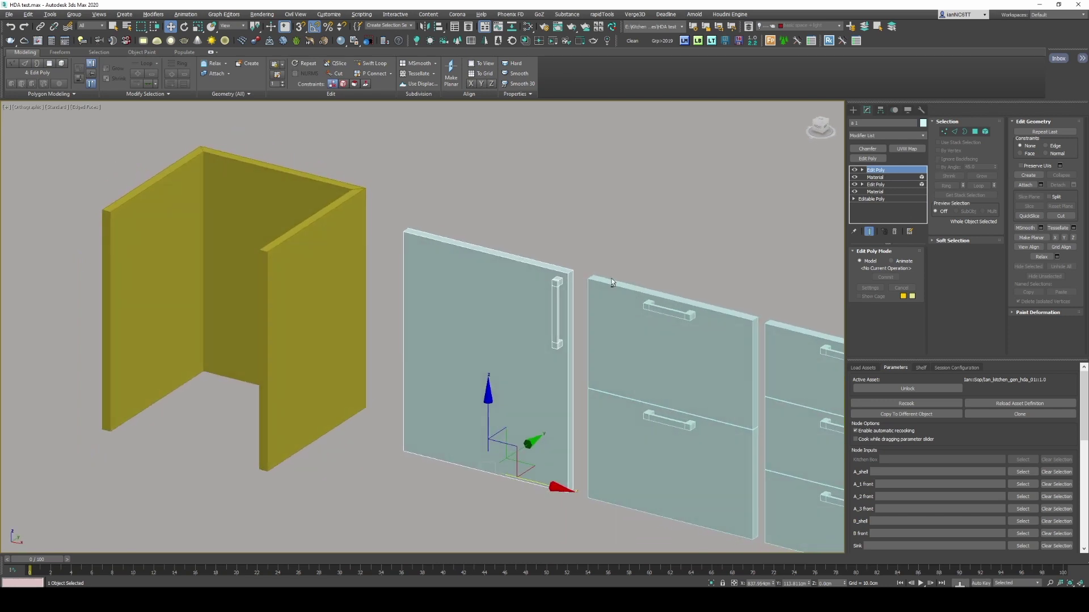
# Step: Examine the door front's modifier stack, checking the Material modifiers' IDs and the handle element chosen in the Edit Poly modifier
pyautogui.click(879, 191)
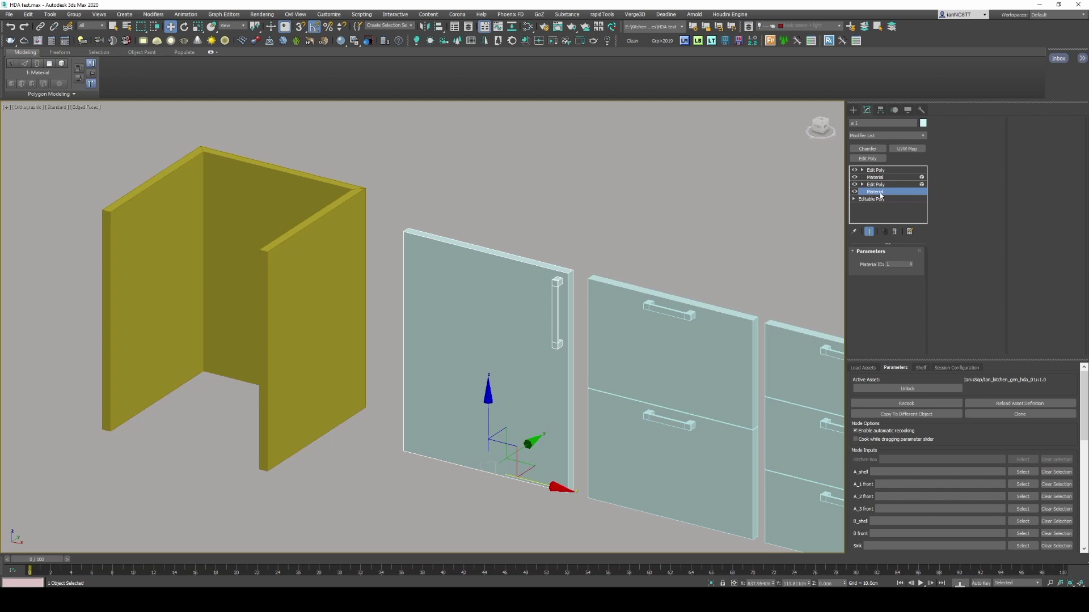
pyautogui.click(880, 200)
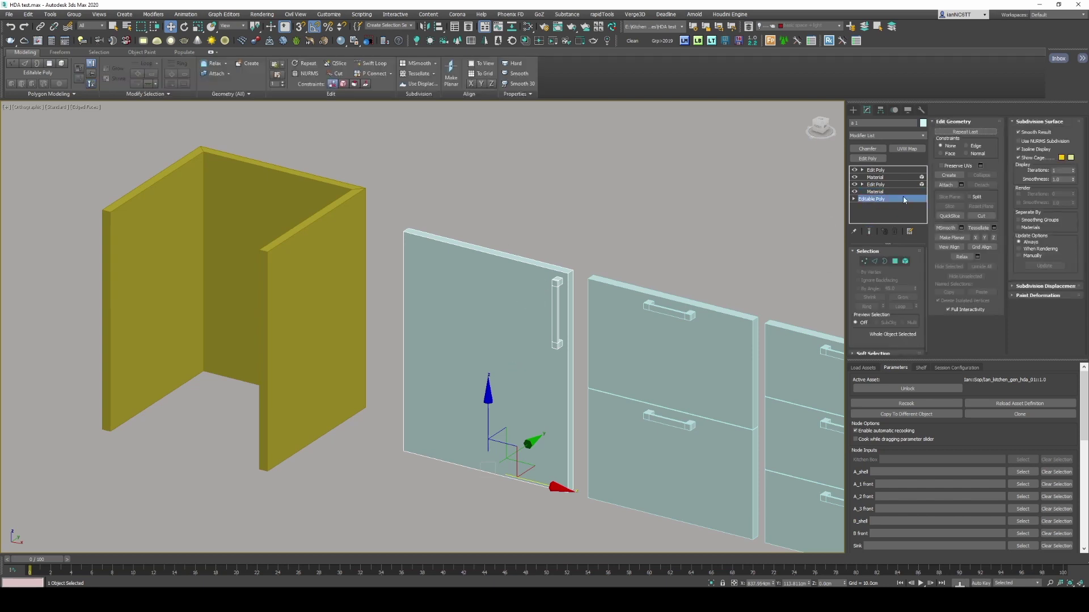
pyautogui.click(887, 185)
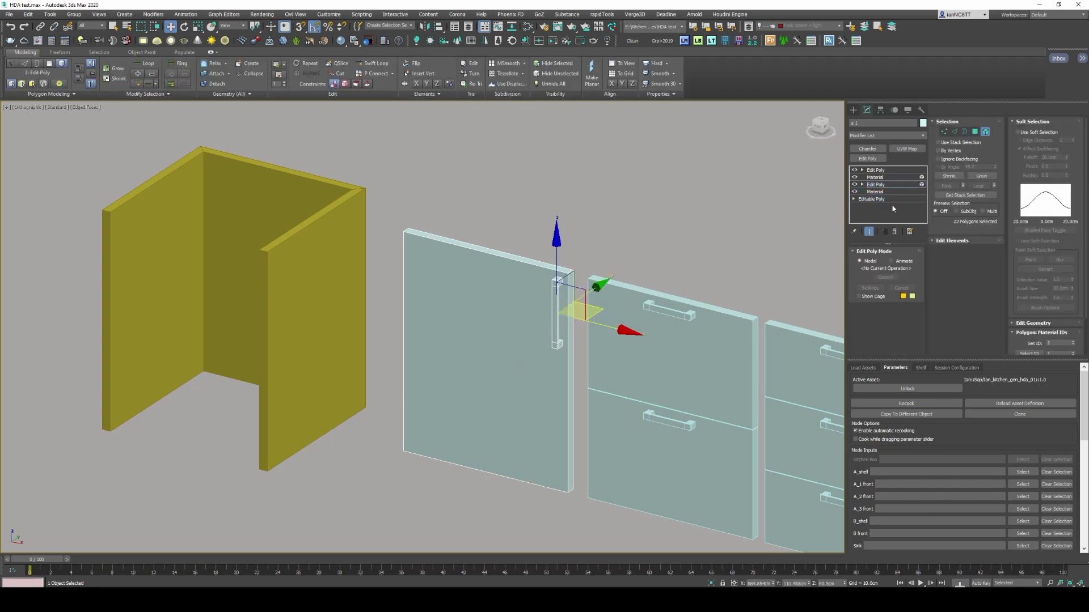
pyautogui.click(868, 232)
pyautogui.click(869, 232)
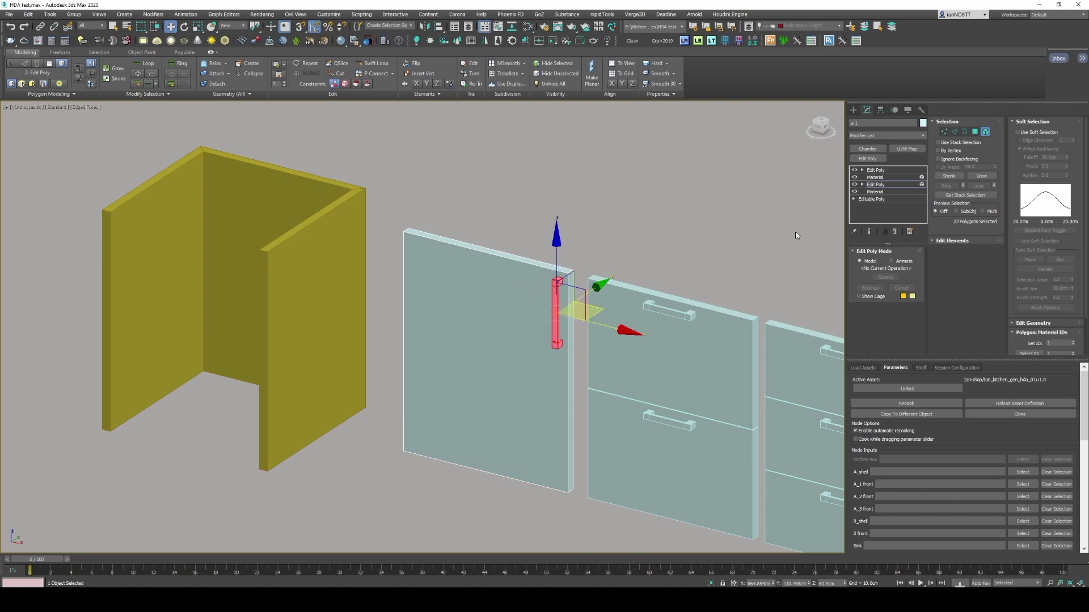
pyautogui.click(887, 178)
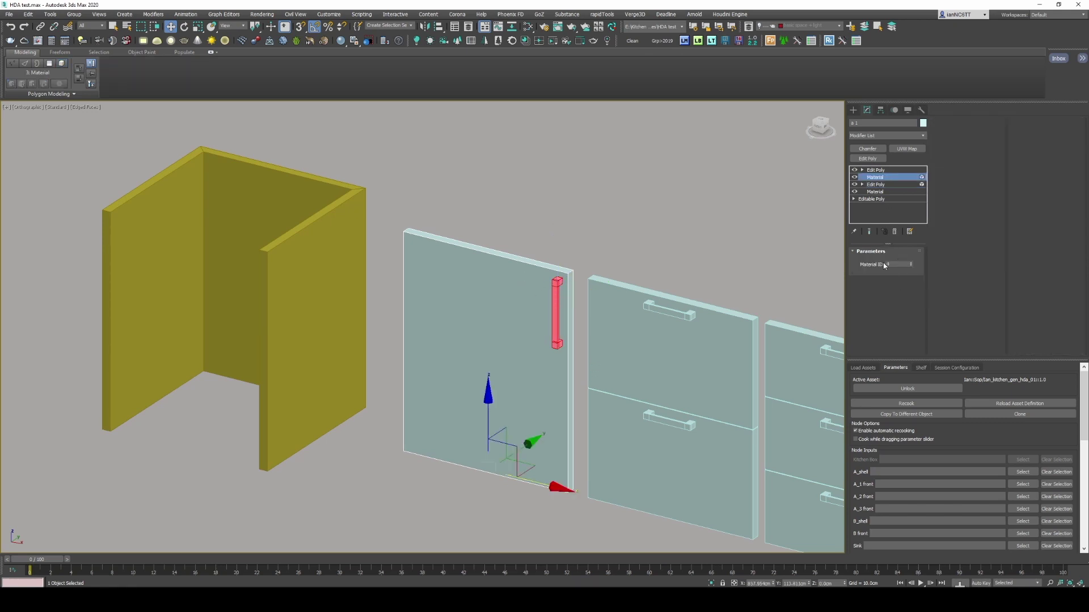
pyautogui.click(875, 170)
# Step: Review the drawer fronts and the second cabinet shell, and select the double-door front
pyautogui.scroll(-4, 658, 253)
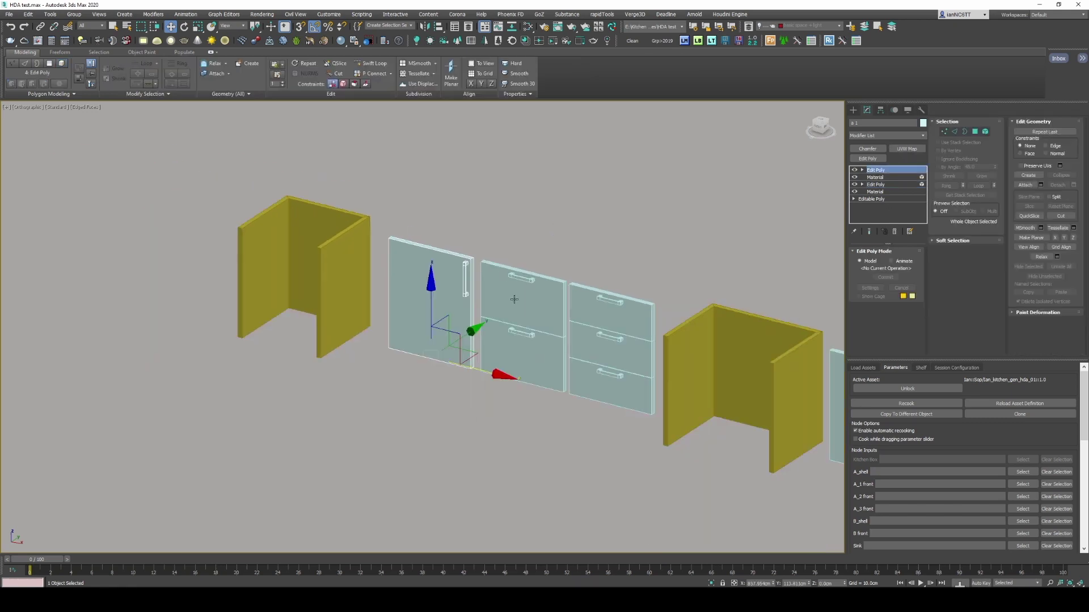
pyautogui.click(611, 301)
pyautogui.click(610, 300)
pyautogui.click(624, 210)
pyautogui.moveTo(618, 202); pyautogui.dragTo(446, 367)
pyautogui.scroll(-4, 465, 335)
pyautogui.moveTo(510, 335); pyautogui.dragTo(401, 327, button='middle')
pyautogui.scroll(-2, 491, 325)
pyautogui.click(533, 363)
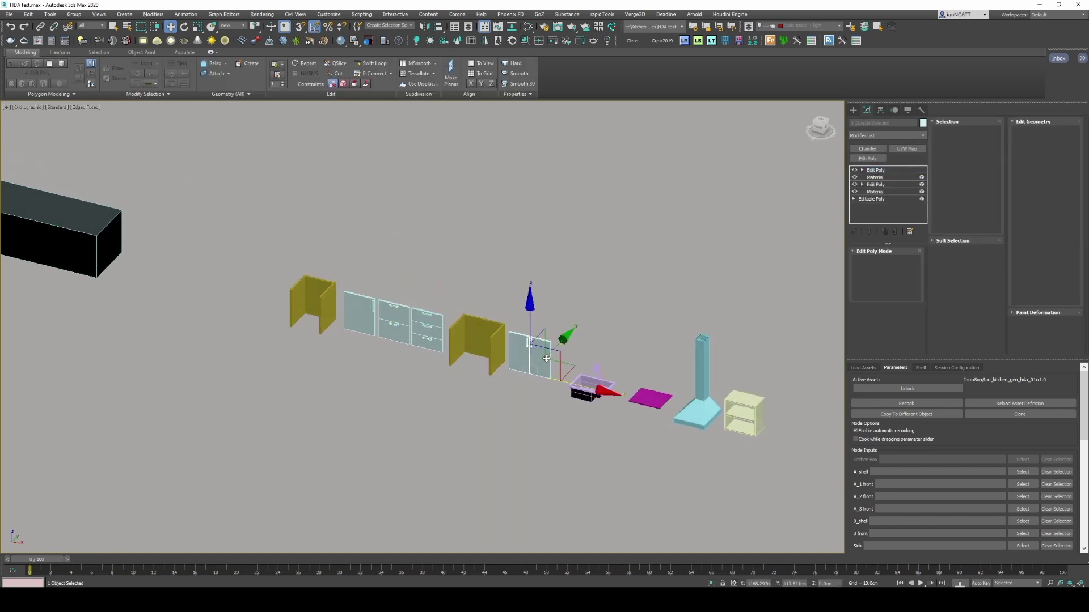
# Step: Select the sink and examine it with its faucet, along with the stove, duct and open cabinet models
pyautogui.scroll(6, 598, 374)
pyautogui.scroll(5, 598, 374)
pyautogui.click(594, 367)
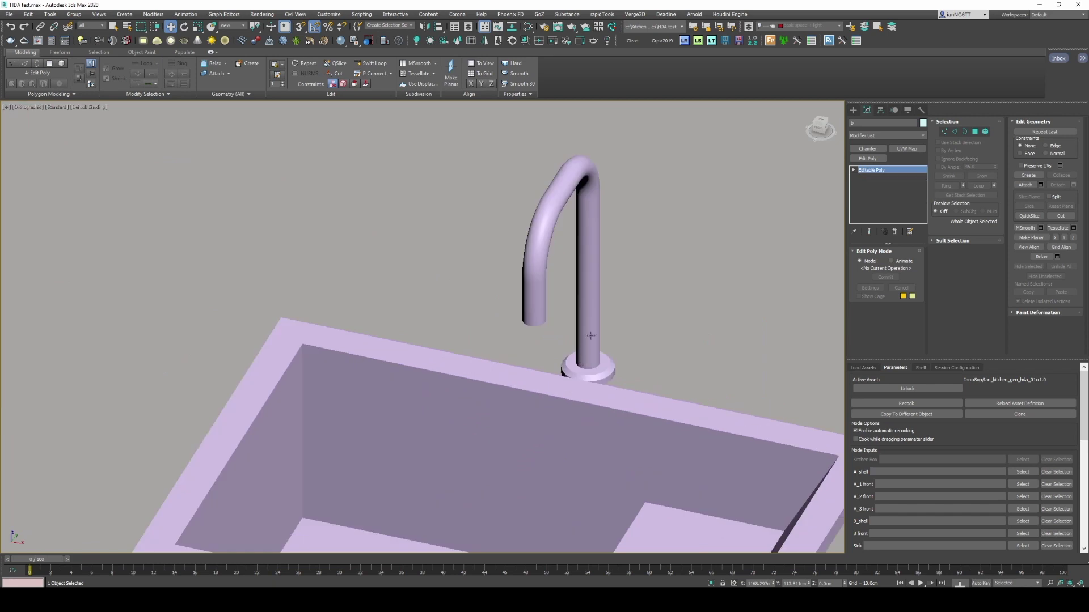
pyautogui.scroll(-2, 584, 374)
pyautogui.scroll(-3, 589, 237)
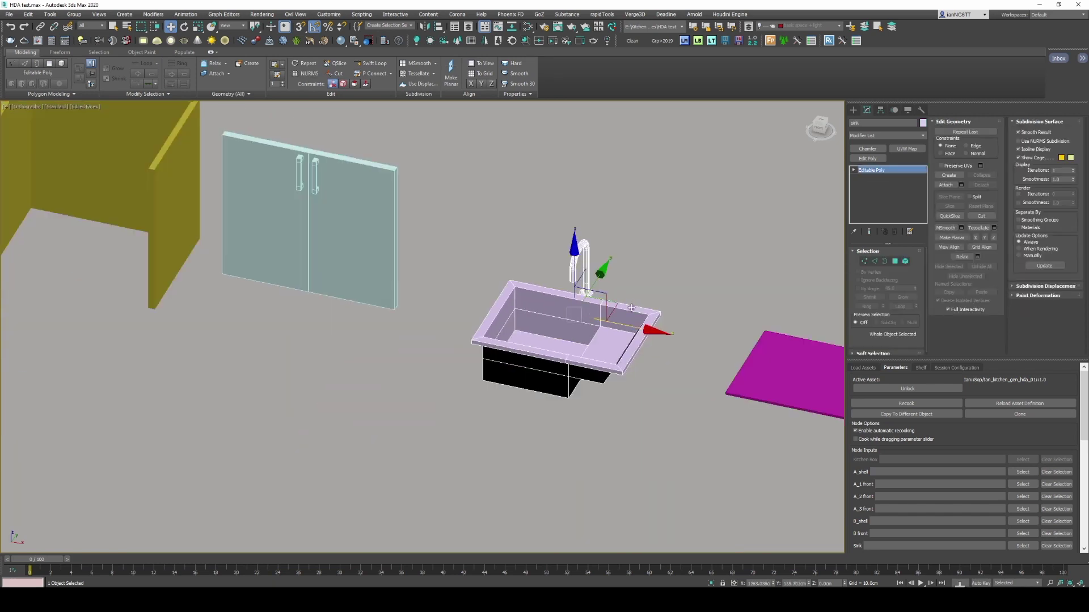
pyautogui.moveTo(788, 341); pyautogui.dragTo(634, 324, button='middle')
pyautogui.press('F4')
pyautogui.scroll(-2, 634, 324)
pyautogui.moveTo(720, 296); pyautogui.dragTo(610, 309, button='middle')
pyautogui.scroll(-2, 610, 309)
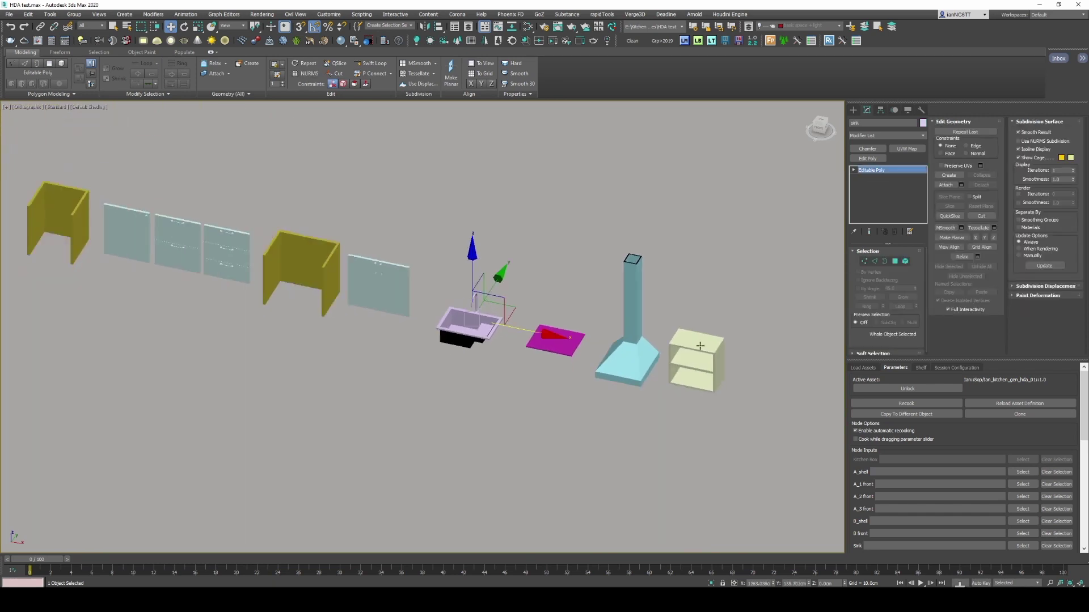
# Step: Select the kitchen box carrying the generator modifier and enlarge the asset parameters area to show all node inputs down to Cabinets
pyautogui.scroll(2, 703, 342)
pyautogui.scroll(-6, 705, 339)
pyautogui.moveTo(308, 271); pyautogui.dragTo(557, 280, button='middle')
pyautogui.scroll(4, 481, 295)
pyautogui.click(480, 295)
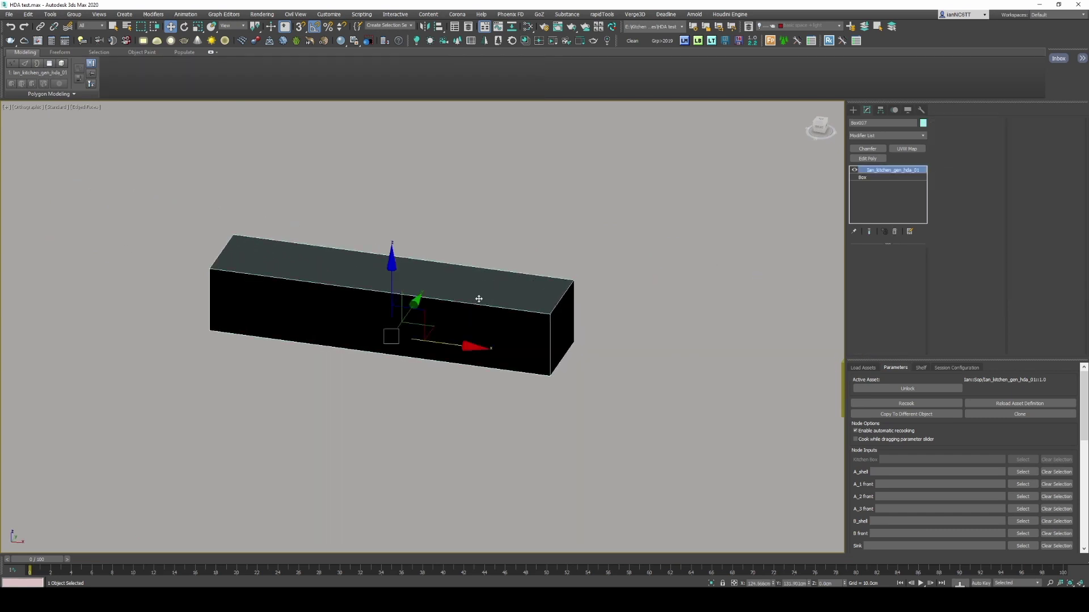
pyautogui.scroll(-2, 670, 318)
pyautogui.moveTo(663, 317); pyautogui.dragTo(539, 308, button='middle')
pyautogui.moveTo(636, 311); pyautogui.dragTo(563, 276, button='middle')
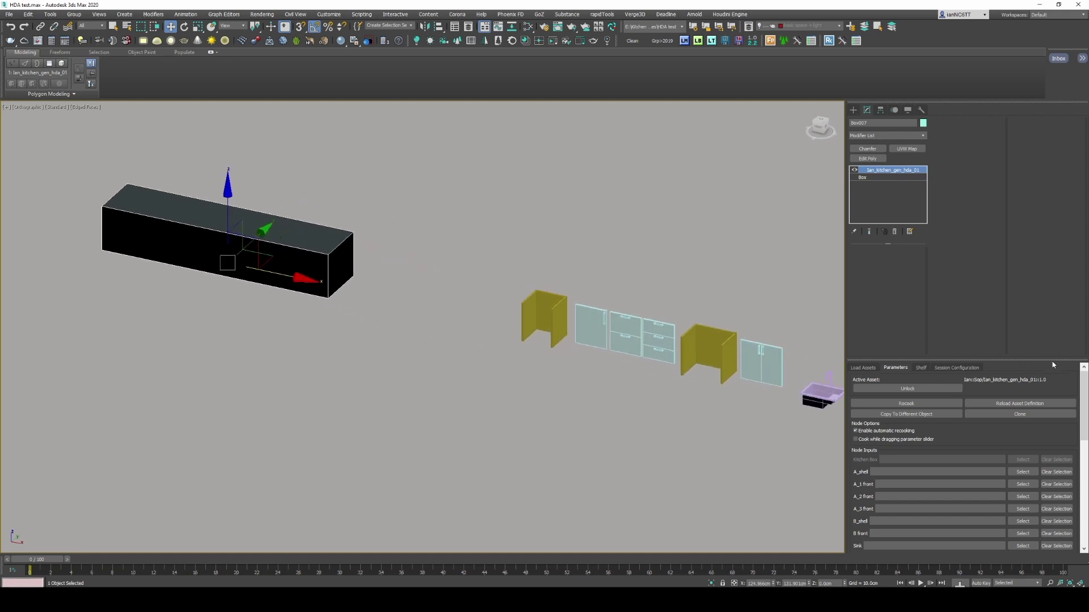
pyautogui.moveTo(1053, 358); pyautogui.dragTo(1049, 261)
pyautogui.moveTo(669, 330); pyautogui.dragTo(621, 309, button='middle')
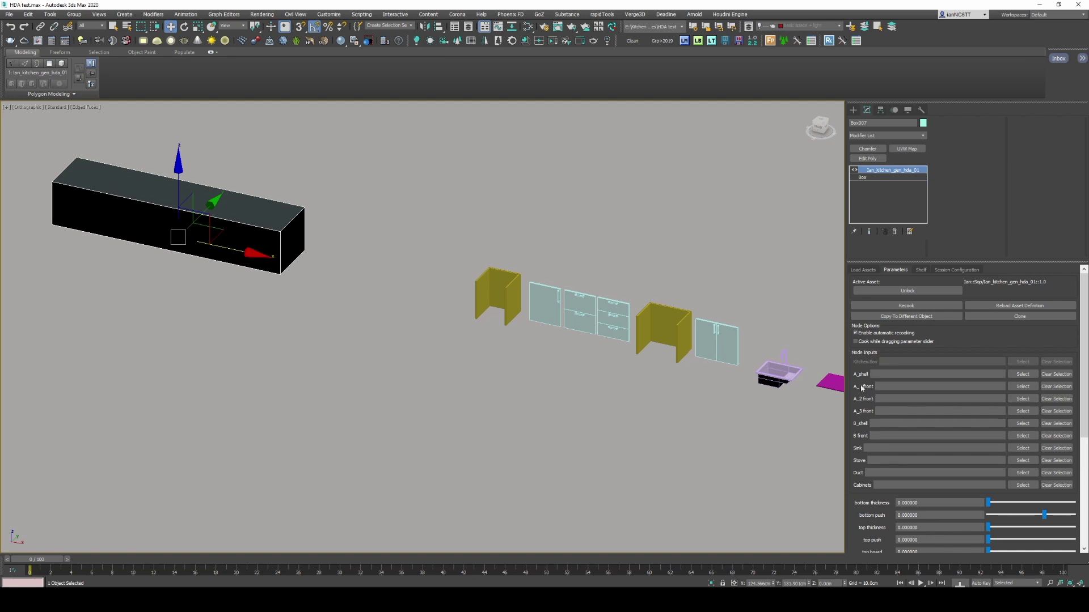
pyautogui.moveTo(545, 248); pyautogui.dragTo(529, 247, button='middle')
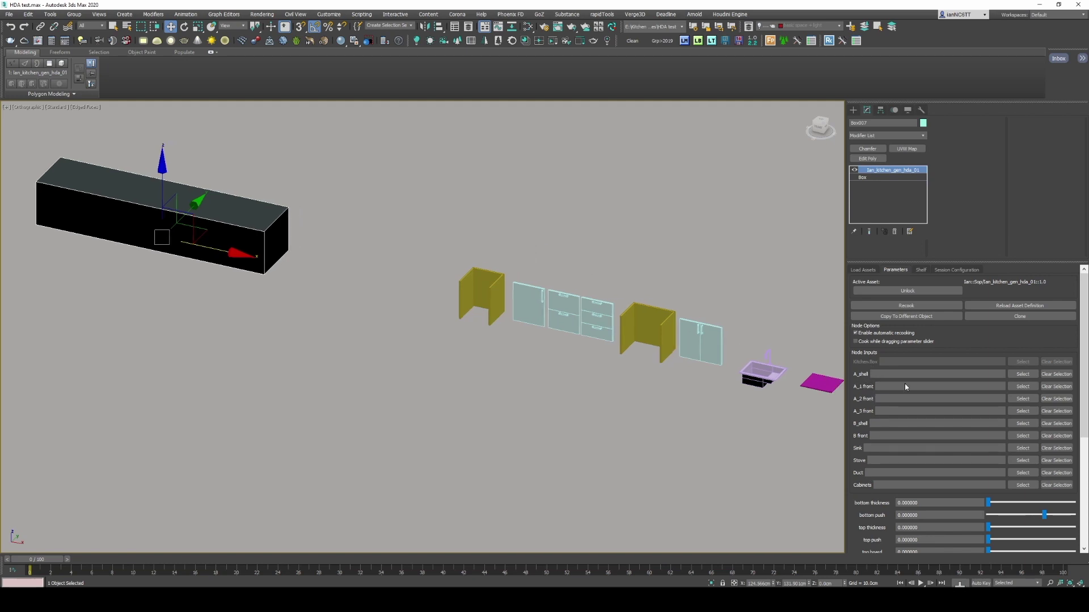
# Step: Assign the first cabinet shell to the asset's A_shell input and clear the scene selection
pyautogui.moveTo(603, 253); pyautogui.dragTo(610, 296, button='middle')
pyautogui.keyDown('alt'); pyautogui.moveTo(527, 301); pyautogui.dragTo(455, 298, button='middle'); pyautogui.keyUp('alt')
pyautogui.scroll(3, 496, 323)
pyautogui.click(496, 322)
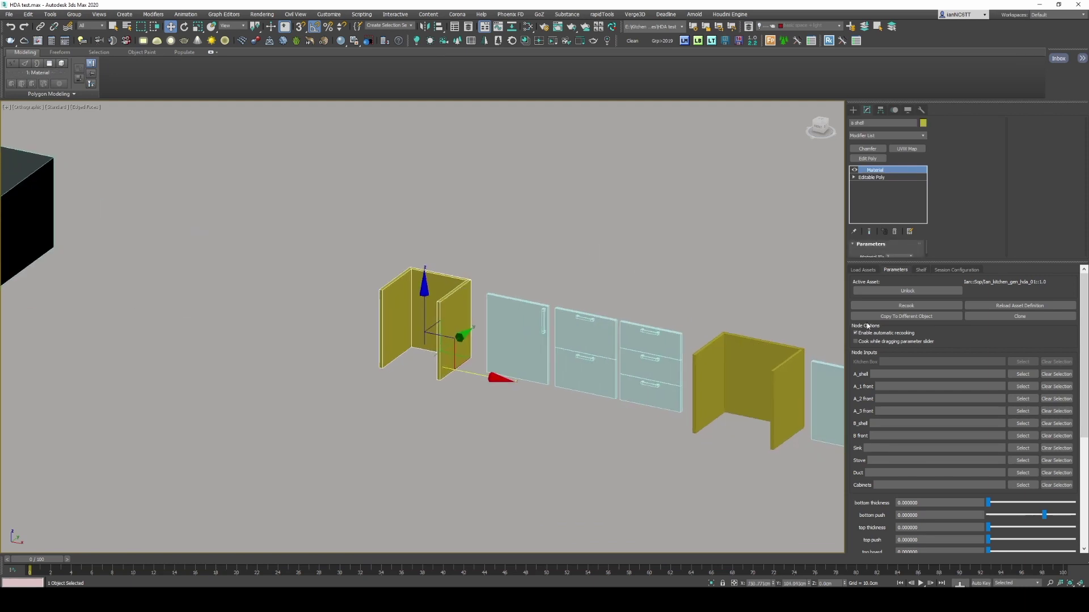
pyautogui.click(1032, 380)
pyautogui.click(592, 239)
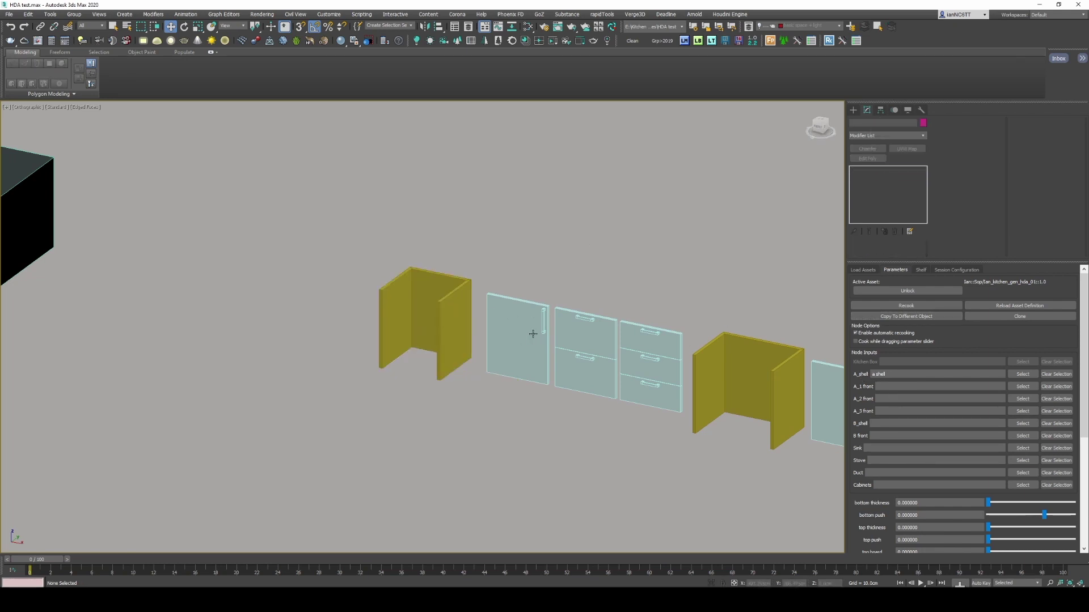
# Step: Assign the single-door, two-drawer and three-drawer fronts to the A_1 front, A_2 front and A_3 front inputs
pyautogui.click(533, 332)
pyautogui.click(1020, 389)
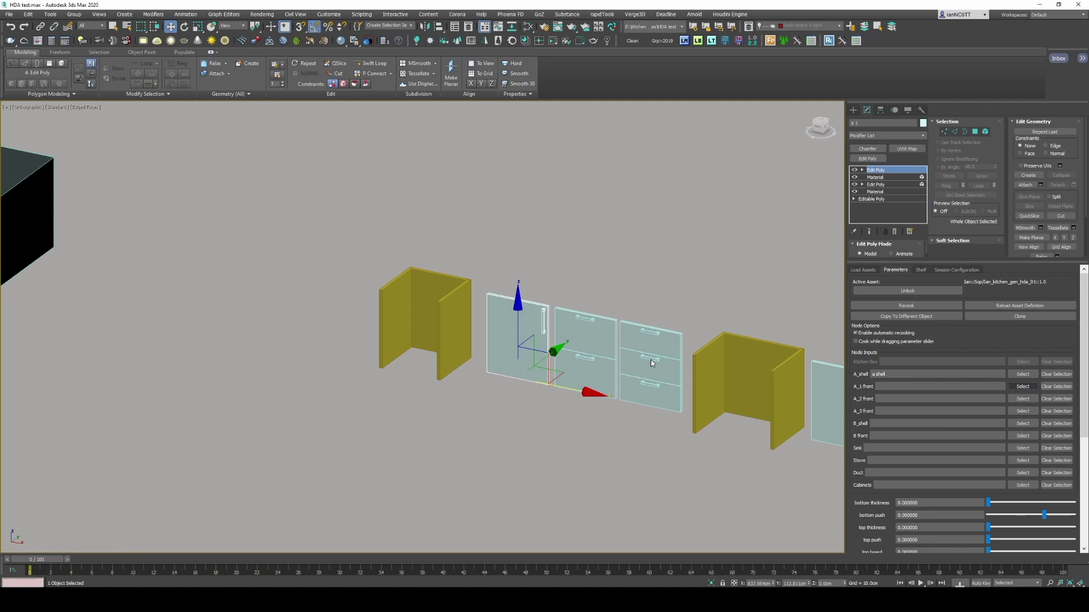
pyautogui.click(590, 337)
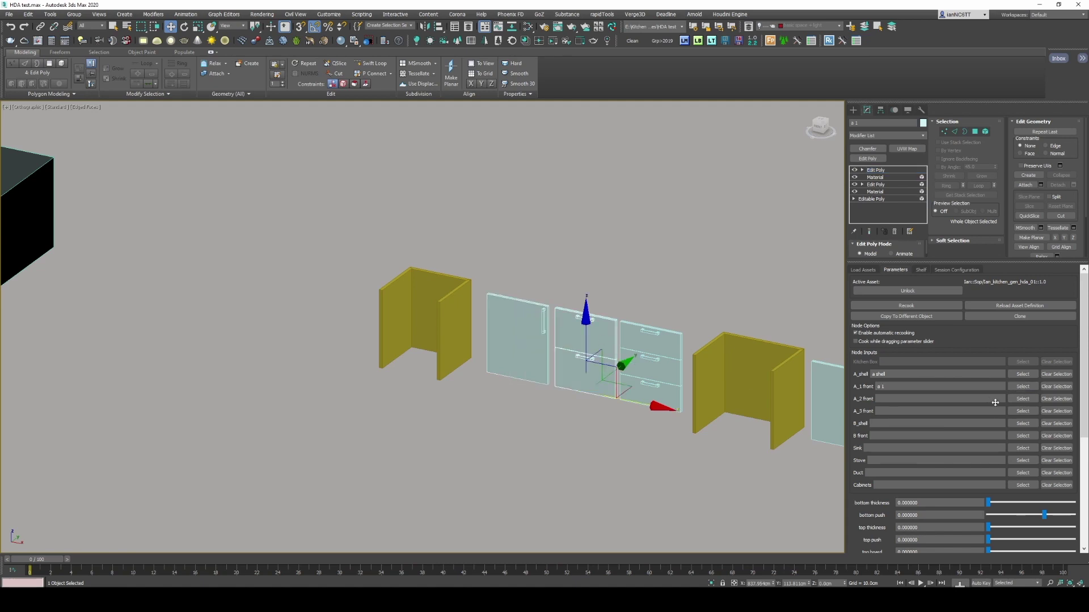
pyautogui.click(668, 350)
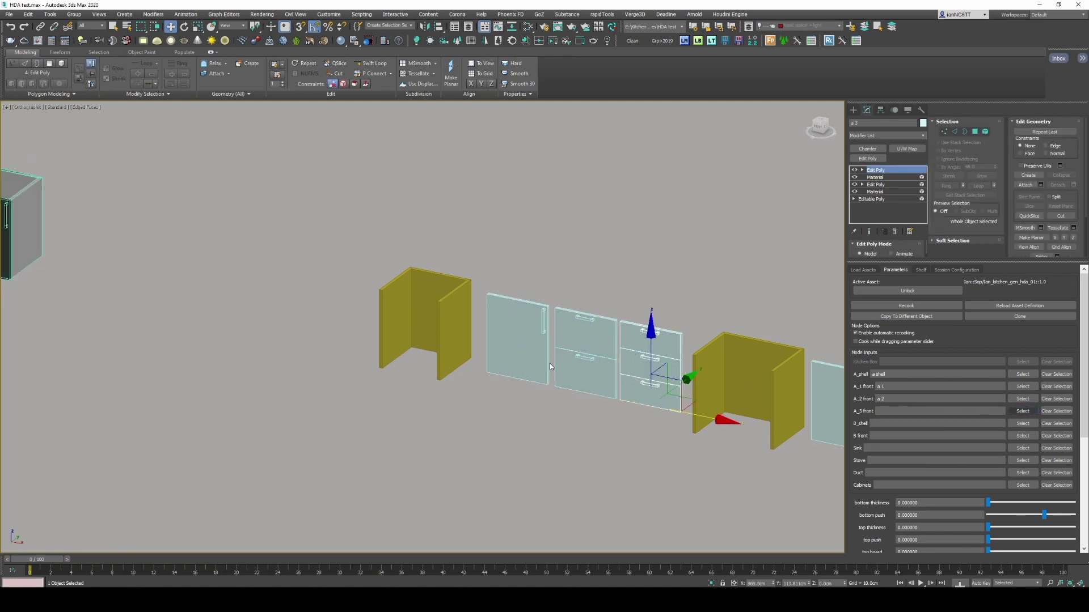
# Step: Inspect the cabinets generated on the kitchen box, with and without edged faces
pyautogui.scroll(-5, 550, 363)
pyautogui.moveTo(448, 343); pyautogui.dragTo(470, 316, button='middle')
pyautogui.scroll(5, 466, 314)
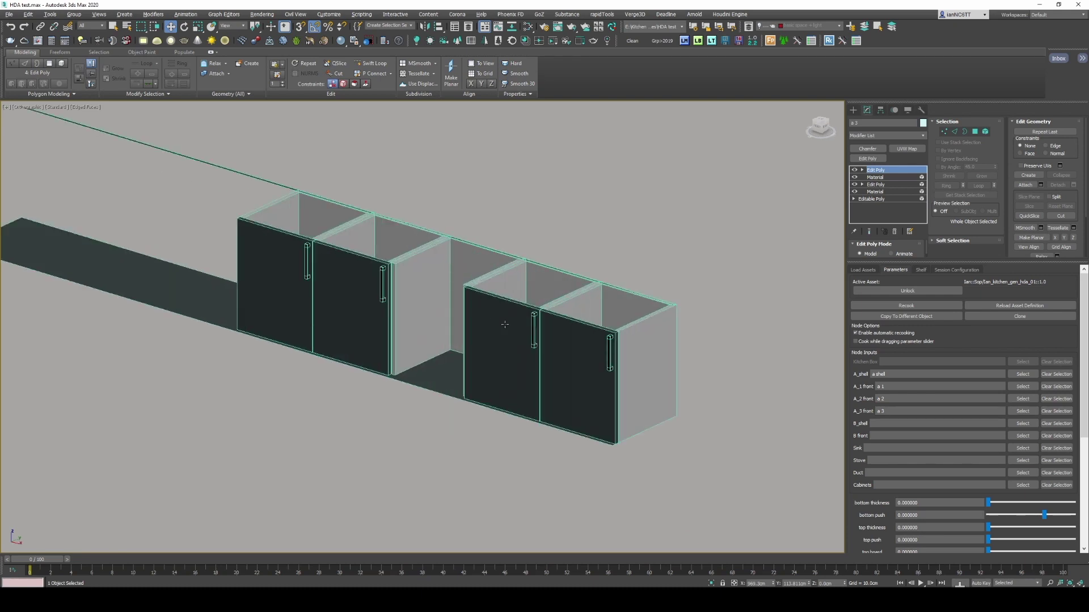
pyautogui.press('F4')
pyautogui.press('F4')
pyautogui.press('F4')
pyautogui.scroll(-5, 534, 333)
# Step: Assign the second cabinet shell to the B_shell input and the double-door front to the B front input
pyautogui.moveTo(657, 348); pyautogui.dragTo(489, 312, button='middle')
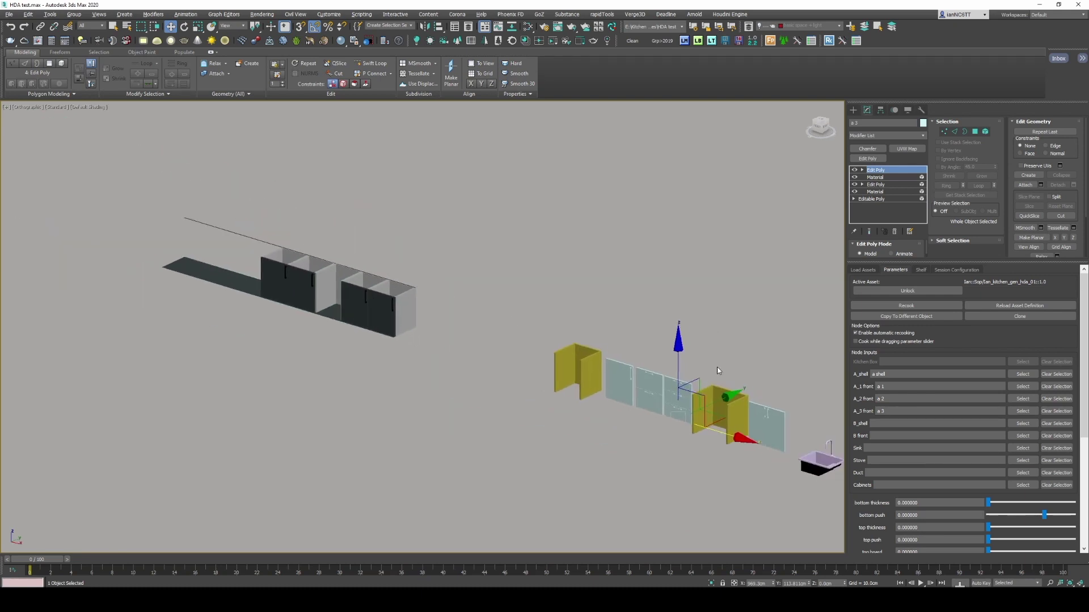
pyautogui.keyDown('alt'); pyautogui.moveTo(717, 371); pyautogui.dragTo(842, 407, button='middle'); pyautogui.keyUp('alt')
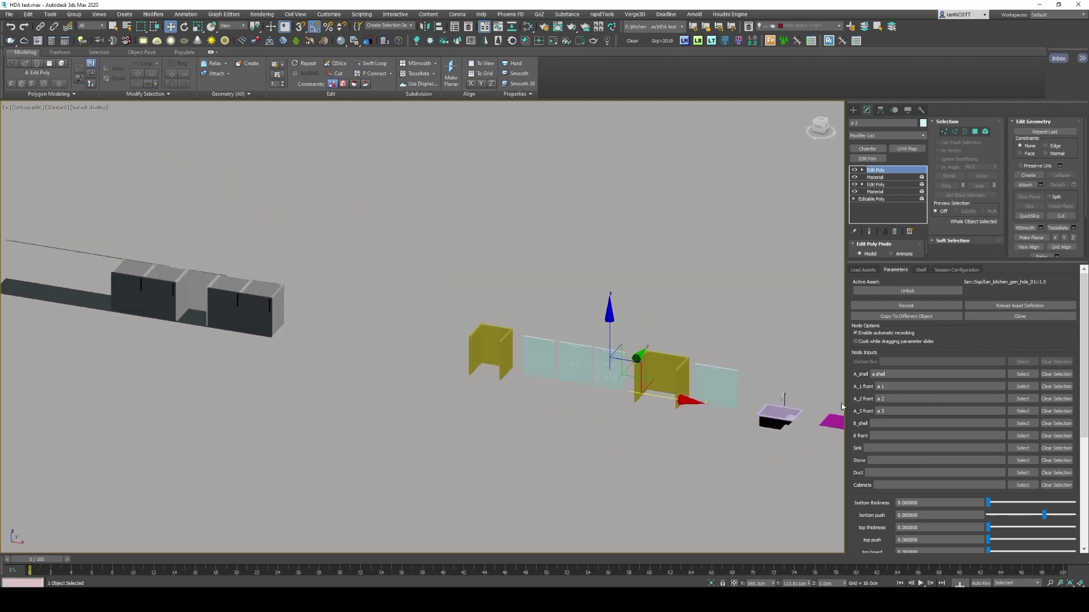
pyautogui.scroll(5, 668, 358)
pyautogui.click(659, 358)
pyautogui.press('F4')
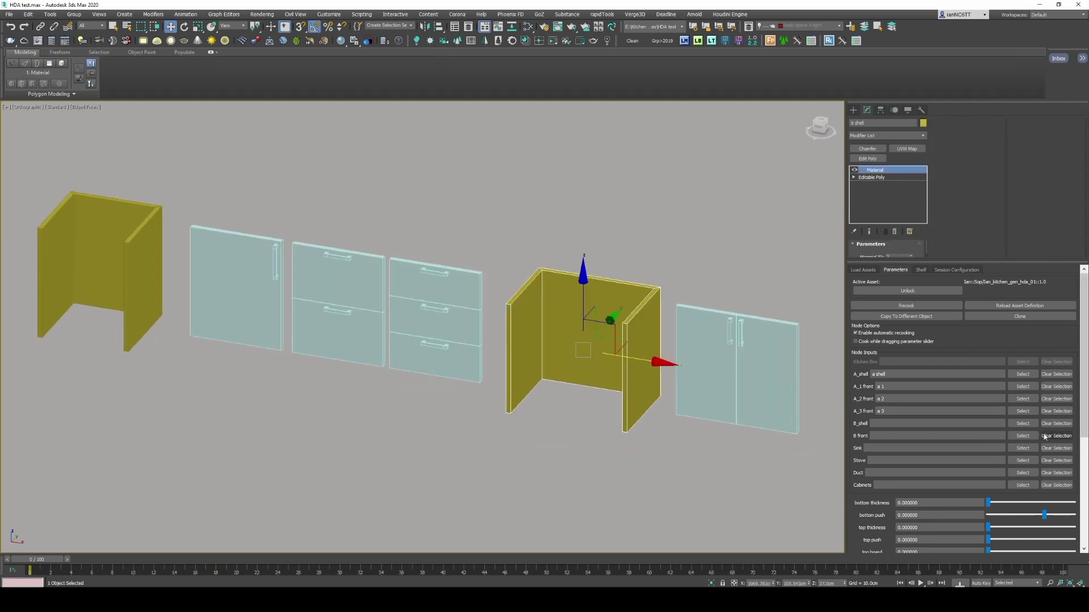
pyautogui.click(1019, 424)
pyautogui.click(803, 386)
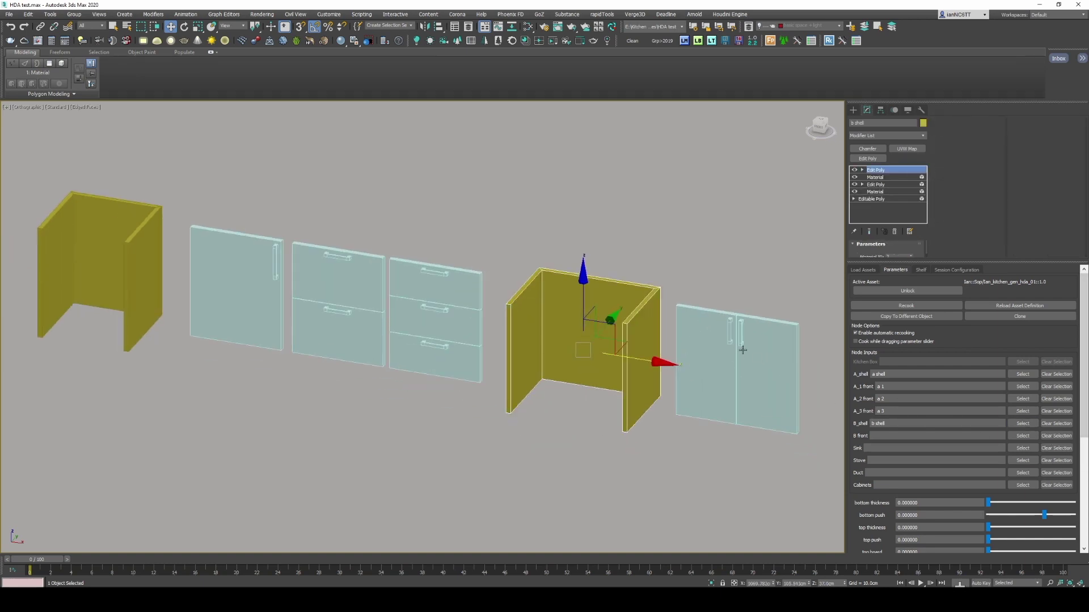
pyautogui.scroll(-12, 683, 355)
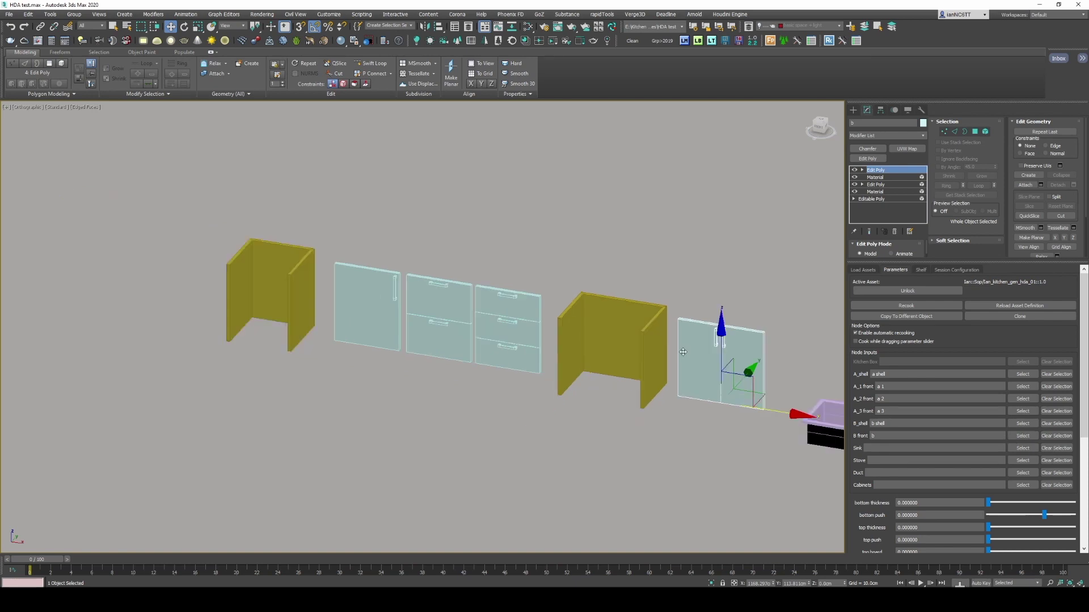
# Step: Check the generated cabinet run and assign the sink model to the asset's Sink input
pyautogui.scroll(10, 557, 329)
pyautogui.press('F4')
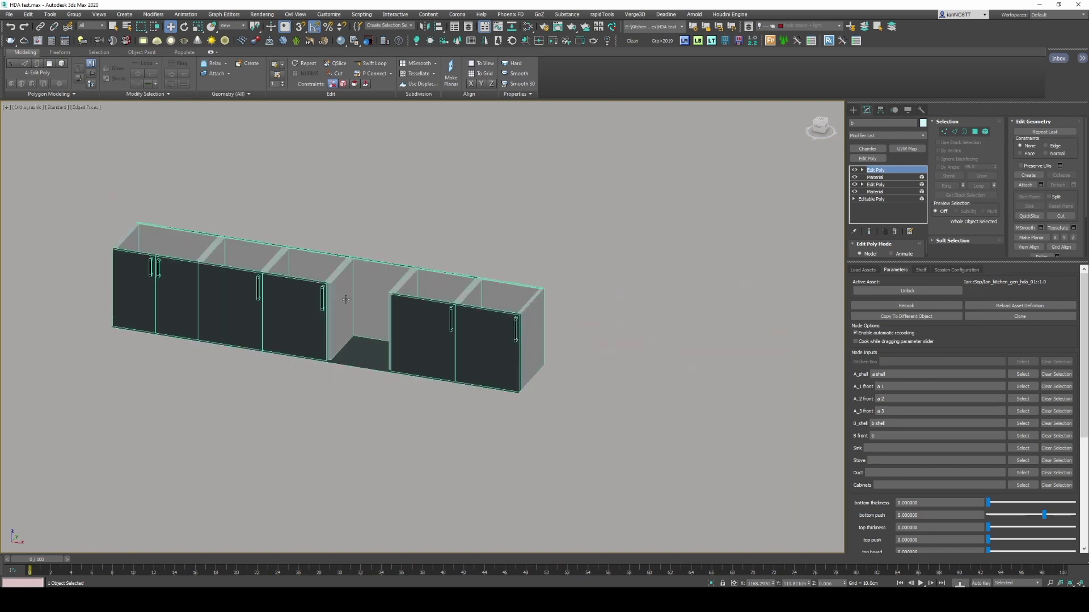
pyautogui.scroll(-5, 357, 340)
pyautogui.moveTo(617, 340); pyautogui.dragTo(366, 285, button='middle')
pyautogui.scroll(2, 709, 380)
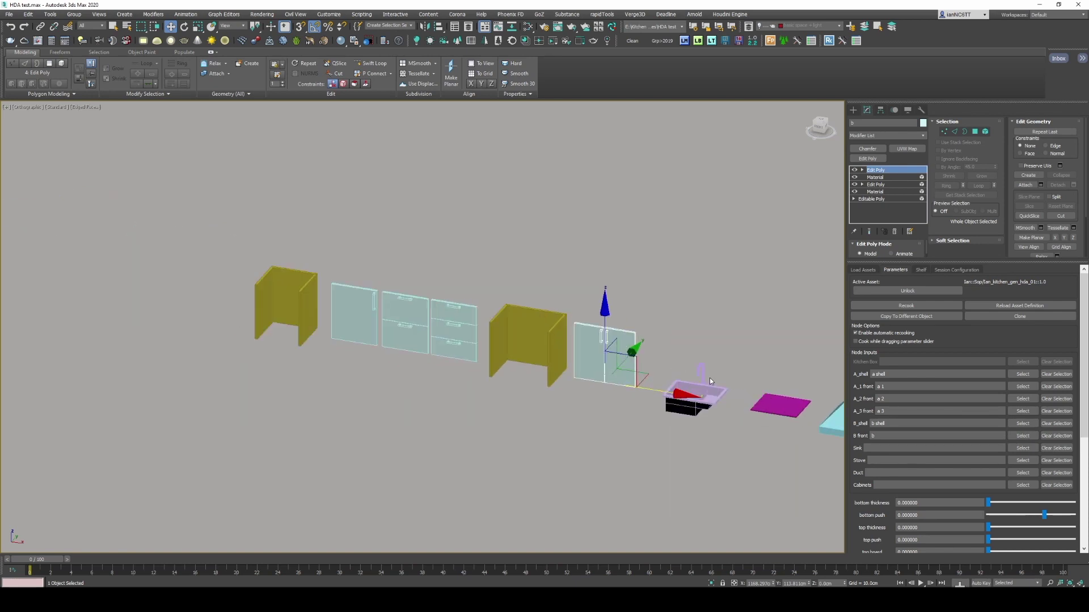
pyautogui.moveTo(706, 377); pyautogui.dragTo(658, 339, button='middle')
pyautogui.scroll(2, 677, 388)
pyautogui.click(684, 374)
pyautogui.moveTo(744, 351); pyautogui.dragTo(568, 339, button='middle')
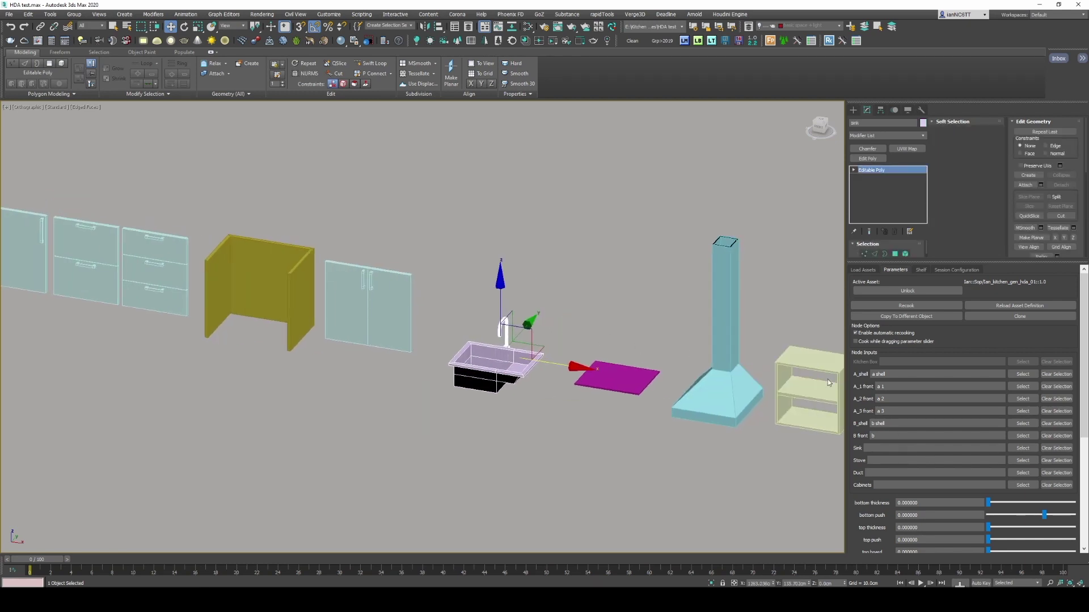
pyautogui.click(1022, 448)
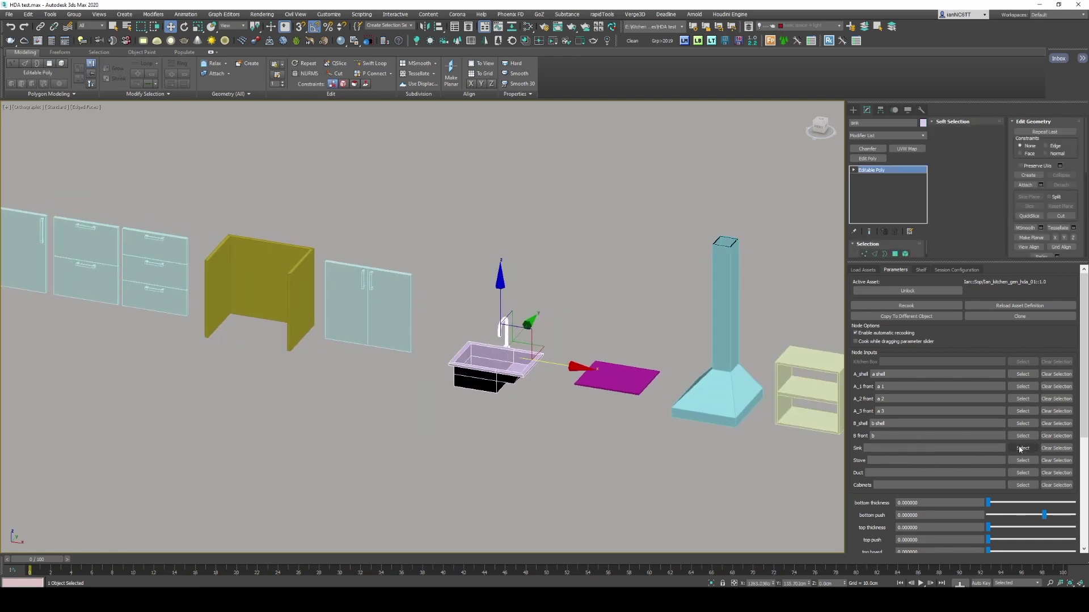
# Step: Assign the stove, duct and open cabinet models to the Stove, Duct and Cabinets inputs
pyautogui.click(624, 377)
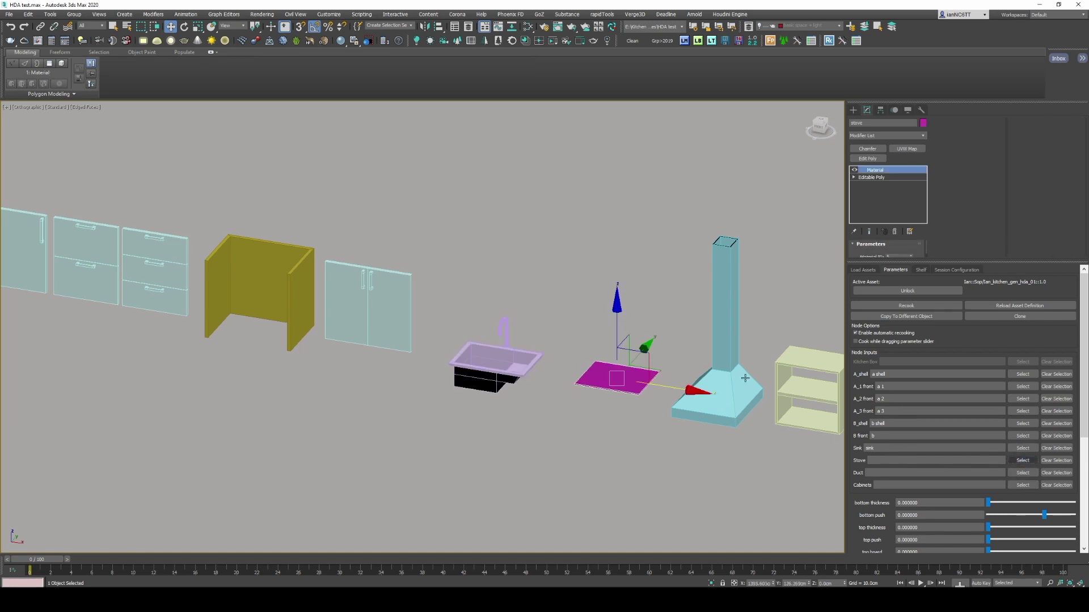
pyautogui.click(745, 378)
pyautogui.click(1022, 472)
pyautogui.click(822, 384)
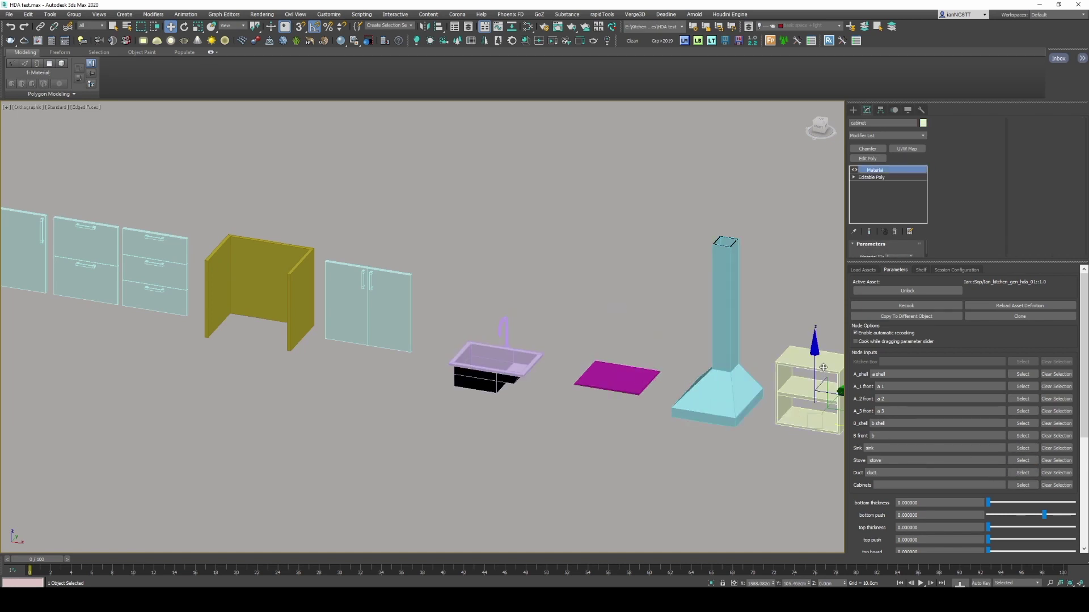
pyautogui.click(1023, 485)
# Step: Review the generated kitchen and select it so its generator modifier is active
pyautogui.scroll(-8, 601, 430)
pyautogui.moveTo(338, 359); pyautogui.dragTo(595, 399, button='middle')
pyautogui.keyDown('alt'); pyautogui.moveTo(595, 400); pyautogui.dragTo(616, 392, button='middle'); pyautogui.keyUp('alt')
pyautogui.scroll(4, 551, 408)
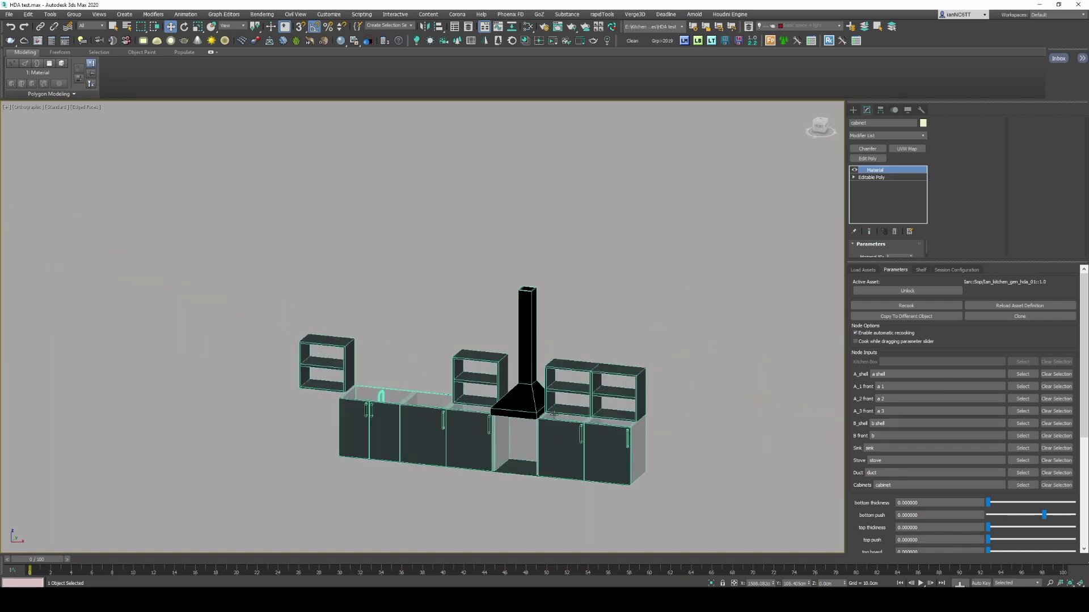
pyautogui.moveTo(560, 424); pyautogui.dragTo(625, 340, button='middle')
pyautogui.scroll(1, 608, 401)
pyautogui.click(609, 400)
pyautogui.scroll(-1, 612, 397)
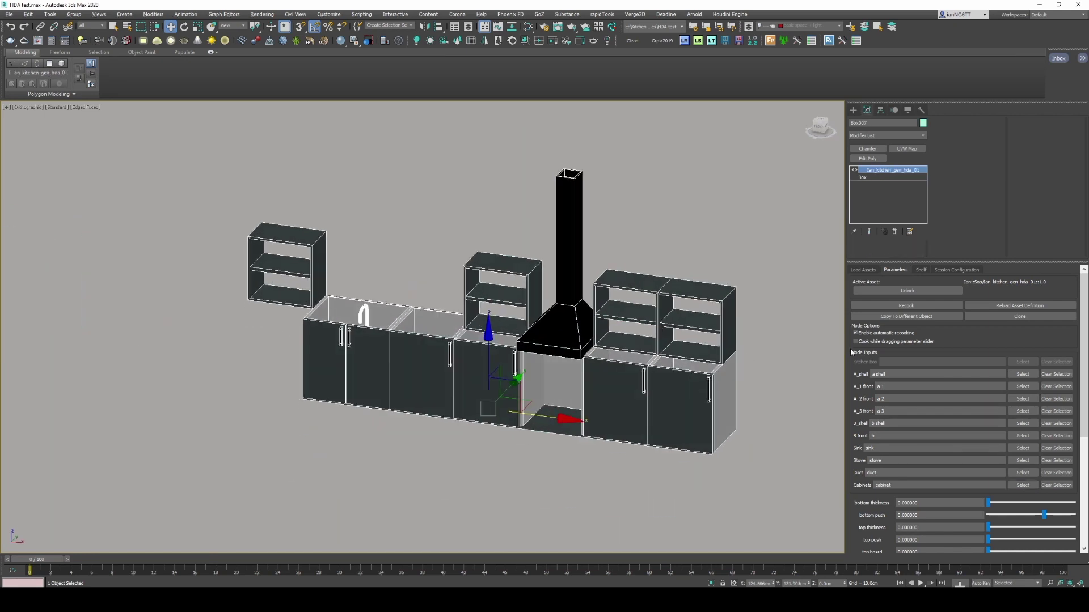
# Step: Set the kitchen generator's bottom thickness to 0.08
pyautogui.scroll(-5, 937, 374)
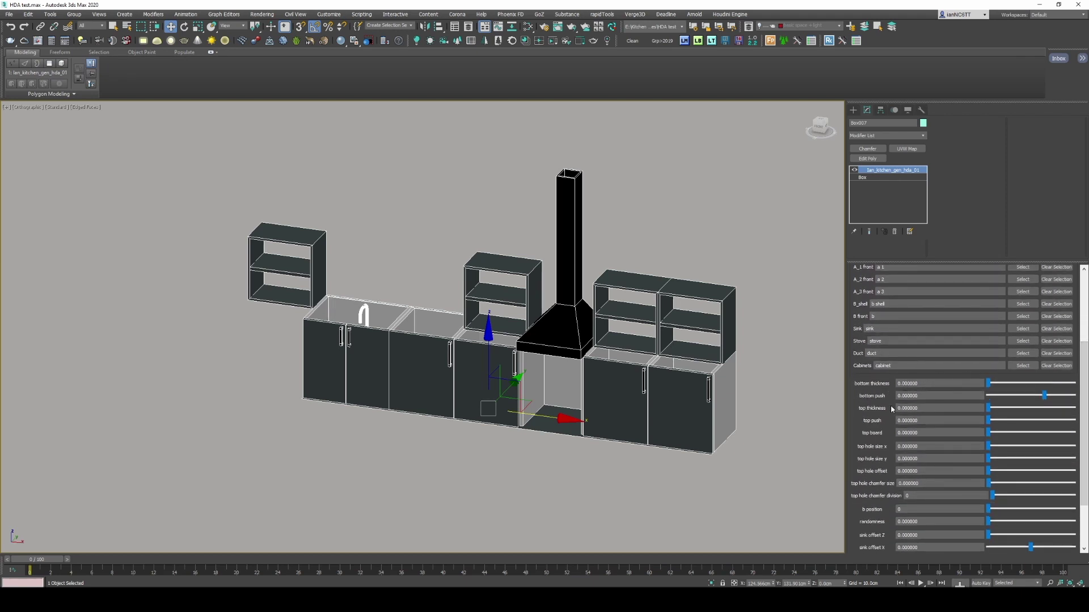
pyautogui.moveTo(693, 363); pyautogui.dragTo(678, 364, button='middle')
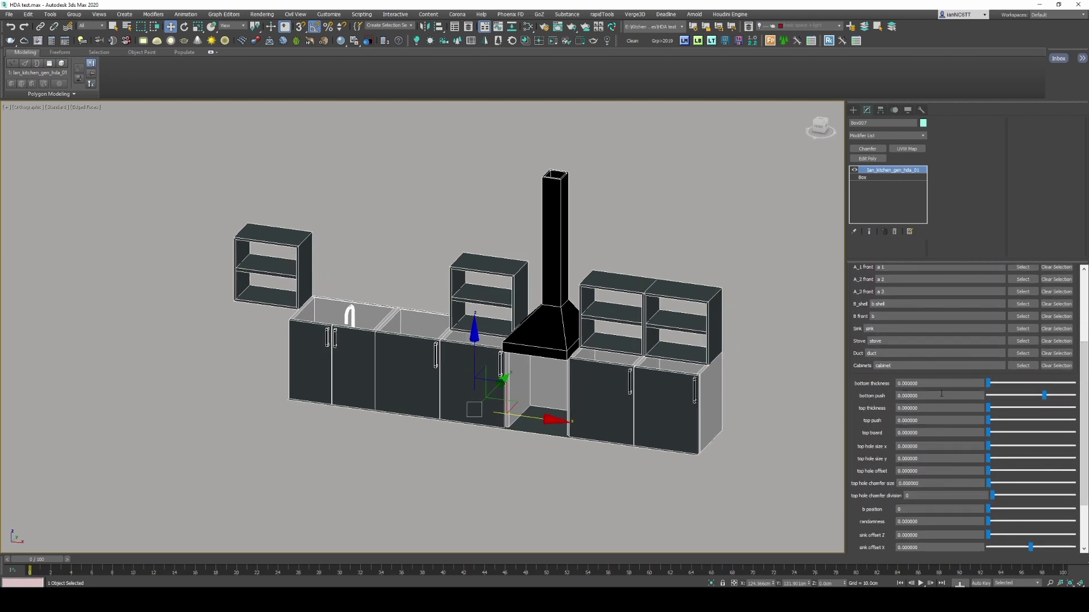
pyautogui.click(916, 384)
pyautogui.write('2')
pyautogui.press('Return')
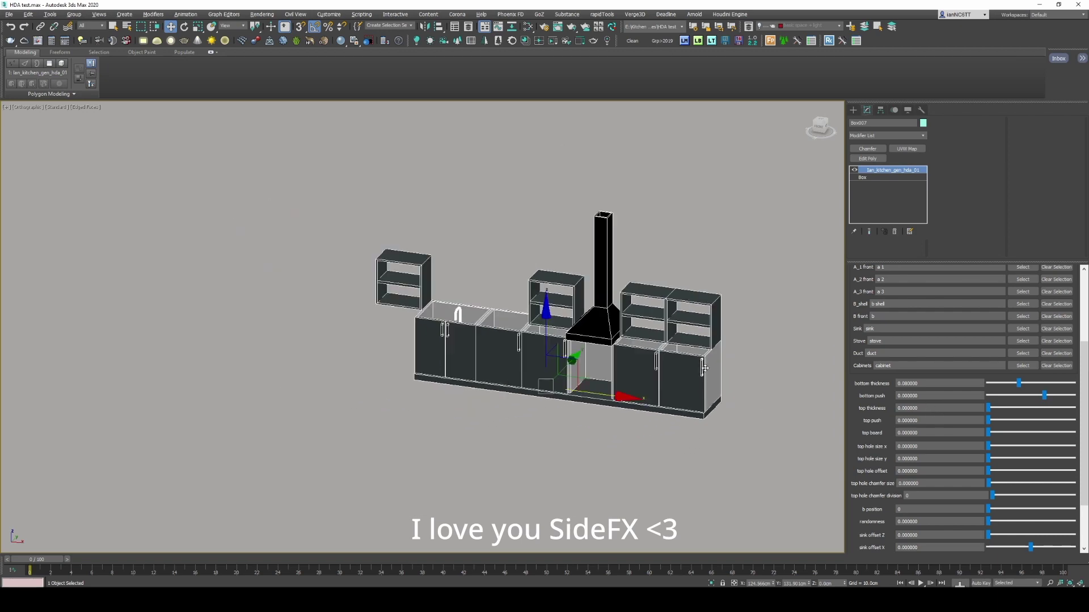
# Step: Set the bottom push to -0.04 so the base under the cabinets is recessed
pyautogui.scroll(6, 699, 438)
pyautogui.scroll(-2, 699, 437)
pyautogui.scroll(-5, 699, 437)
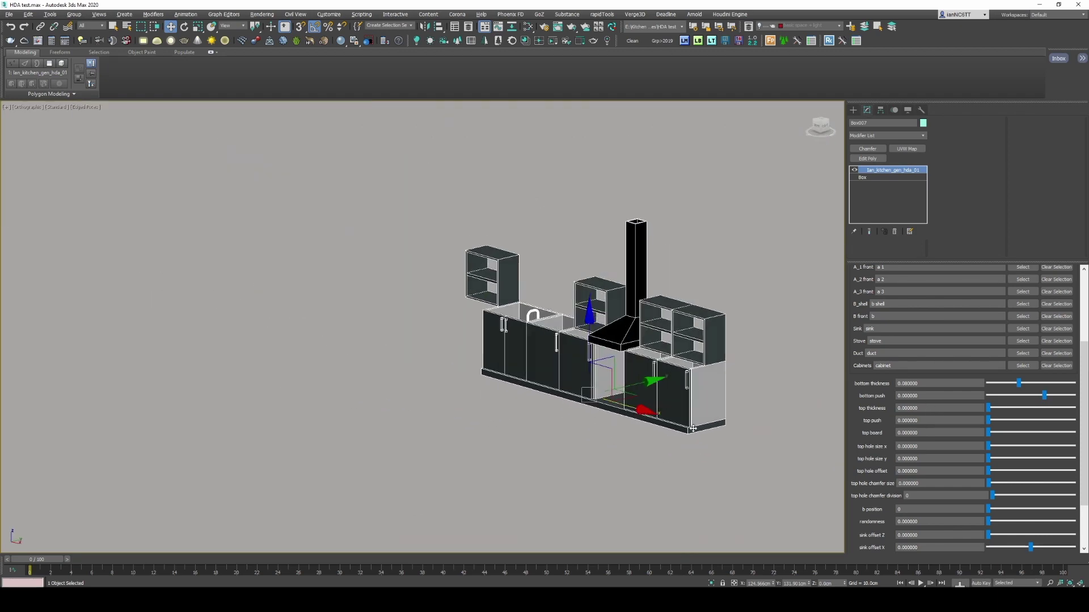
pyautogui.scroll(5, 697, 435)
pyautogui.scroll(-2, 695, 431)
pyautogui.moveTo(689, 403); pyautogui.dragTo(673, 425, button='middle')
pyautogui.scroll(2, 666, 418)
pyautogui.scroll(-3, 684, 443)
pyautogui.scroll(4, 686, 444)
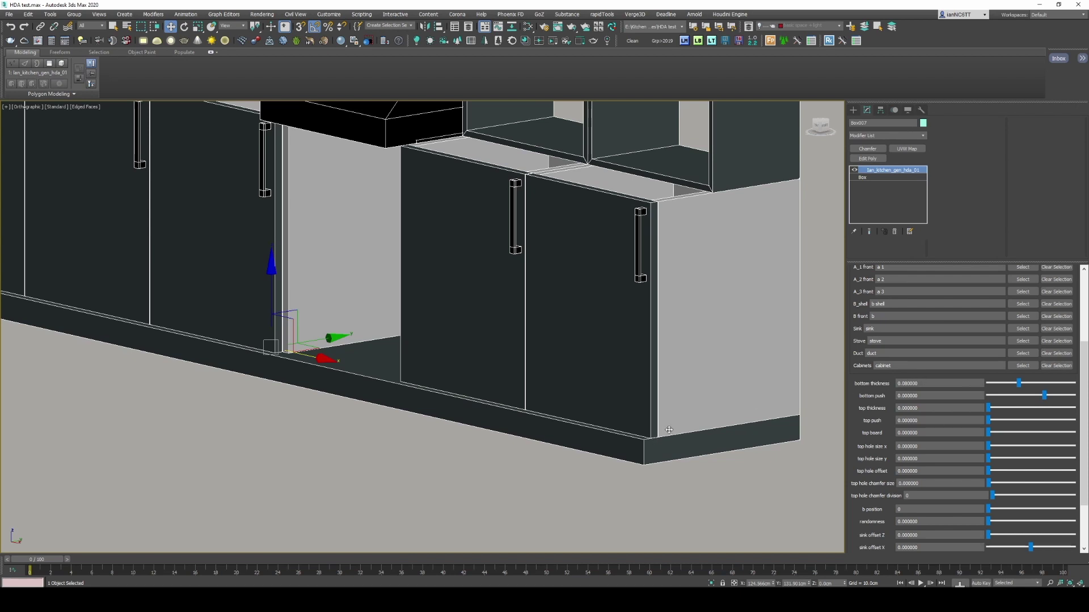
pyautogui.click(898, 396)
pyautogui.moveTo(919, 395); pyautogui.dragTo(883, 399)
pyautogui.write('-.04')
pyautogui.press('Return')
# Step: Examine the recessed base along the bottom edge of the cabinets from several angles
pyautogui.scroll(-8, 695, 429)
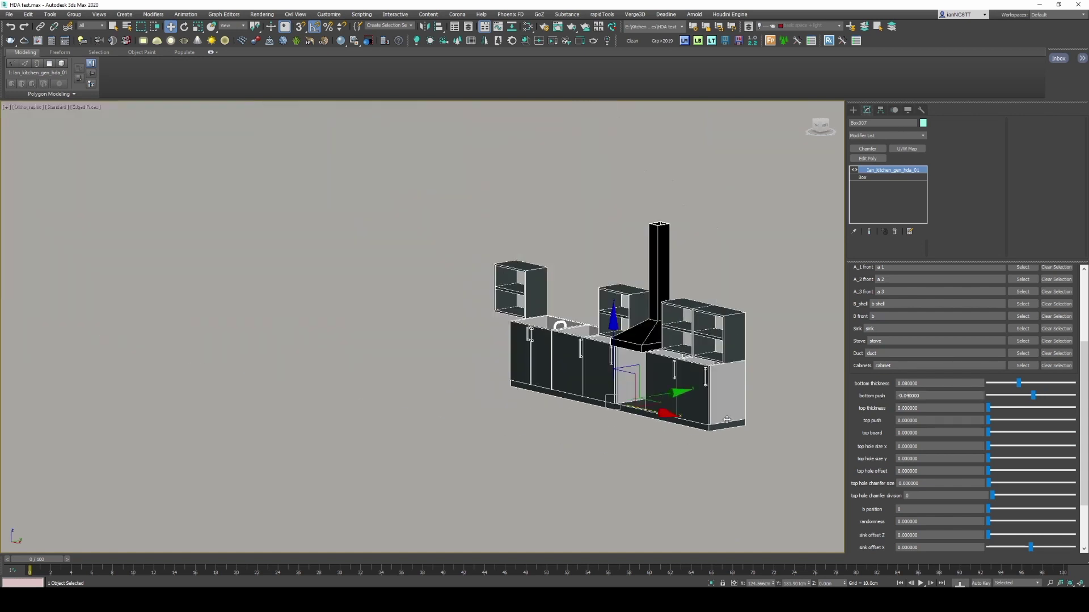
pyautogui.scroll(15, 637, 381)
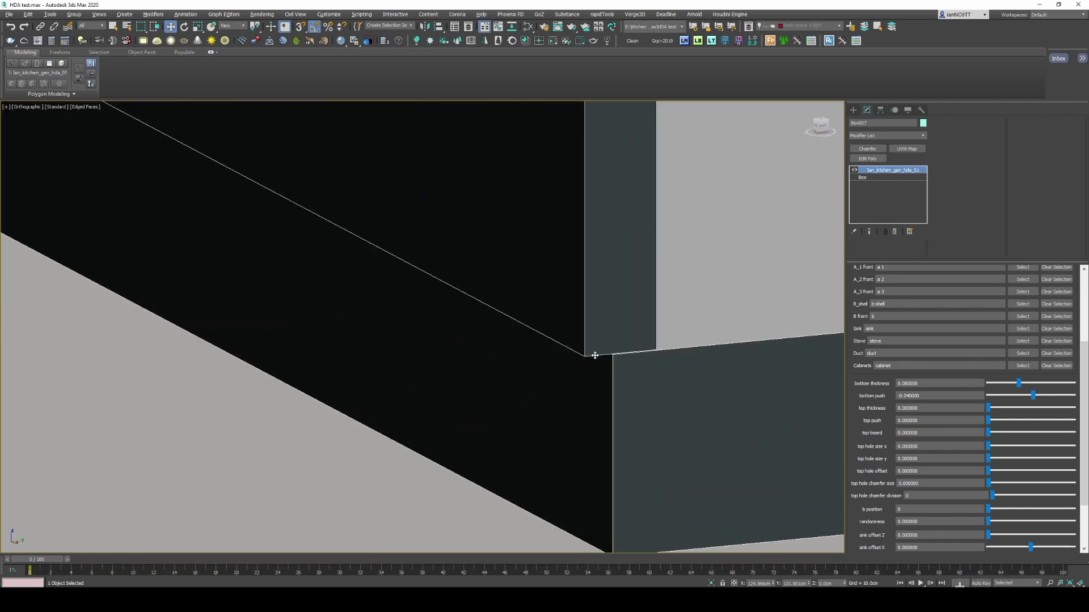
pyautogui.scroll(-5, 594, 377)
pyautogui.press('F4')
pyautogui.scroll(-8, 594, 377)
pyautogui.press('F4')
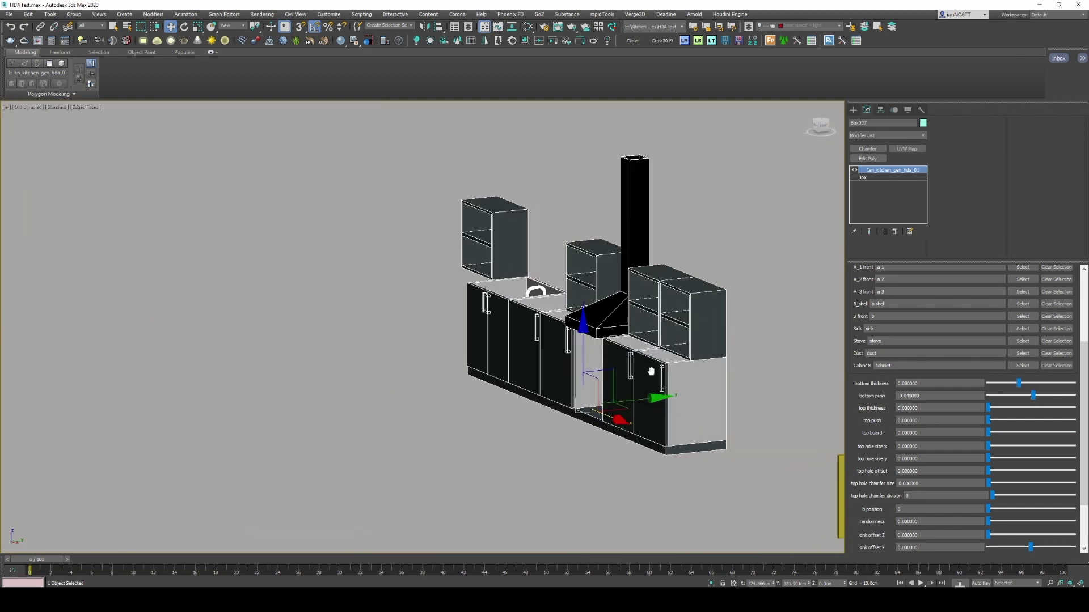
pyautogui.scroll(2, 675, 381)
pyautogui.moveTo(675, 381); pyautogui.dragTo(678, 349, button='middle')
pyautogui.moveTo(679, 349); pyautogui.dragTo(614, 329, button='middle')
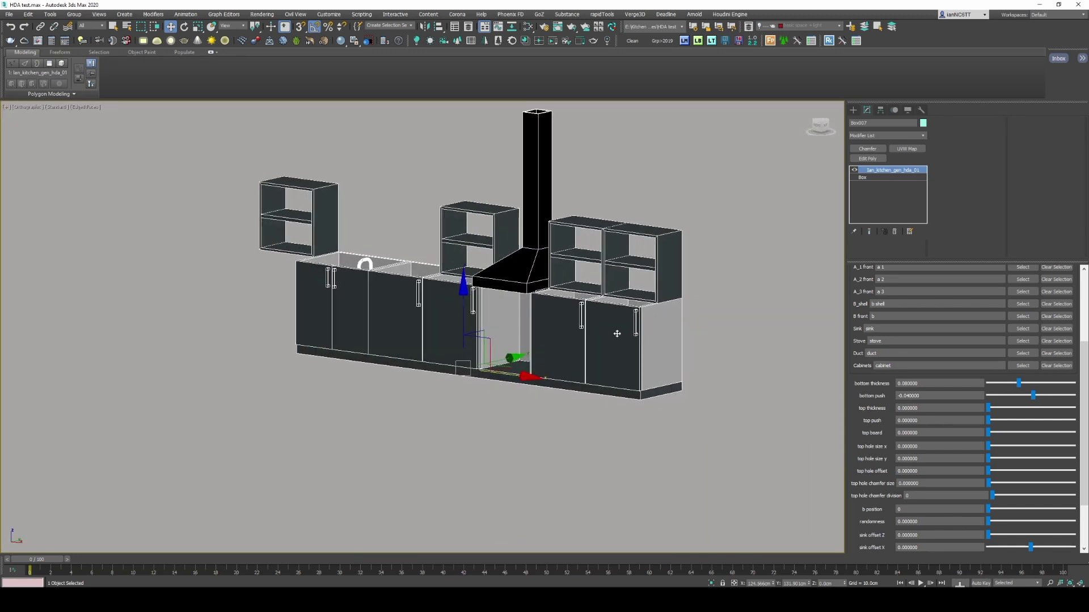
pyautogui.scroll(5, 591, 315)
pyautogui.scroll(-2, 604, 318)
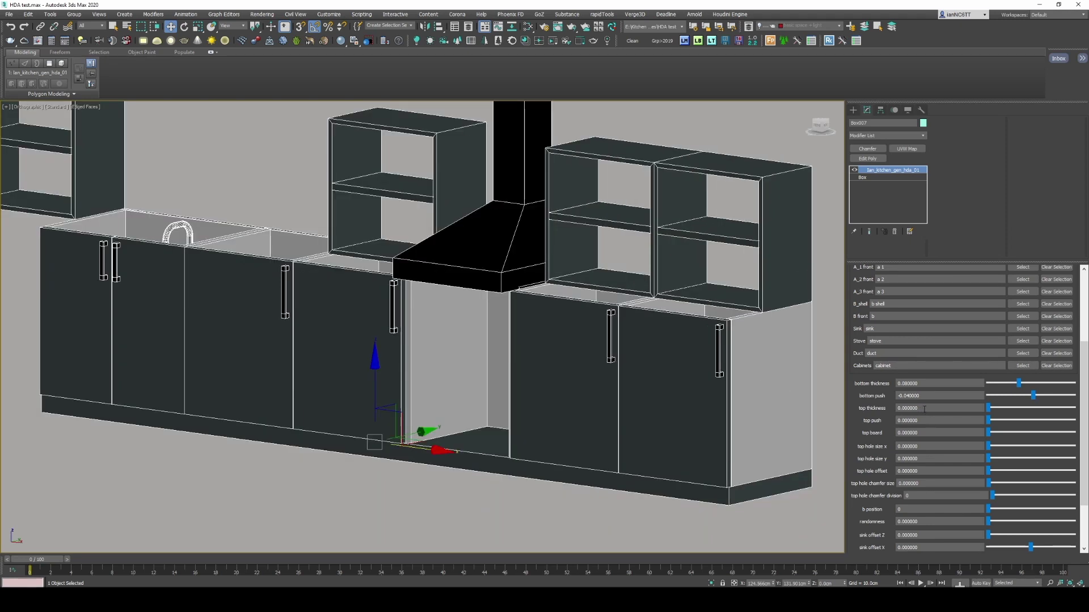
# Step: Set the top thickness to 0.04 to give the lower cabinets a countertop
pyautogui.moveTo(924, 409); pyautogui.dragTo(904, 410)
pyautogui.write('04')
pyautogui.press('Return')
pyautogui.scroll(-4, 765, 341)
pyautogui.keyDown('alt'); pyautogui.moveTo(775, 337); pyautogui.dragTo(724, 324, button='middle'); pyautogui.keyUp('alt')
pyautogui.scroll(-1, 739, 319)
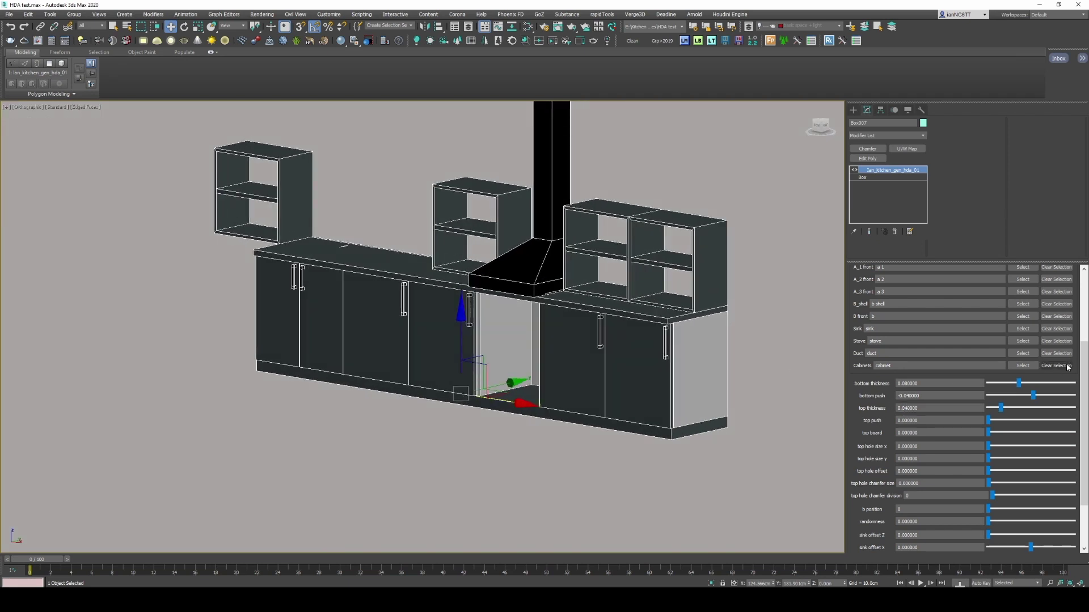
# Step: Set the cabinet height to 0.8 to raise the wall cabinets above the countertop
pyautogui.moveTo(1084, 358); pyautogui.dragTo(1084, 398)
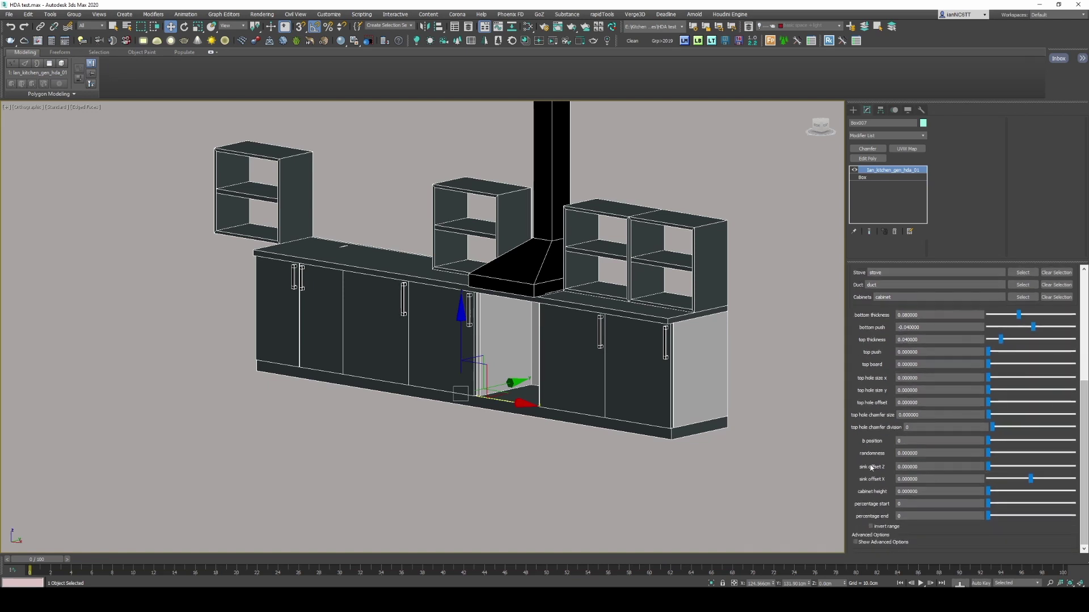
pyautogui.moveTo(755, 379); pyautogui.dragTo(738, 379, button='middle')
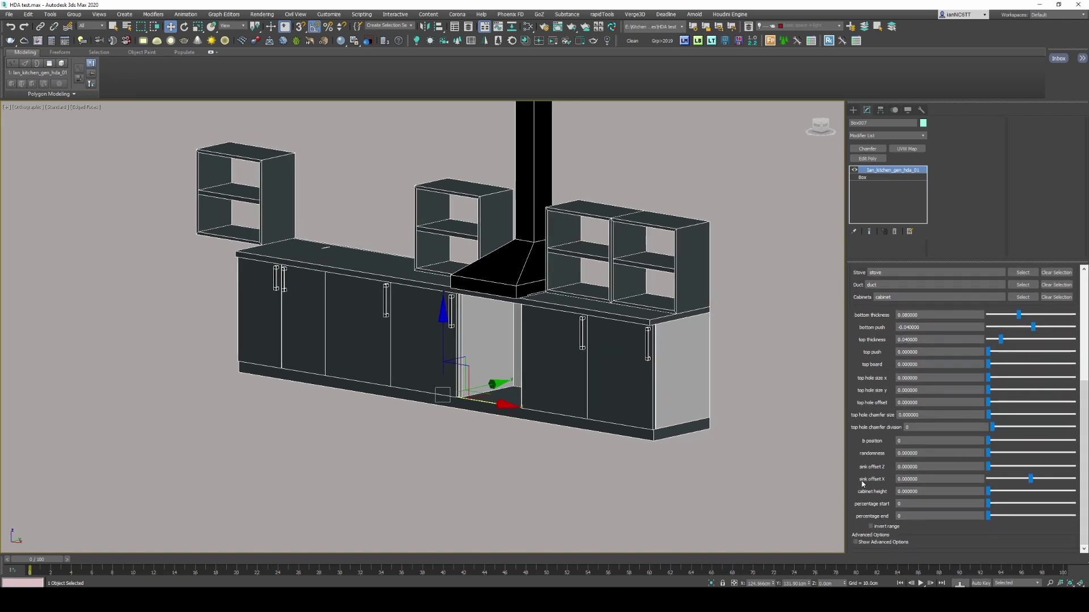
pyautogui.moveTo(935, 491); pyautogui.dragTo(905, 492)
pyautogui.press('Return')
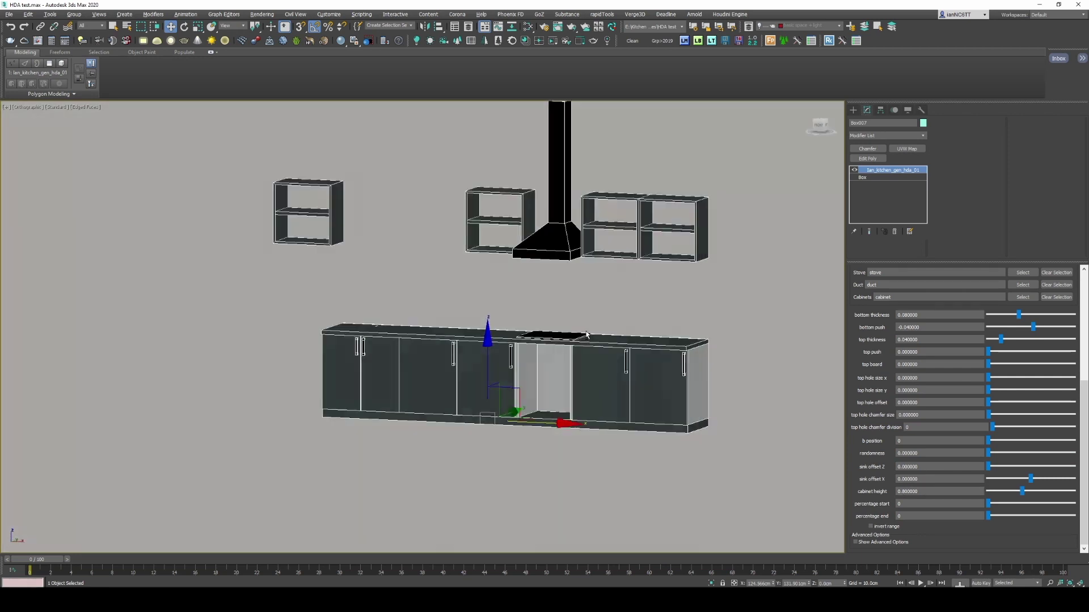
# Step: Examine the countertop and the sink beneath it, comparing the wireframe and shaded displays
pyautogui.keyDown('alt'); pyautogui.moveTo(587, 335); pyautogui.dragTo(418, 268, button='middle'); pyautogui.keyUp('alt')
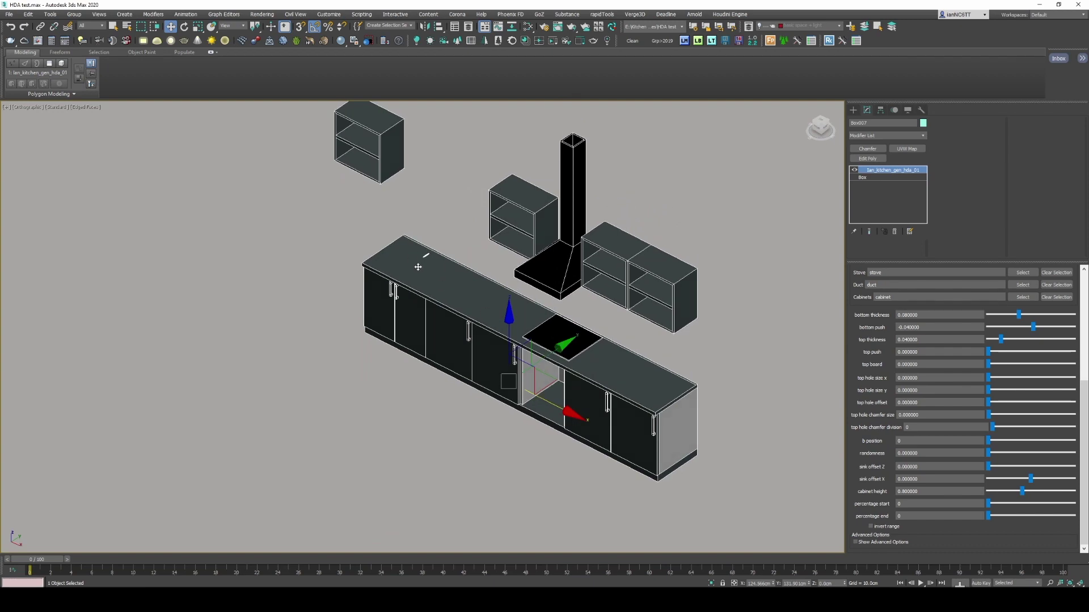
pyautogui.scroll(10, 423, 255)
pyautogui.press('F3')
pyautogui.scroll(-5, 378, 270)
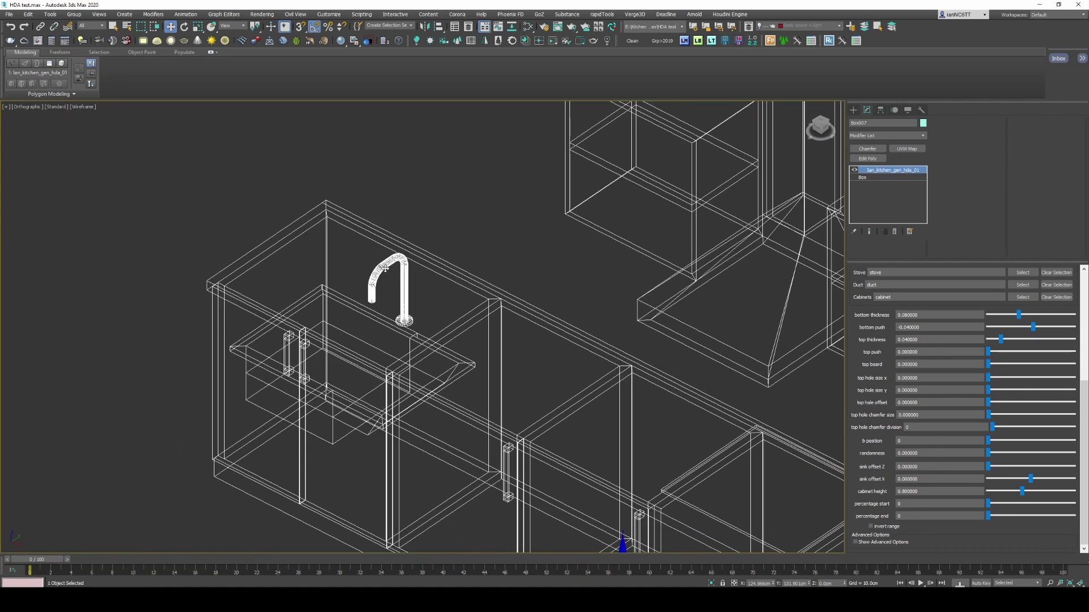
pyautogui.press('F3')
pyautogui.press('F3')
pyautogui.press('F3')
pyautogui.moveTo(411, 305); pyautogui.dragTo(652, 335, button='middle')
pyautogui.scroll(-6, 501, 332)
pyautogui.scroll(6, 513, 396)
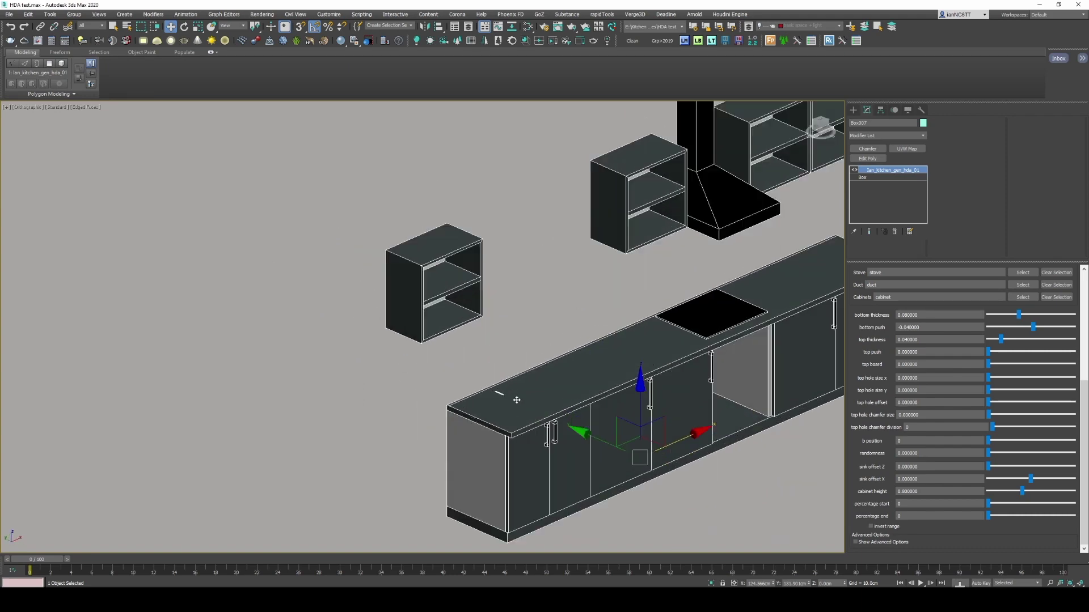
pyautogui.moveTo(516, 399); pyautogui.dragTo(561, 339, button='middle')
pyautogui.scroll(-2, 562, 338)
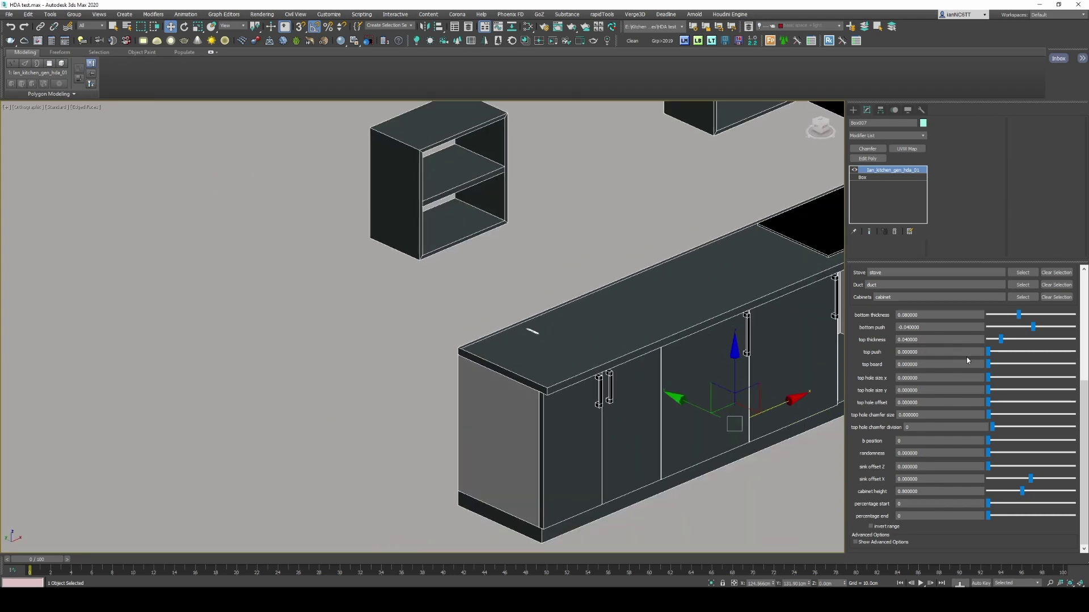
pyautogui.scroll(-4, 558, 352)
pyautogui.scroll(9, 533, 389)
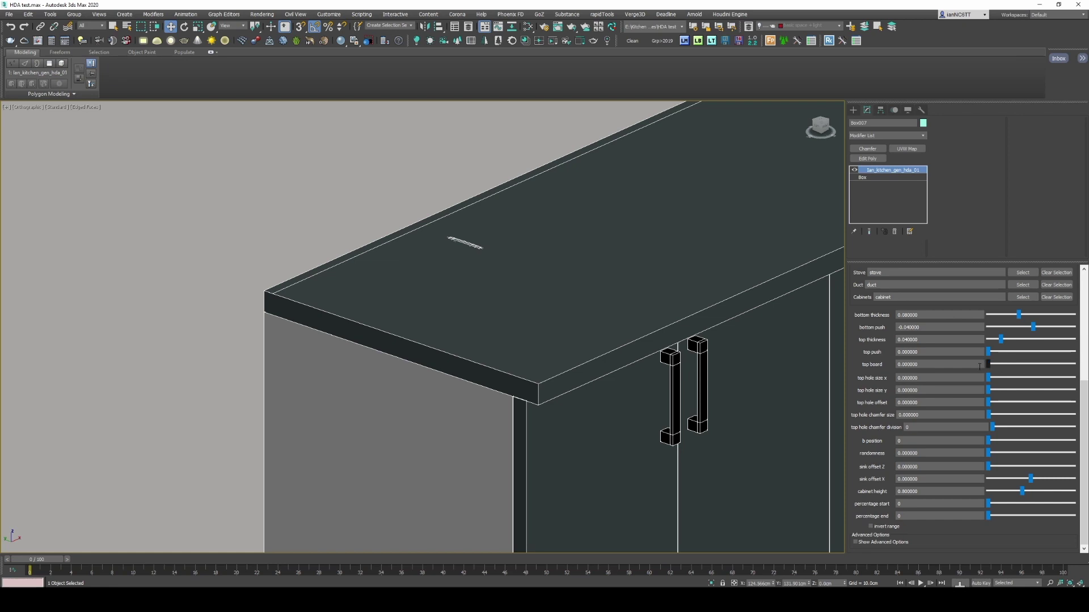
pyautogui.scroll(-6, 388, 333)
pyautogui.keyDown('alt'); pyautogui.moveTo(388, 333); pyautogui.dragTo(465, 297, button='middle'); pyautogui.keyUp('alt')
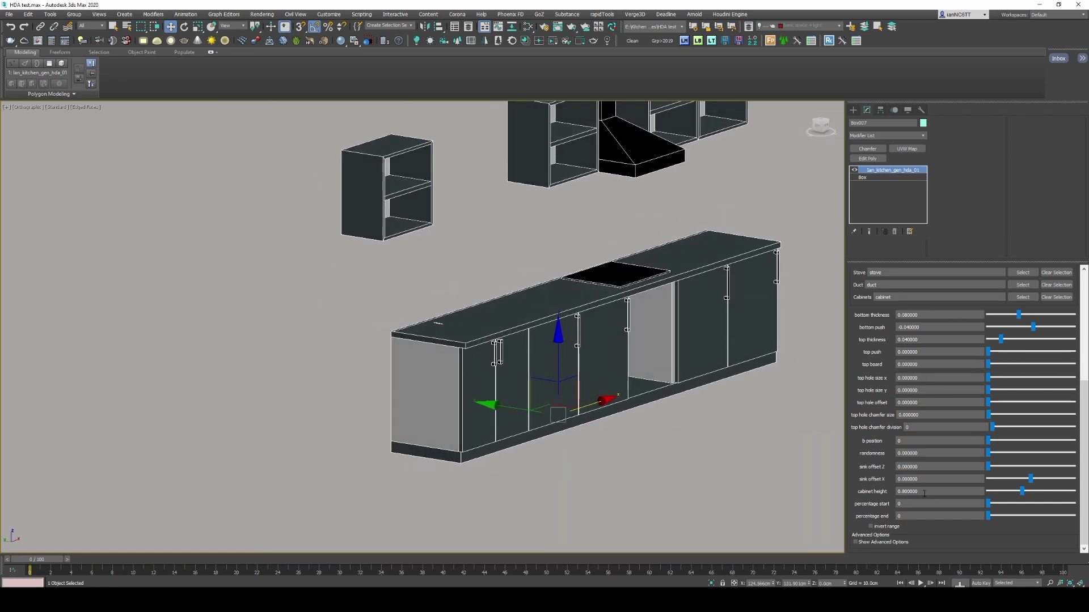
# Step: Set the top board to 0.8, the same value as the cabinet height
pyautogui.moveTo(925, 494); pyautogui.dragTo(902, 491)
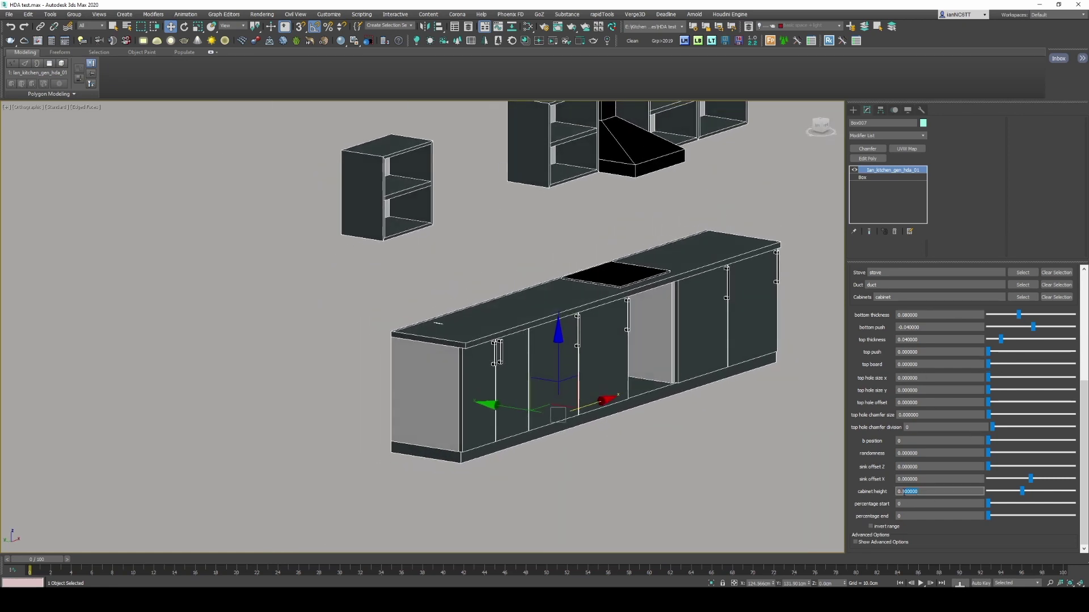
pyautogui.click(928, 364)
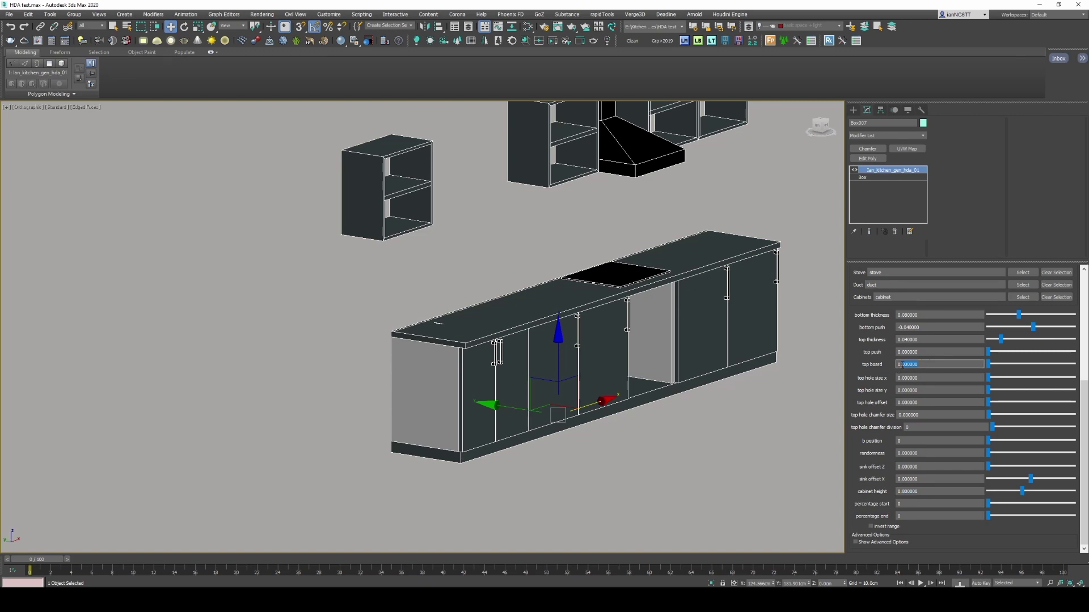
pyautogui.press('Return')
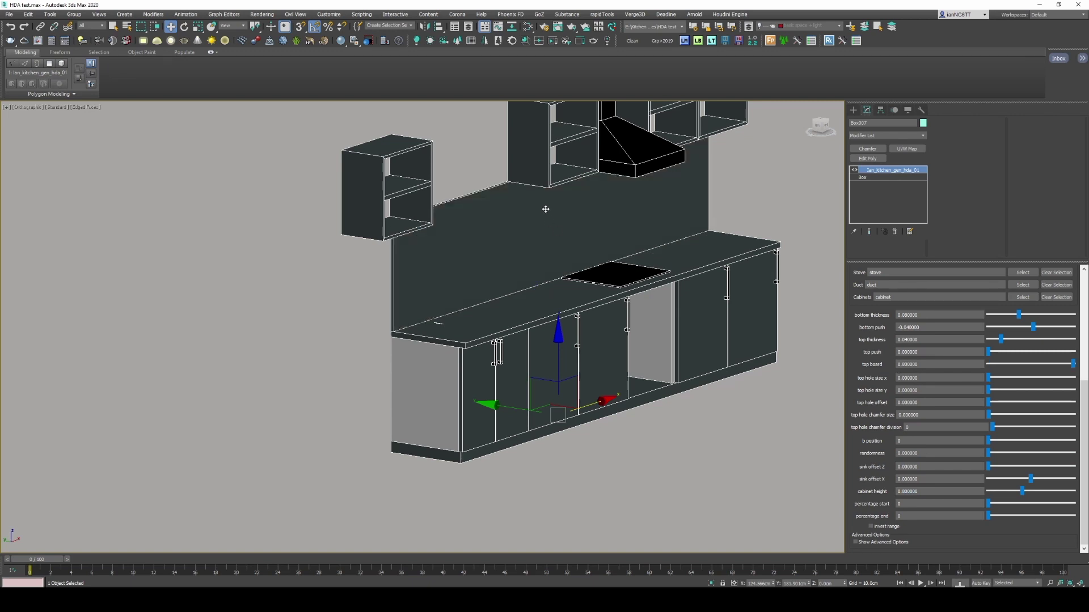
# Step: Examine the backsplash board across the kitchen and the sink under the countertop in wireframe
pyautogui.scroll(-3, 546, 210)
pyautogui.moveTo(545, 210); pyautogui.dragTo(528, 288, button='middle')
pyautogui.keyDown('alt'); pyautogui.moveTo(528, 288); pyautogui.dragTo(582, 282, button='middle'); pyautogui.keyUp('alt')
pyautogui.keyDown('alt'); pyautogui.moveTo(582, 282); pyautogui.dragTo(537, 300, button='middle'); pyautogui.keyUp('alt')
pyautogui.scroll(10, 536, 301)
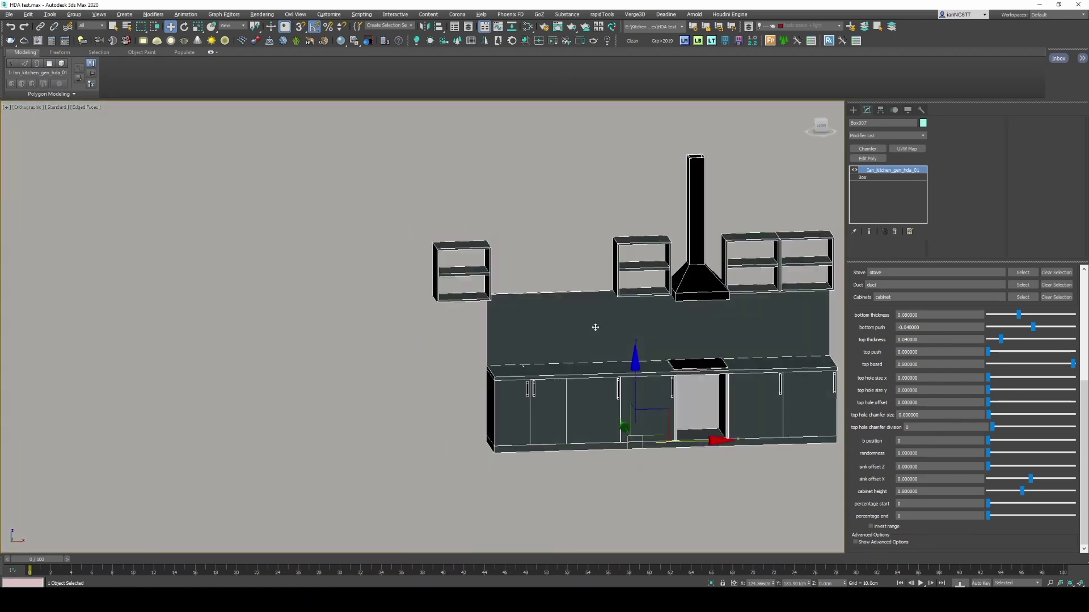
pyautogui.moveTo(587, 351); pyautogui.dragTo(583, 338, button='middle')
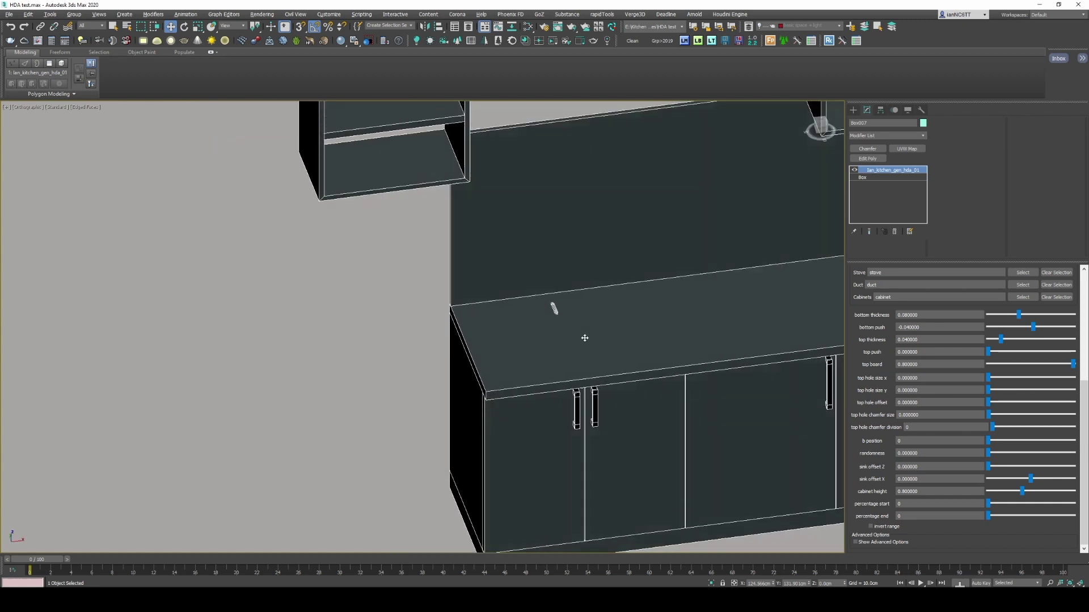
pyautogui.moveTo(674, 329); pyautogui.dragTo(659, 343, button='middle')
pyautogui.moveTo(610, 370); pyautogui.dragTo(621, 353, button='middle')
pyautogui.press('F3')
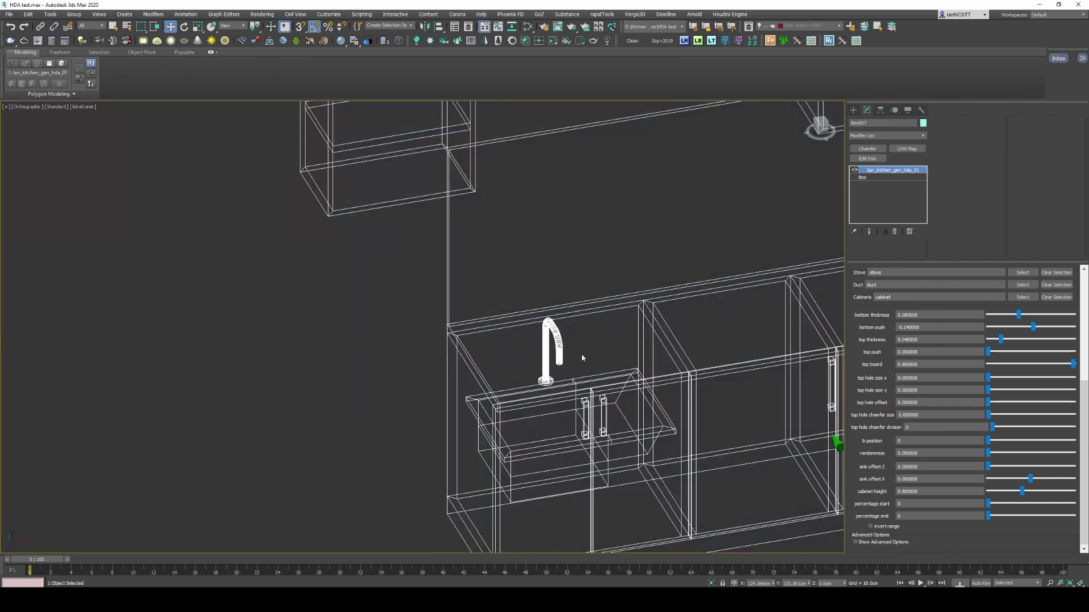
pyautogui.scroll(2, 581, 356)
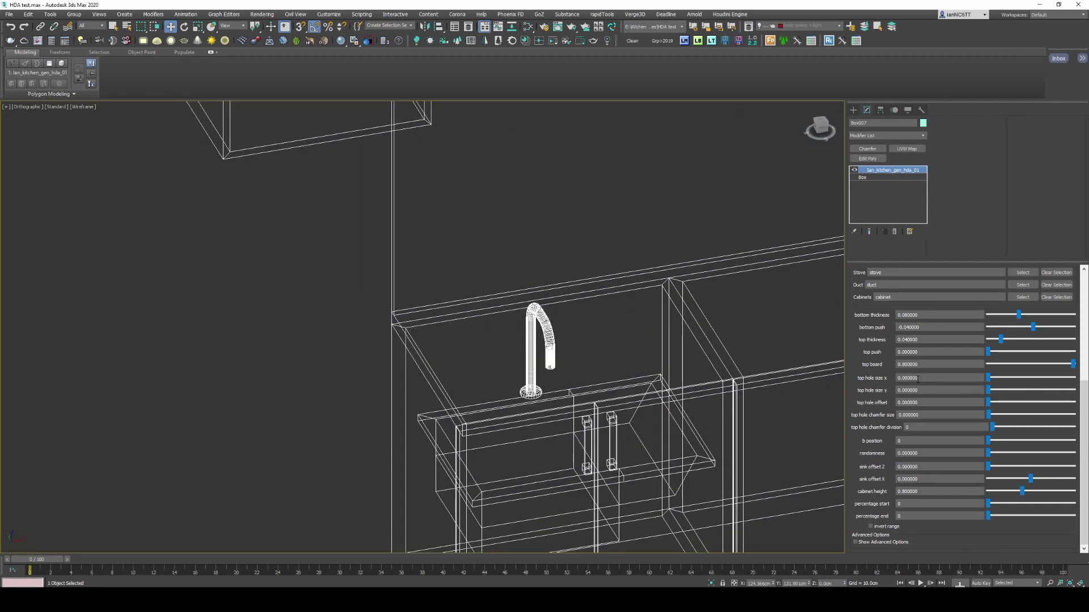
# Step: In a maximized wireframe top view of the sink, set the top hole size x to 0.67
pyautogui.press('F3')
pyautogui.hotkey('alt', 'w')
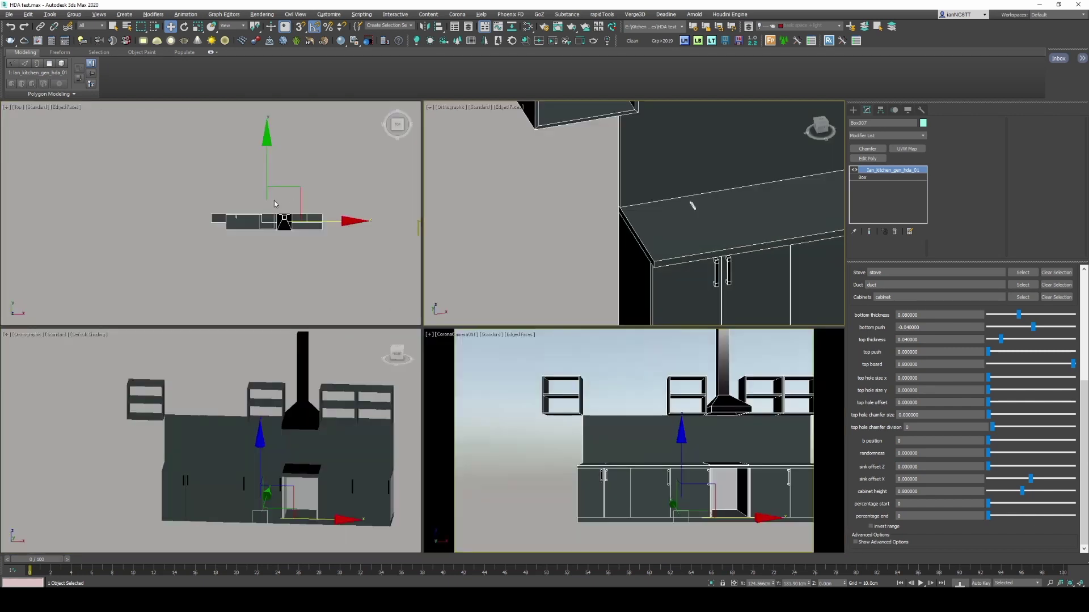
pyautogui.hotkey('alt', 'w')
pyautogui.press('F3')
pyautogui.scroll(5, 550, 299)
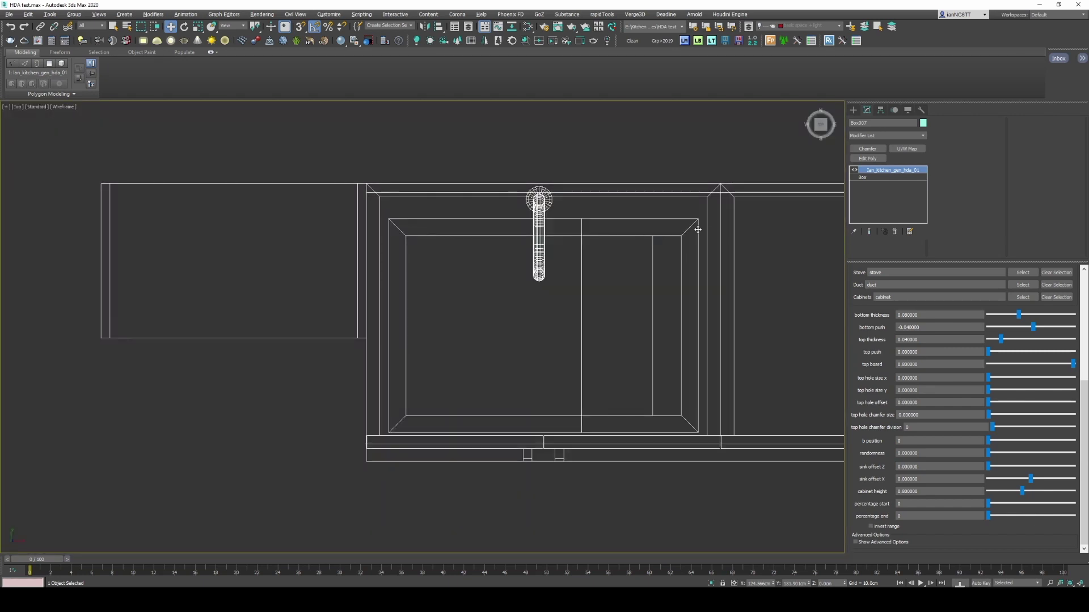
pyautogui.moveTo(698, 230); pyautogui.dragTo(689, 238, button='middle')
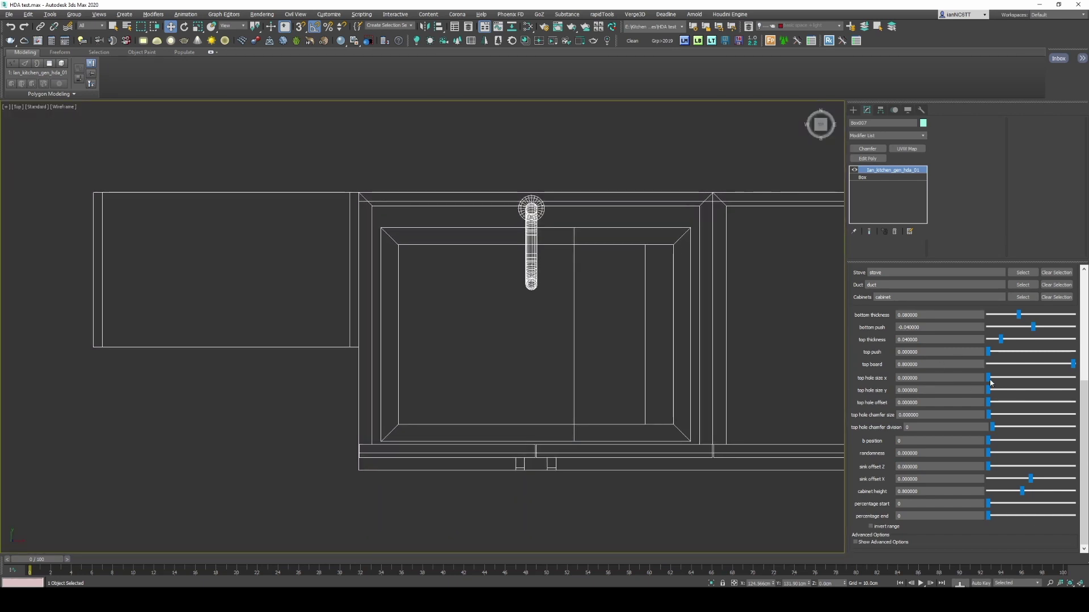
pyautogui.moveTo(988, 378); pyautogui.dragTo(1046, 381)
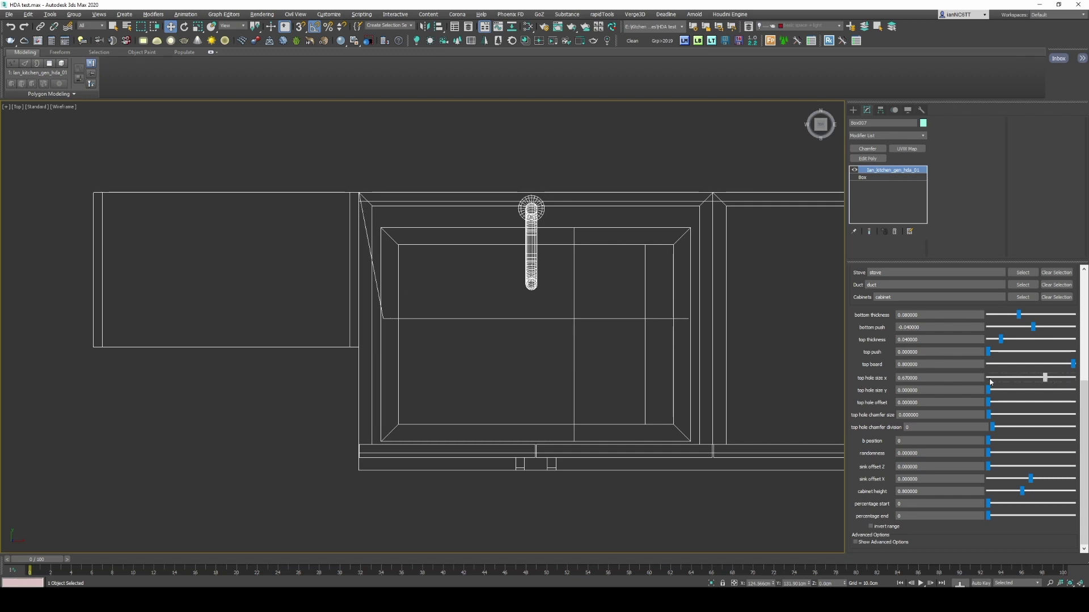
# Step: Set the top hole size y to 0.44 and check the sink cutout in the shaded top view
pyautogui.scroll(5, 675, 301)
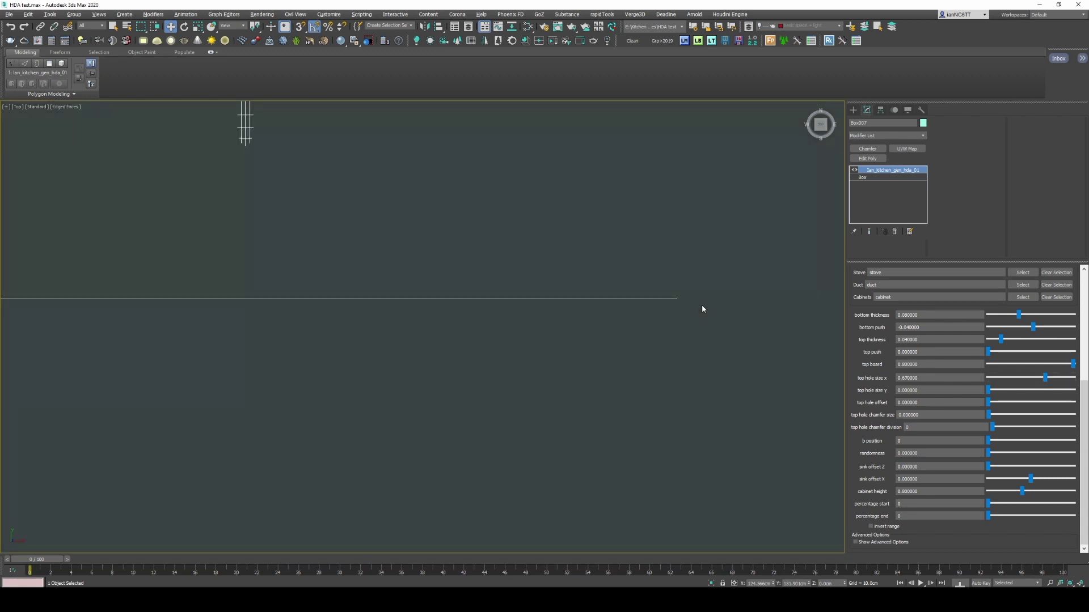
pyautogui.scroll(-5, 702, 305)
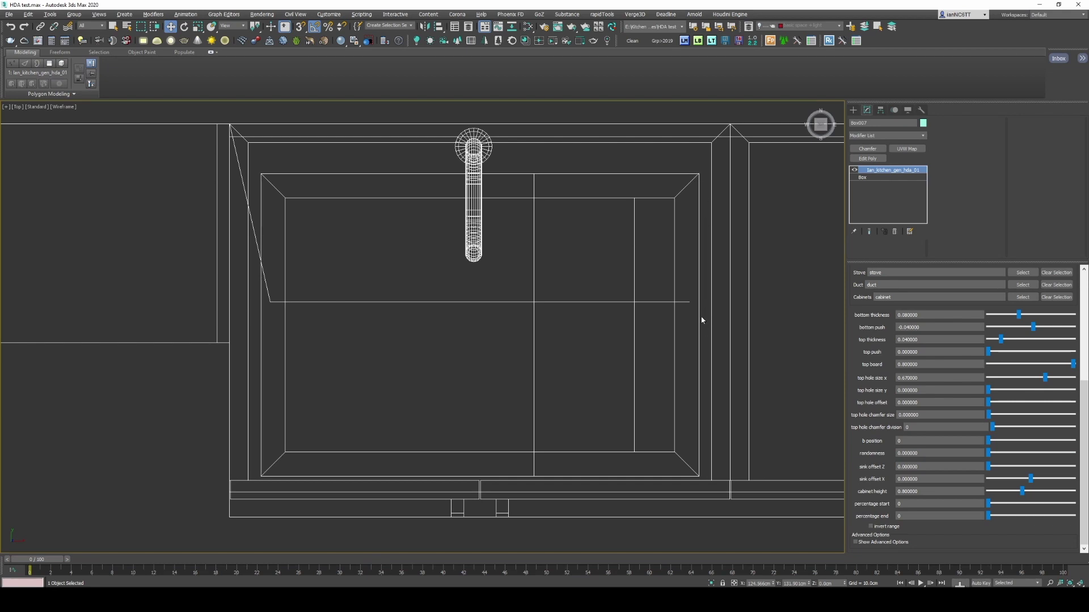
pyautogui.scroll(5, 679, 205)
pyautogui.scroll(-5, 685, 223)
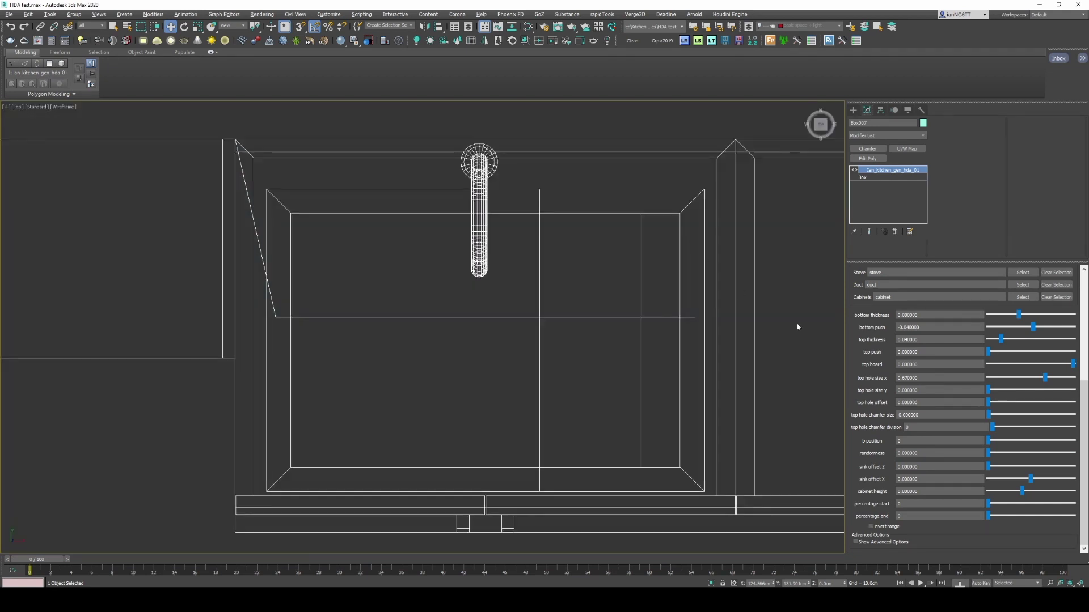
pyautogui.moveTo(989, 390); pyautogui.dragTo(1027, 390)
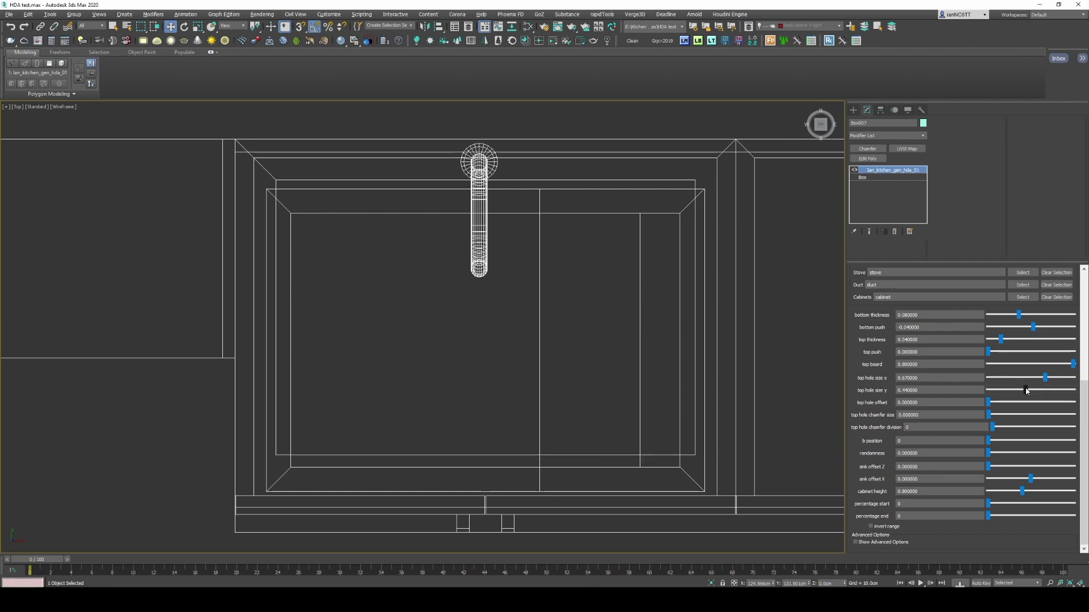
pyautogui.moveTo(633, 377); pyautogui.dragTo(627, 335, button='middle')
pyautogui.scroll(-2, 688, 398)
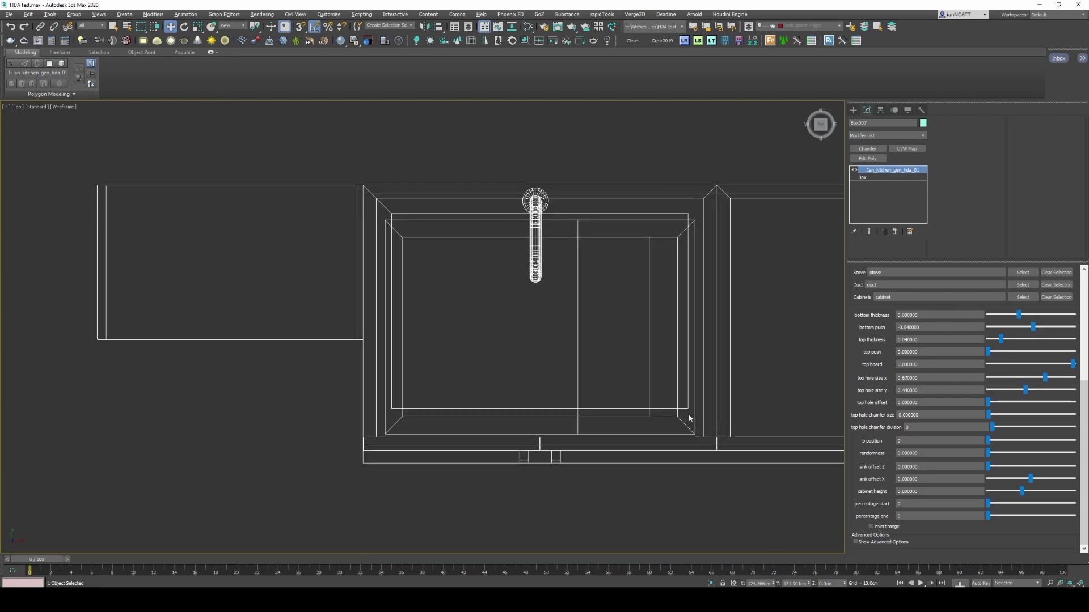
pyautogui.press('F3')
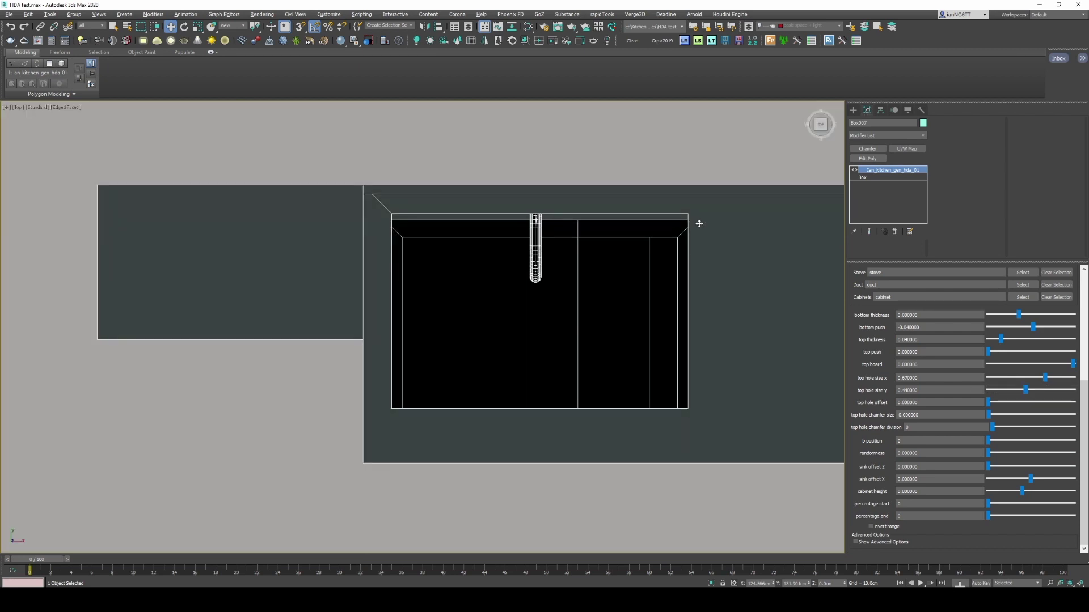
# Step: Set the sink offset X to -0.04 using the wireframe top view of the sink
pyautogui.press('F3')
pyautogui.moveTo(736, 323); pyautogui.dragTo(725, 331, button='middle')
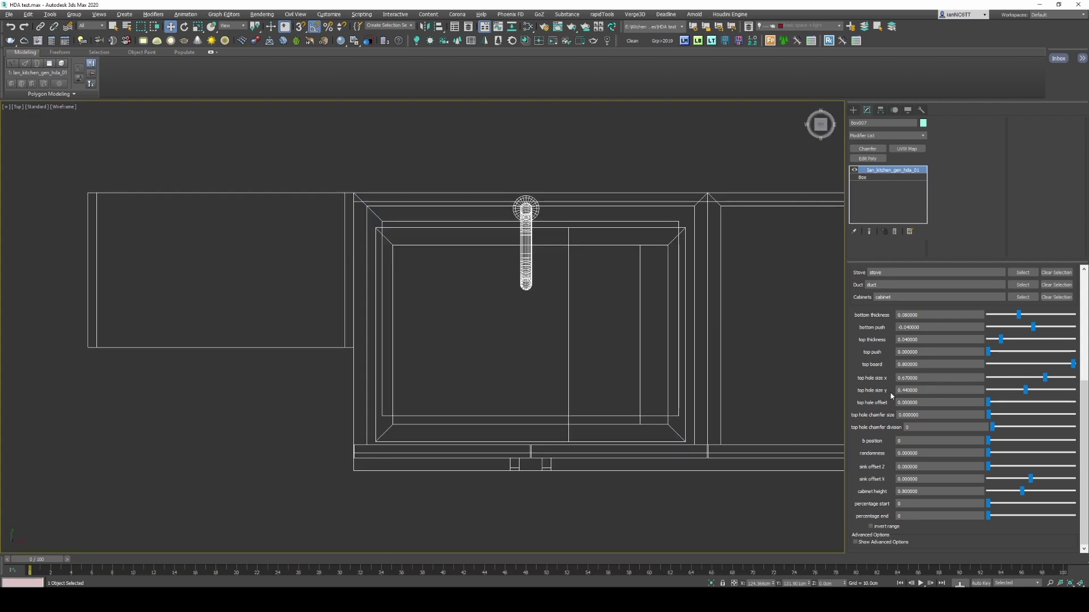
pyautogui.moveTo(775, 375); pyautogui.dragTo(776, 383, button='middle')
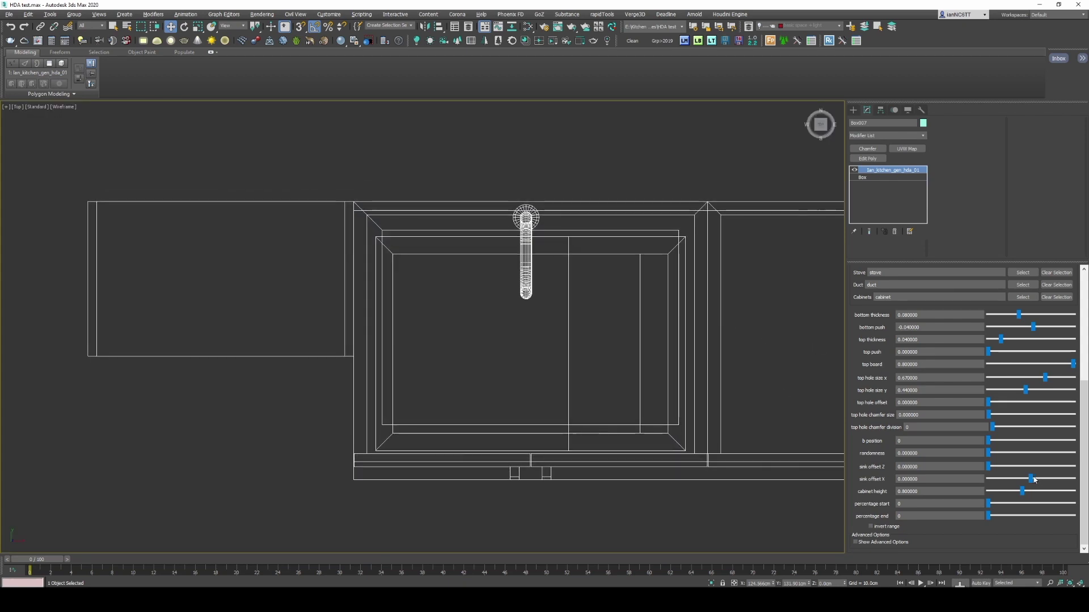
pyautogui.moveTo(1030, 479); pyautogui.dragTo(1022, 480)
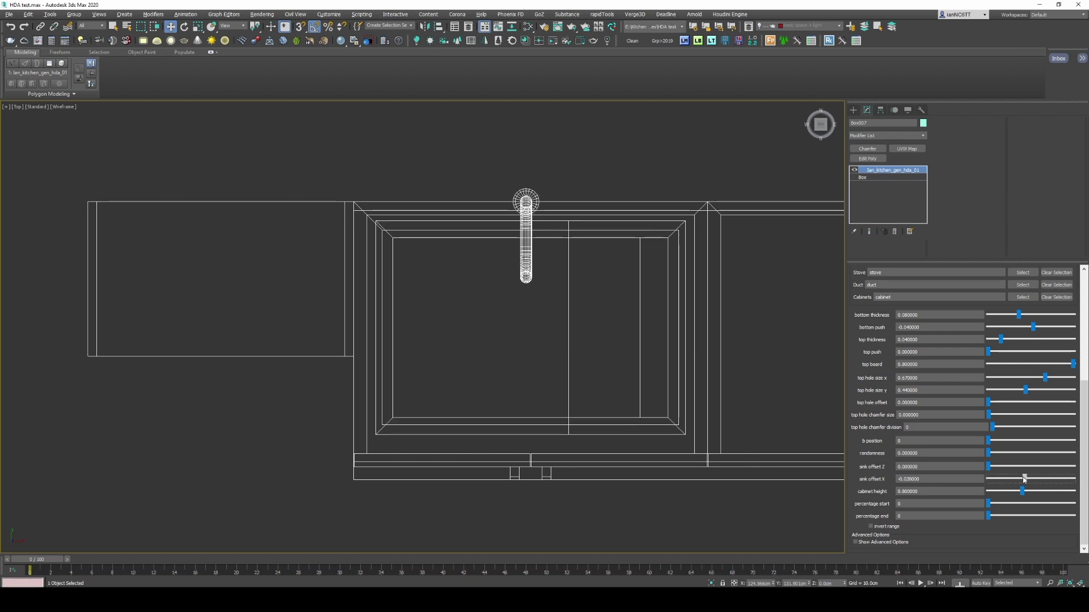
pyautogui.moveTo(1024, 479); pyautogui.dragTo(1021, 480)
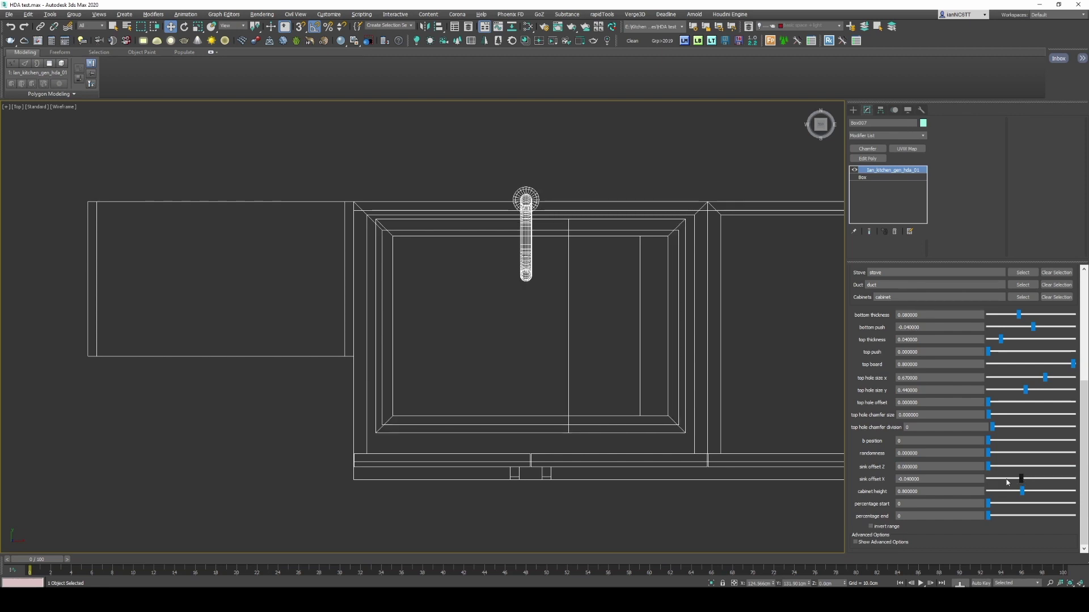
pyautogui.press('F3')
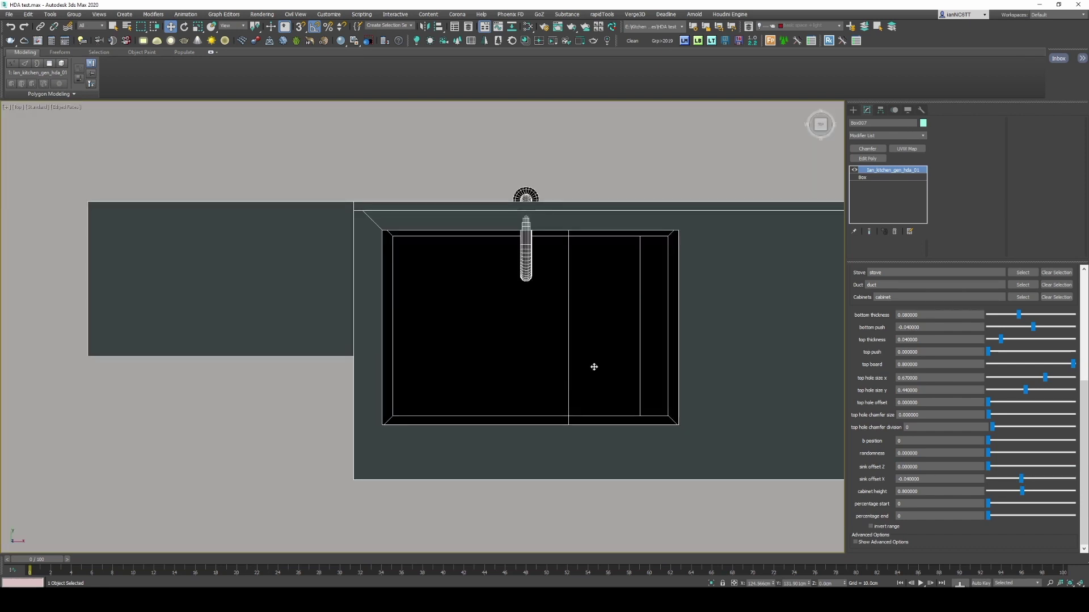
# Step: In a maximized orthographic view of the sink cabinet, set the sink offset Z to 0.31
pyautogui.hotkey('alt', 'w')
pyautogui.middleClick(690, 242)
pyautogui.hotkey('alt', 'w')
pyautogui.scroll(-4, 681, 272)
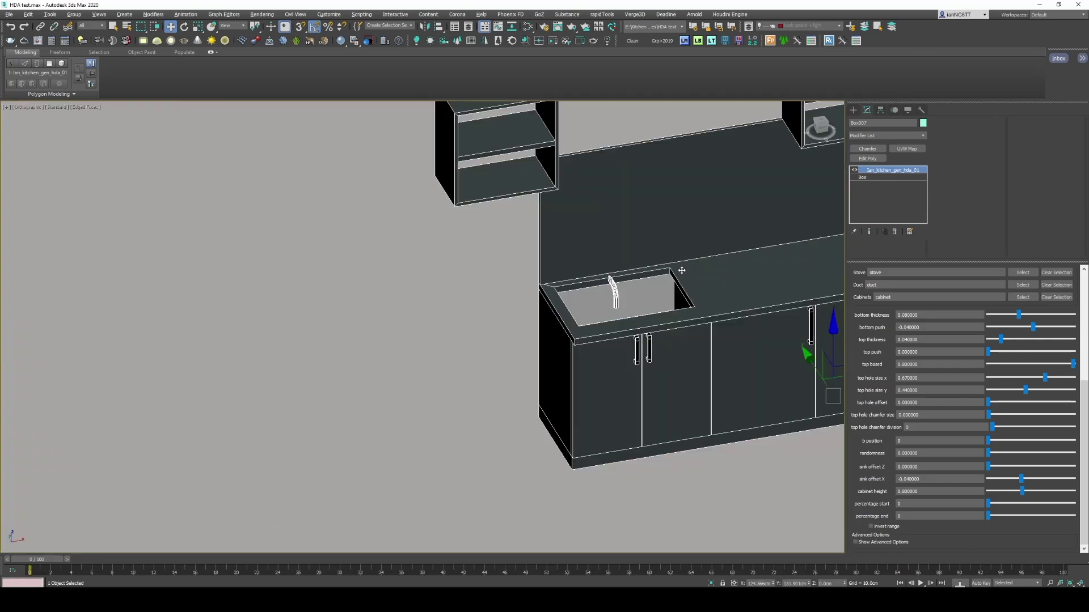
pyautogui.moveTo(682, 271)
pyautogui.keyDown('alt'); pyautogui.mouseDown(button='middle')
pyautogui.moveTo(764, 268)
pyautogui.moveTo(624, 275)
pyautogui.moveTo(622, 294)
pyautogui.moveTo(629, 257)
pyautogui.moveTo(549, 335)
pyautogui.moveTo(495, 258)
pyautogui.mouseUp(button='middle'); pyautogui.keyUp('alt')
pyautogui.press('F3')
pyautogui.keyDown('alt'); pyautogui.moveTo(468, 353); pyautogui.dragTo(527, 304, button='middle'); pyautogui.keyUp('alt')
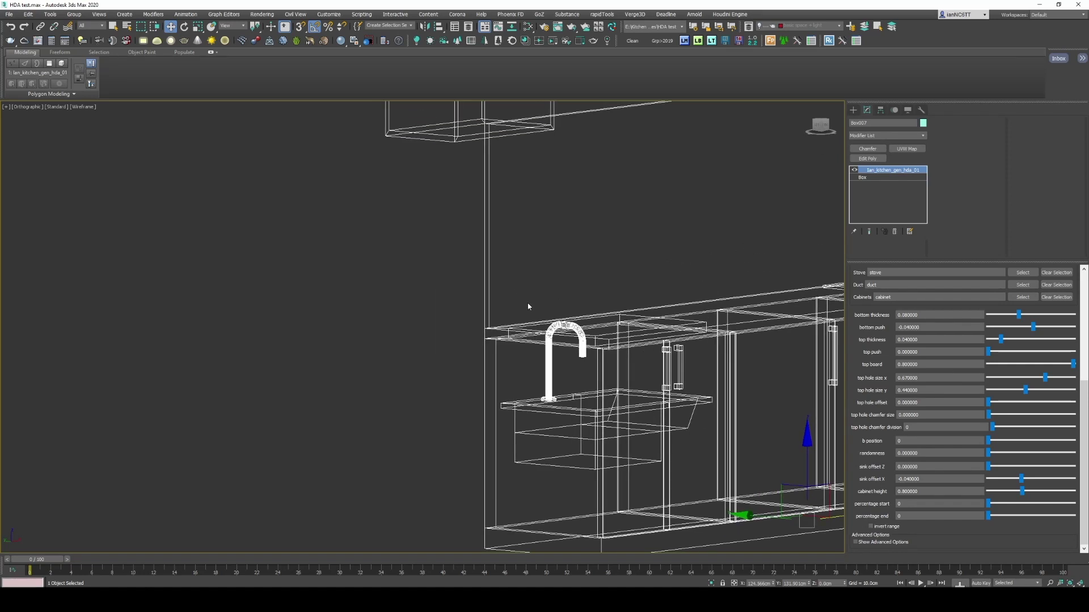
pyautogui.press('F3')
pyautogui.moveTo(988, 467); pyautogui.dragTo(1072, 466)
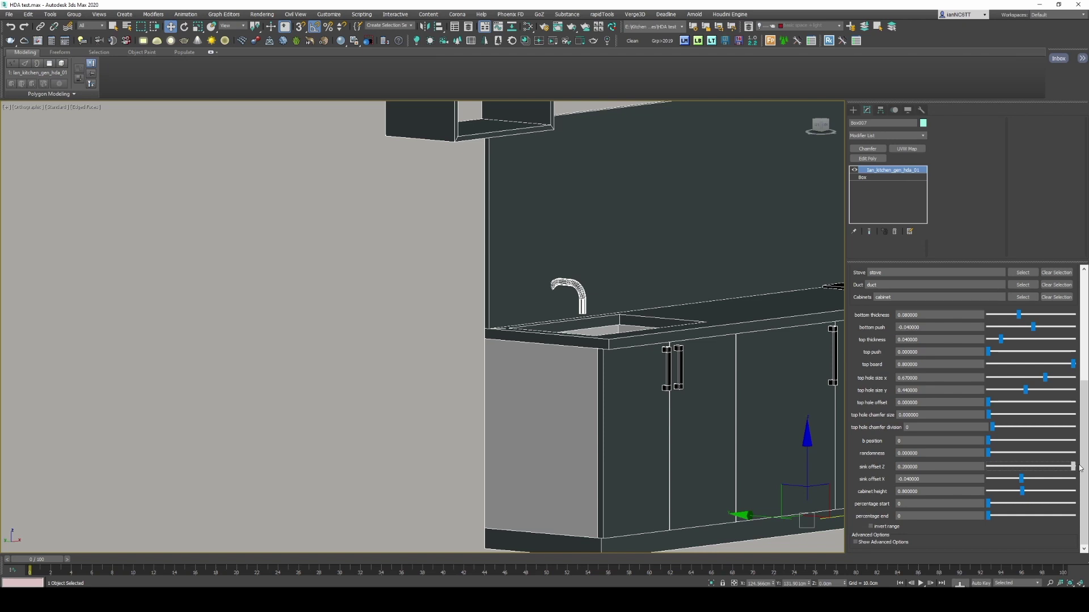
pyautogui.doubleClick(902, 467)
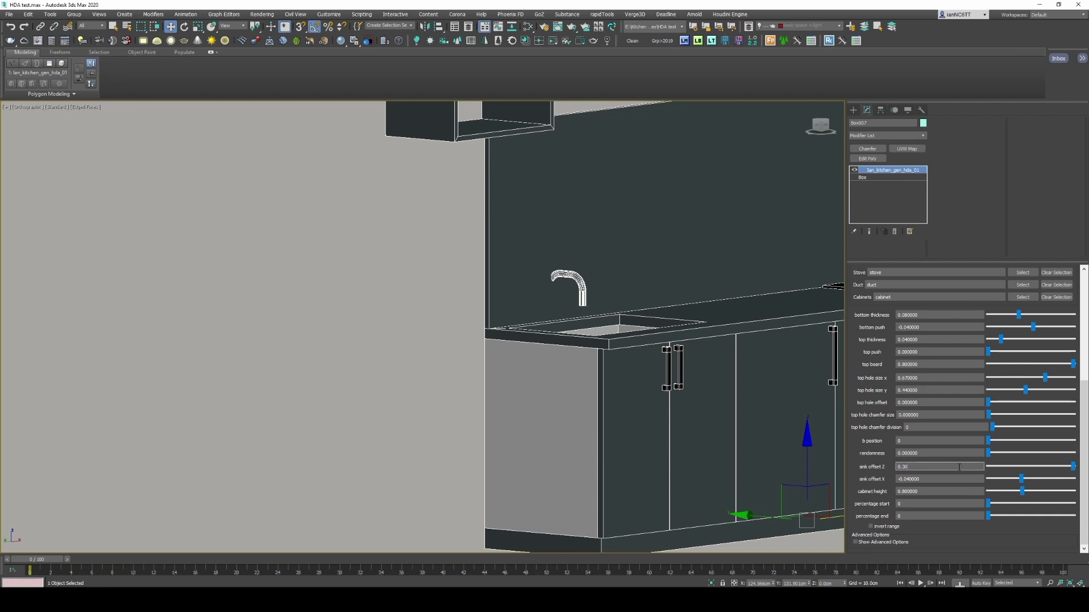
pyautogui.press('Return')
# Step: Set the top hole offset to 0.066 while viewing the sink from the side of the countertop
pyautogui.scroll(-4, 635, 376)
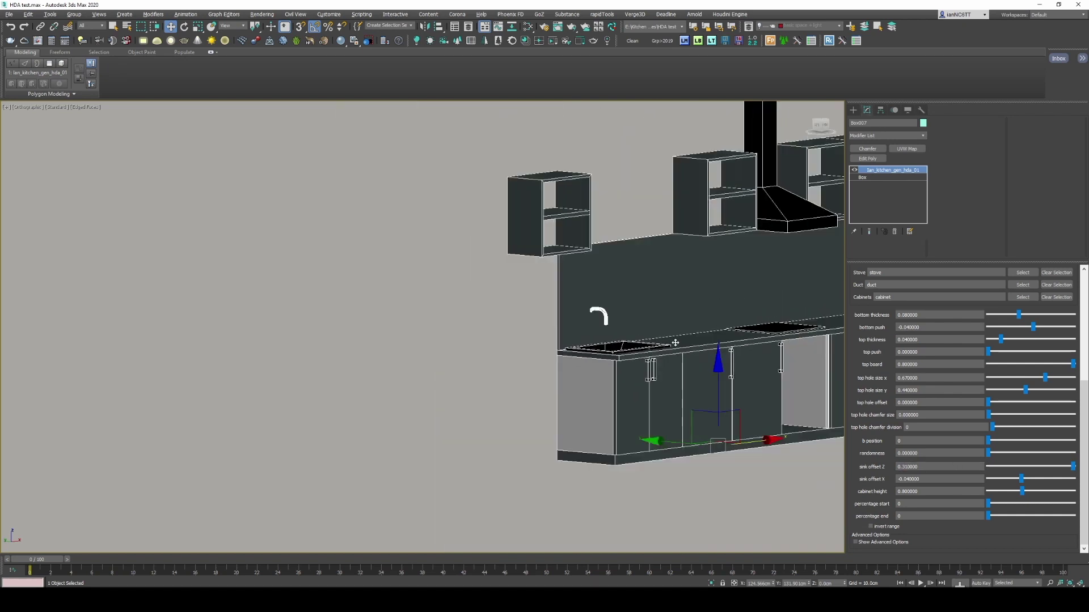
pyautogui.keyDown('alt'); pyautogui.moveTo(675, 343); pyautogui.dragTo(700, 338, button='middle'); pyautogui.keyUp('alt')
pyautogui.scroll(4, 609, 334)
pyautogui.scroll(2, 661, 383)
pyautogui.scroll(-3, 748, 321)
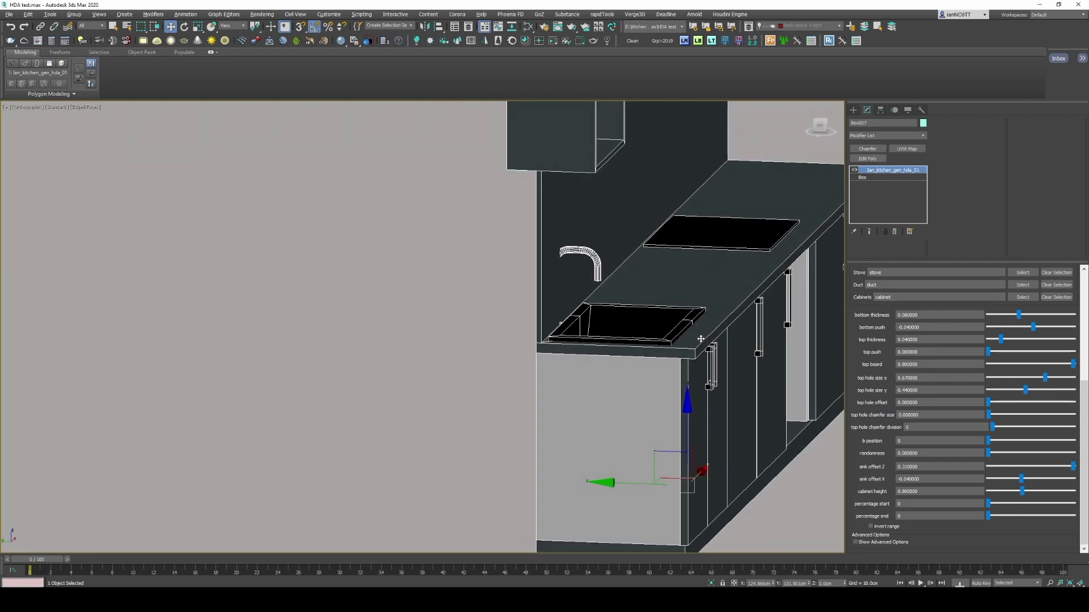
pyautogui.scroll(3, 694, 334)
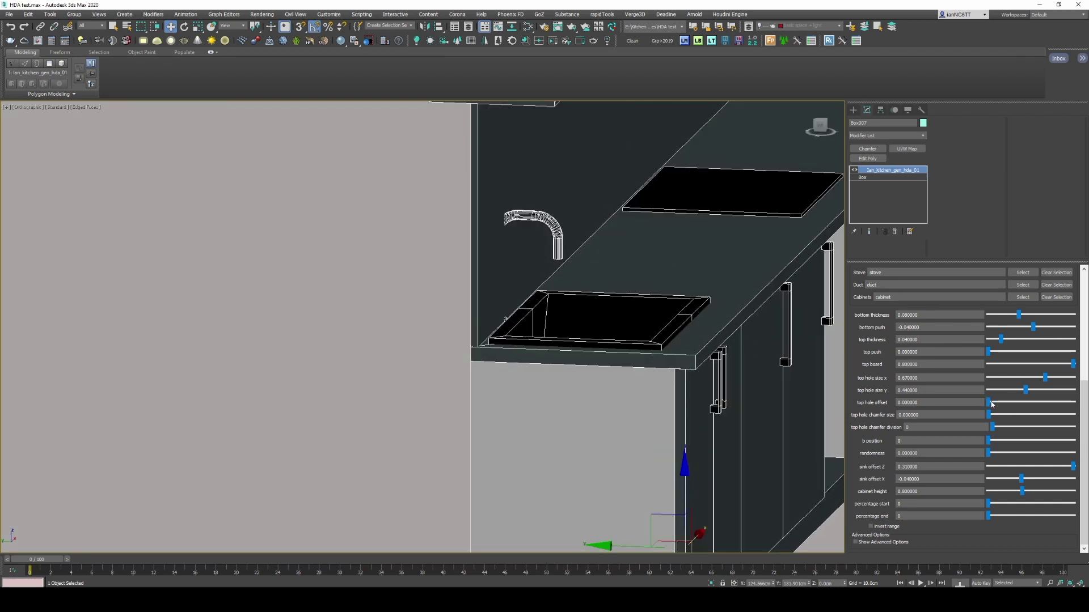
pyautogui.moveTo(988, 402); pyautogui.dragTo(1018, 405)
# Step: Examine the sink and faucet in the Performance viewport quality with and without edges, and restore the Standard quality
pyautogui.scroll(-5, 601, 318)
pyautogui.moveTo(600, 307)
pyautogui.keyDown('alt'); pyautogui.mouseDown(button='middle')
pyautogui.moveTo(538, 313)
pyautogui.moveTo(545, 405)
pyautogui.moveTo(516, 310)
pyautogui.moveTo(539, 346)
pyautogui.moveTo(498, 304)
pyautogui.moveTo(503, 286)
pyautogui.moveTo(498, 305)
pyautogui.mouseUp(button='middle'); pyautogui.keyUp('alt')
pyautogui.scroll(4, 537, 313)
pyautogui.press('F4')
pyautogui.scroll(-5, 537, 313)
pyautogui.click(52, 109)
pyautogui.click(91, 146)
pyautogui.scroll(-3, 533, 307)
pyautogui.press('F4')
pyautogui.keyDown('alt'); pyautogui.moveTo(552, 269); pyautogui.dragTo(551, 297, button='middle'); pyautogui.keyUp('alt')
pyautogui.scroll(5, 551, 297)
pyautogui.scroll(-4, 481, 293)
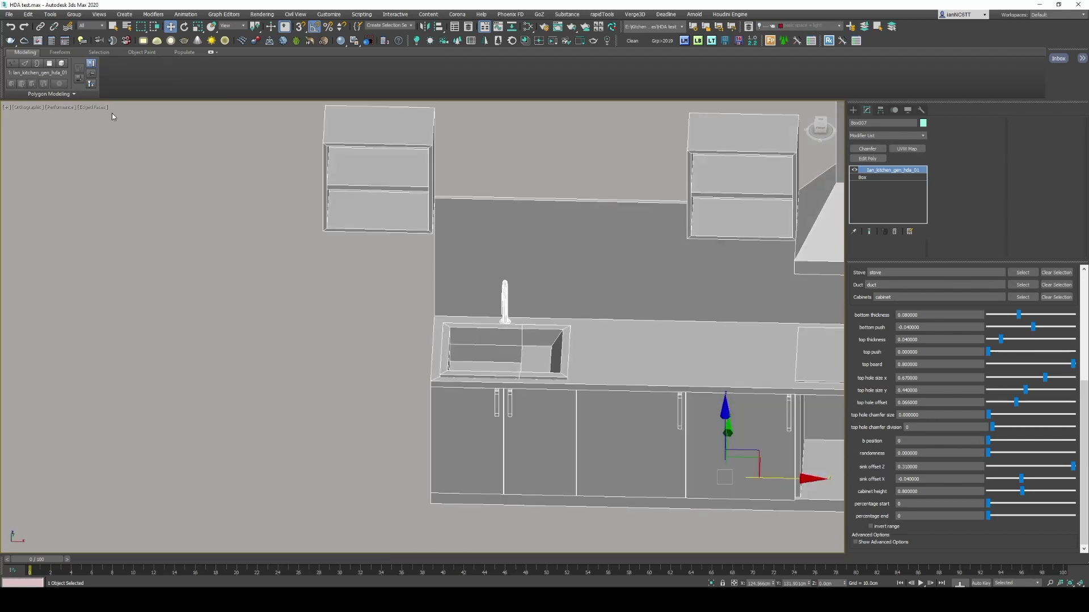
pyautogui.click(59, 107)
pyautogui.click(73, 134)
pyautogui.scroll(-5, 590, 262)
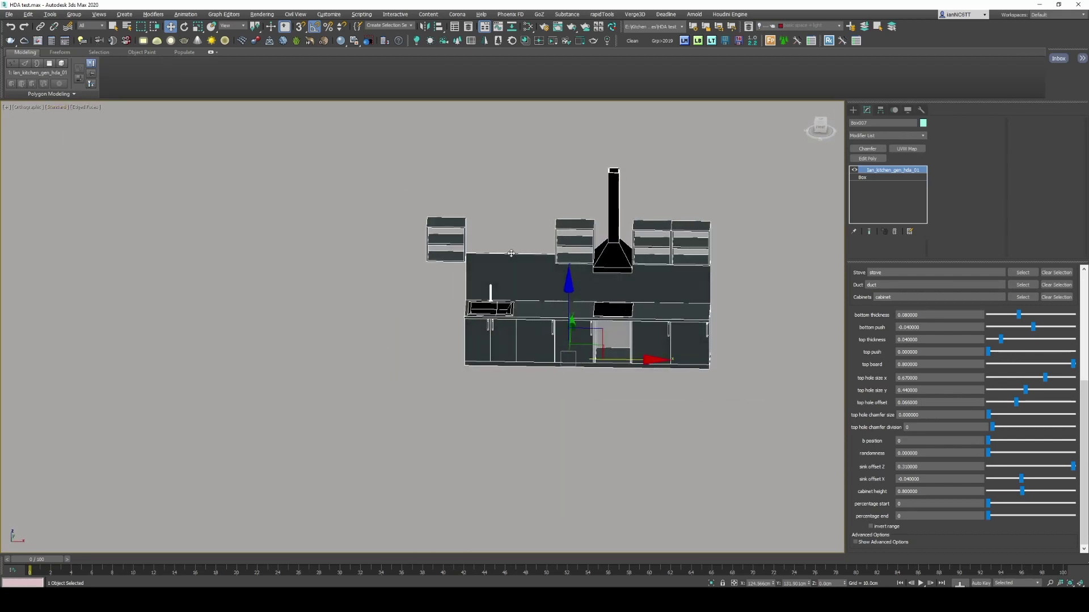
# Step: Examine the whole kitchen run with its sink, stove, duct and upper cabinets
pyautogui.scroll(2, 554, 270)
pyautogui.moveTo(589, 262)
pyautogui.keyDown('alt'); pyautogui.mouseDown(button='middle')
pyautogui.moveTo(554, 270)
pyautogui.moveTo(627, 275)
pyautogui.moveTo(576, 275)
pyautogui.moveTo(593, 253)
pyautogui.mouseUp(button='middle'); pyautogui.keyUp('alt')
pyautogui.scroll(2, 590, 273)
pyautogui.scroll(-2, 627, 274)
pyautogui.scroll(2, 593, 253)
pyautogui.scroll(-3, 370, 187)
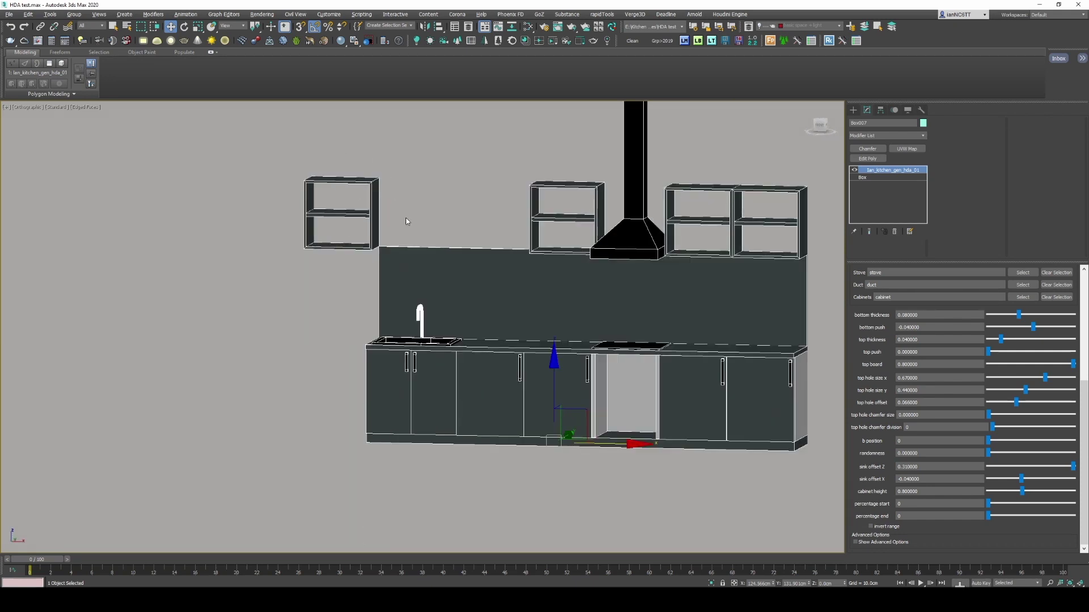
pyautogui.keyDown('alt'); pyautogui.moveTo(406, 221); pyautogui.dragTo(407, 227, button='middle'); pyautogui.keyUp('alt')
pyautogui.keyDown('alt'); pyautogui.moveTo(473, 323); pyautogui.dragTo(528, 335, button='middle'); pyautogui.keyUp('alt')
# Step: Maximize the Corona camera view and set the b position to 4
pyautogui.hotkey('alt', 'w')
pyautogui.middleClick(615, 357)
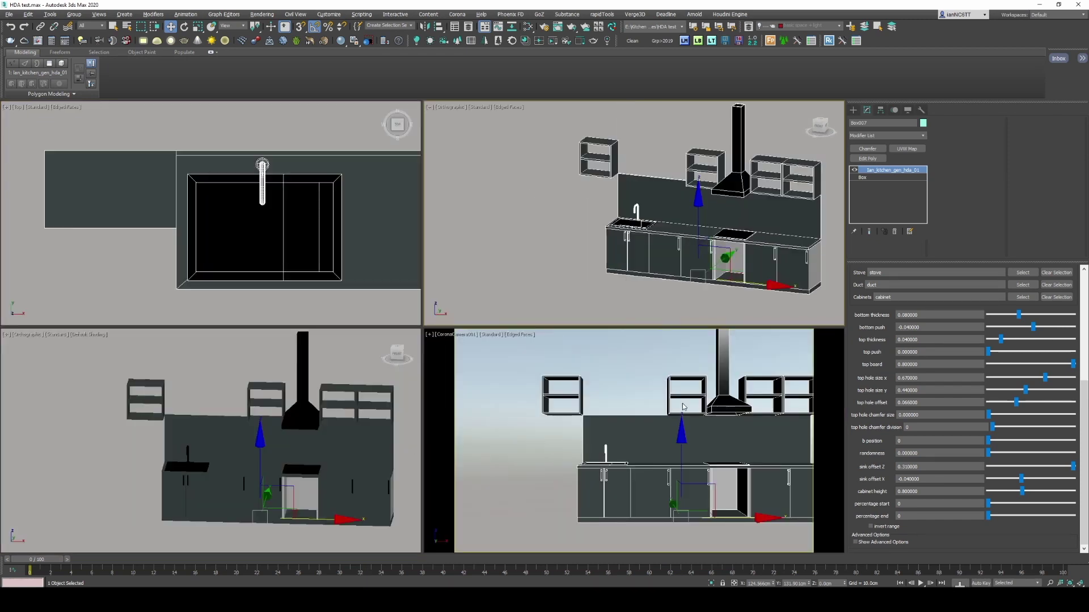
pyautogui.hotkey('alt', 'w')
pyautogui.press('F4')
pyautogui.press('F4')
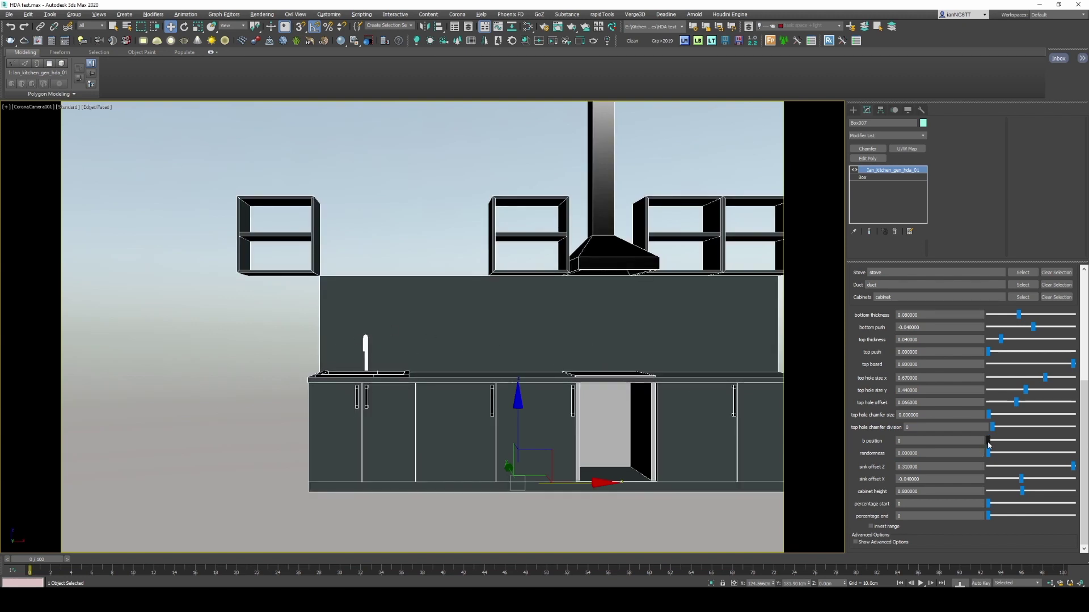
pyautogui.moveTo(989, 441); pyautogui.dragTo(1022, 442)
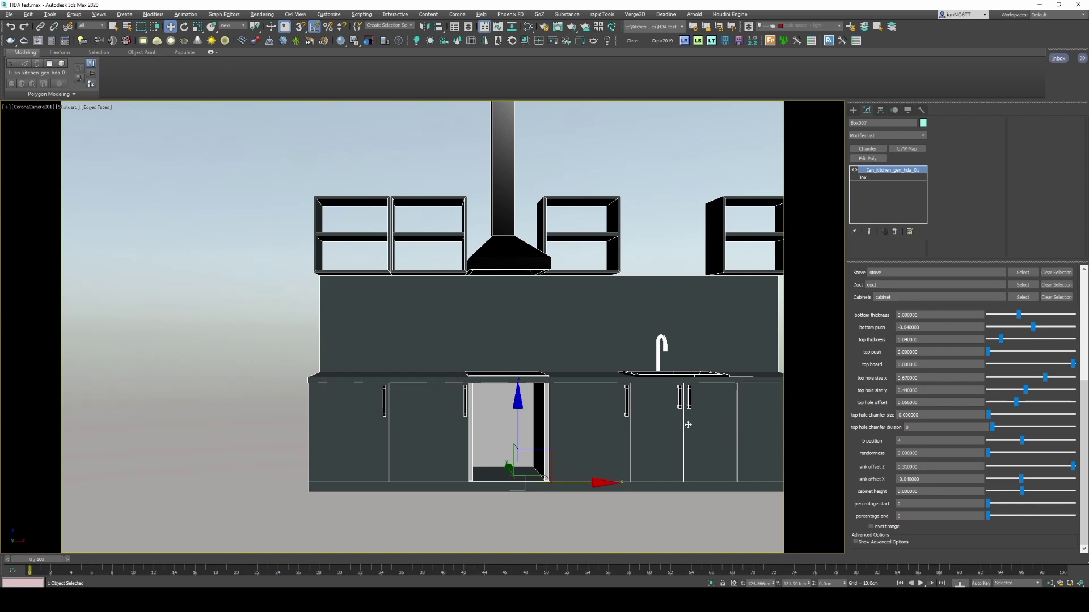
# Step: Set the randomness to 6.4 and the percentage end to 2, and check the cabinets without edges
pyautogui.moveTo(988, 455); pyautogui.dragTo(1017, 455)
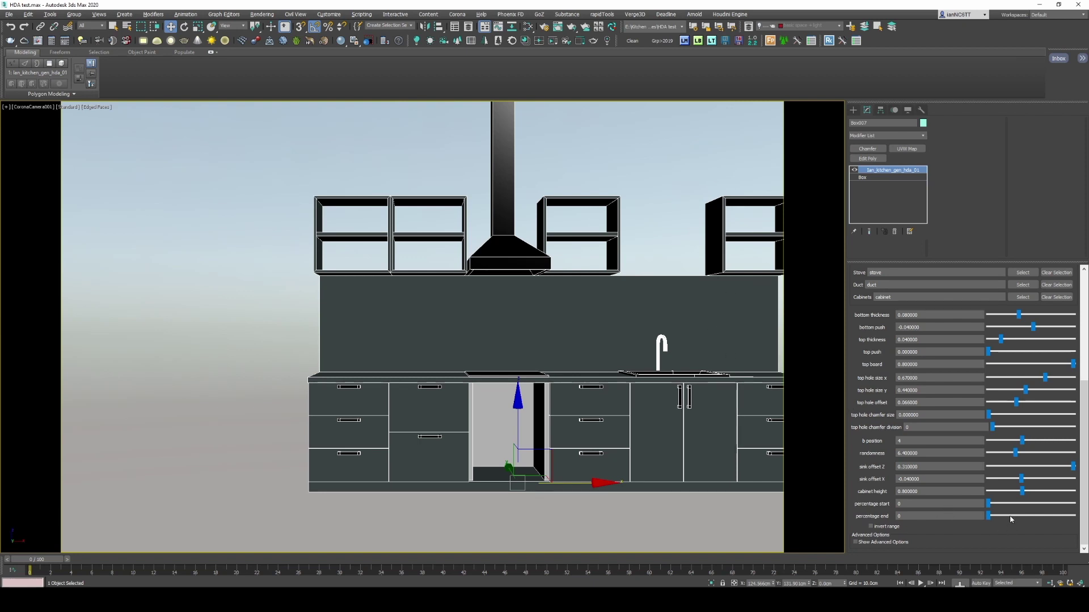
pyautogui.moveTo(990, 518); pyautogui.dragTo(1005, 517)
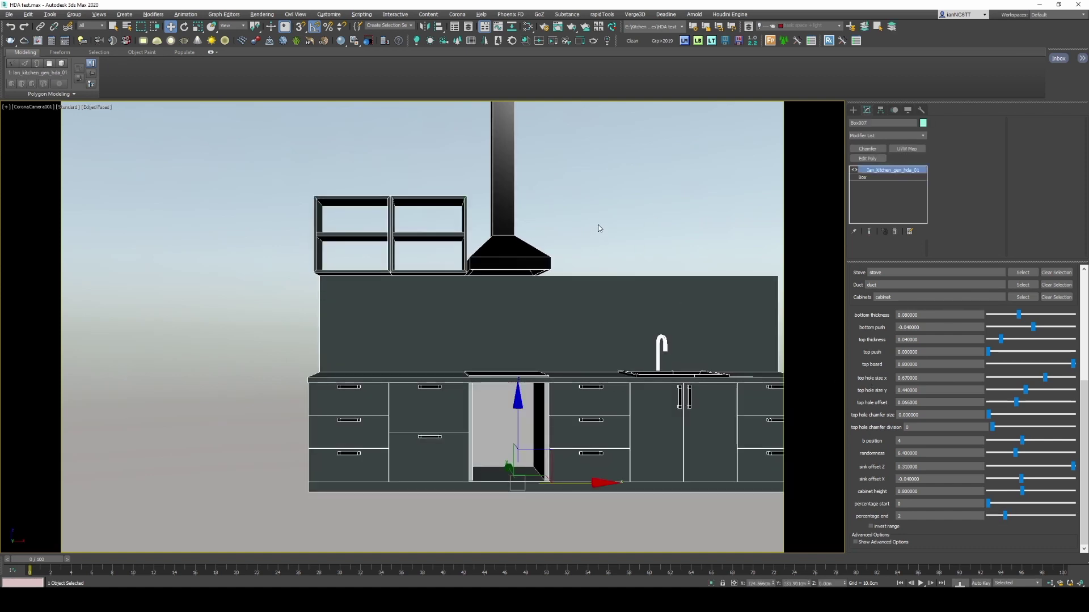
pyautogui.press('F4')
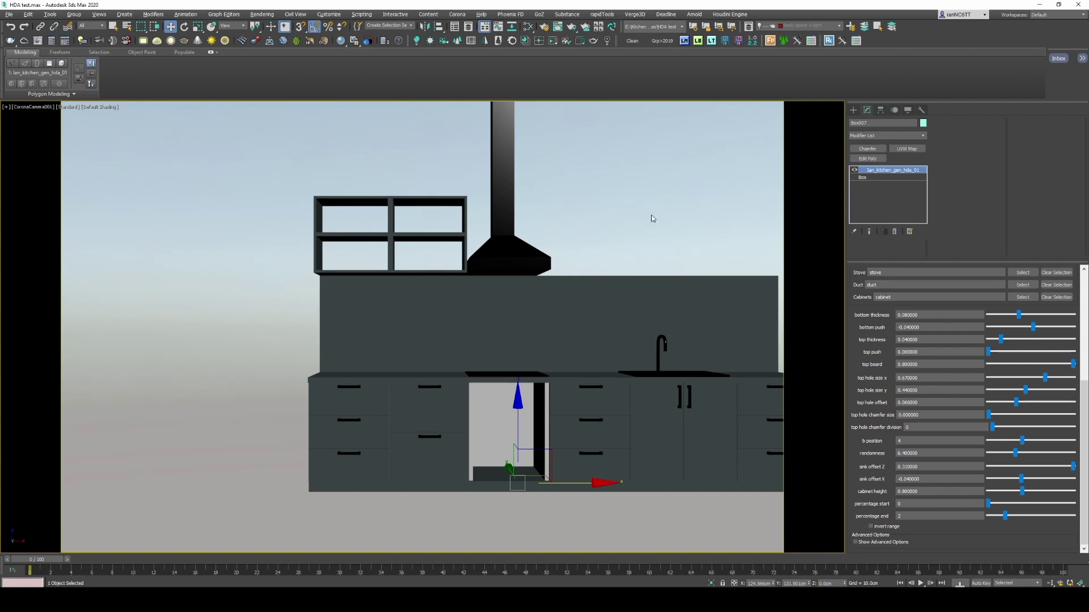
pyautogui.press('F4')
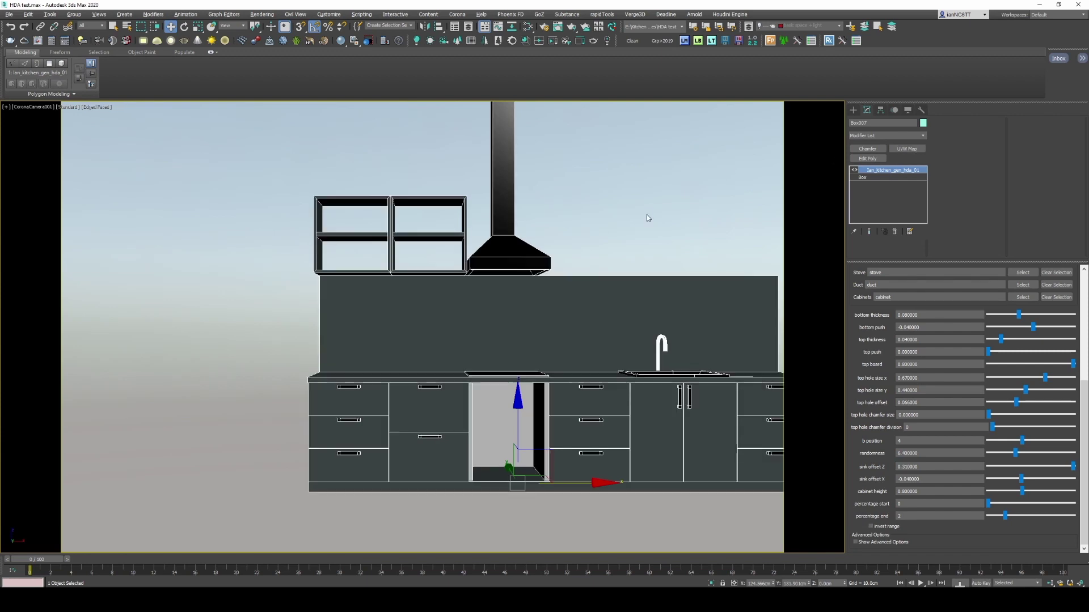
# Step: Add an Edit Poly modifier and a Chamfer modifier on top of the kitchen generator
pyautogui.click(869, 159)
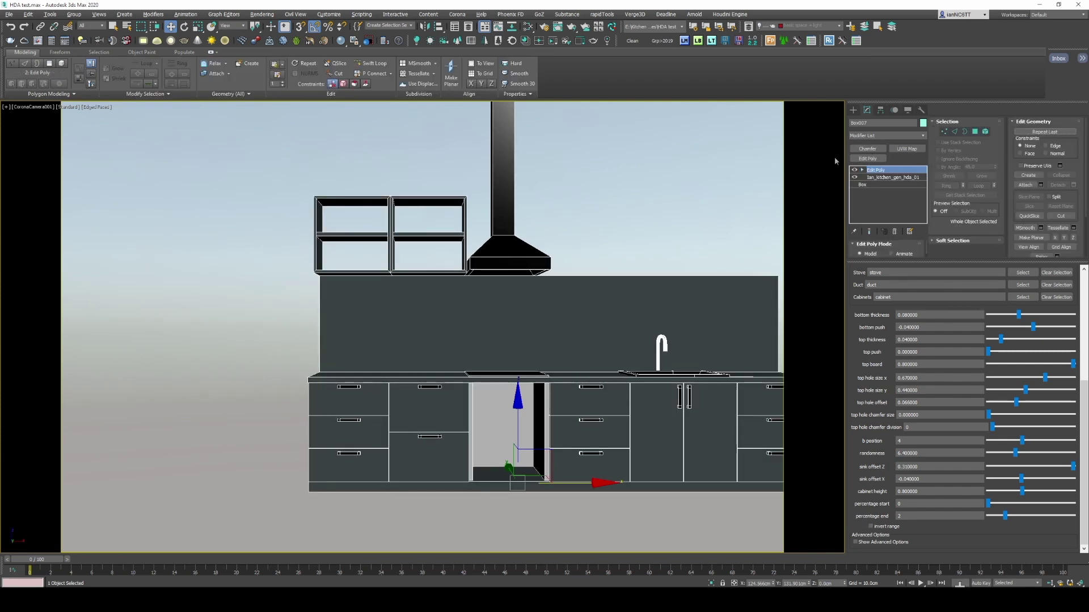
pyautogui.click(892, 137)
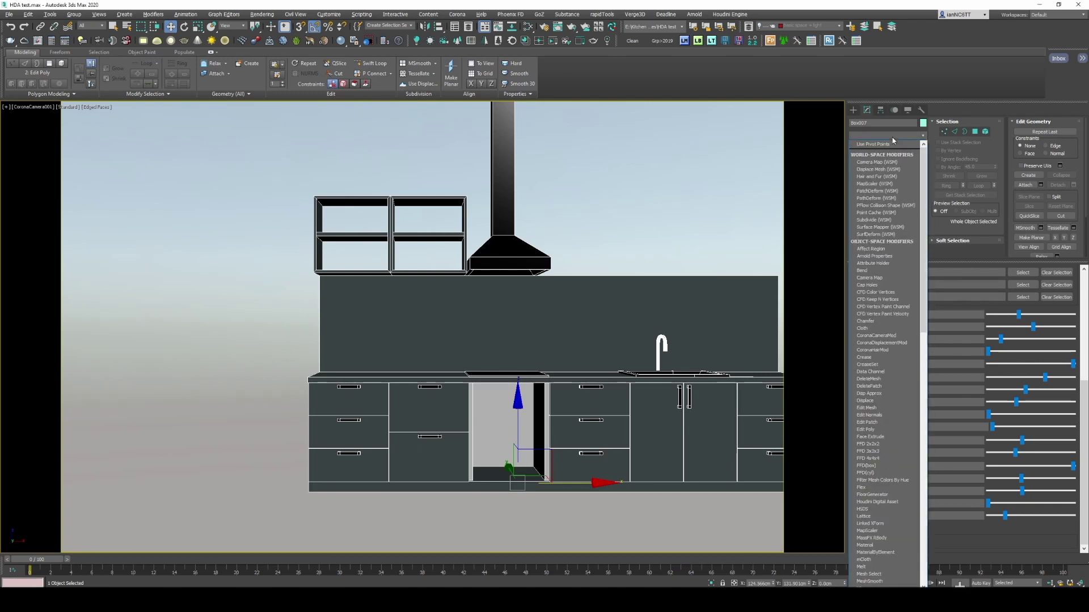
pyautogui.write('ch')
pyautogui.press('Return')
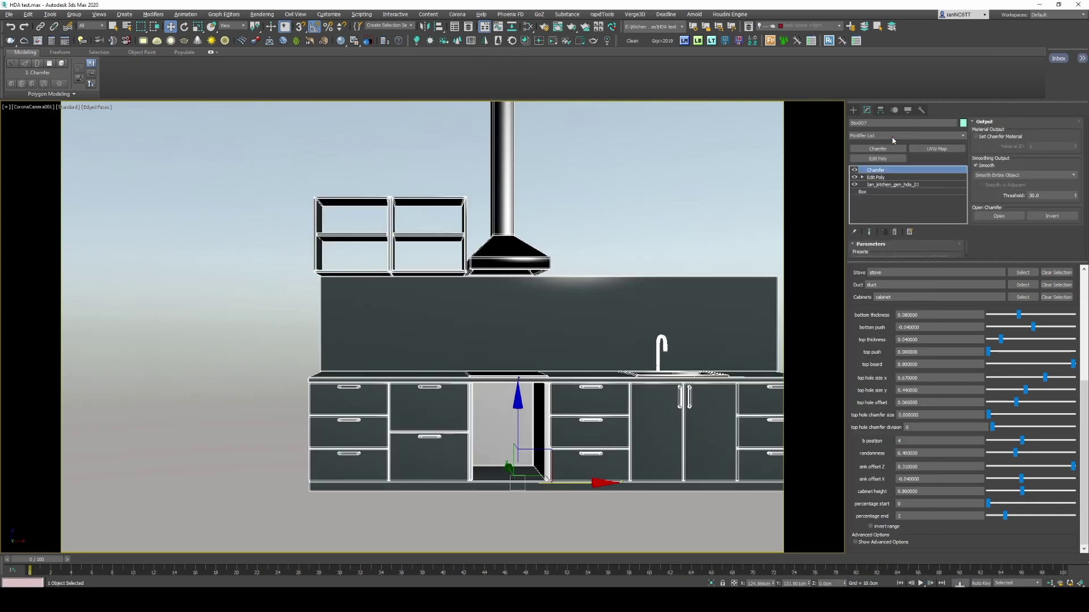
# Step: Examine the chamfered edges on the countertop, drawers, faucet and sink up close in the maximized orthographic view
pyautogui.hotkey('alt', 'w')
pyautogui.middleClick(672, 196)
pyautogui.hotkey('alt', 'w')
pyautogui.keyDown('alt'); pyautogui.moveTo(629, 258); pyautogui.dragTo(645, 222, button='middle'); pyautogui.keyUp('alt')
pyautogui.keyDown('alt'); pyautogui.moveTo(645, 221); pyautogui.dragTo(654, 290, button='middle'); pyautogui.keyUp('alt')
pyautogui.scroll(8, 670, 357)
pyautogui.scroll(-6, 671, 357)
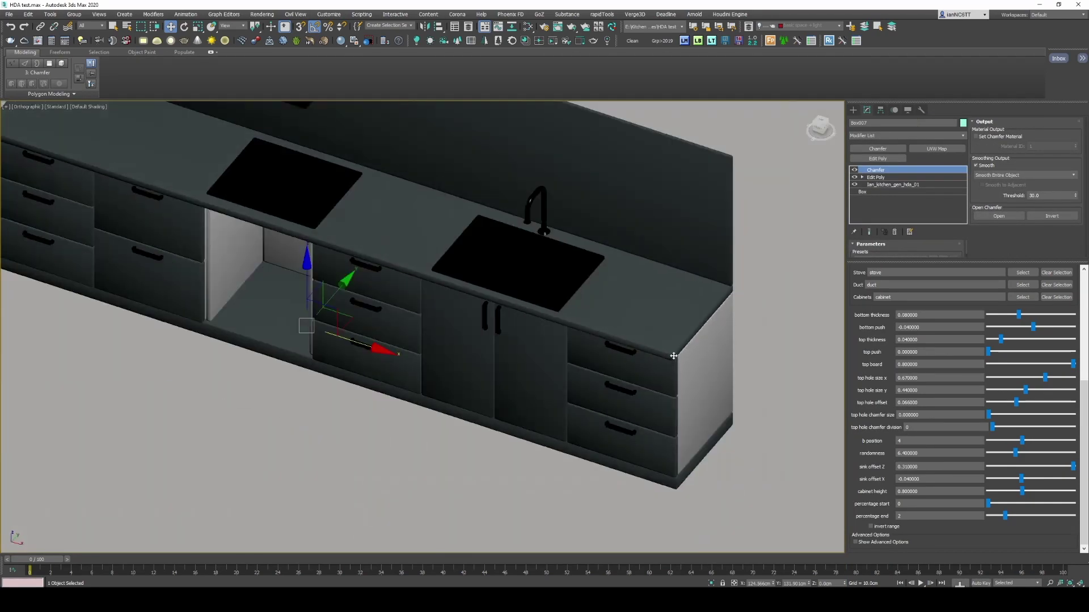
pyautogui.scroll(-1, 420, 281)
pyautogui.scroll(5, 406, 271)
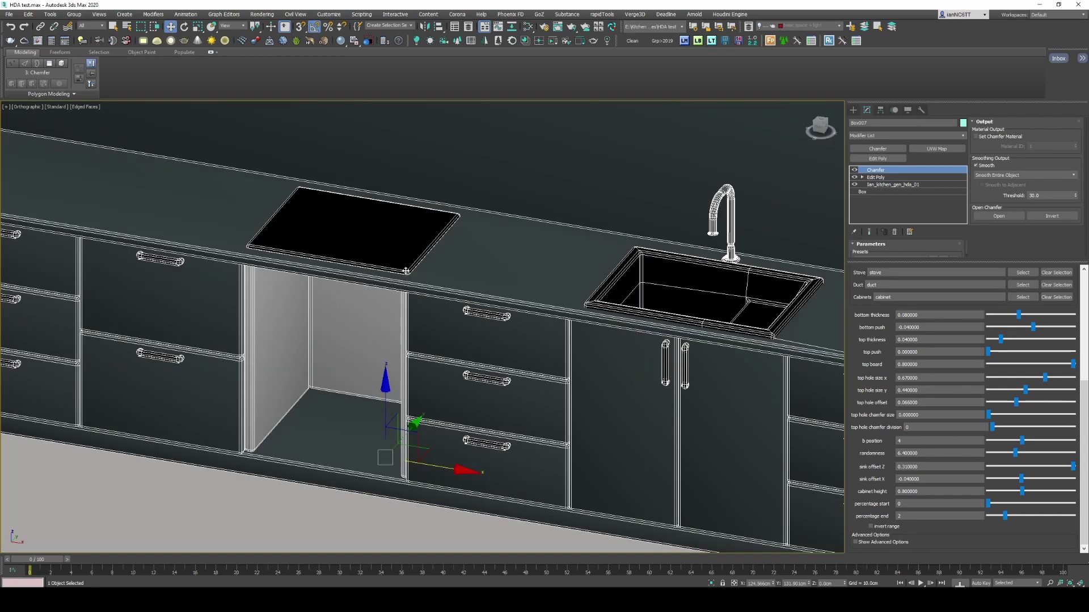
pyautogui.scroll(-4, 406, 271)
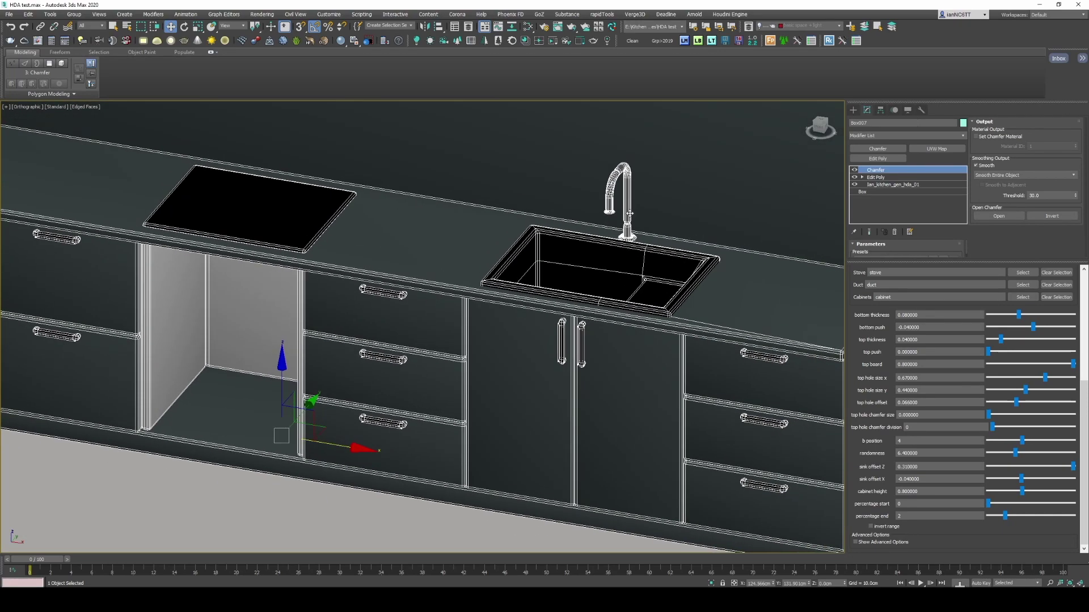
pyautogui.scroll(6, 637, 231)
pyautogui.scroll(-5, 625, 242)
pyautogui.scroll(1, 611, 254)
pyautogui.scroll(3, 612, 254)
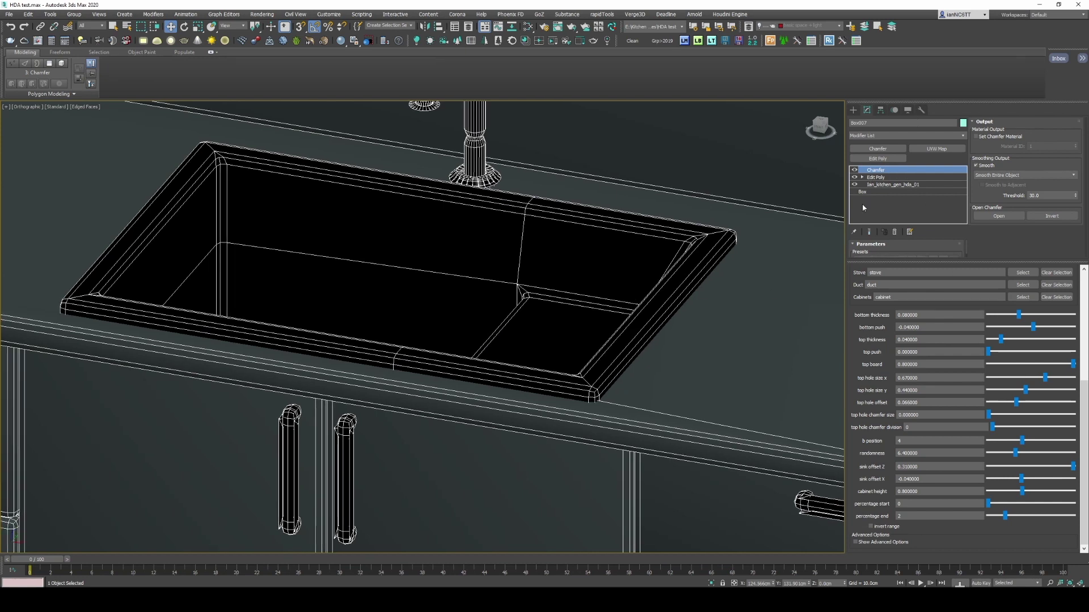
# Step: Filter the chamfer by Unsmoothed Edges and set its amount to 0.15 cm
pyautogui.moveTo(973, 262); pyautogui.dragTo(971, 403)
pyautogui.scroll(-4, 876, 311)
pyautogui.scroll(-1, 881, 312)
pyautogui.click(907, 352)
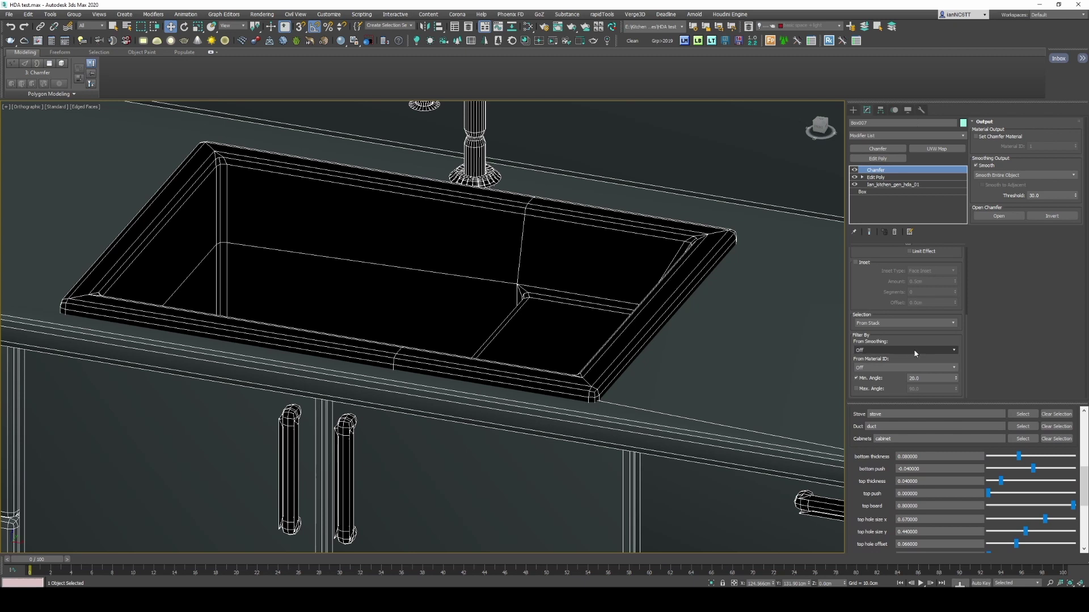
pyautogui.click(883, 372)
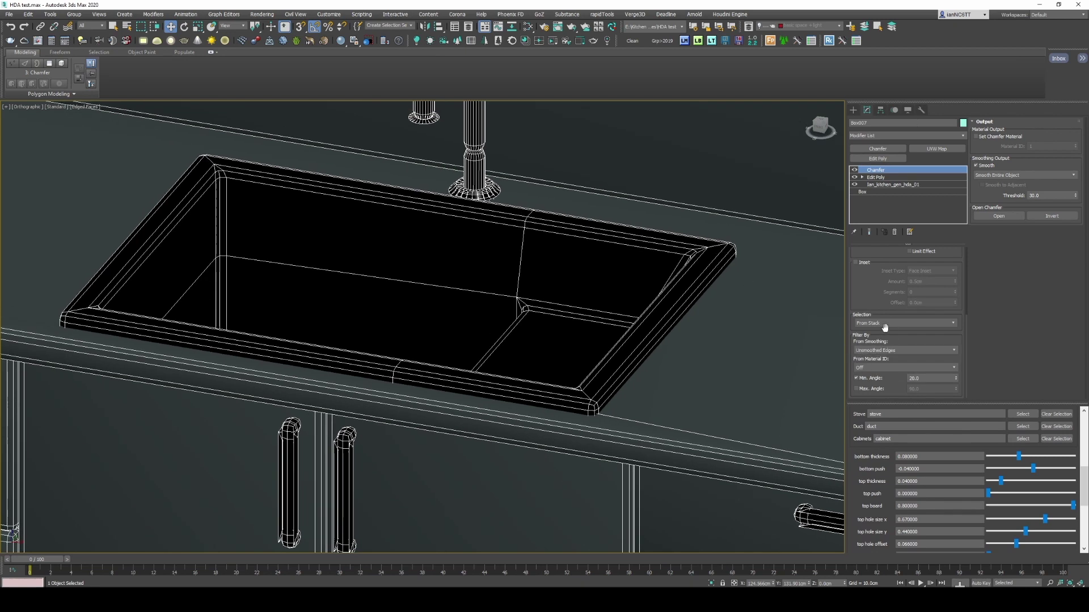
pyautogui.scroll(4, 884, 329)
pyautogui.write('.15')
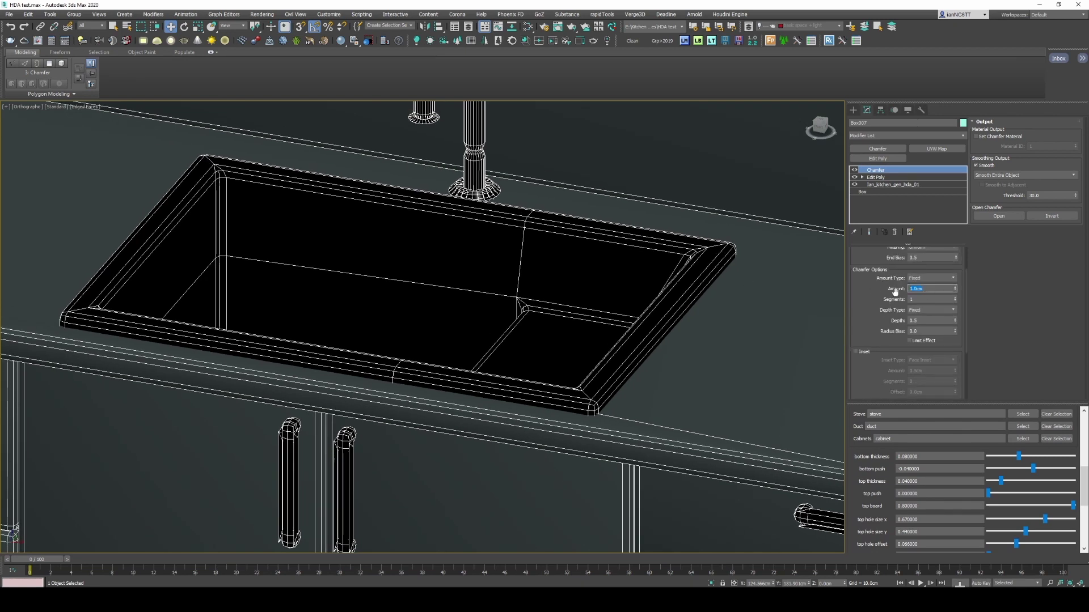
pyautogui.press('Return')
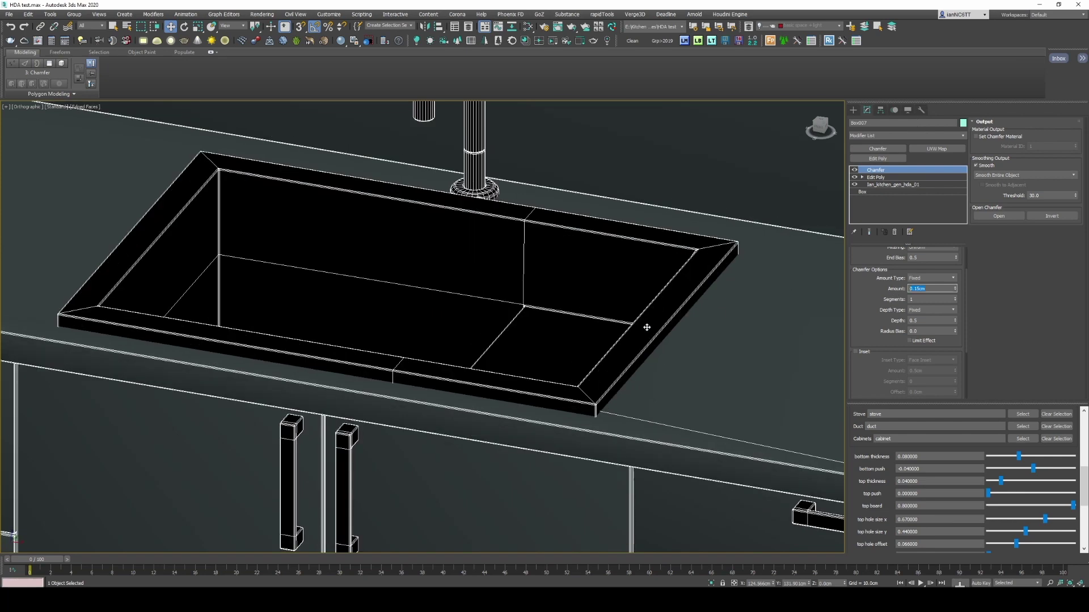
# Step: Inspect the chamfered edges around the faucet base, duct, stove and drawer fronts
pyautogui.scroll(10, 510, 202)
pyautogui.scroll(-3, 510, 201)
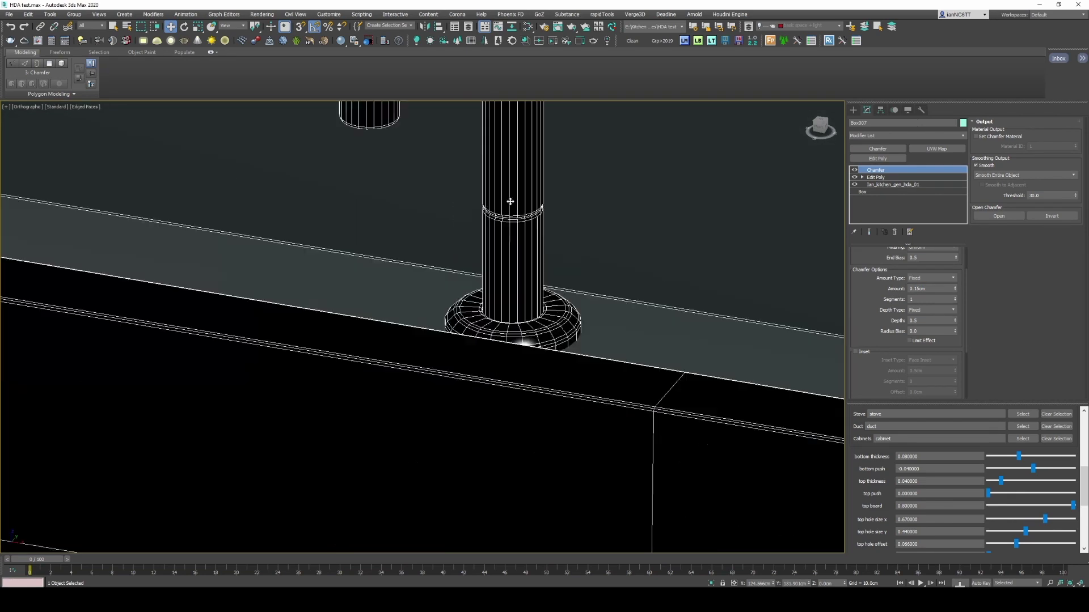
pyautogui.scroll(-15, 510, 202)
pyautogui.scroll(12, 490, 243)
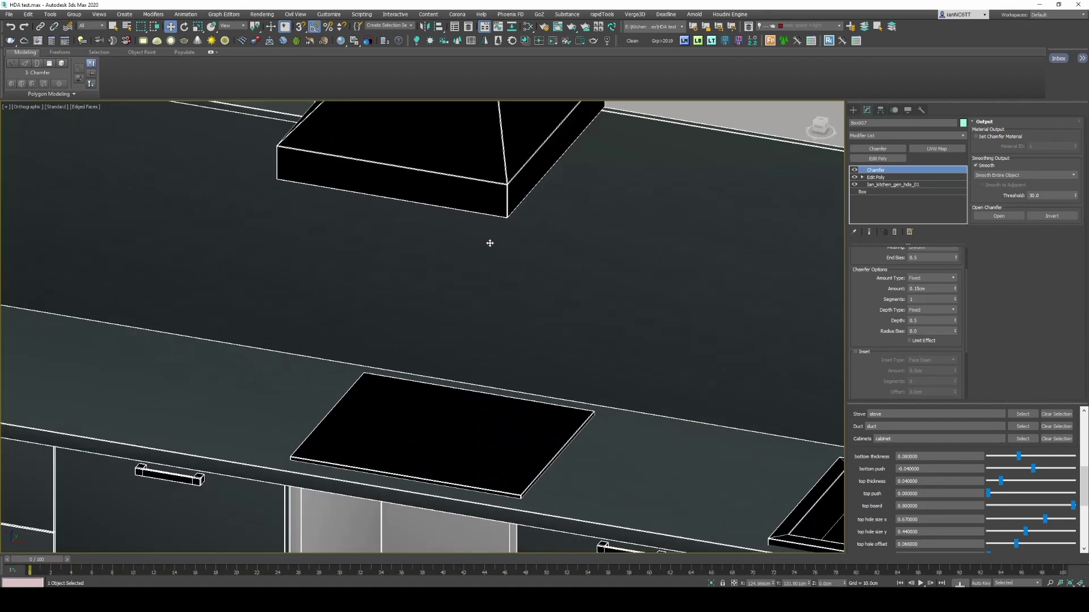
pyautogui.moveTo(506, 367); pyautogui.dragTo(435, 303, button='middle')
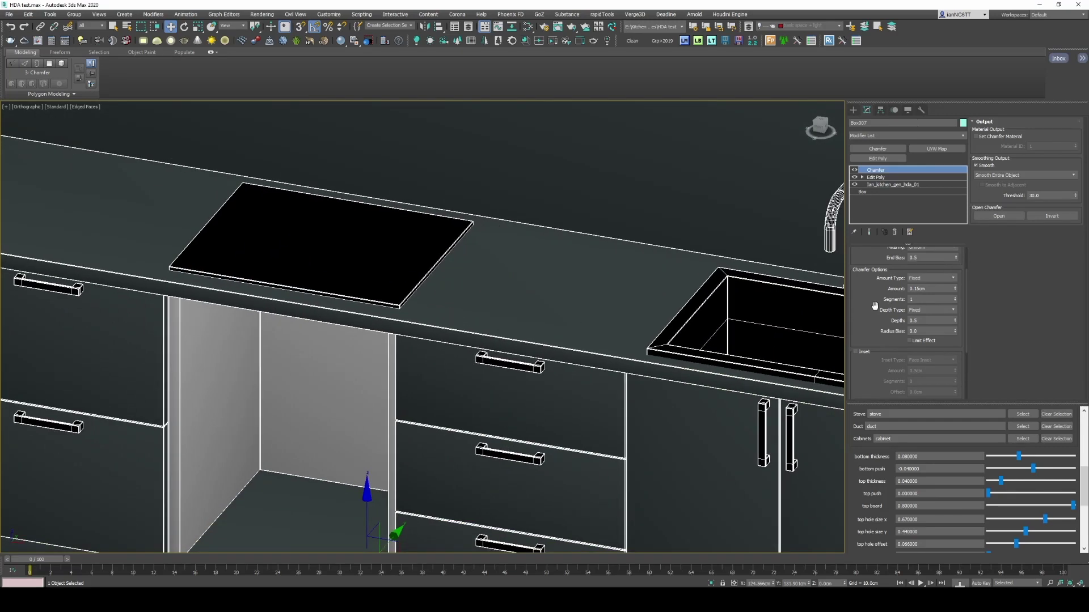
# Step: Set the chamfer's segments to 2 and restrict its smoothing to Smooth Chamfers Only
pyautogui.click(955, 298)
pyautogui.click(1024, 175)
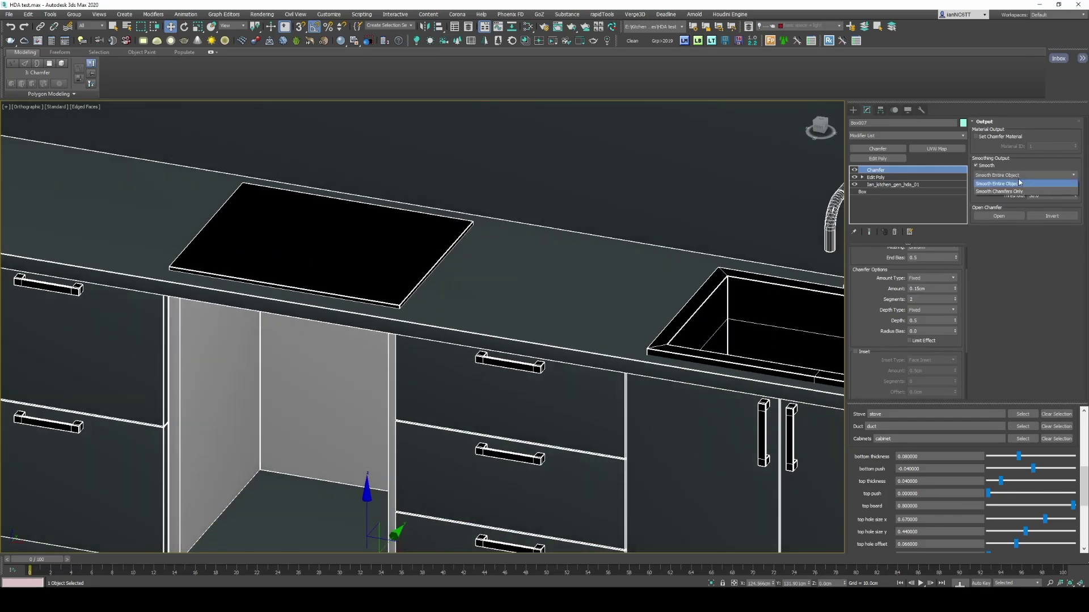
pyautogui.click(1005, 191)
# Step: Examine the chamfer smoothing on the countertop, stove and drawers with and without edged faces
pyautogui.scroll(-8, 596, 306)
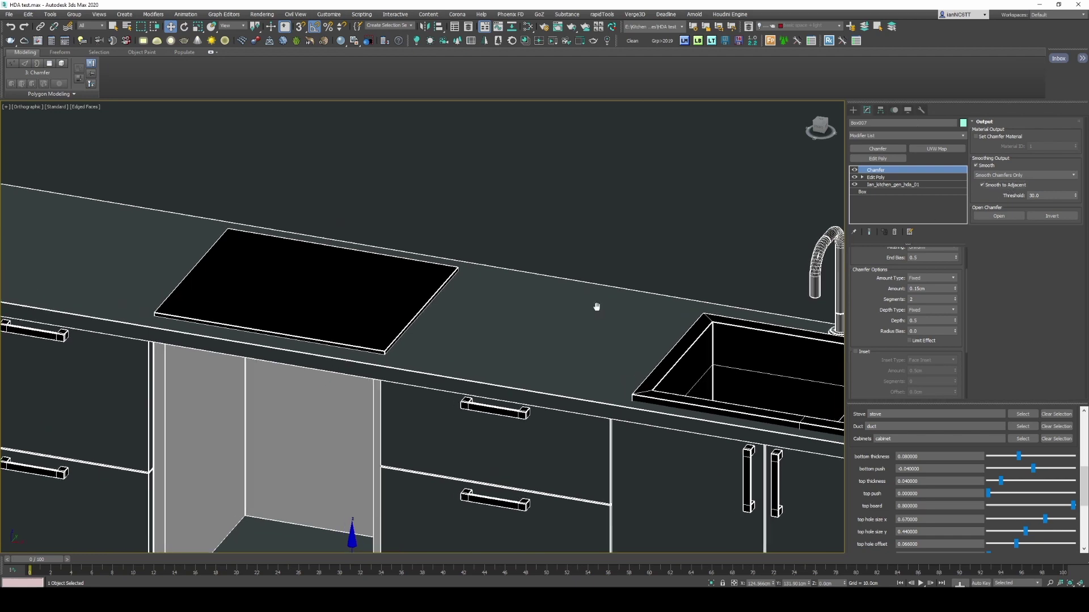
pyautogui.press('F4')
pyautogui.scroll(5, 602, 297)
pyautogui.keyDown('alt'); pyautogui.moveTo(615, 278); pyautogui.dragTo(520, 287, button='middle'); pyautogui.keyUp('alt')
pyautogui.scroll(4, 486, 310)
pyautogui.press('F4')
pyautogui.scroll(2, 444, 293)
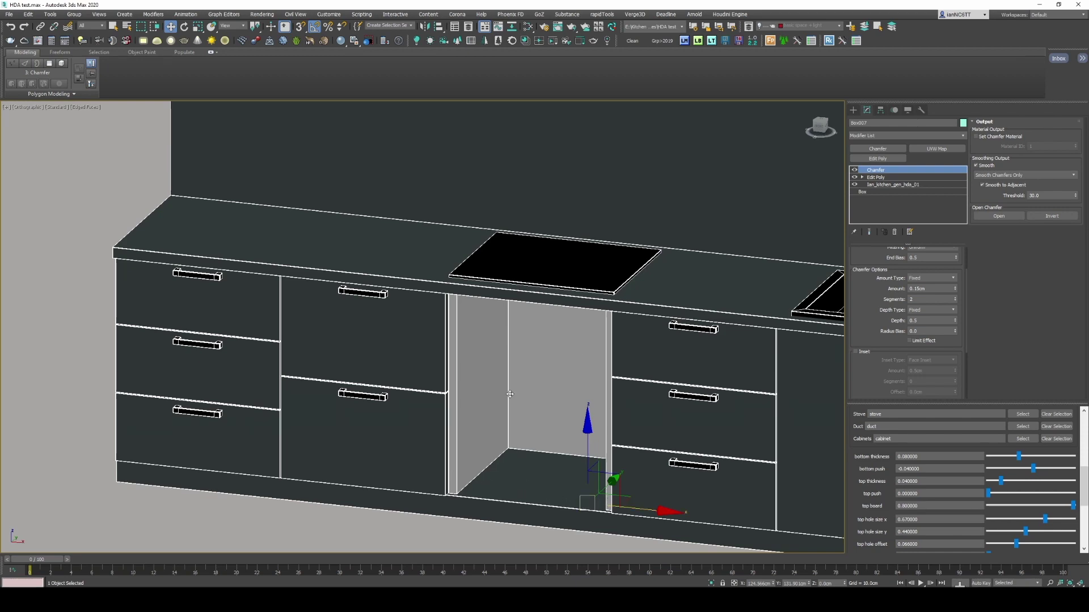
# Step: Inspect the chamfered edges on the open wall cabinets and the duct hood
pyautogui.moveTo(587, 367); pyautogui.dragTo(445, 350, button='middle')
pyautogui.scroll(-2, 577, 365)
pyautogui.keyDown('alt'); pyautogui.moveTo(734, 318); pyautogui.dragTo(733, 289, button='middle'); pyautogui.keyUp('alt')
pyautogui.moveTo(458, 170); pyautogui.dragTo(524, 313, button='middle')
pyautogui.keyDown('alt'); pyautogui.moveTo(524, 313); pyautogui.dragTo(561, 324, button='middle'); pyautogui.keyUp('alt')
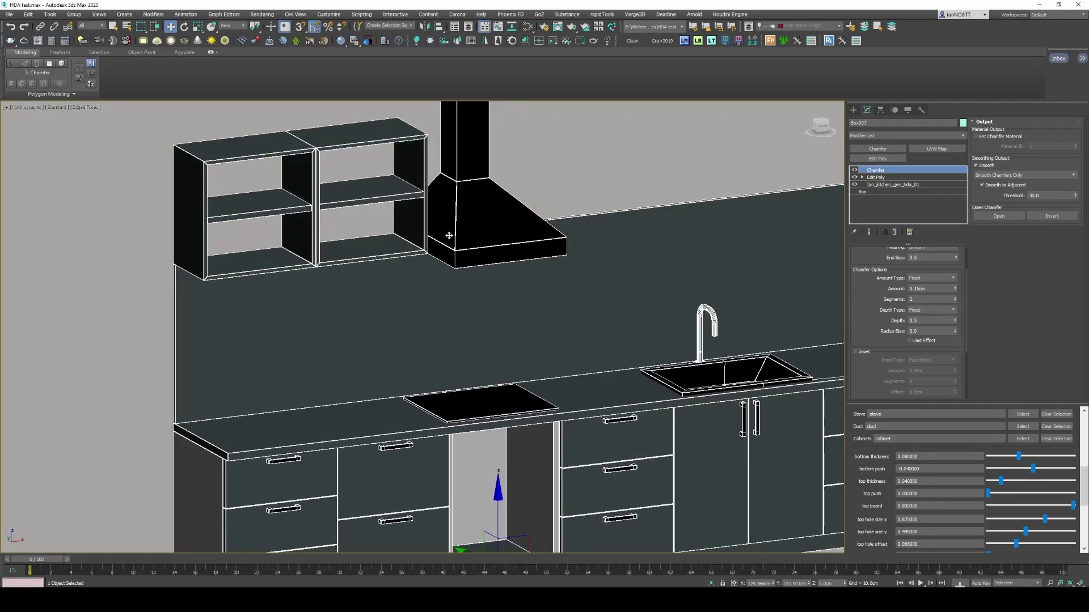
pyautogui.scroll(5, 330, 170)
pyautogui.scroll(-4, 343, 177)
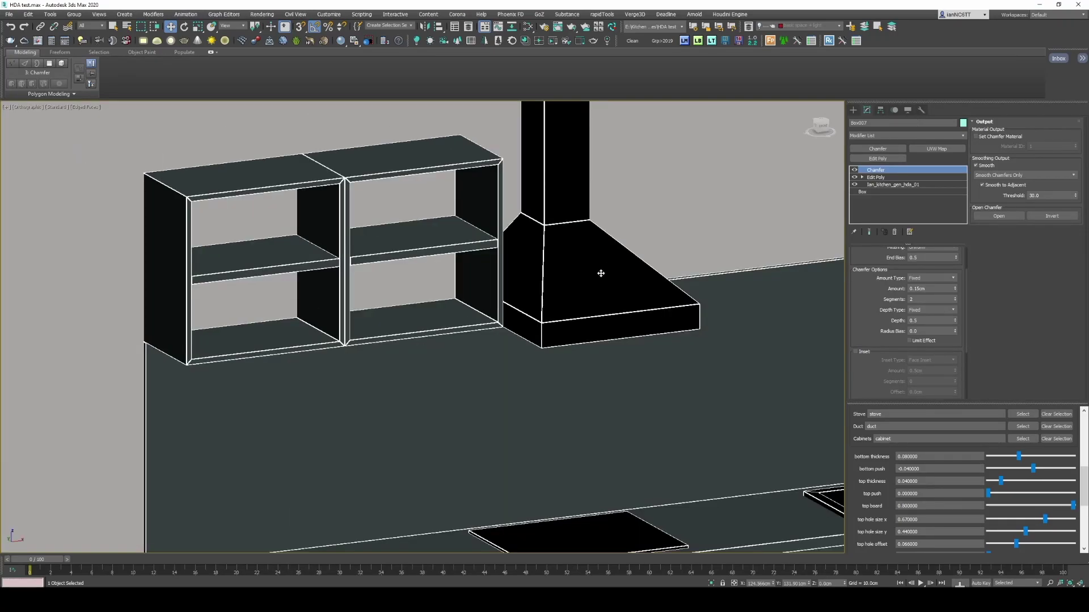
pyautogui.scroll(-4, 601, 273)
pyautogui.moveTo(601, 274)
pyautogui.keyDown('alt'); pyautogui.mouseDown(button='middle')
pyautogui.moveTo(596, 251)
pyautogui.moveTo(576, 267)
pyautogui.moveTo(591, 278)
pyautogui.mouseUp(button='middle'); pyautogui.keyUp('alt')
# Step: Deselect the kitchen and show the CoronaCamera001 view maximized and shaded without edged faces
pyautogui.click(722, 245)
pyautogui.hotkey('alt', 'w')
pyautogui.click(688, 355)
pyautogui.hotkey('alt', 'w')
pyautogui.press('q')
pyautogui.press('F4')
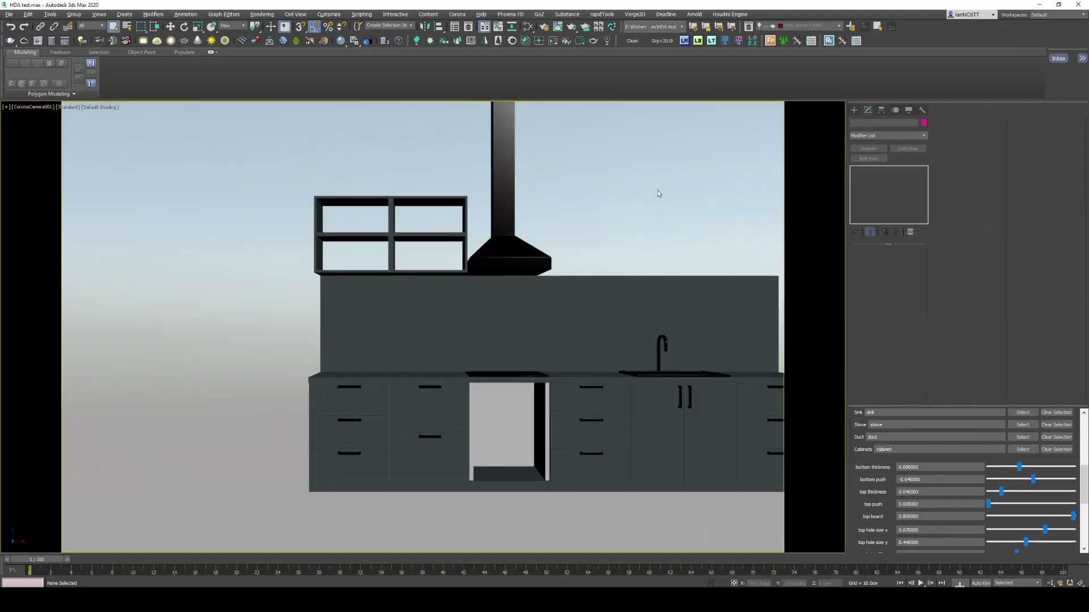
# Step: Unhide the space + light layer and start a Corona interactive render of the camera view
pyautogui.click(808, 27)
pyautogui.click(805, 37)
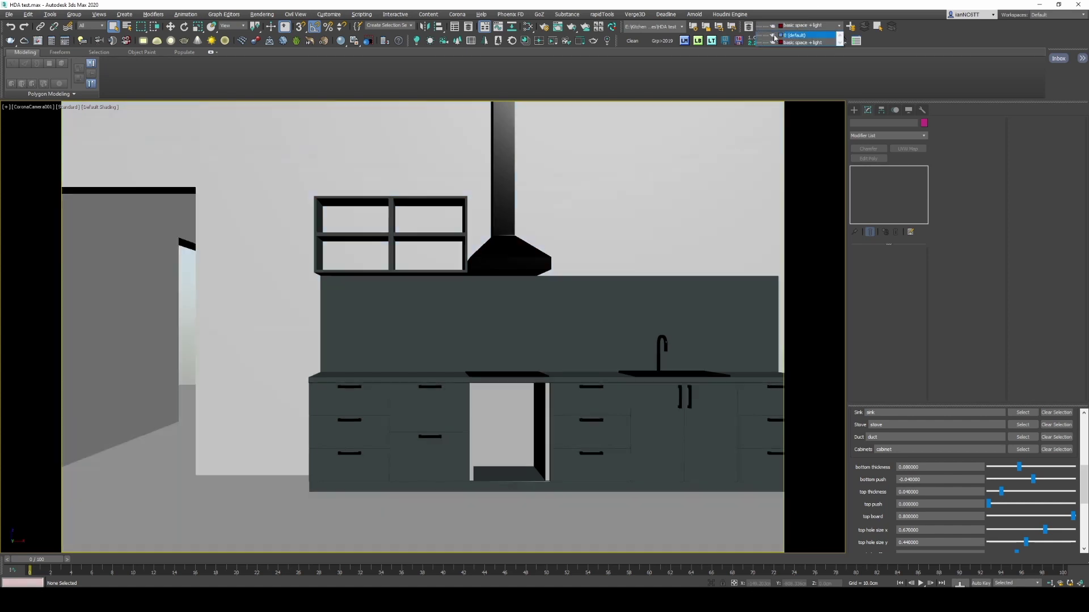
pyautogui.click(579, 42)
pyautogui.moveTo(668, 104); pyautogui.dragTo(700, 72)
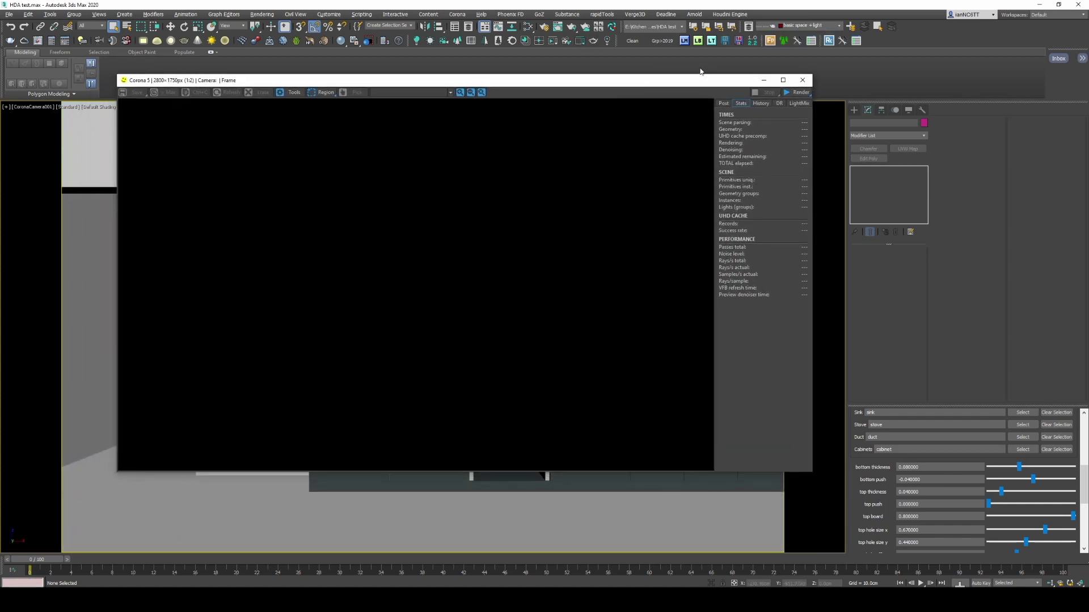
pyautogui.click(797, 92)
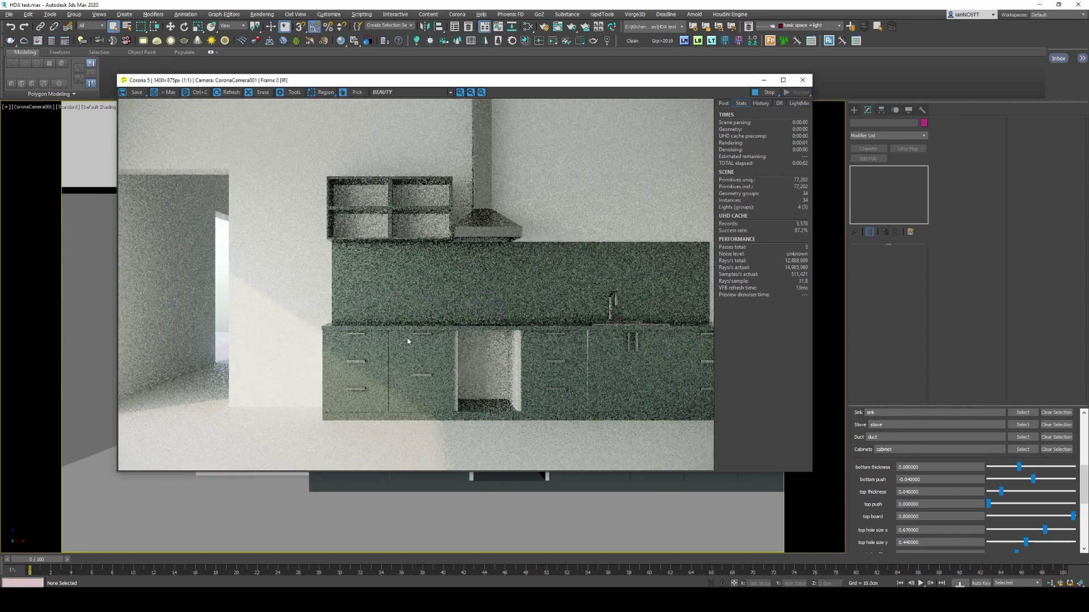
pyautogui.scroll(3, 407, 338)
pyautogui.scroll(-3, 407, 312)
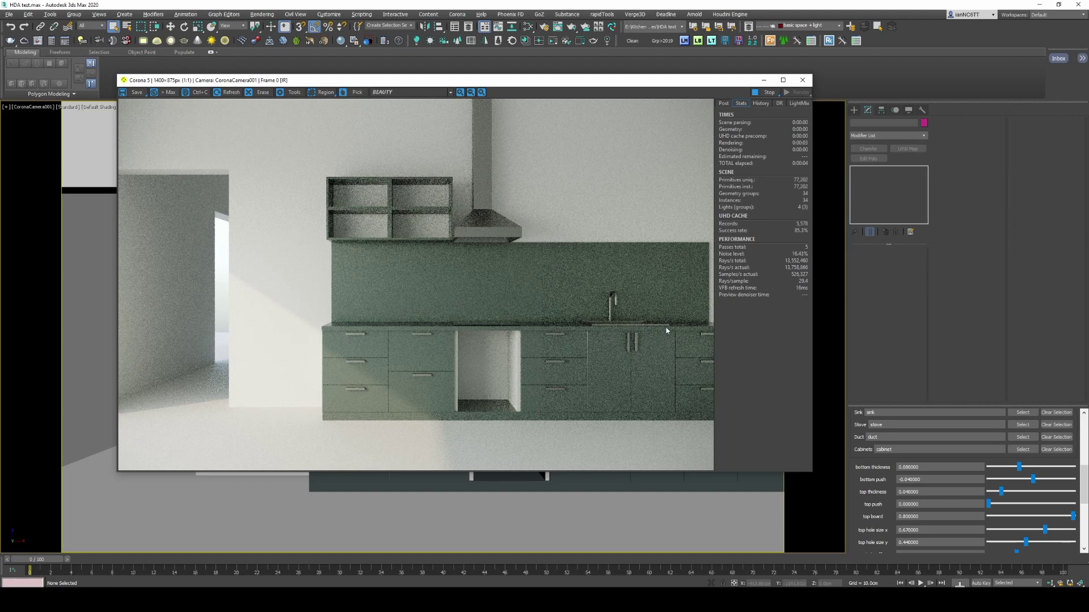
pyautogui.moveTo(462, 87); pyautogui.dragTo(459, 54)
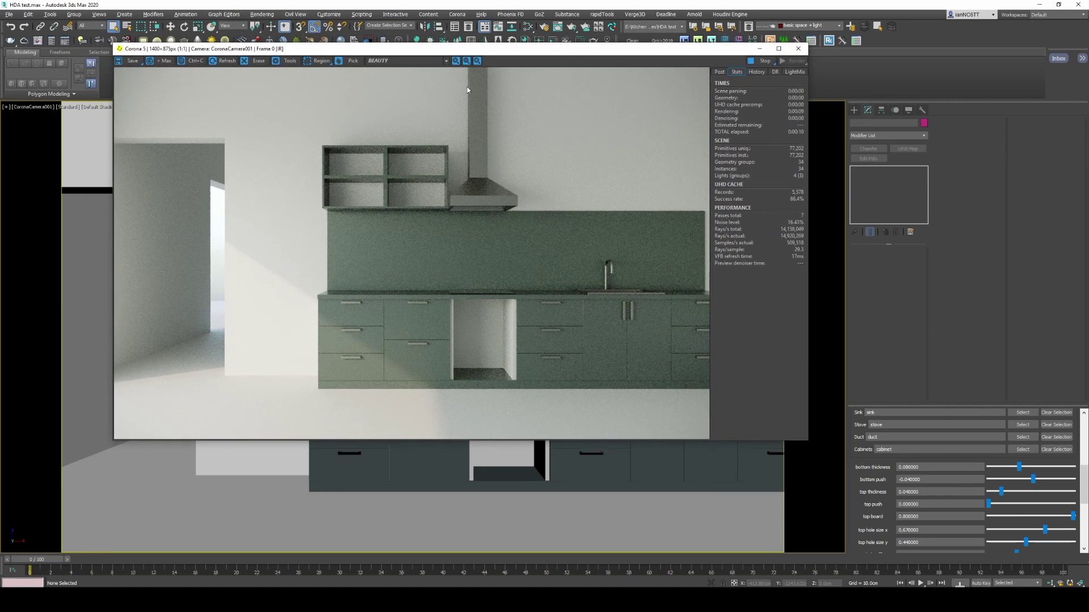
# Step: Select the kitchen's generator modifier in the stack and raise its randomness to about 12
pyautogui.click(596, 469)
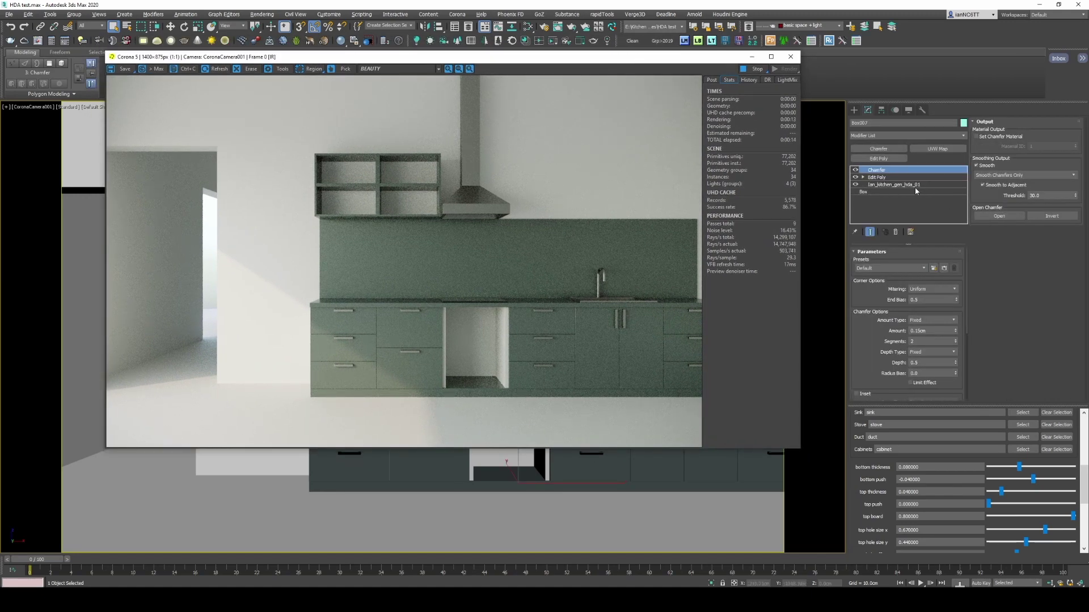
pyautogui.click(893, 185)
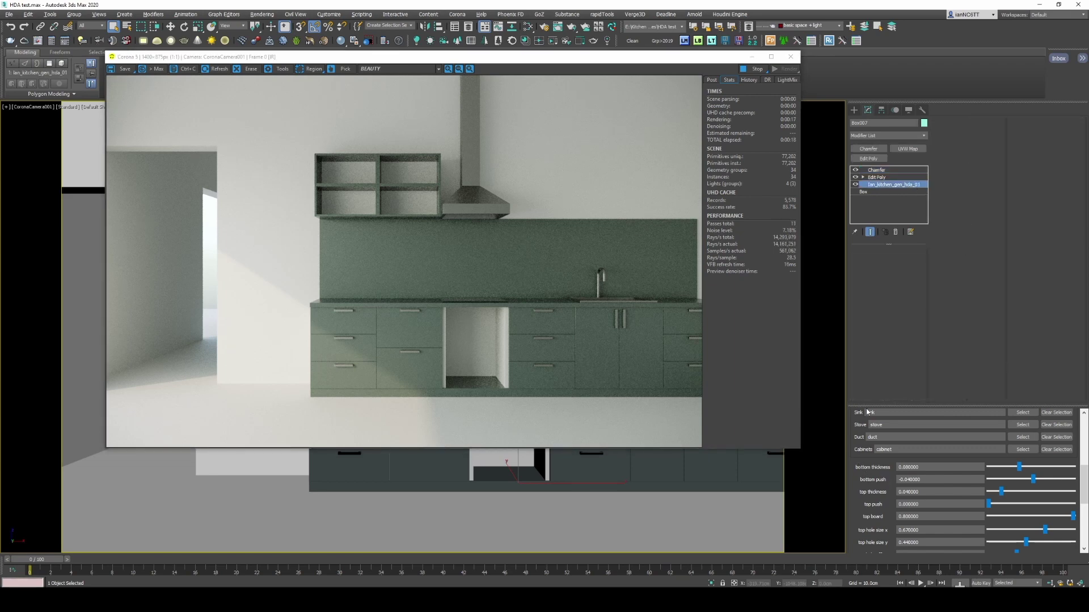
pyautogui.moveTo(867, 407); pyautogui.dragTo(935, 238)
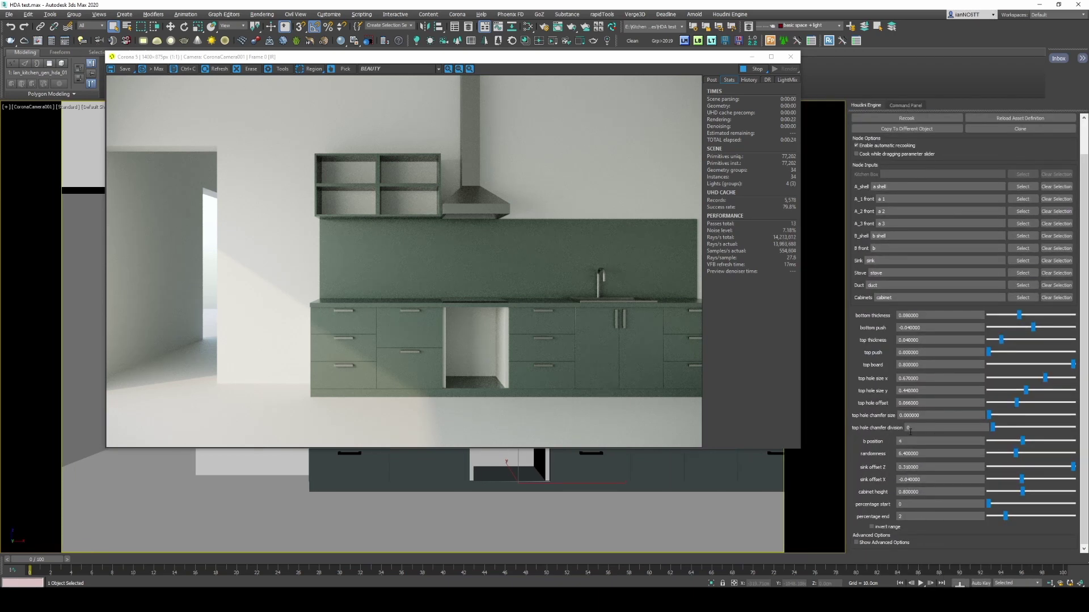
pyautogui.moveTo(1020, 455); pyautogui.dragTo(1042, 454)
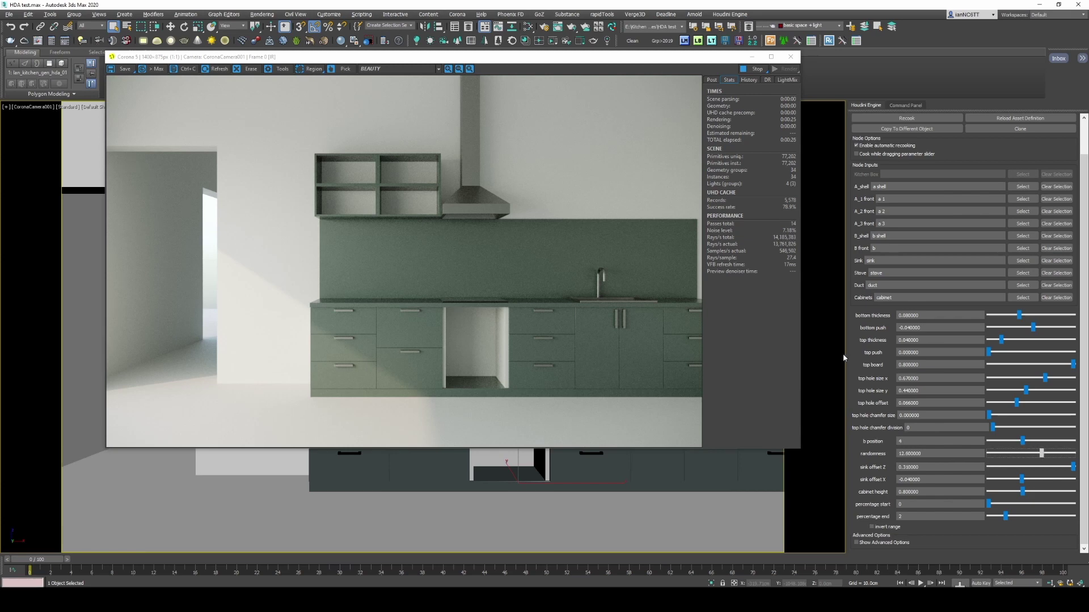
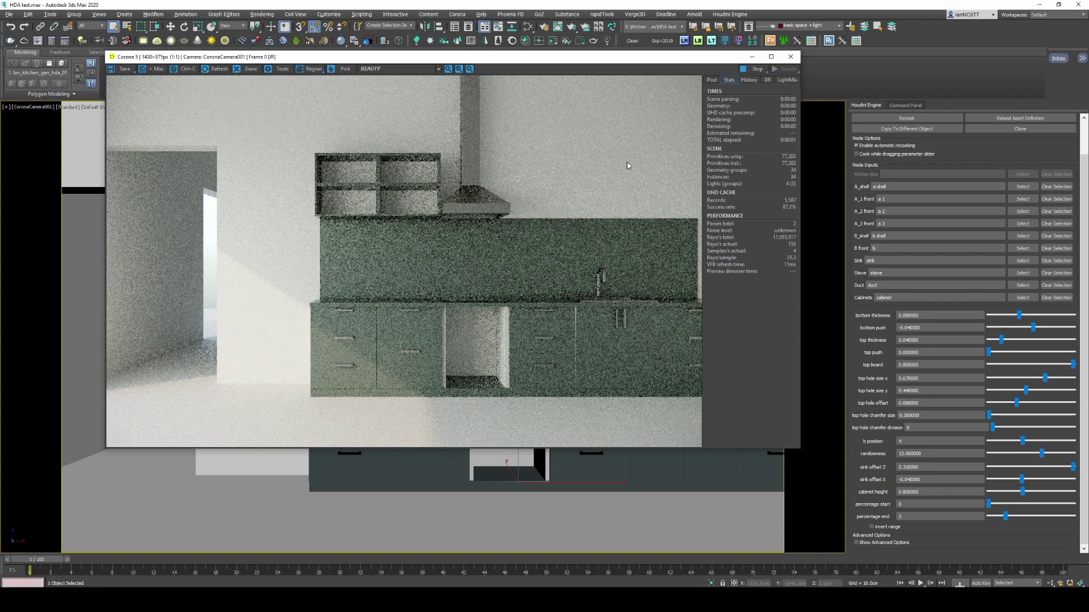
# Step: Set the percentage end to 0 and examine the wall cabinets above the counter in the interactive render
pyautogui.scroll(2, 452, 318)
pyautogui.scroll(-2, 454, 309)
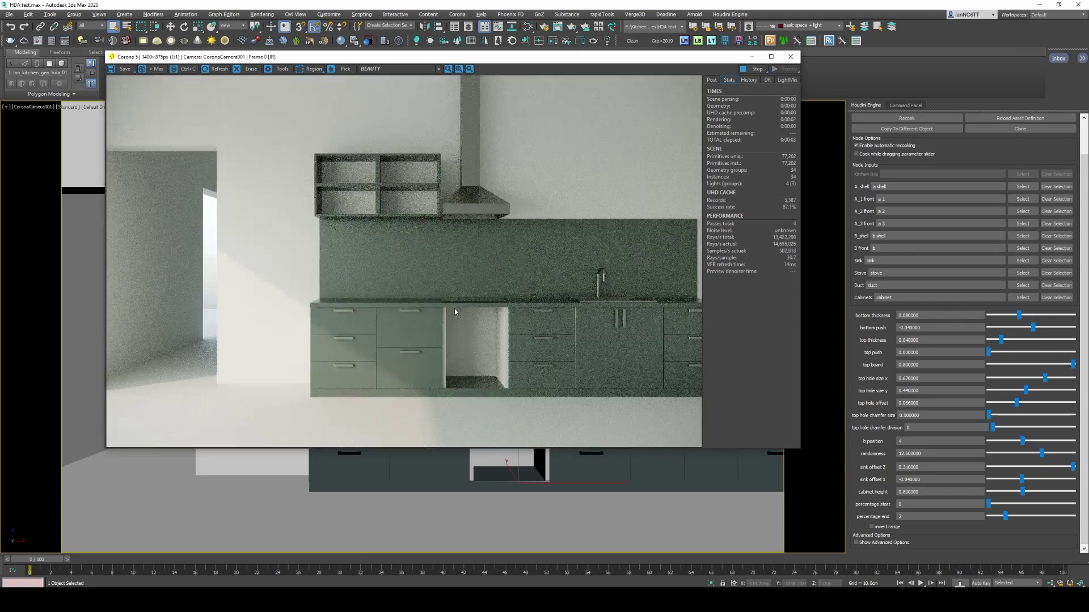
pyautogui.scroll(3, 645, 336)
pyautogui.scroll(-3, 646, 337)
pyautogui.moveTo(1005, 516); pyautogui.dragTo(992, 517)
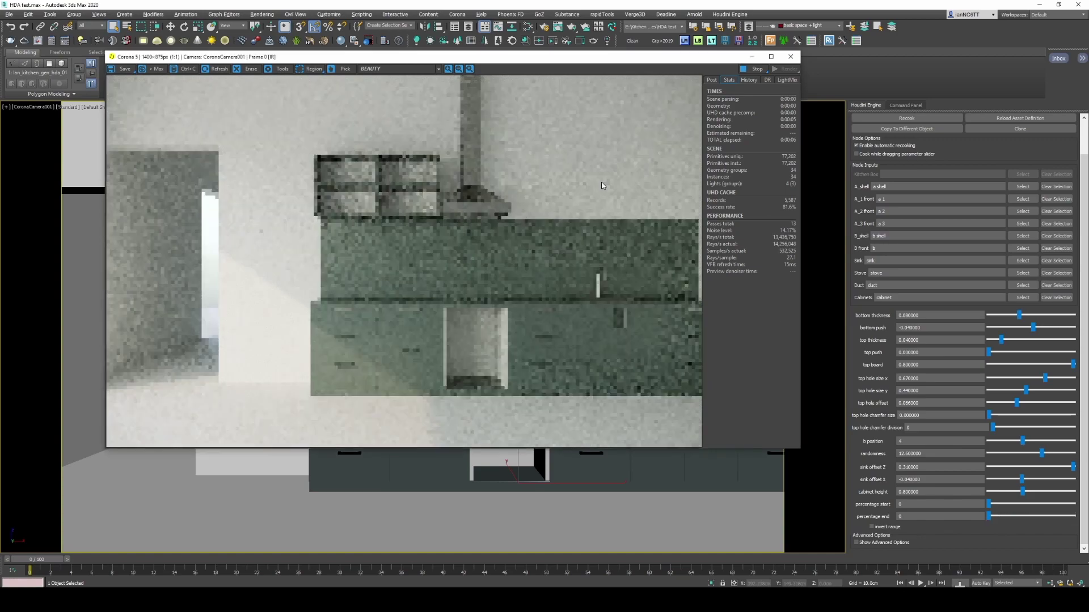
pyautogui.scroll(3, 375, 185)
pyautogui.scroll(-2, 494, 194)
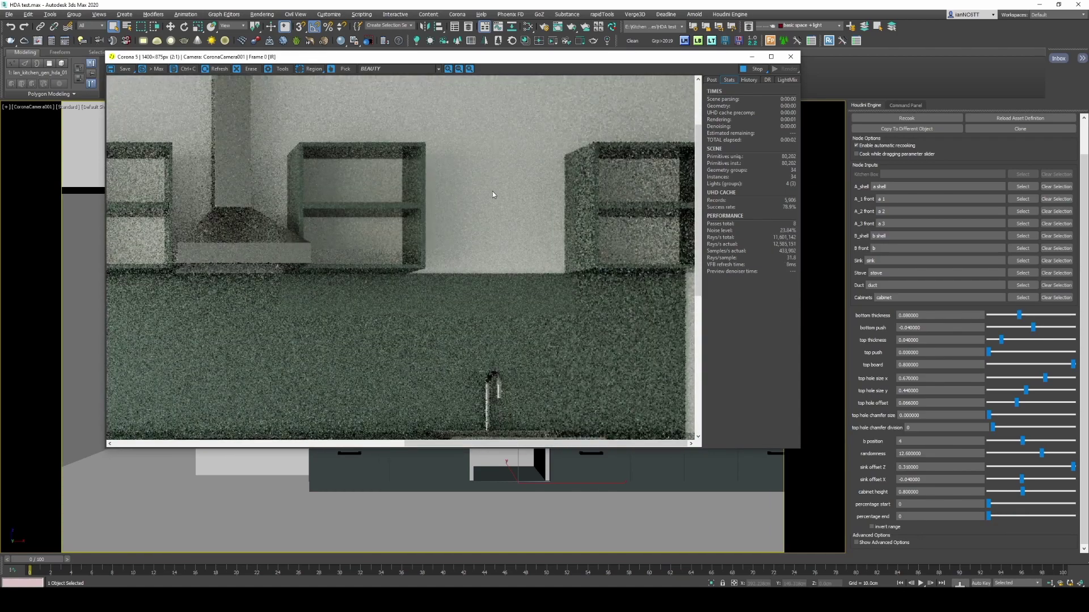
pyautogui.scroll(1, 482, 198)
pyautogui.scroll(-2, 474, 205)
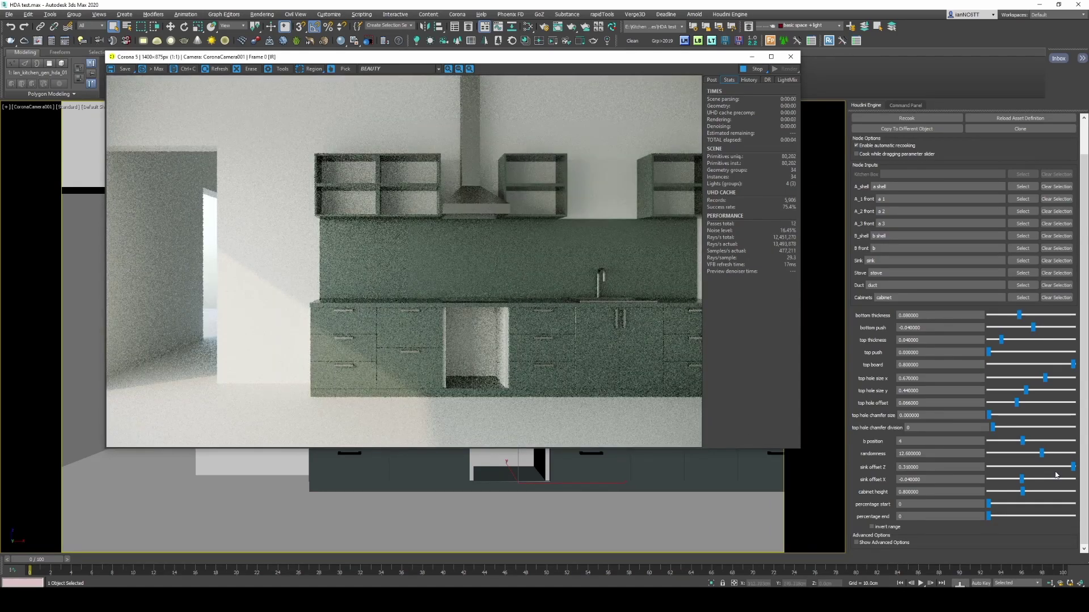
# Step: Set the b position to 3, check the sink cabinet in the interactive render, and move the render window aside
pyautogui.click(1014, 441)
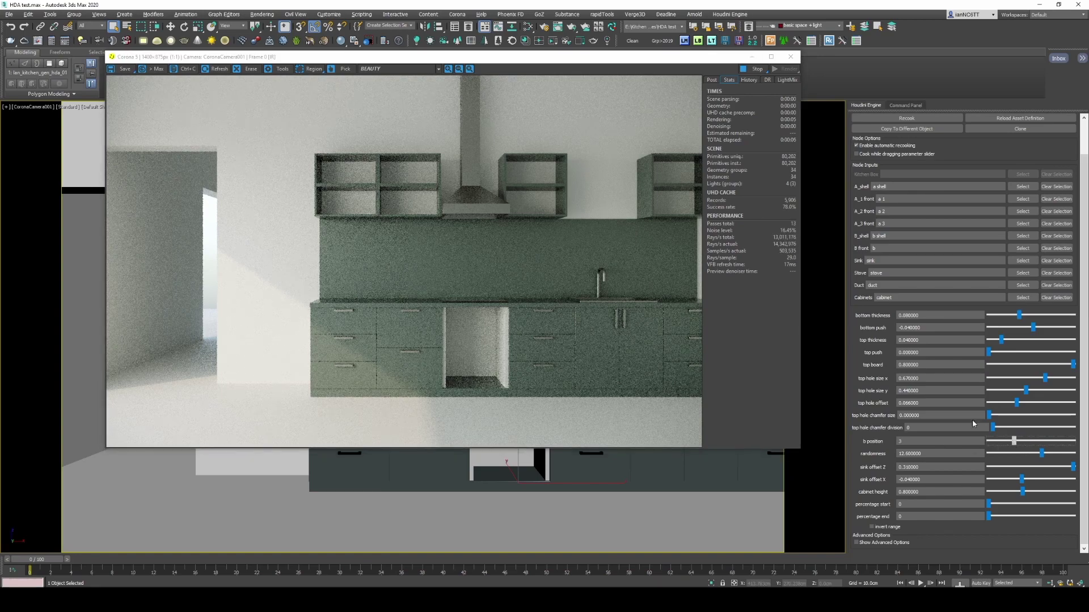
pyautogui.scroll(2, 560, 301)
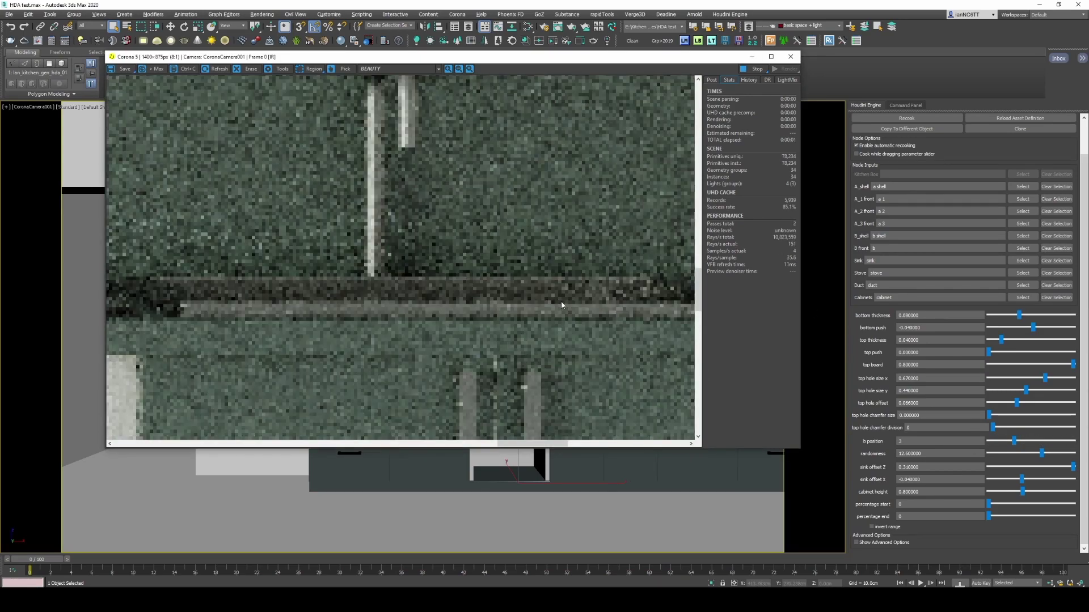
pyautogui.scroll(-2, 560, 301)
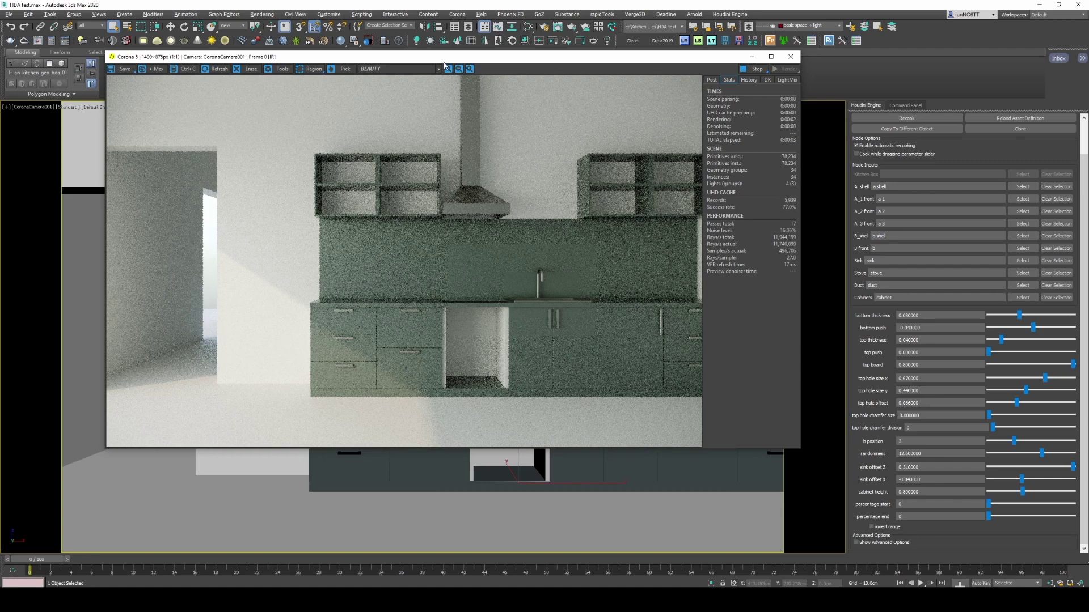
pyautogui.moveTo(445, 57); pyautogui.dragTo(860, 63)
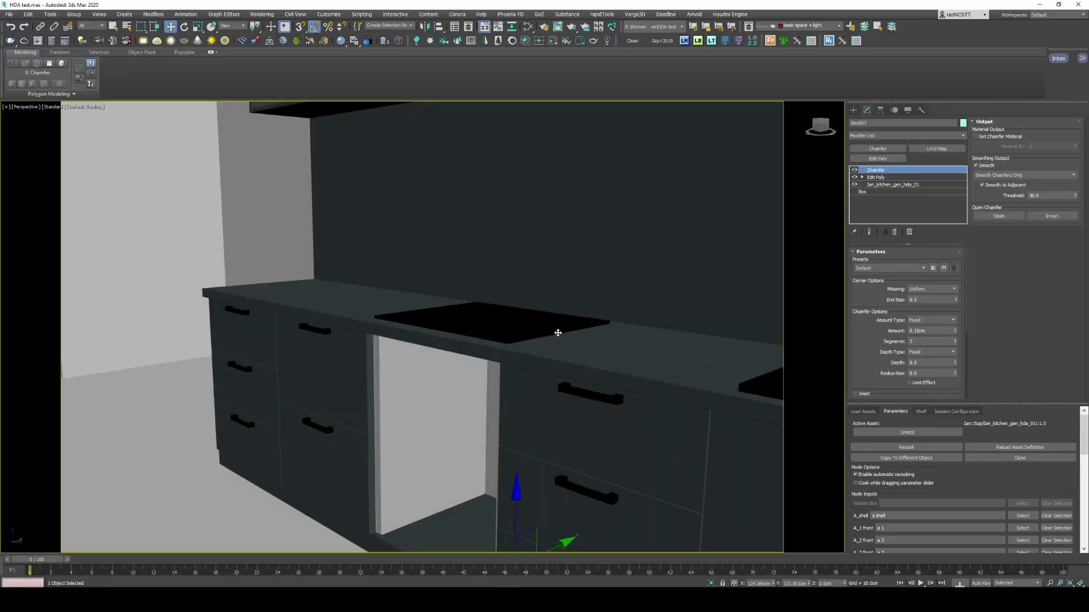
# Step: Display edged faces in the perspective view and maximize the orthographic view of the whole scene
pyautogui.press('F4')
pyautogui.hotkey('alt', 'w')
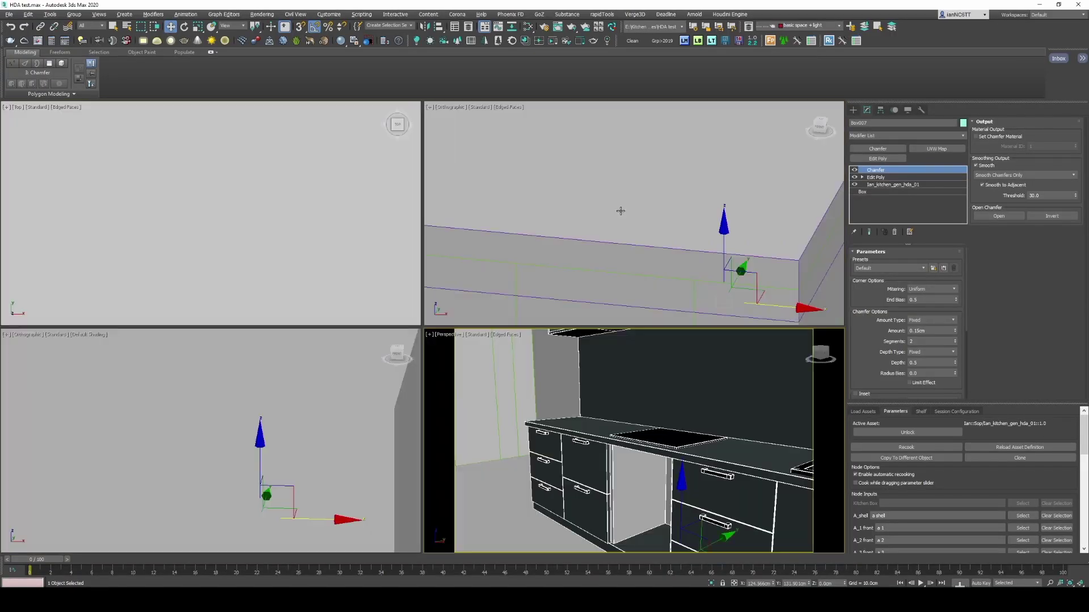
pyautogui.middleClick(620, 211)
pyautogui.hotkey('alt', 'w')
pyautogui.scroll(-6, 619, 212)
pyautogui.keyDown('alt'); pyautogui.moveTo(622, 207); pyautogui.dragTo(584, 212, button='middle'); pyautogui.keyUp('alt')
# Step: Hide the basic space + light and kitchen test objects layers and unhide the kitchen sample 1 layer
pyautogui.click(822, 26)
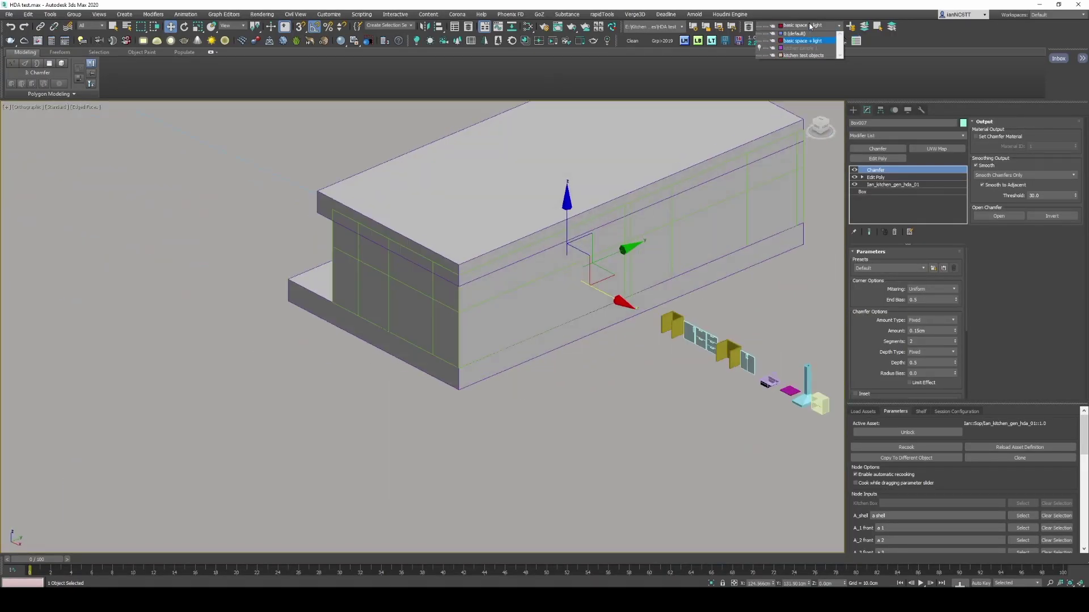
pyautogui.click(761, 43)
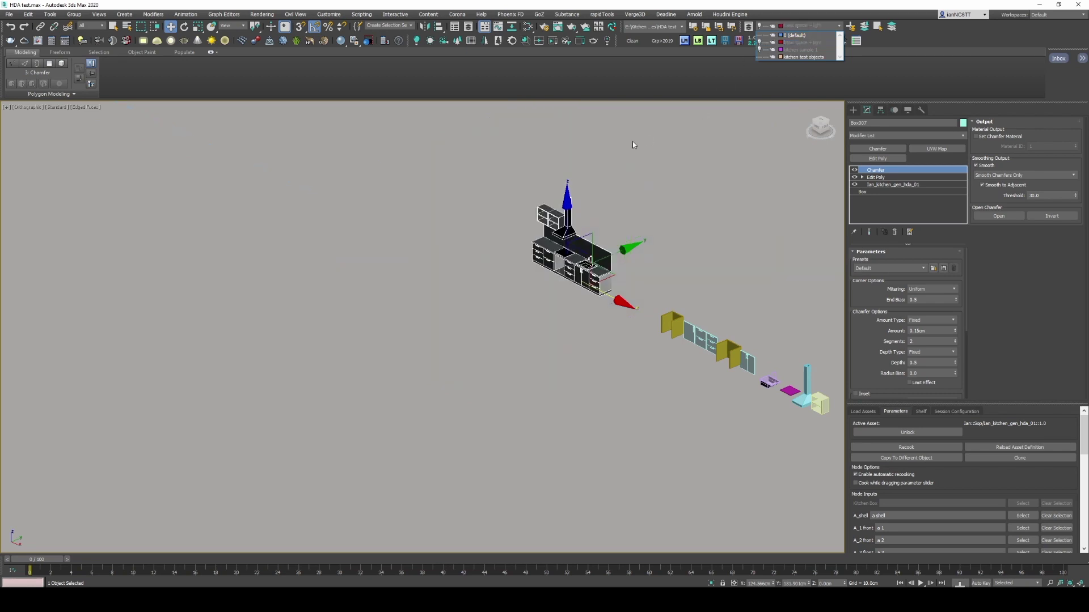
pyautogui.click(760, 57)
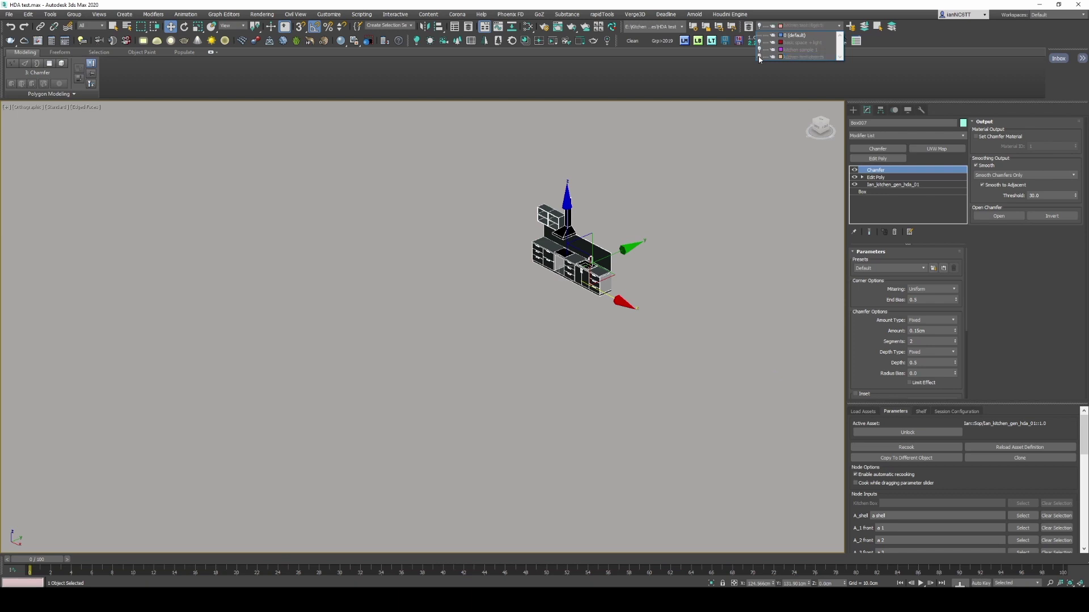
pyautogui.click(760, 50)
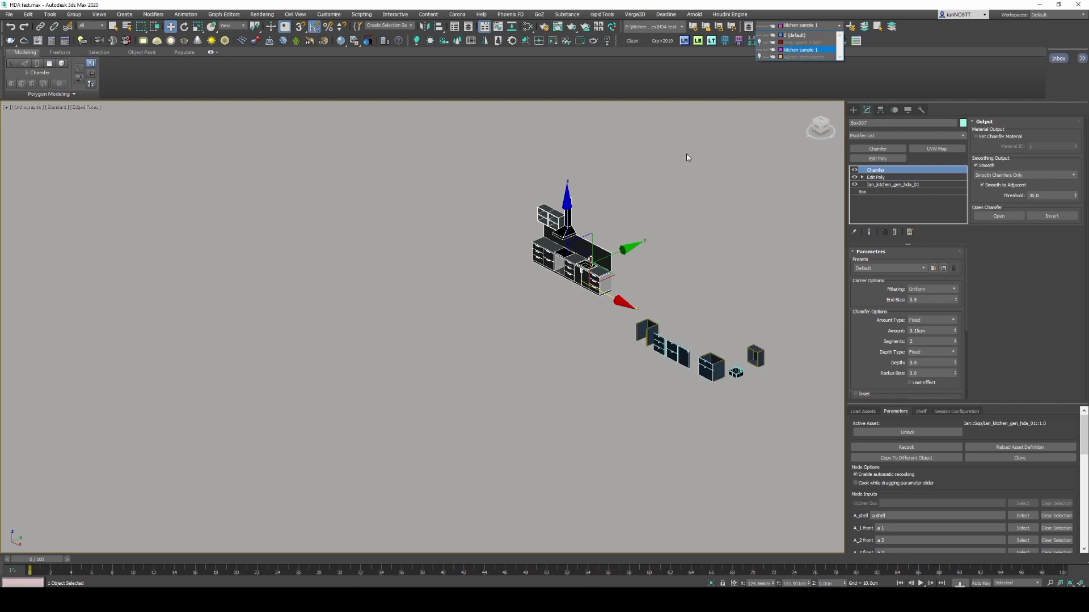
pyautogui.click(653, 165)
# Step: Examine the sample cabinet parts laid out beside the generated kitchen
pyautogui.scroll(-1, 654, 164)
pyautogui.scroll(9, 701, 348)
pyautogui.click(699, 345)
pyautogui.scroll(-8, 697, 328)
pyautogui.moveTo(661, 206); pyautogui.dragTo(631, 283, button='middle')
pyautogui.keyDown('alt'); pyautogui.moveTo(630, 283); pyautogui.dragTo(669, 264, button='middle'); pyautogui.keyUp('alt')
pyautogui.moveTo(669, 264); pyautogui.dragTo(658, 287, button='middle')
pyautogui.scroll(-2, 679, 374)
pyautogui.keyDown('alt'); pyautogui.moveTo(658, 286); pyautogui.dragTo(586, 245, button='middle'); pyautogui.keyUp('alt')
pyautogui.scroll(4, 646, 303)
pyautogui.keyDown('alt'); pyautogui.moveTo(586, 245); pyautogui.dragTo(570, 260, button='middle'); pyautogui.keyUp('alt')
pyautogui.click(567, 263)
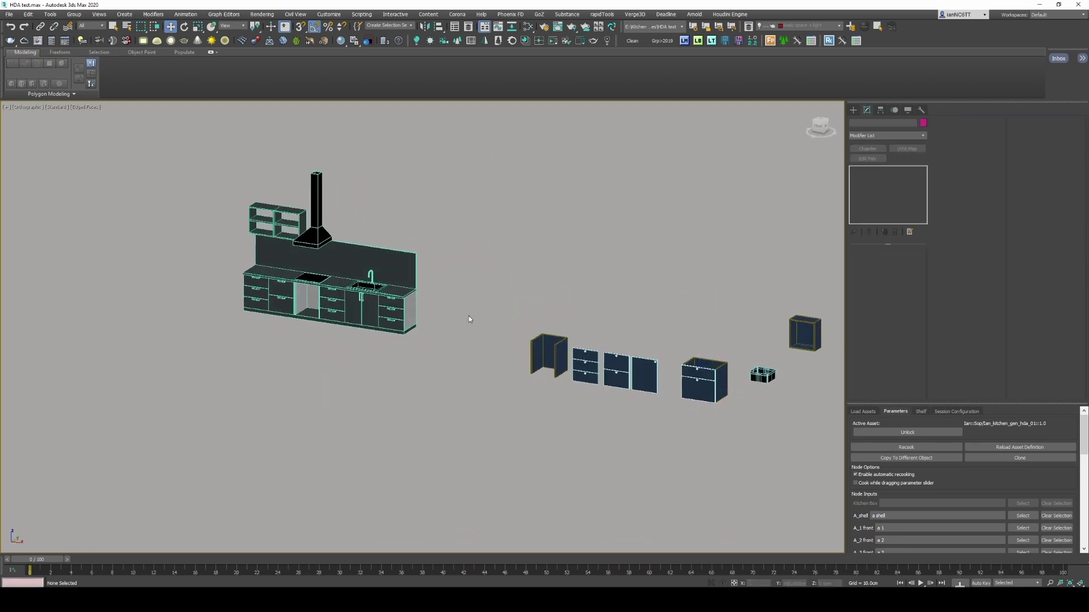
pyautogui.click(606, 369)
pyautogui.click(498, 334)
# Step: Remove the Chamfer and Edit Poly modifiers from the kitchen so the generator modifier is on top of the stack
pyautogui.click(397, 278)
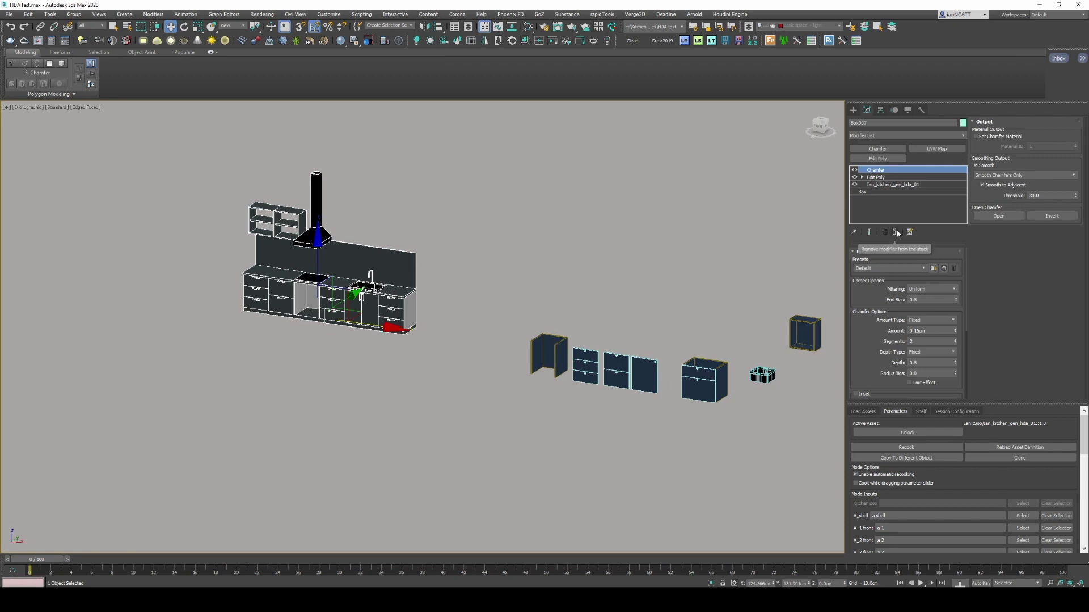
pyautogui.click(895, 232)
pyautogui.click(895, 232)
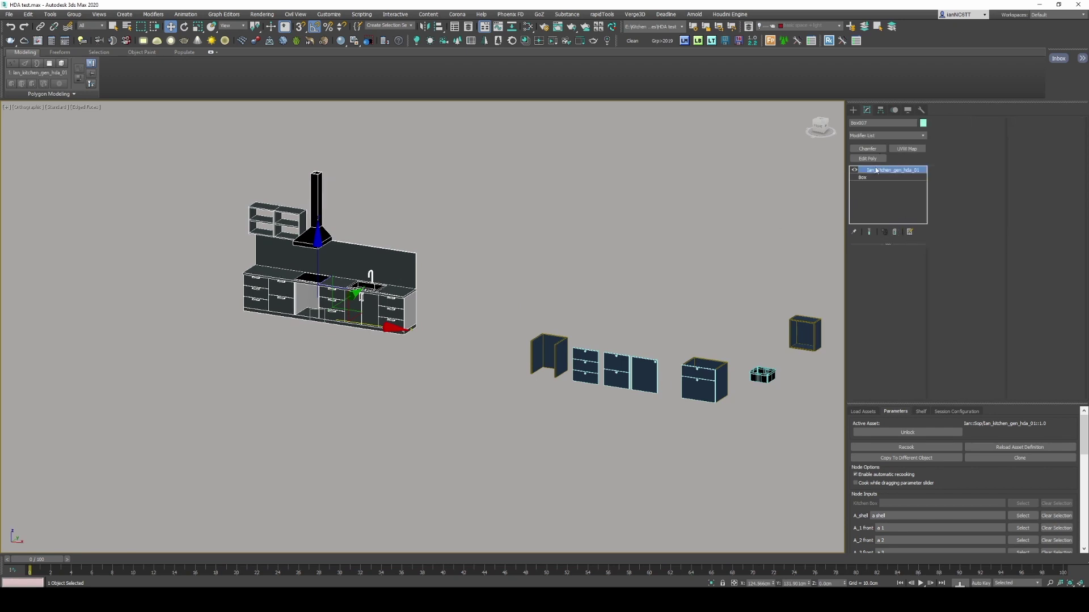
# Step: Enlarge the generator's parameter area and assign the open-fronted sample shell to the A_shell input
pyautogui.moveTo(449, 259); pyautogui.dragTo(469, 238, button='middle')
pyautogui.moveTo(842, 299); pyautogui.dragTo(806, 278, button='middle')
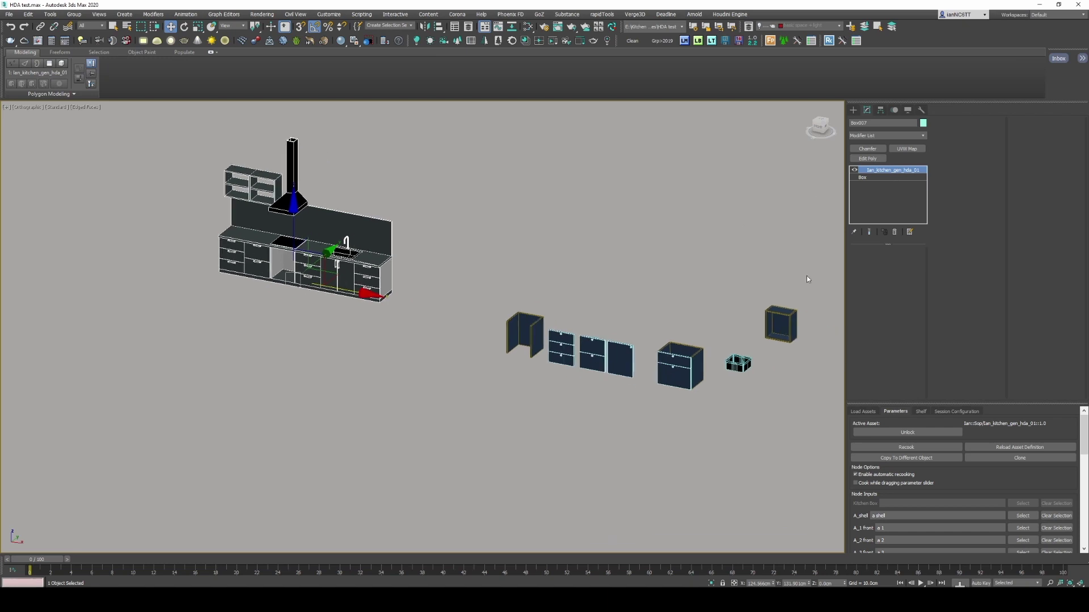
pyautogui.moveTo(984, 401); pyautogui.dragTo(979, 255)
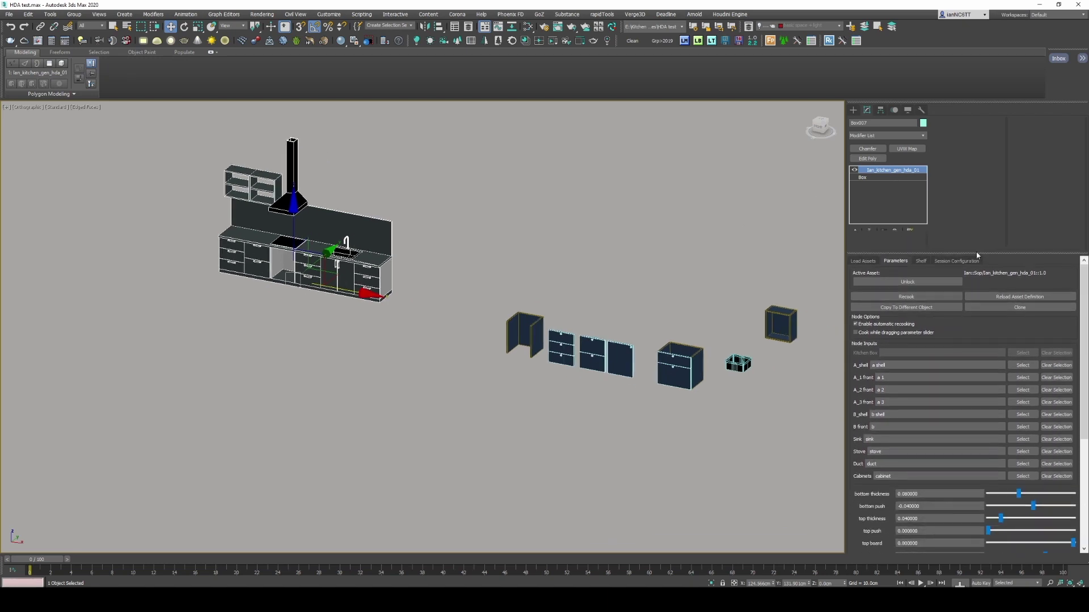
pyautogui.moveTo(622, 289); pyautogui.dragTo(644, 244, button='middle')
pyautogui.scroll(8, 644, 244)
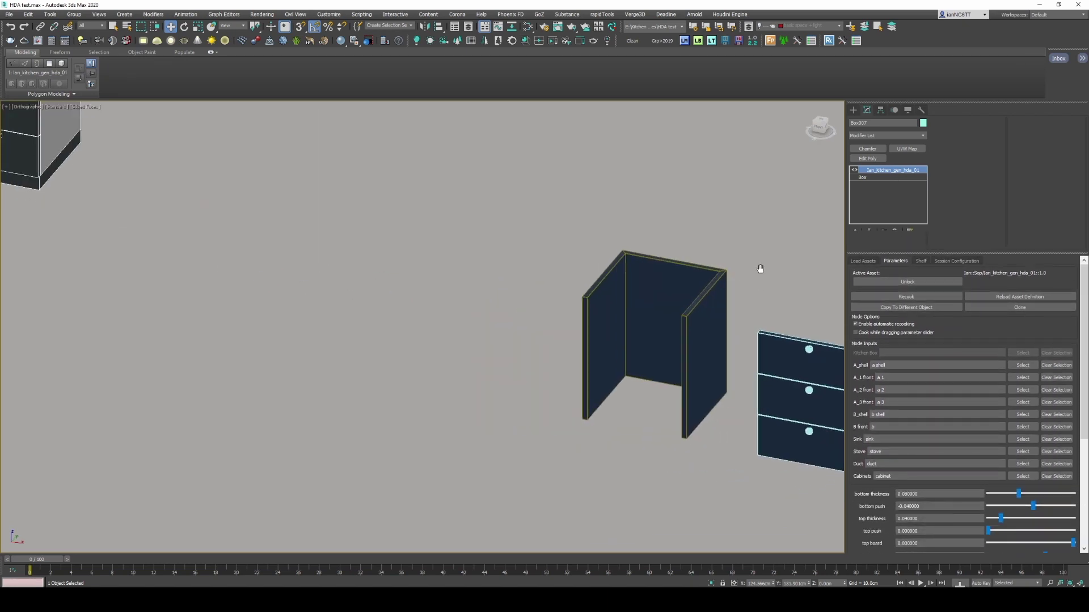
pyautogui.click(700, 283)
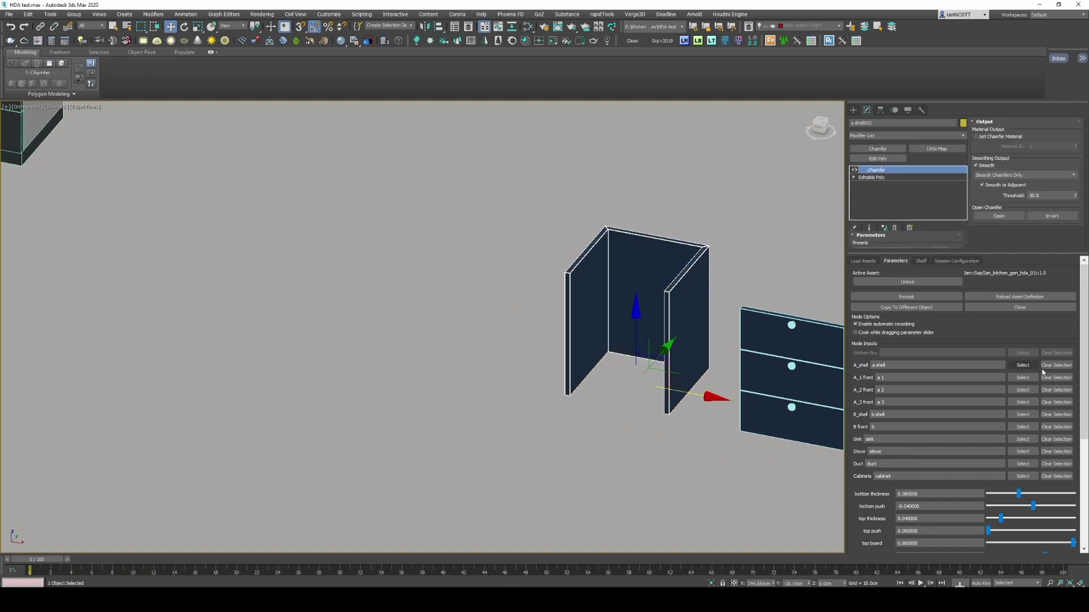
pyautogui.scroll(-4, 722, 313)
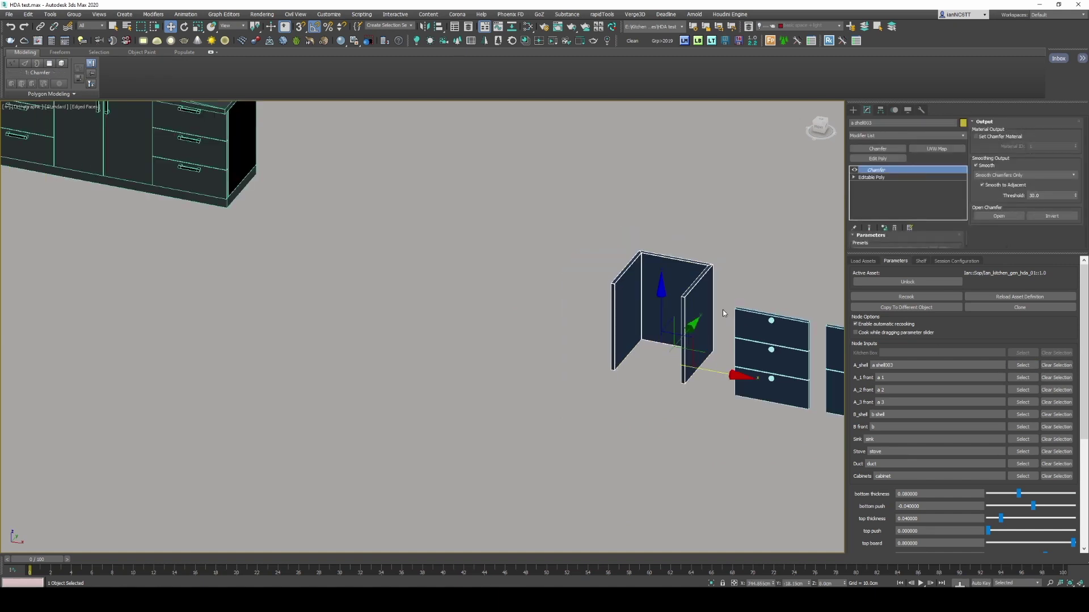
# Step: Assign the sample fronts to the generator: single door to A_1 front, two-drawer to A_2 front, three-drawer to A_3 front
pyautogui.moveTo(778, 276); pyautogui.dragTo(606, 262, button='middle')
pyautogui.scroll(5, 606, 261)
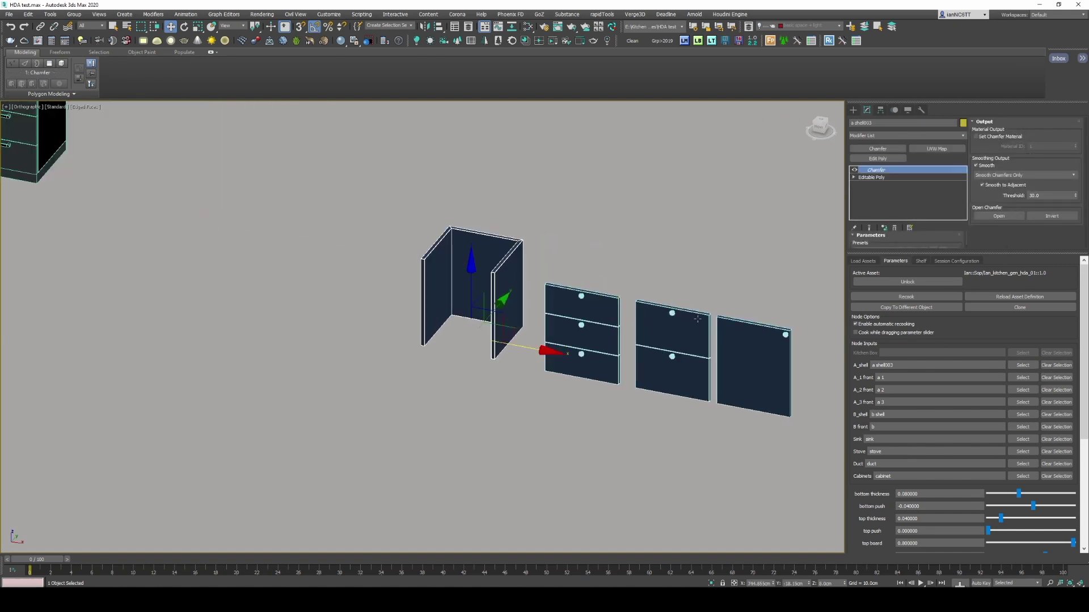
pyautogui.click(737, 377)
pyautogui.click(1024, 381)
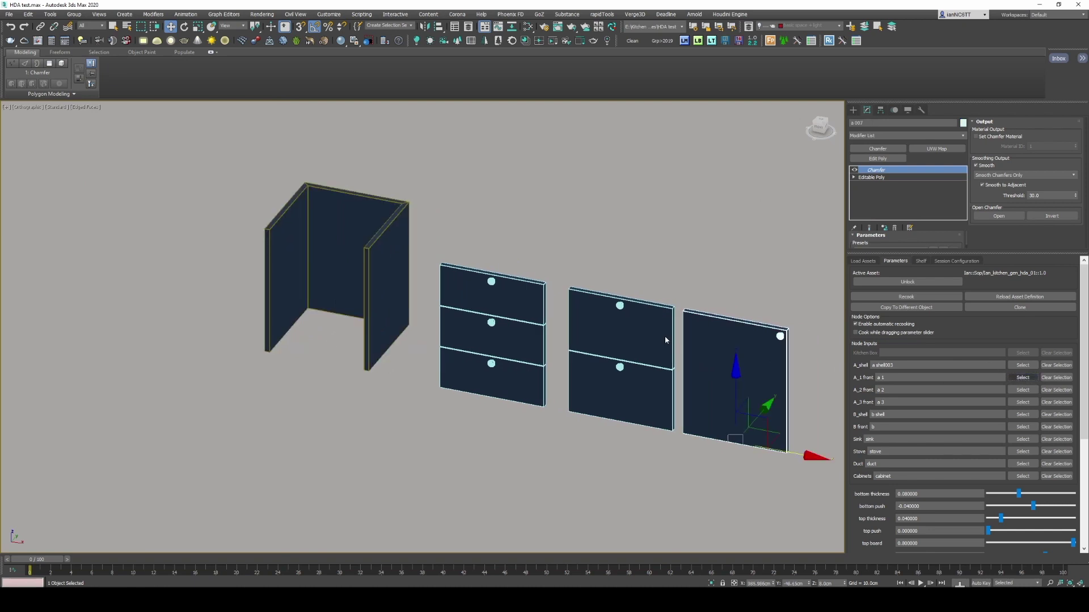
pyautogui.click(667, 341)
pyautogui.click(1022, 390)
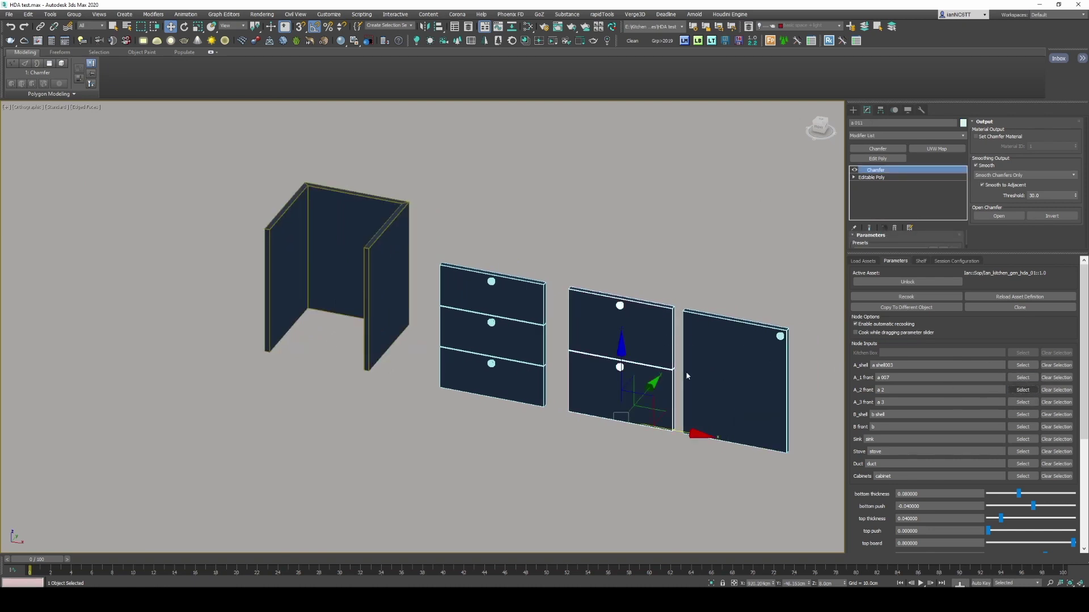
pyautogui.click(530, 312)
pyautogui.click(1022, 402)
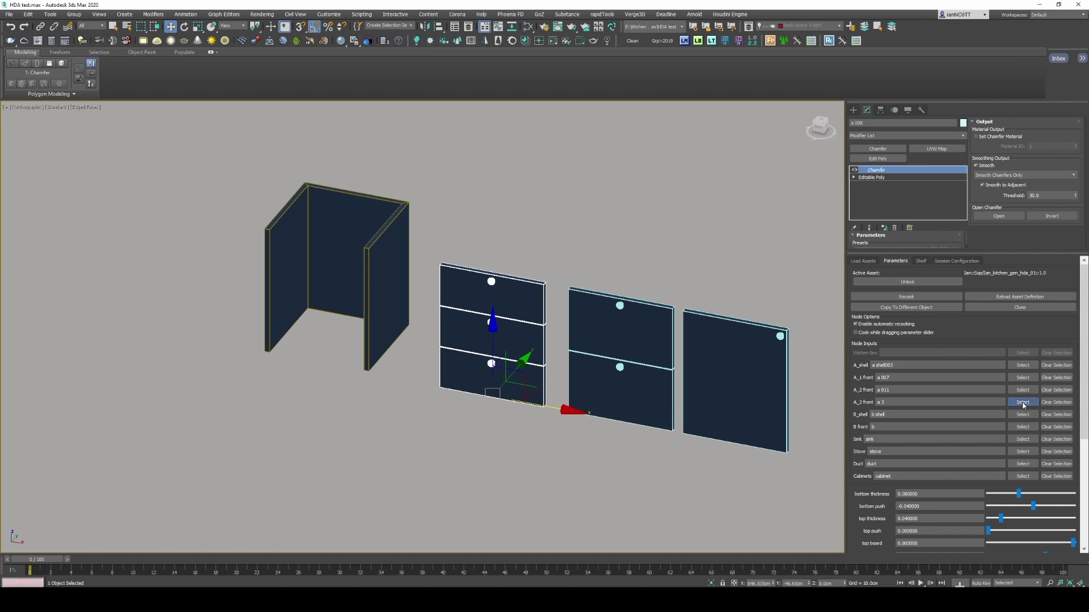
# Step: Assign the wide sample cabinet's box to the B_shell input and its two-drawer front to B front
pyautogui.scroll(-3, 661, 474)
pyautogui.moveTo(662, 474); pyautogui.dragTo(534, 434, button='middle')
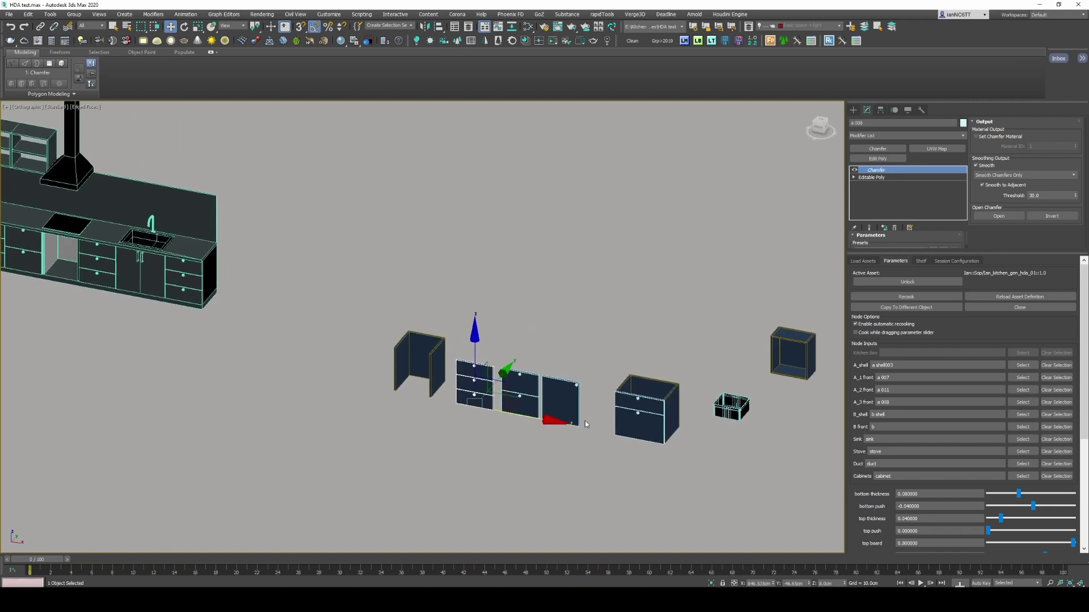
pyautogui.scroll(2, 690, 403)
pyautogui.click(648, 377)
pyautogui.click(1027, 416)
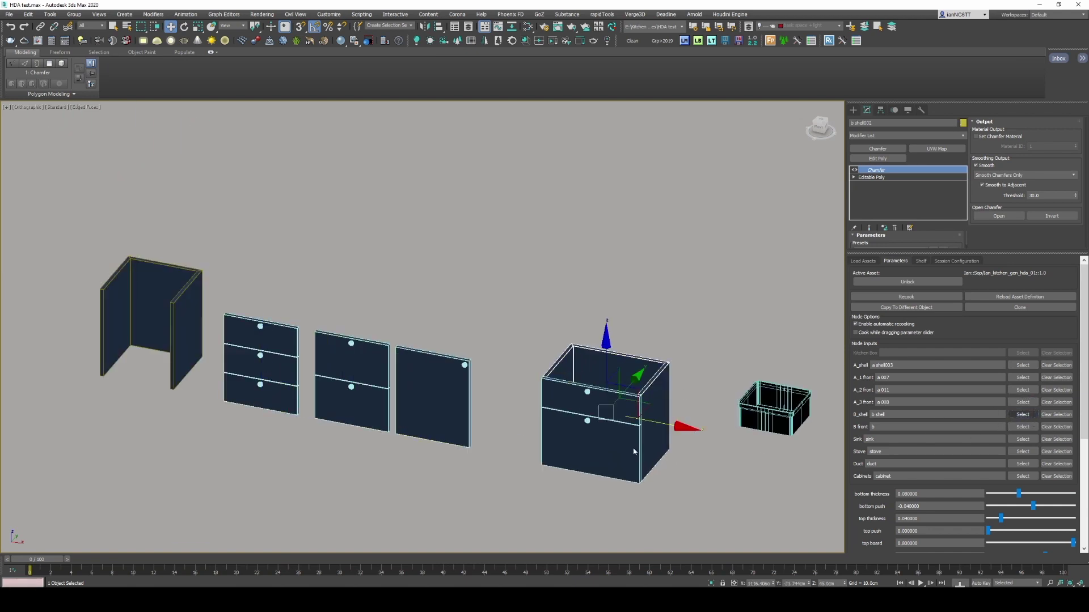
pyautogui.click(608, 442)
pyautogui.click(1020, 427)
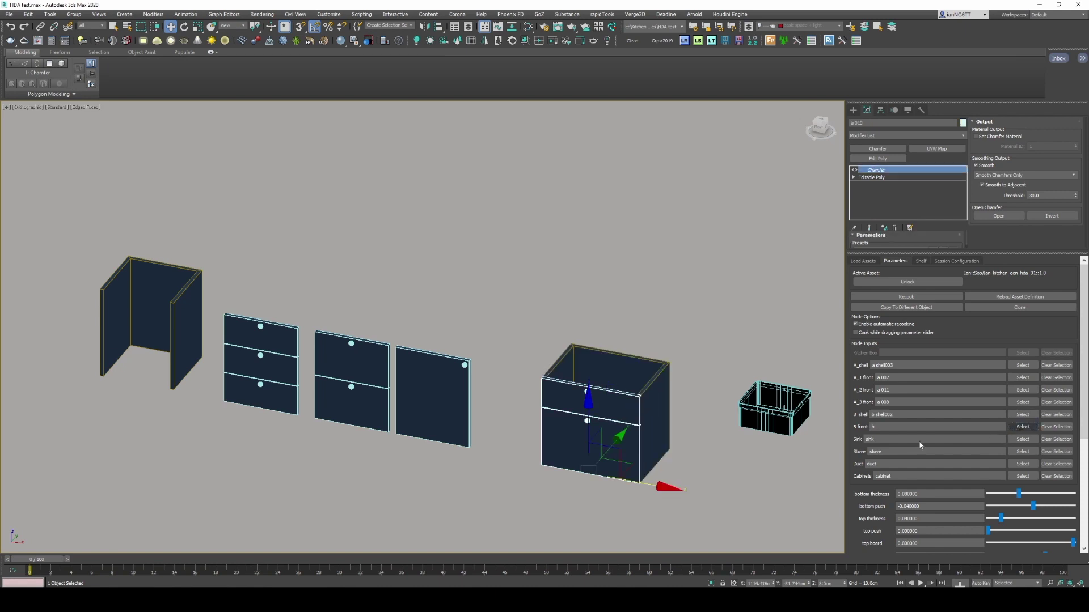
# Step: Assign the sample sink basin to the Sink input and deselect it
pyautogui.click(808, 463)
pyautogui.click(785, 419)
pyautogui.click(1022, 440)
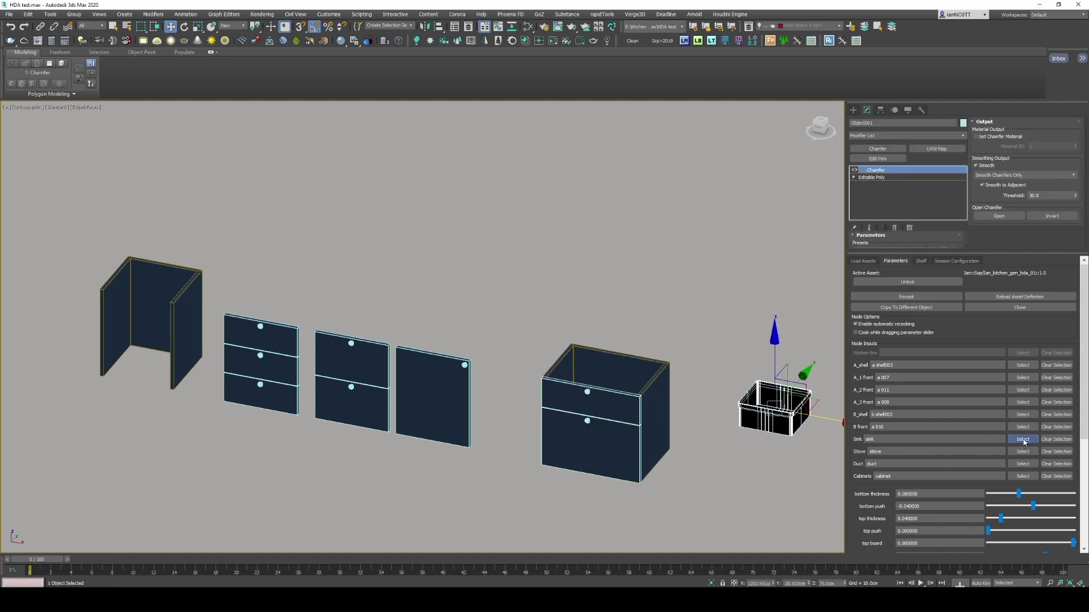
pyautogui.click(781, 460)
# Step: Clear the Stove and Duct inputs and assign the open sample wall cabinet to the Cabinets input
pyautogui.moveTo(779, 458); pyautogui.dragTo(699, 426, button='middle')
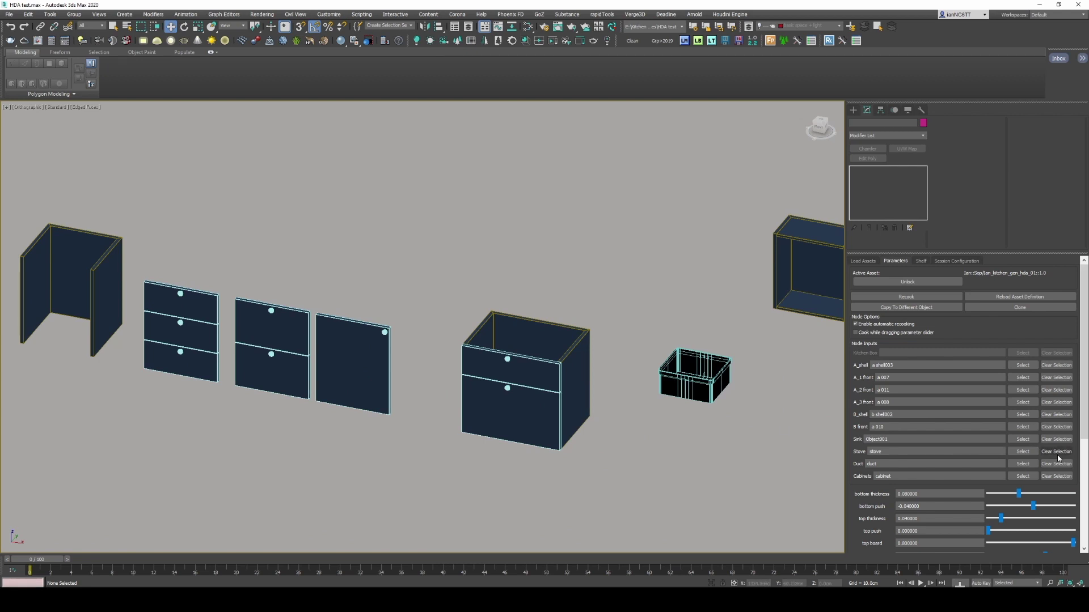
pyautogui.click(1063, 455)
pyautogui.click(1058, 466)
pyautogui.click(1023, 476)
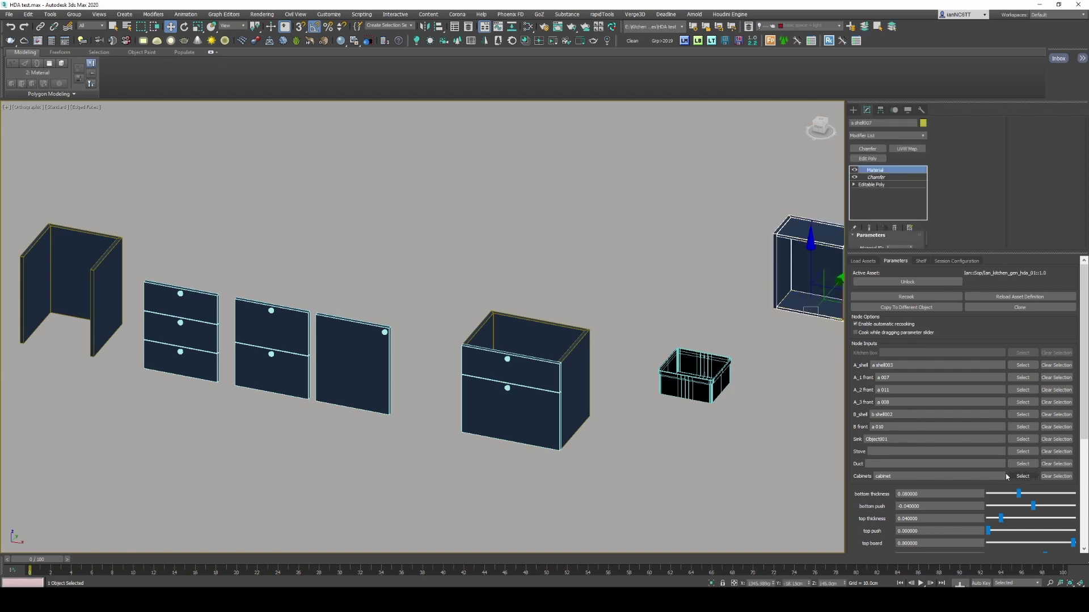
# Step: Select the regenerated kitchen, turn off edged faces, and examine its new sink, fronts and round knobs
pyautogui.scroll(-5, 686, 427)
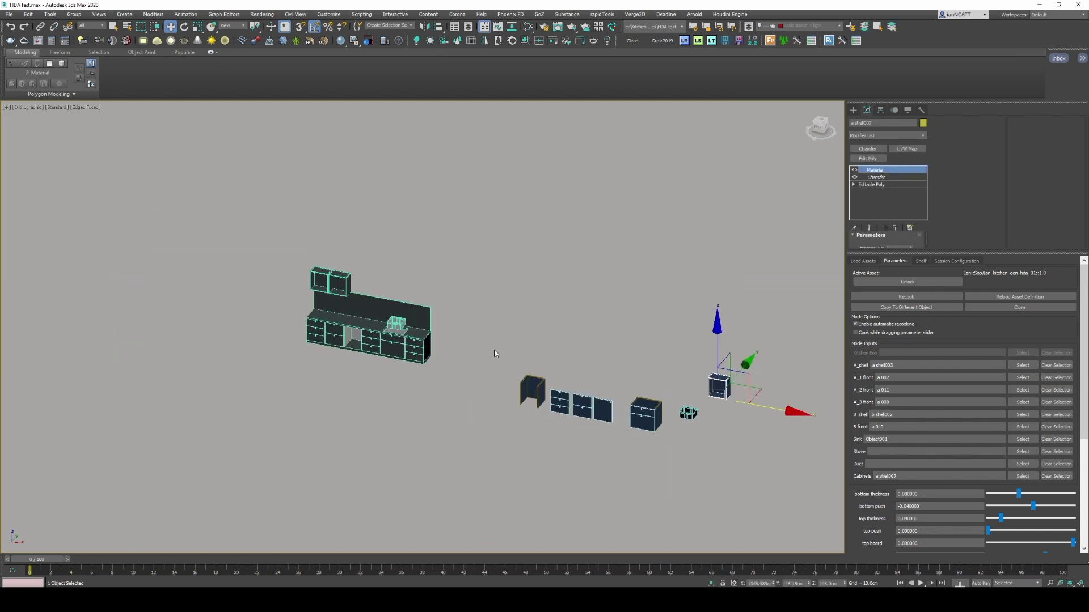
pyautogui.moveTo(493, 350); pyautogui.dragTo(607, 370, button='middle')
pyautogui.keyDown('alt'); pyautogui.moveTo(607, 369); pyautogui.dragTo(634, 359, button='middle'); pyautogui.keyUp('alt')
pyautogui.click(634, 360)
pyautogui.scroll(8, 497, 375)
pyautogui.click(498, 438)
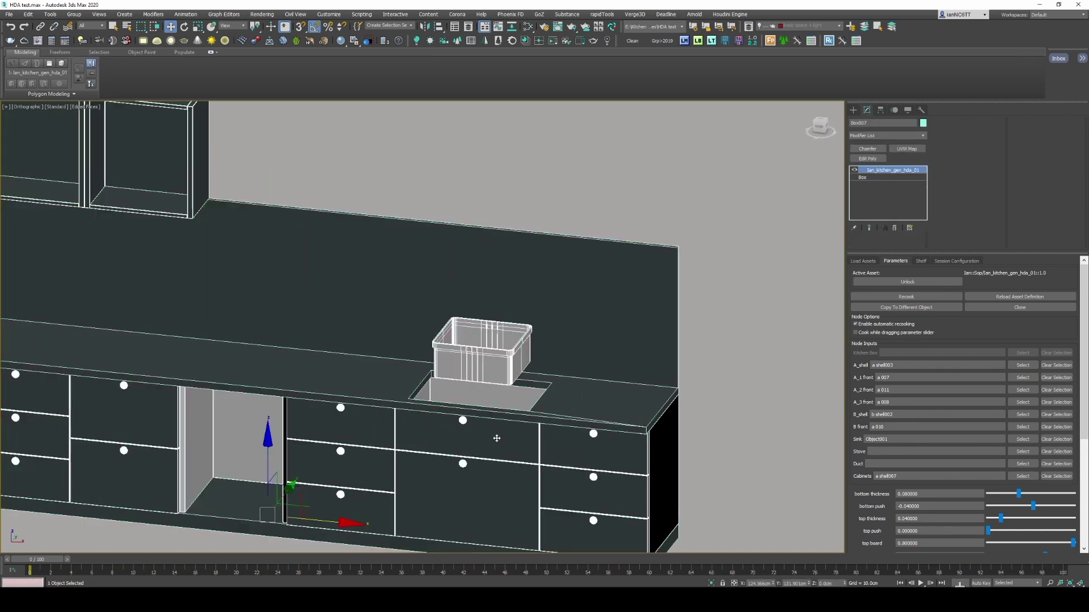
pyautogui.scroll(-3, 672, 364)
pyautogui.moveTo(498, 438); pyautogui.dragTo(690, 365, button='middle')
pyautogui.scroll(10, 690, 365)
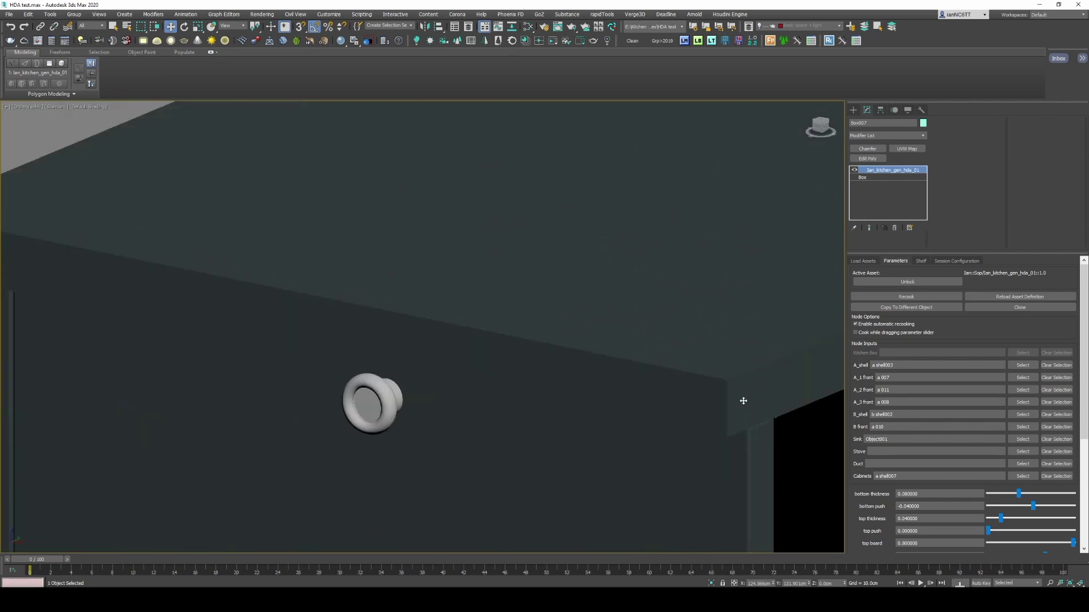
pyautogui.scroll(-12, 742, 400)
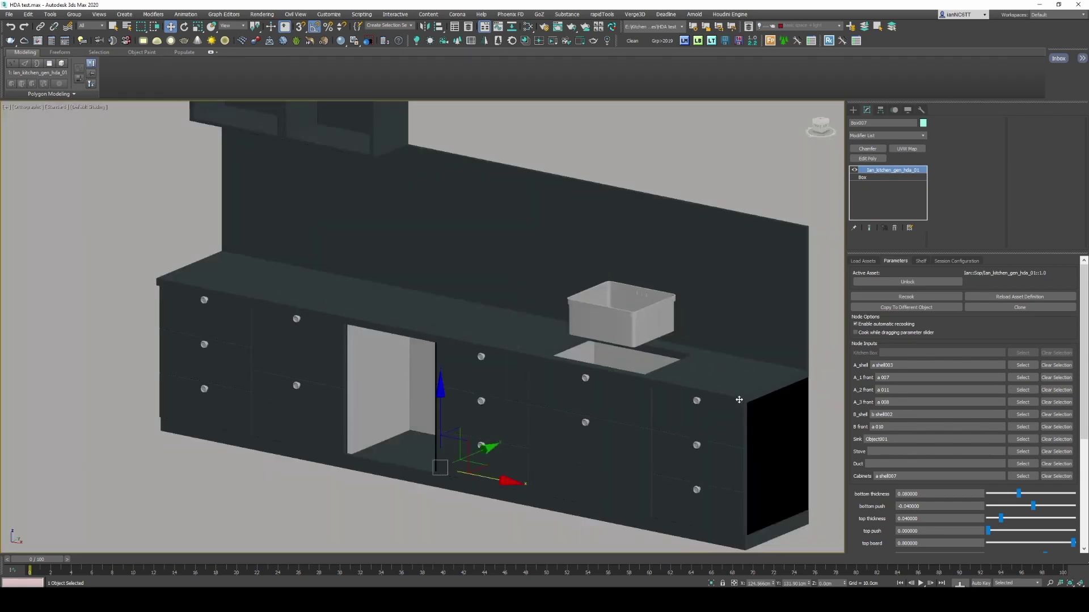
# Step: Show edged faces on the kitchen and compare the sink basin with its countertop cutout
pyautogui.moveTo(650, 355)
pyautogui.keyDown('alt'); pyautogui.mouseDown(button='middle')
pyautogui.moveTo(633, 372)
pyautogui.moveTo(603, 363)
pyautogui.moveTo(648, 366)
pyautogui.mouseUp(button='middle'); pyautogui.keyUp('alt')
pyautogui.scroll(10, 609, 369)
pyautogui.scroll(-10, 603, 363)
pyautogui.press('F4')
pyautogui.scroll(10, 616, 363)
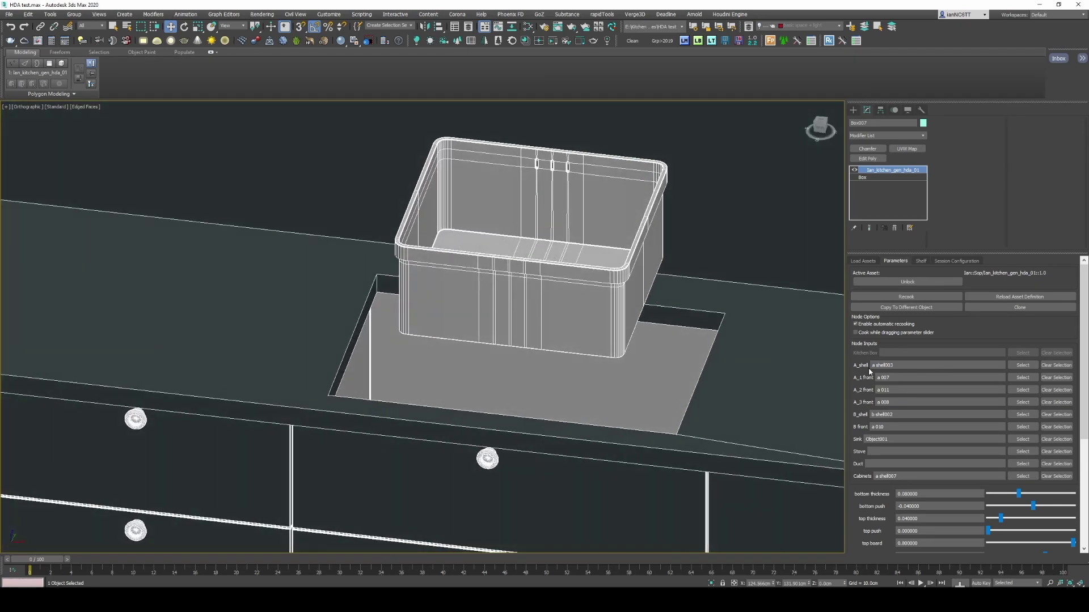
pyautogui.scroll(-3, 891, 392)
# Step: Show the sink and its countertop cutout in a maximized wireframe top view
pyautogui.hotkey('alt', 'w')
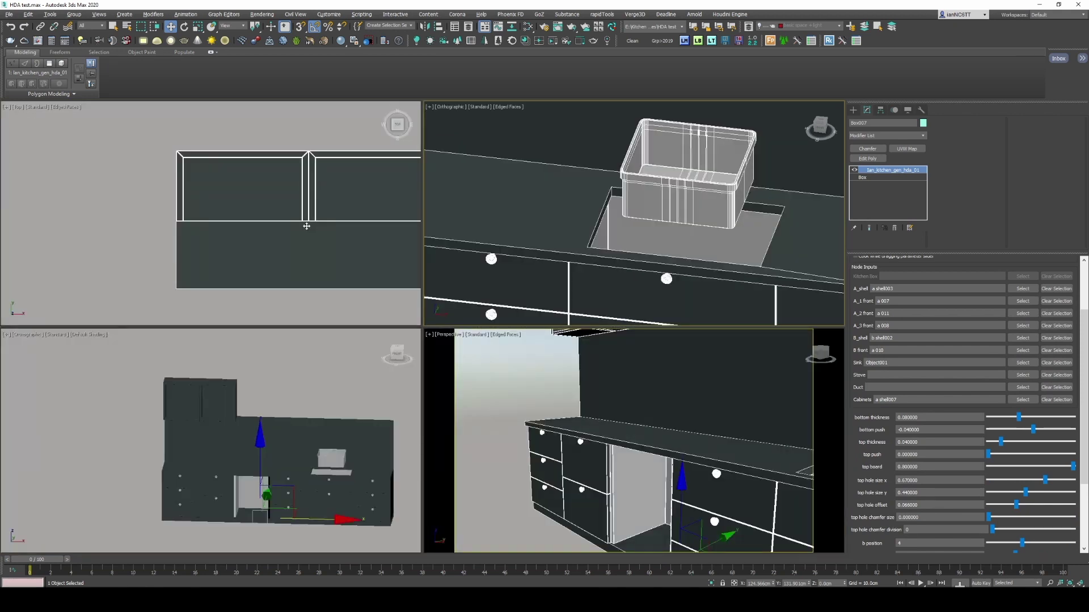
pyautogui.middleClick(309, 226)
pyautogui.hotkey('alt', 'w')
pyautogui.scroll(-7, 307, 265)
pyautogui.scroll(7, 607, 292)
pyautogui.moveTo(648, 277); pyautogui.dragTo(629, 290, button='middle')
pyautogui.press('F3')
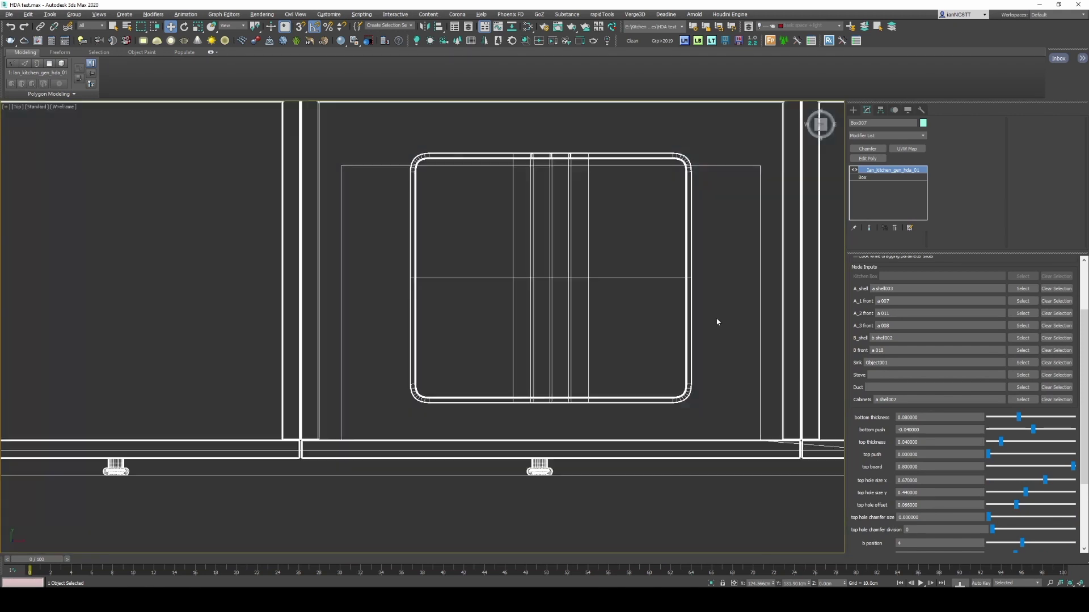
pyautogui.moveTo(734, 297); pyautogui.dragTo(727, 313, button='middle')
# Step: Narrow the countertop sink cutout by trying top hole size x values of 0.40 and 0.44
pyautogui.scroll(-3, 865, 434)
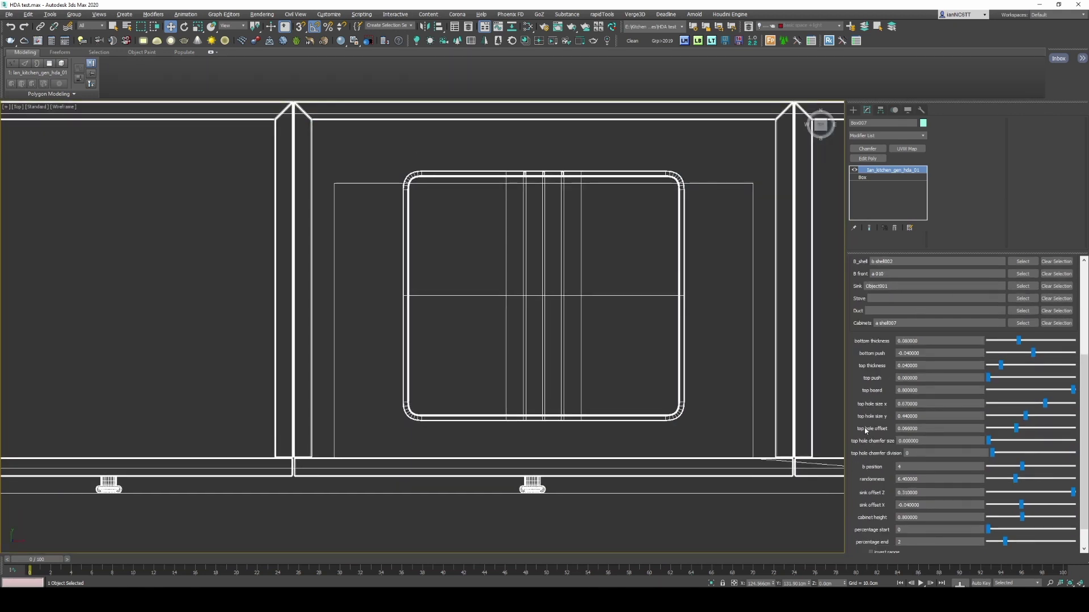
pyautogui.scroll(-1, 866, 425)
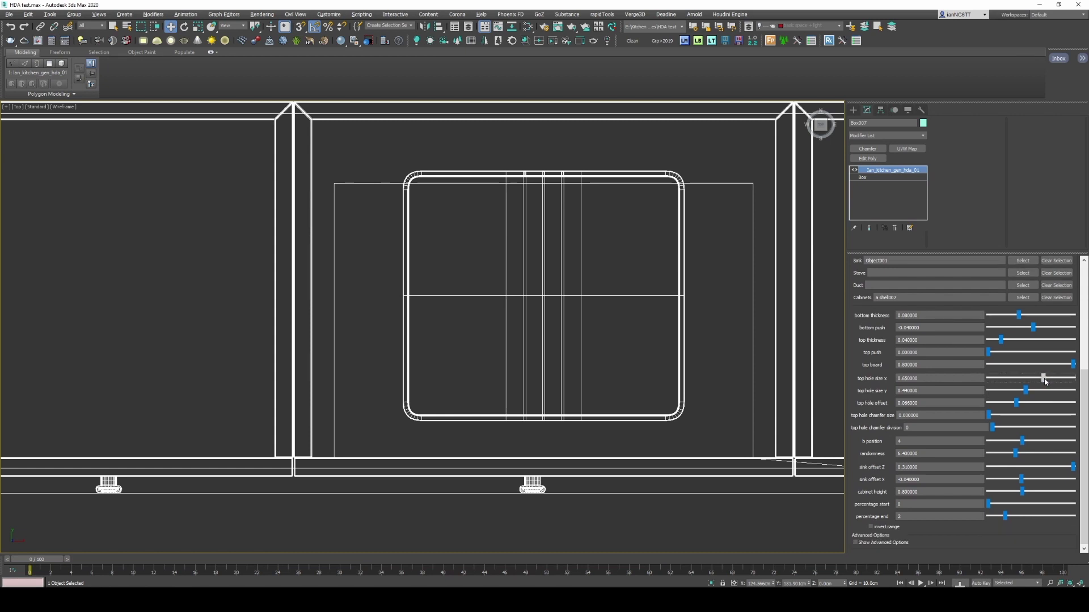
pyautogui.moveTo(1045, 378); pyautogui.dragTo(1030, 379)
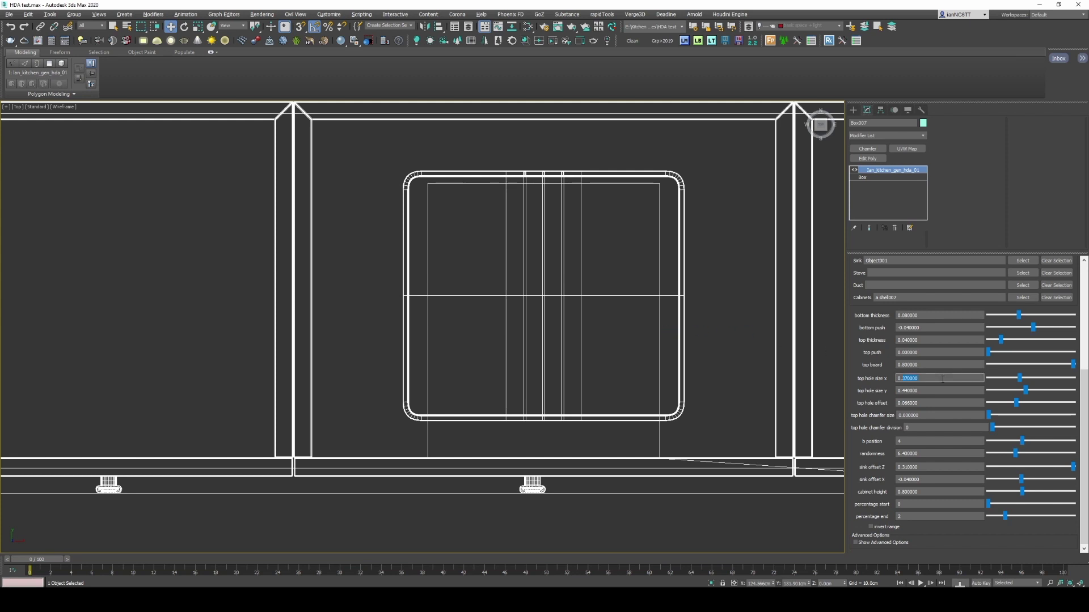
pyautogui.write('0.40')
pyautogui.press('Return')
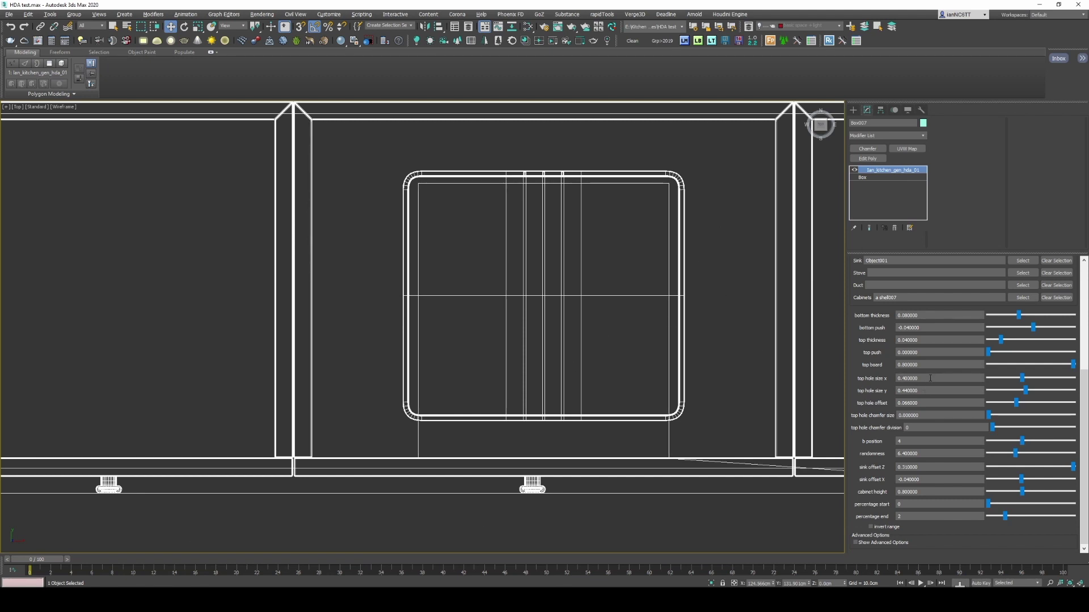
pyautogui.moveTo(930, 378); pyautogui.dragTo(907, 378)
pyautogui.write('44')
pyautogui.press('Return')
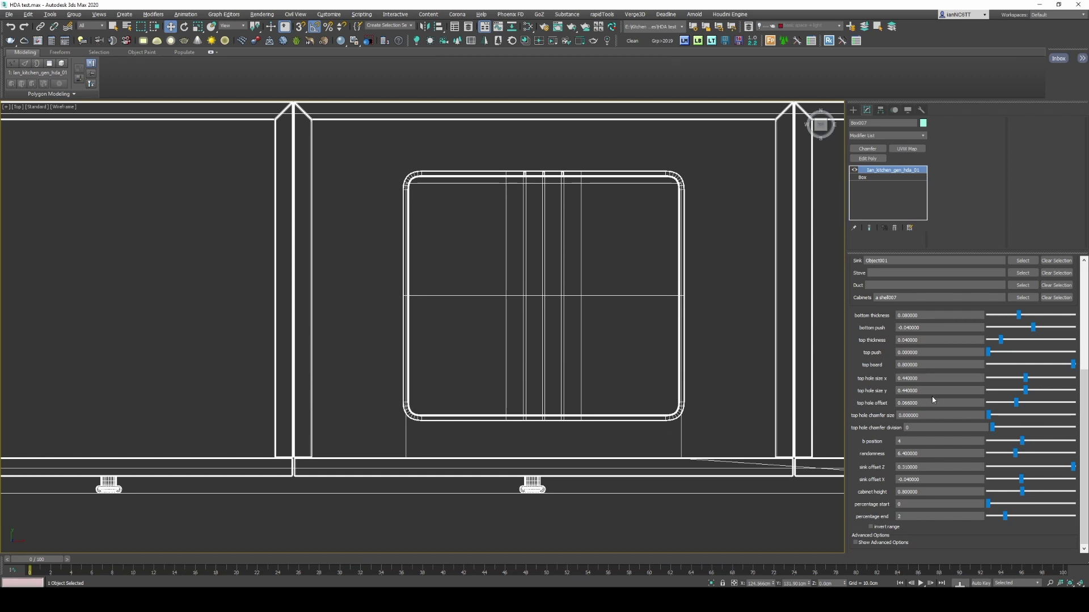
# Step: Try 0.46 for the top hole size x and settle on 0.45 to match the basin's width
pyautogui.click(938, 378)
pyautogui.write('0.46')
pyautogui.press('Return')
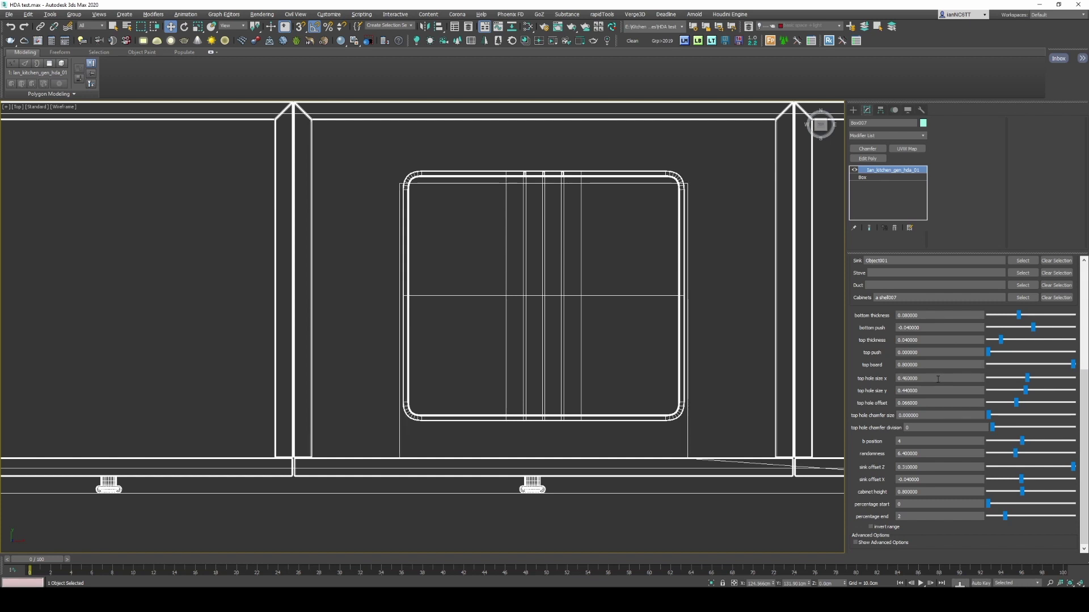
pyautogui.doubleClick(938, 379)
pyautogui.write('0.45')
pyautogui.press('Return')
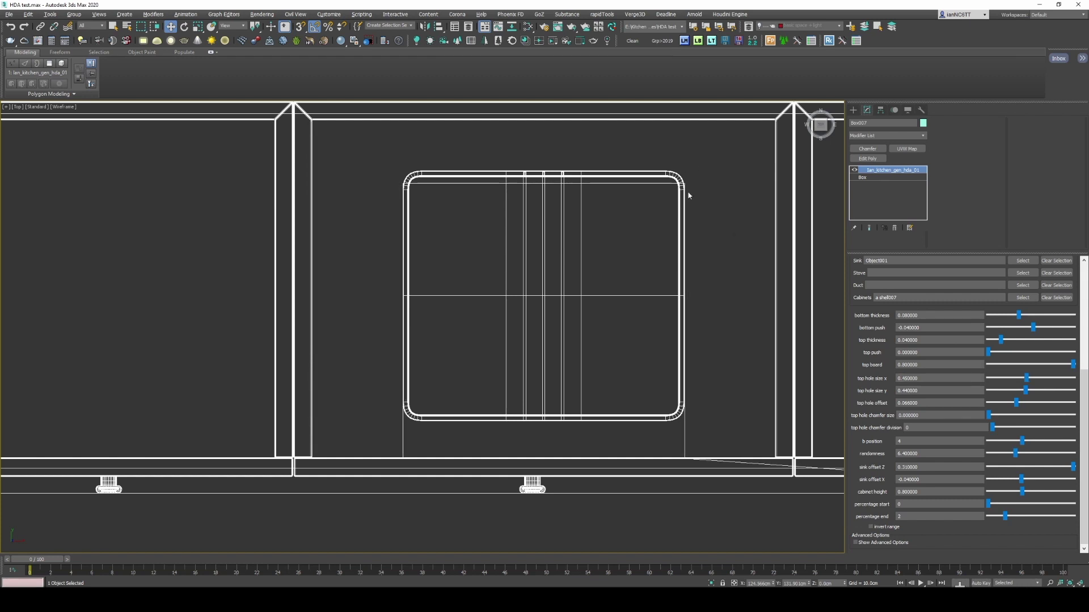
# Step: Set the top hole size y of the sink cutout to 0.45
pyautogui.scroll(5, 687, 189)
pyautogui.scroll(-8, 687, 189)
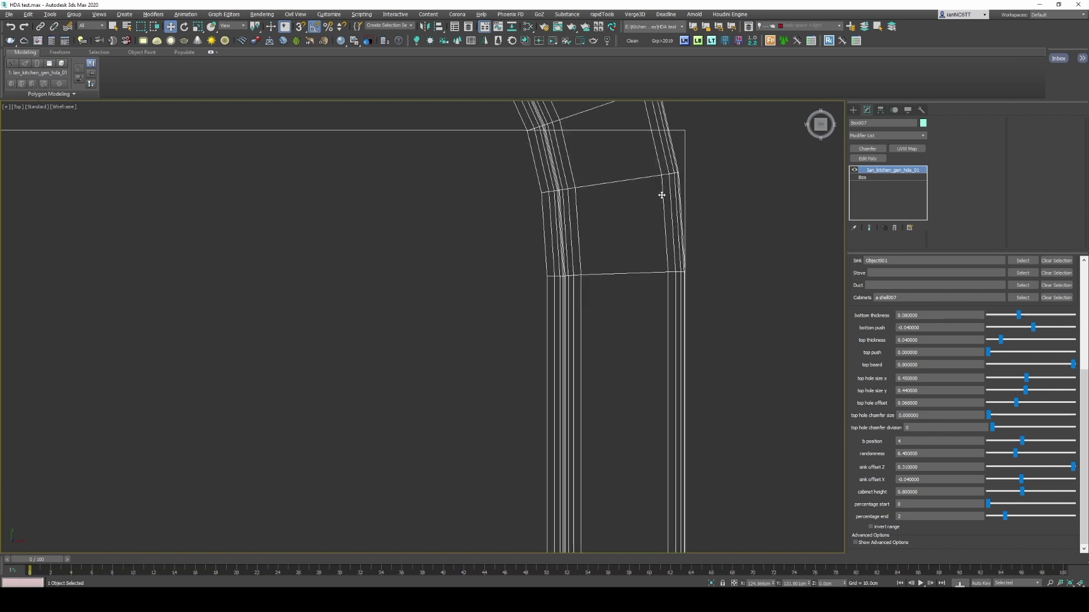
pyautogui.doubleClick(930, 391)
pyautogui.write('0.45')
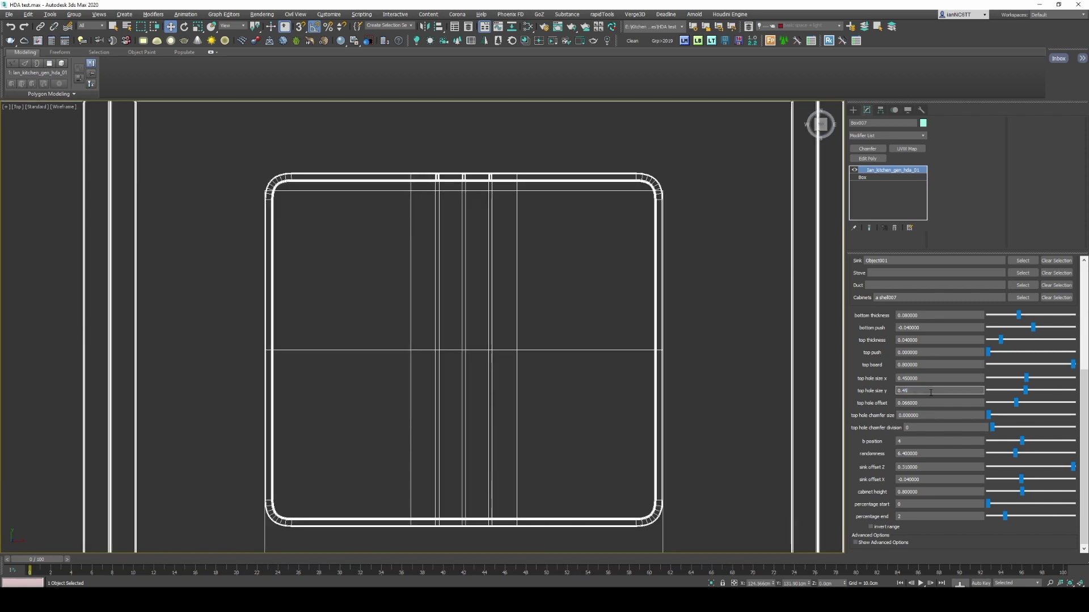
pyautogui.press('Return')
# Step: Set both the top hole offset and the sink offset X to 0 to centre the basin in its cutout
pyautogui.doubleClick(928, 402)
pyautogui.write('0.0')
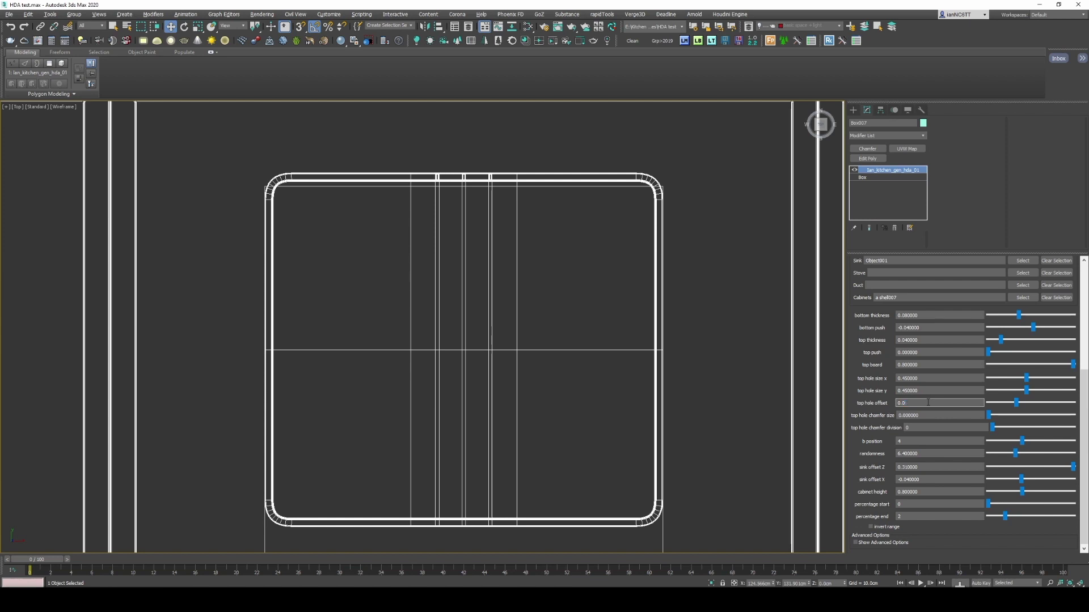
pyautogui.press('Return')
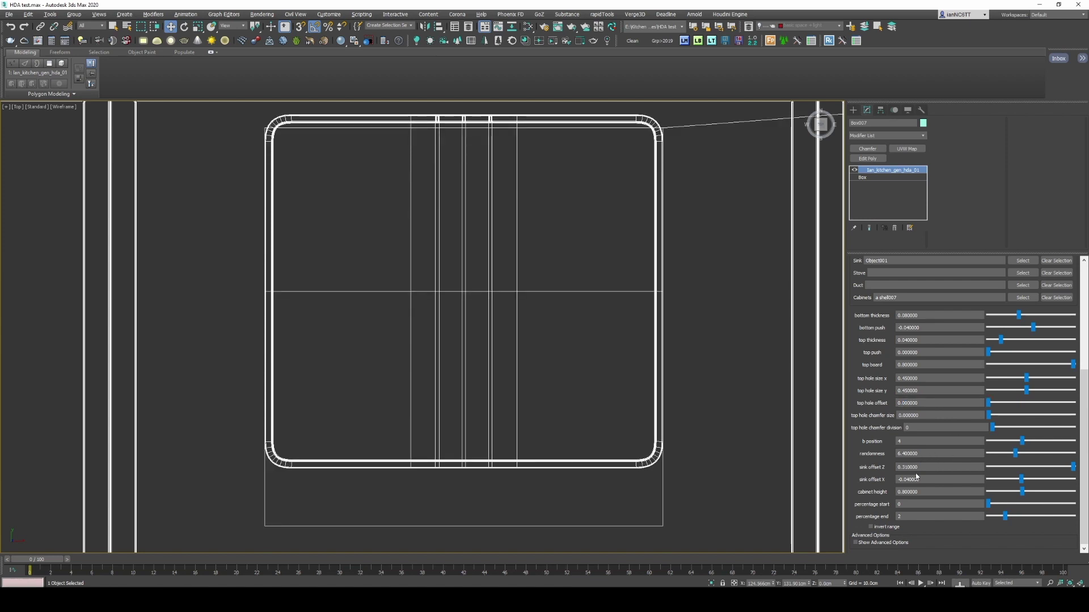
pyautogui.doubleClick(923, 480)
pyautogui.press('Return')
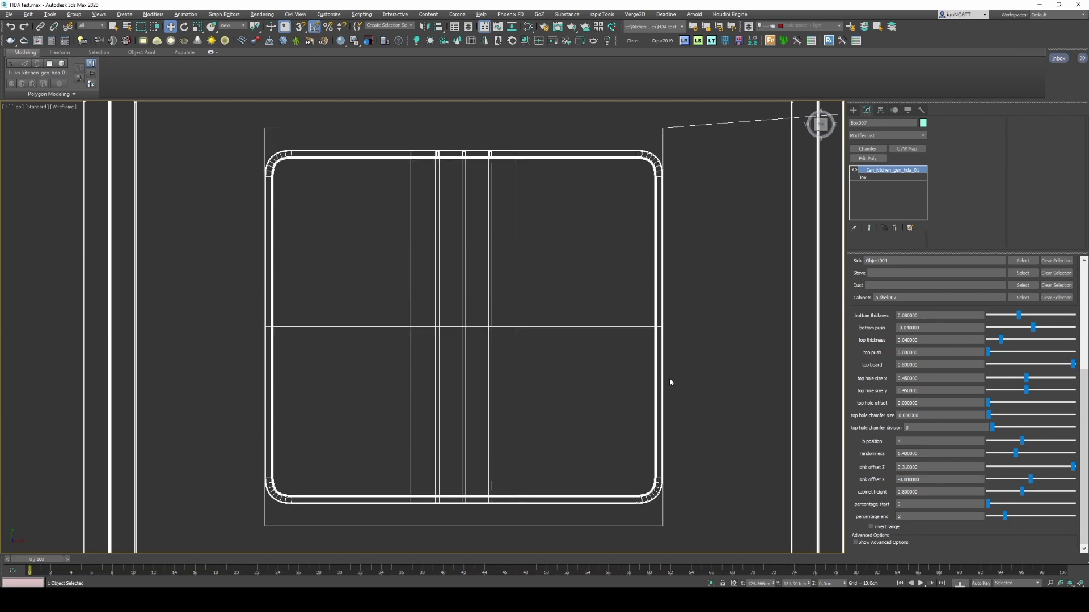
# Step: Reduce the top hole size y to 0.40 to match the basin's depth
pyautogui.moveTo(669, 377); pyautogui.dragTo(738, 367, button='middle')
pyautogui.doubleClick(918, 390)
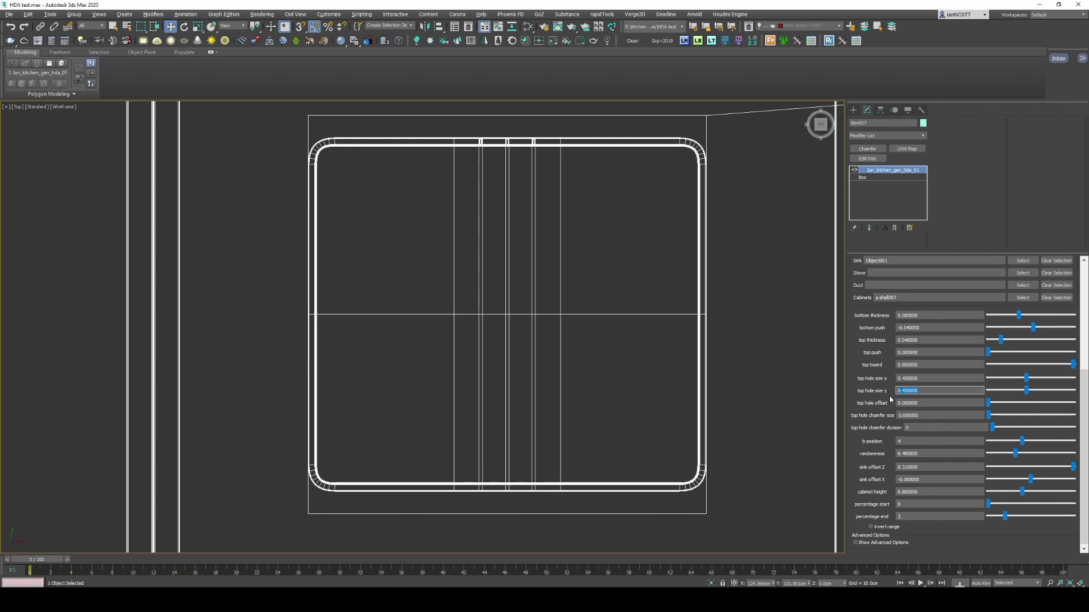
pyautogui.write('.40')
pyautogui.press('Return')
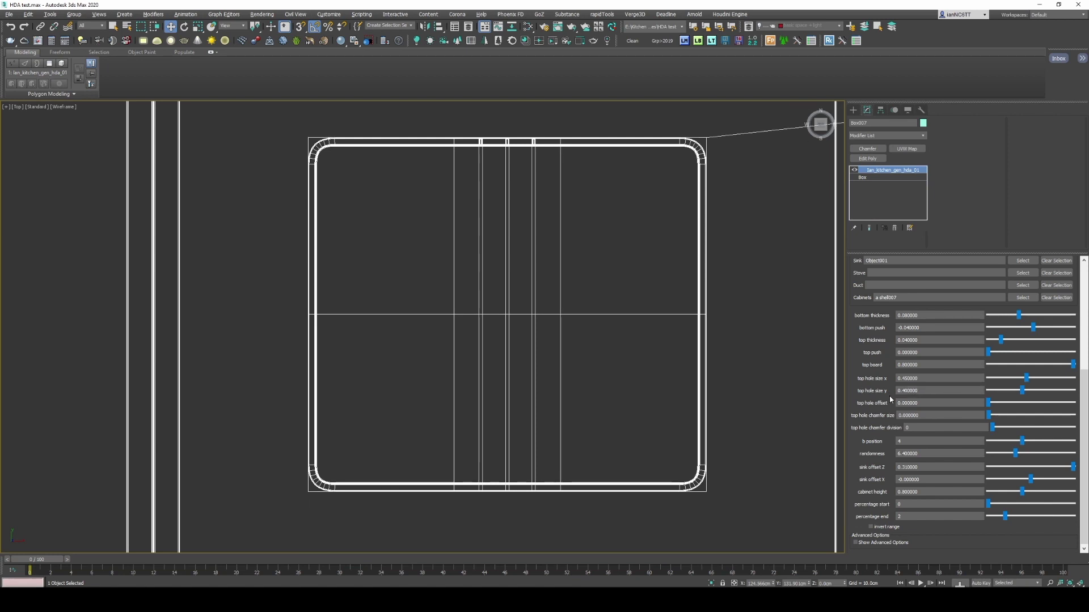
# Step: Try top hole chamfer sizes of 0.1 and 0.05 against the basin's rounded corner
pyautogui.scroll(4, 712, 170)
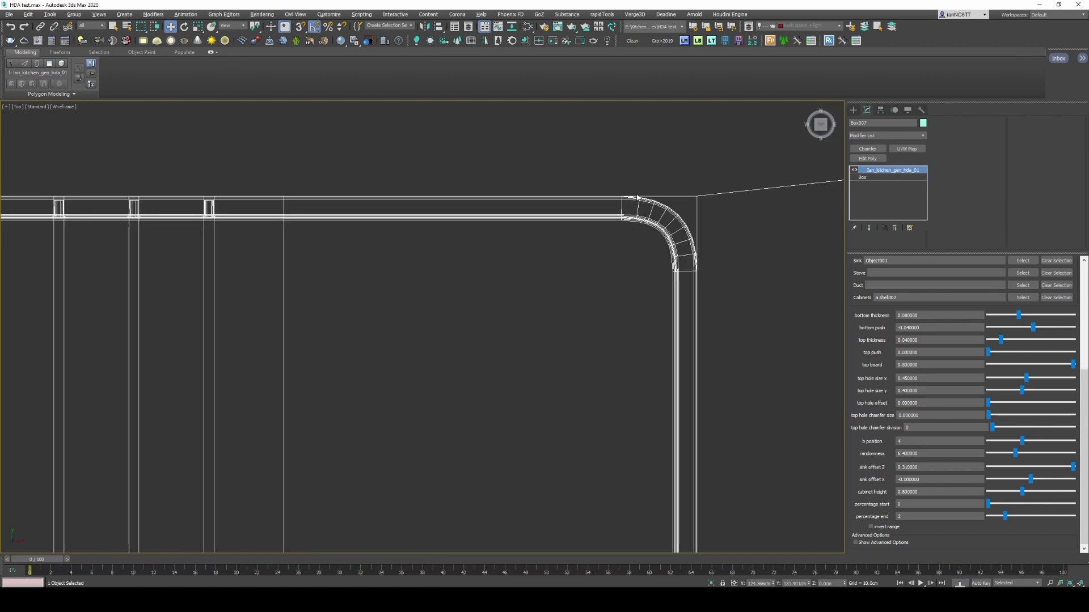
pyautogui.moveTo(648, 197); pyautogui.dragTo(637, 206, button='middle')
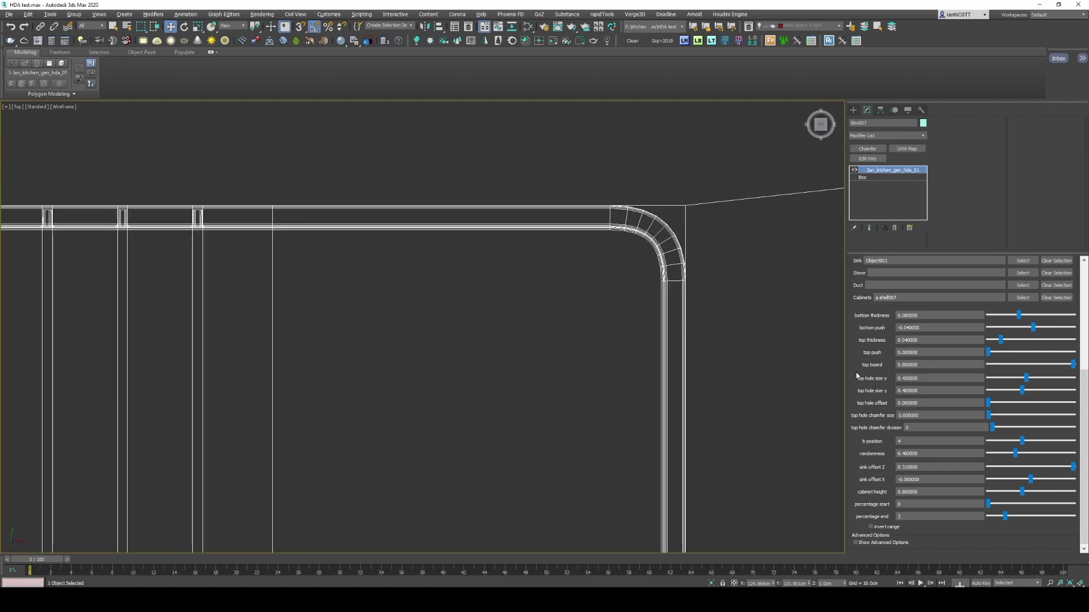
pyautogui.moveTo(855, 377); pyautogui.dragTo(855, 376)
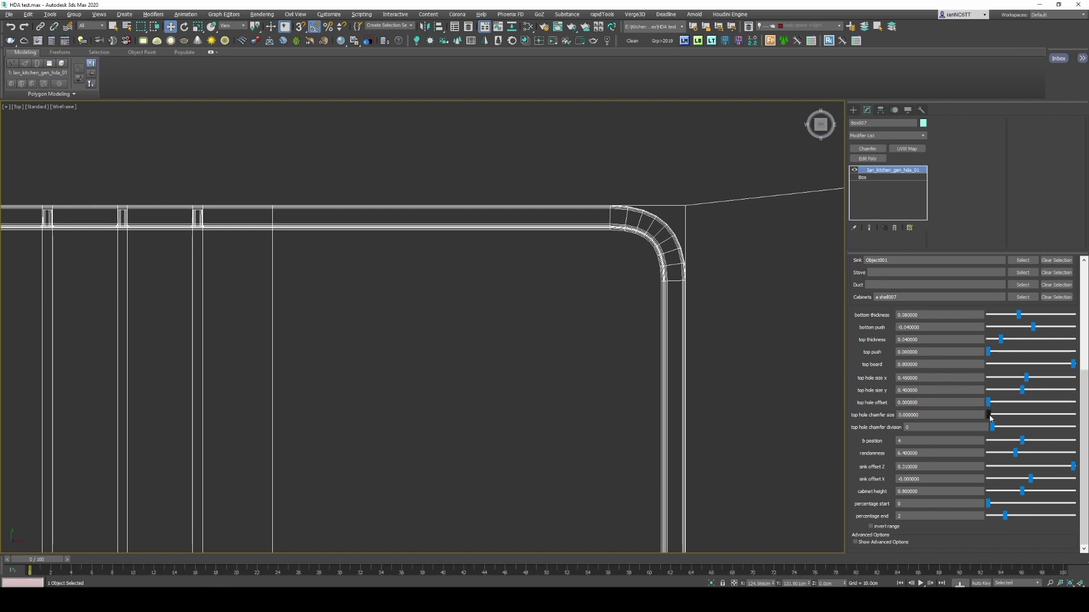
pyautogui.click(908, 415)
pyautogui.write('0.1')
pyautogui.press('Return')
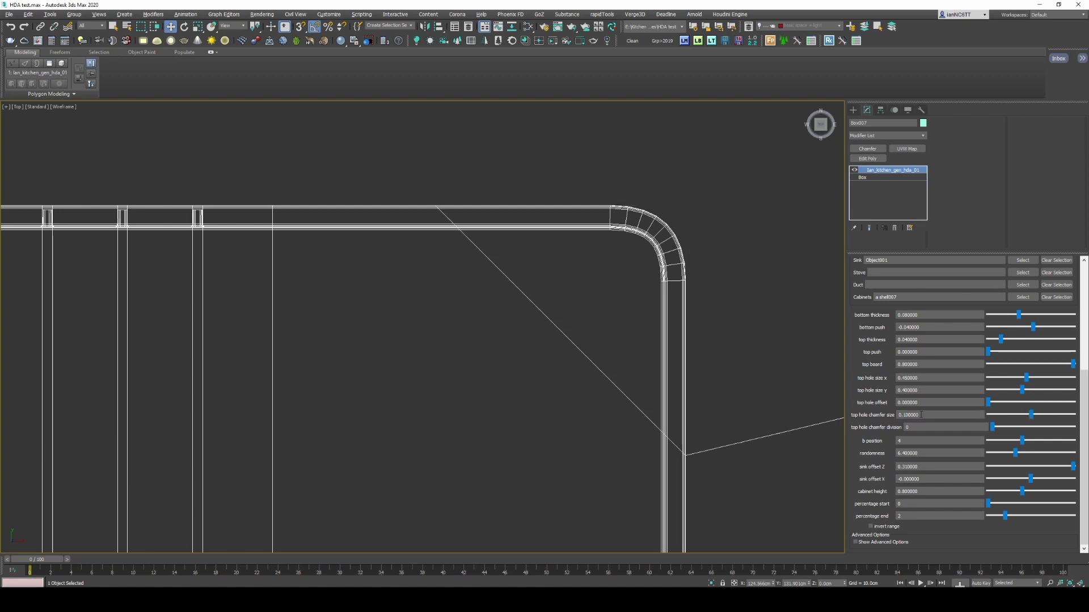
pyautogui.click(917, 414)
pyautogui.write('.05')
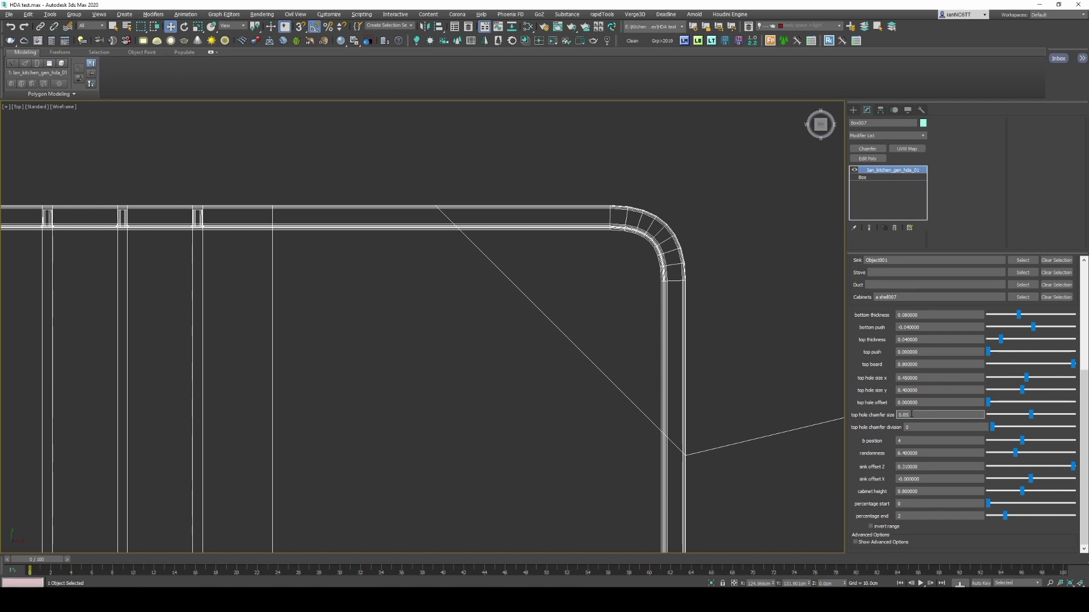
pyautogui.press('Return')
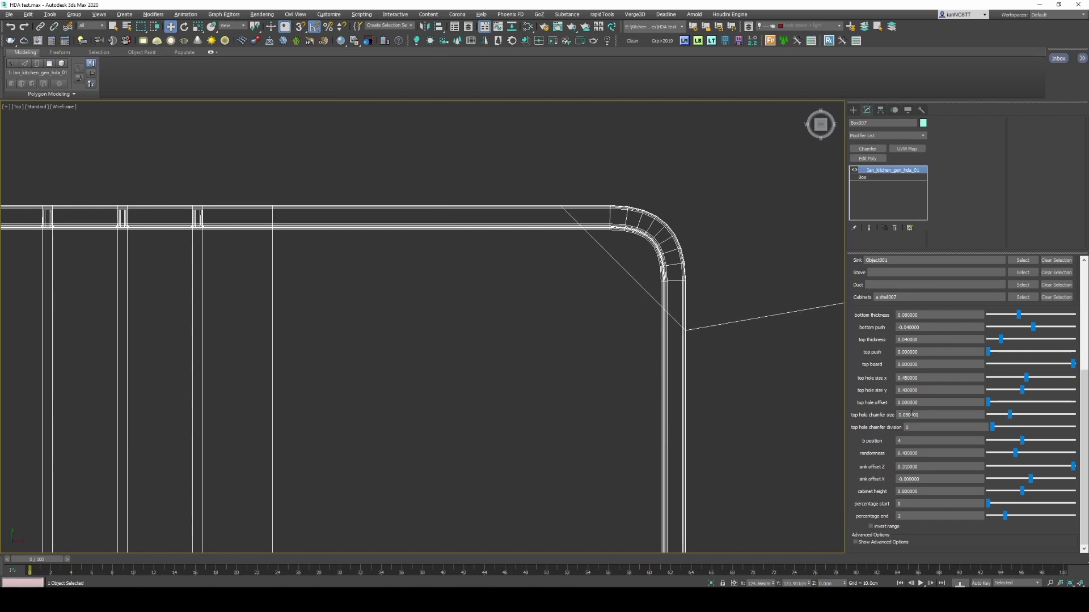
# Step: Set the top hole chamfer size to 0.03 and the chamfer division to 4
pyautogui.moveTo(920, 415); pyautogui.dragTo(907, 417)
pyautogui.write('3')
pyautogui.press('Return')
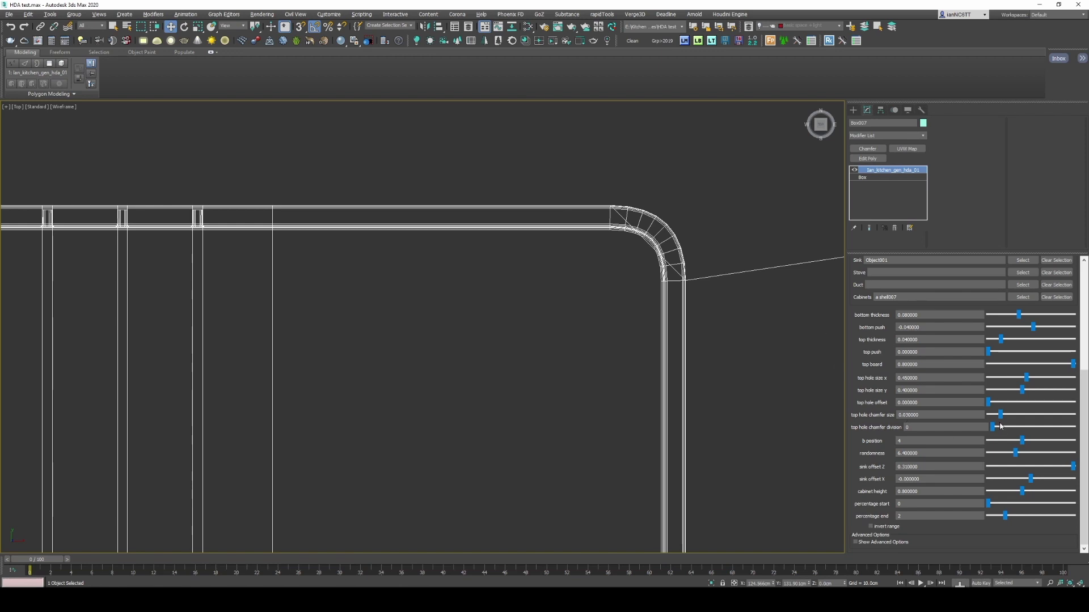
pyautogui.moveTo(992, 427); pyautogui.dragTo(1025, 429)
pyautogui.scroll(5, 681, 230)
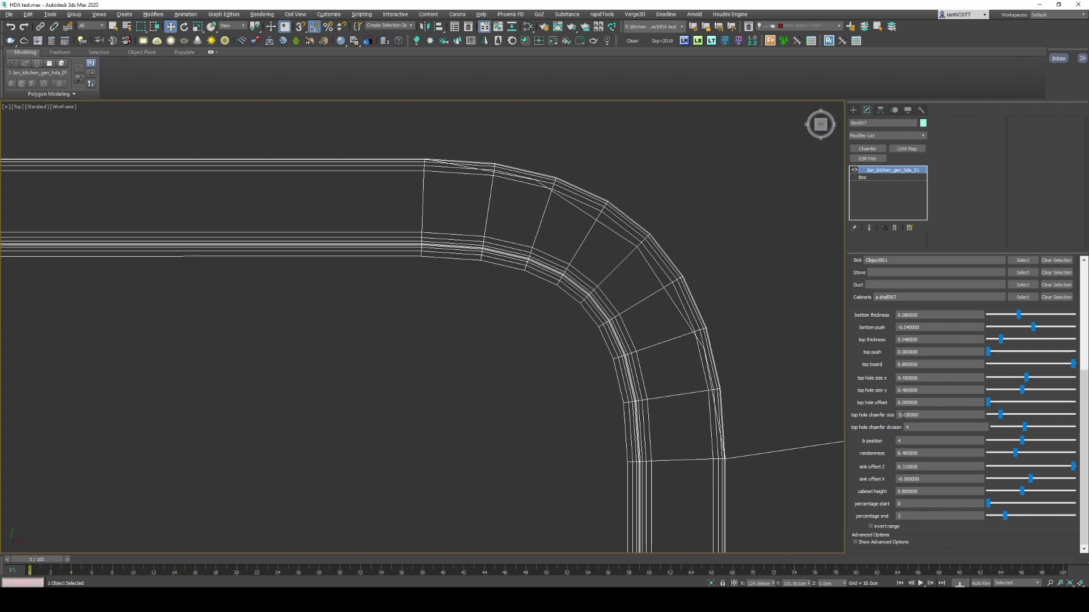
# Step: Refine the cutout's corner rounding to a top hole chamfer size of 0.025 with a chamfer division of 6
pyautogui.moveTo(906, 415); pyautogui.dragTo(941, 416)
pyautogui.press('Return')
pyautogui.click(919, 417)
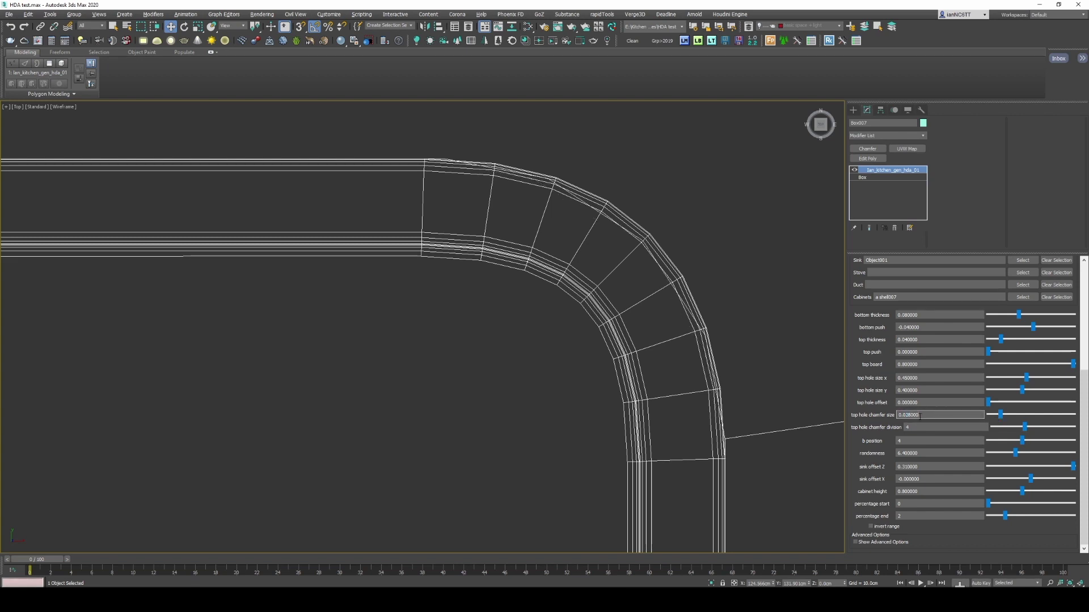
pyautogui.write('5')
pyautogui.press('Return')
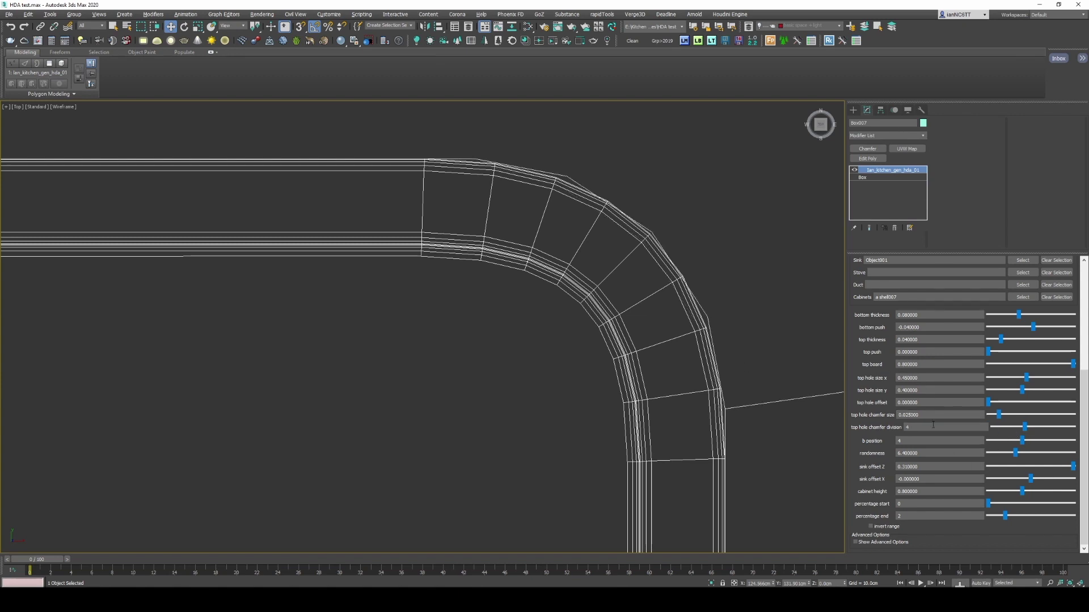
pyautogui.doubleClick(933, 427)
pyautogui.press('Return')
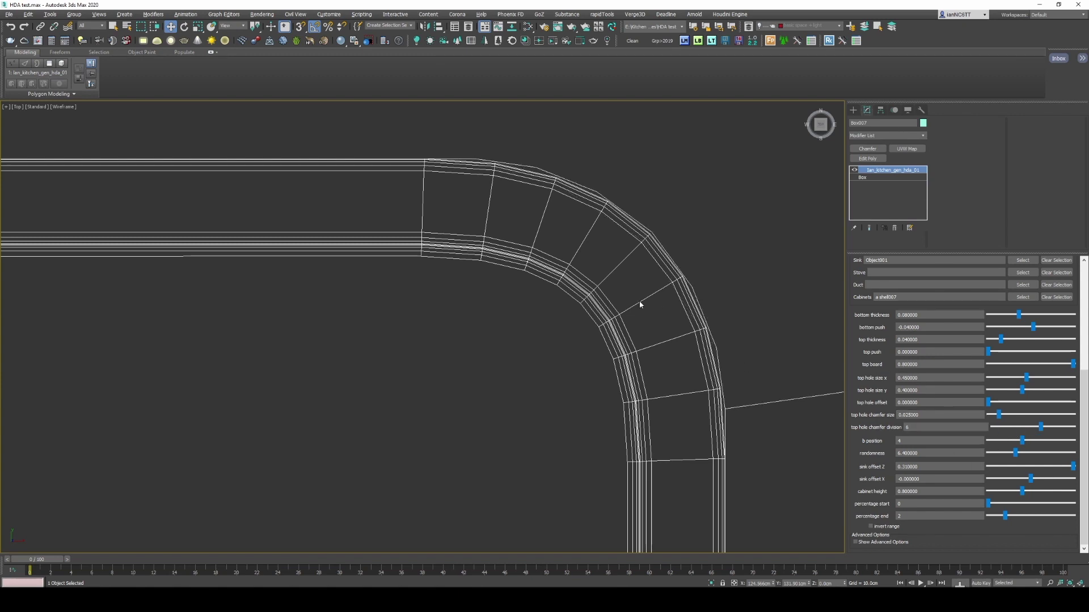
# Step: Restore shaded display in the top view and return to the maximized orthographic view of the sink
pyautogui.press('F3')
pyautogui.scroll(-5, 640, 301)
pyautogui.scroll(-2, 639, 300)
pyautogui.hotkey('alt', 'w')
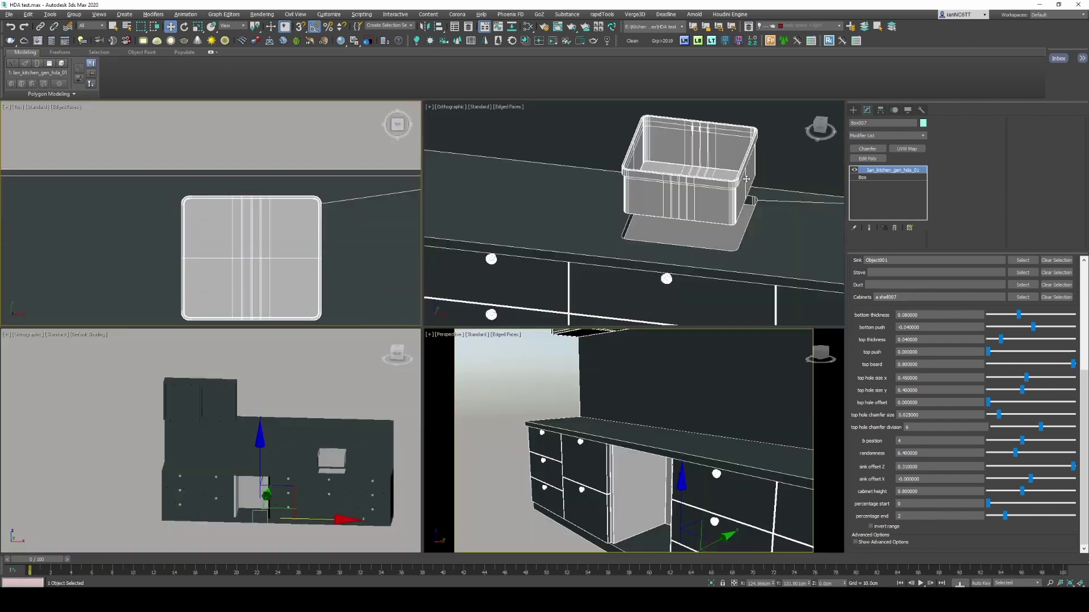
pyautogui.scroll(-6, 697, 244)
pyautogui.hotkey('alt', 'w')
# Step: Lower the basin into the countertop cutout by reducing the sink offset Z to 0
pyautogui.keyDown('alt'); pyautogui.moveTo(607, 262); pyautogui.dragTo(596, 273, button='middle'); pyautogui.keyUp('alt')
pyautogui.scroll(6, 569, 373)
pyautogui.scroll(6, 603, 369)
pyautogui.keyDown('alt'); pyautogui.moveTo(603, 370); pyautogui.dragTo(622, 348, button='middle'); pyautogui.keyUp('alt')
pyautogui.scroll(-5, 618, 354)
pyautogui.keyDown('alt'); pyautogui.moveTo(602, 227); pyautogui.dragTo(669, 295, button='middle'); pyautogui.keyUp('alt')
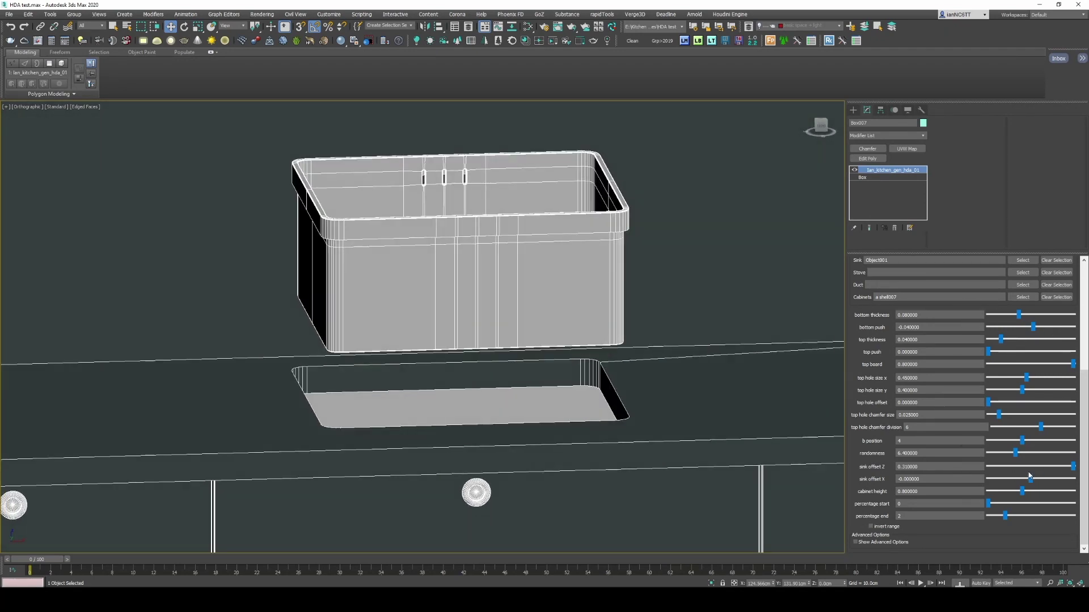
pyautogui.moveTo(1073, 471); pyautogui.dragTo(1052, 470)
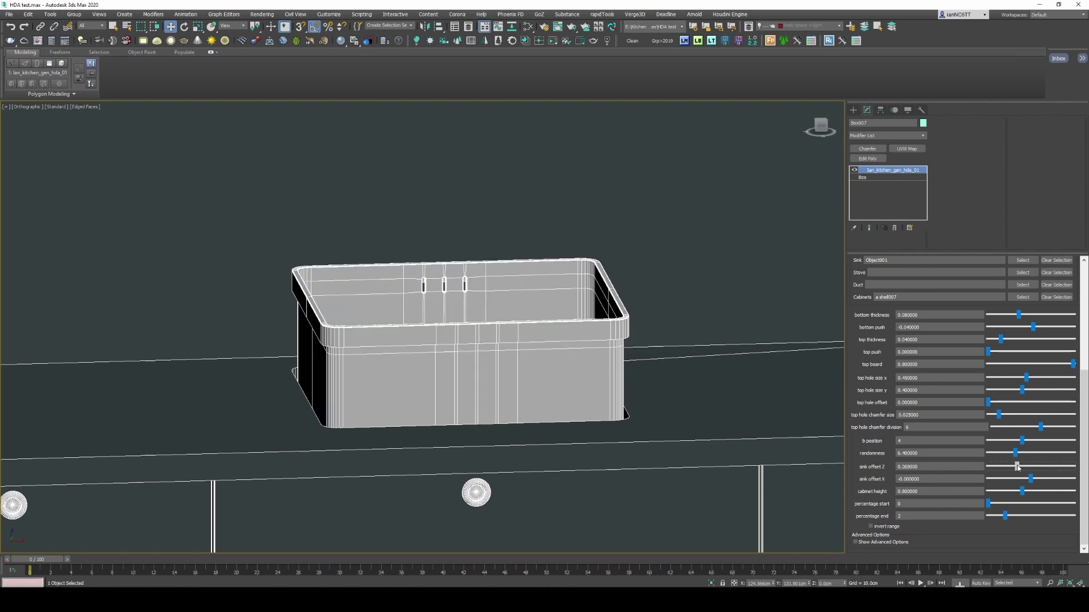
pyautogui.moveTo(1018, 467); pyautogui.dragTo(998, 466)
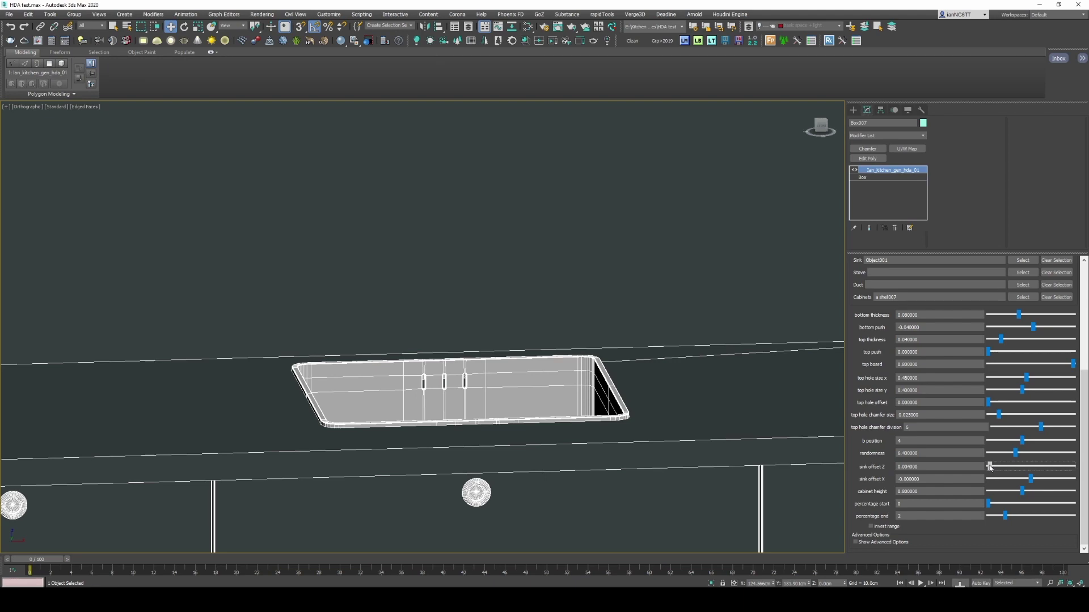
# Step: Examine how the basin's rounded corner fits the countertop cutout and review the whole kitchen
pyautogui.scroll(-10, 692, 299)
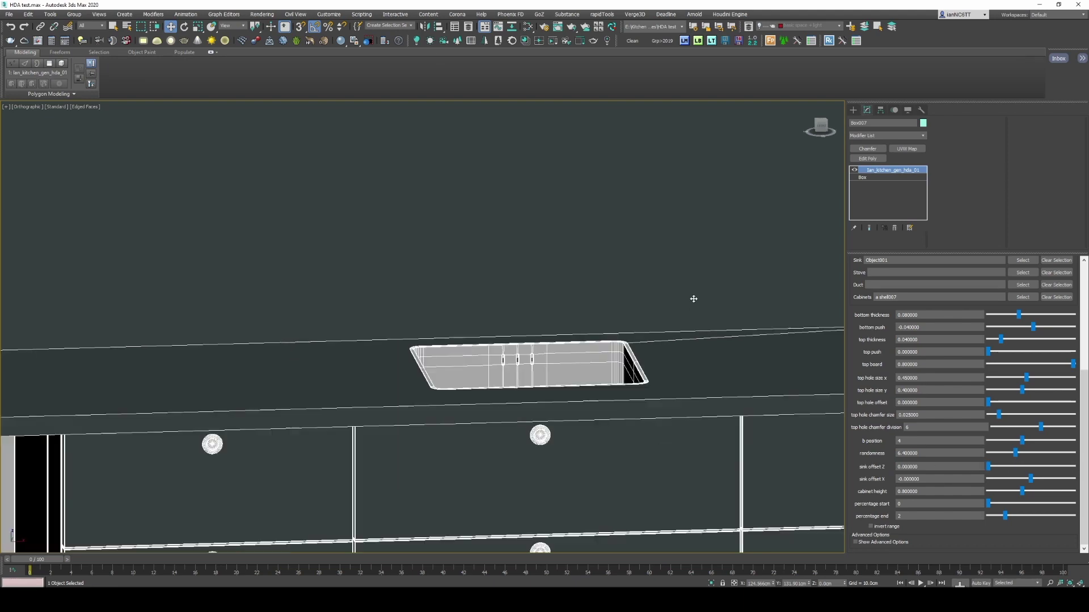
pyautogui.keyDown('alt'); pyautogui.moveTo(680, 326); pyautogui.dragTo(665, 378, button='middle'); pyautogui.keyUp('alt')
pyautogui.scroll(10, 665, 378)
pyautogui.scroll(6, 703, 349)
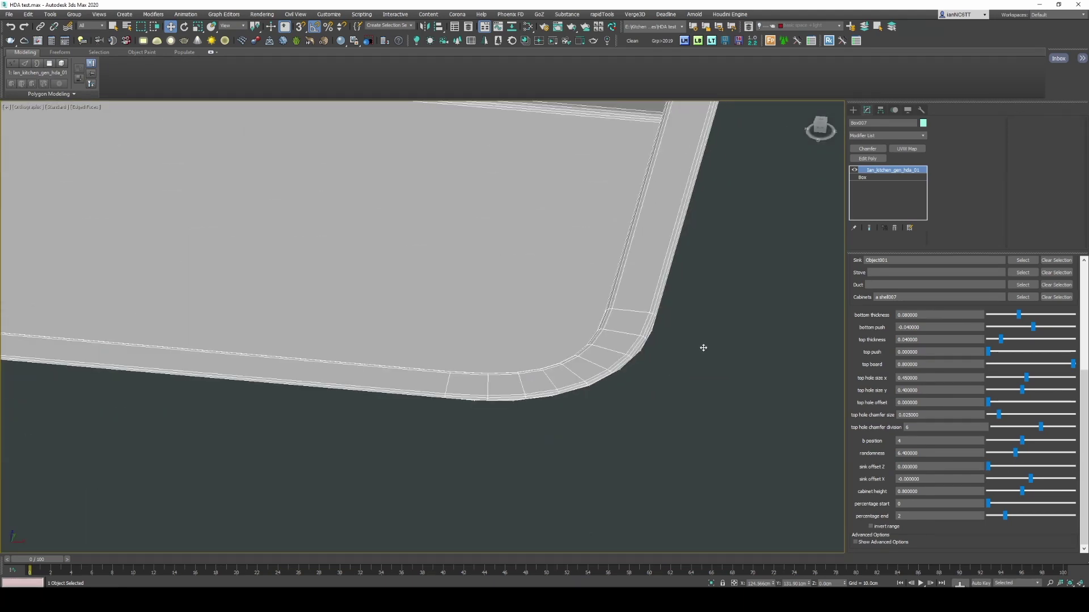
pyautogui.scroll(-12, 703, 347)
pyautogui.moveTo(697, 324); pyautogui.dragTo(644, 299, button='middle')
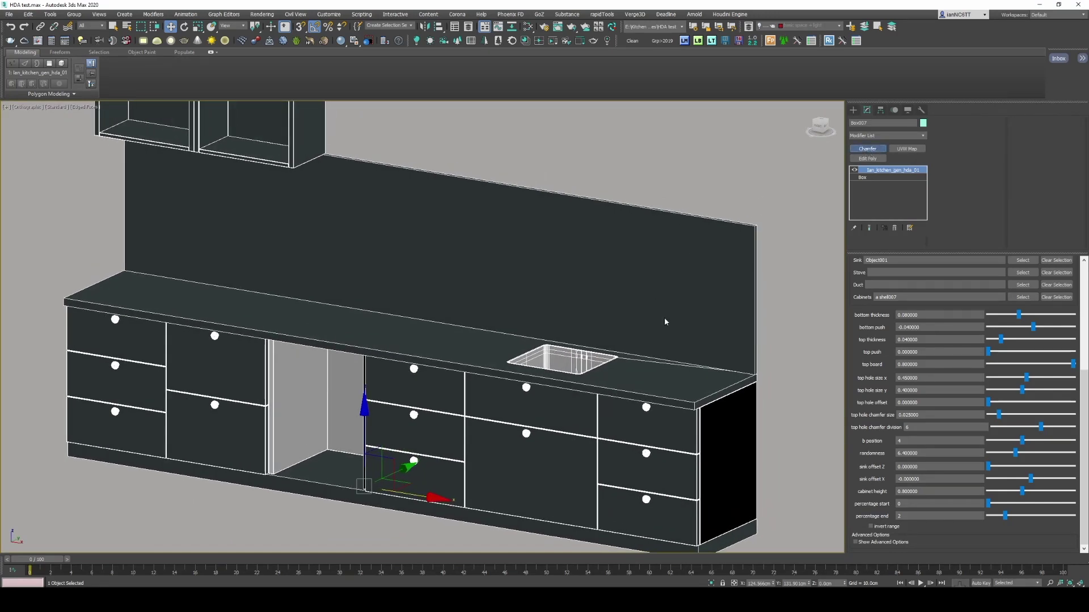
# Step: Add a Chamfer modifier to the kitchen and examine its effect on the drawer knobs and countertop edges
pyautogui.click(872, 147)
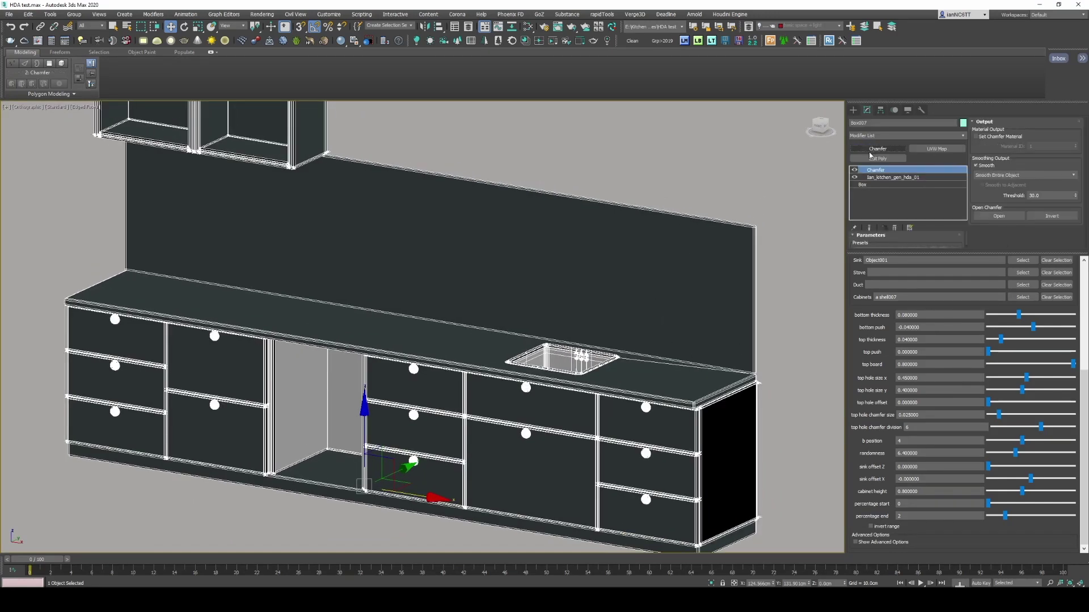
pyautogui.scroll(15, 698, 312)
pyautogui.scroll(6, 584, 344)
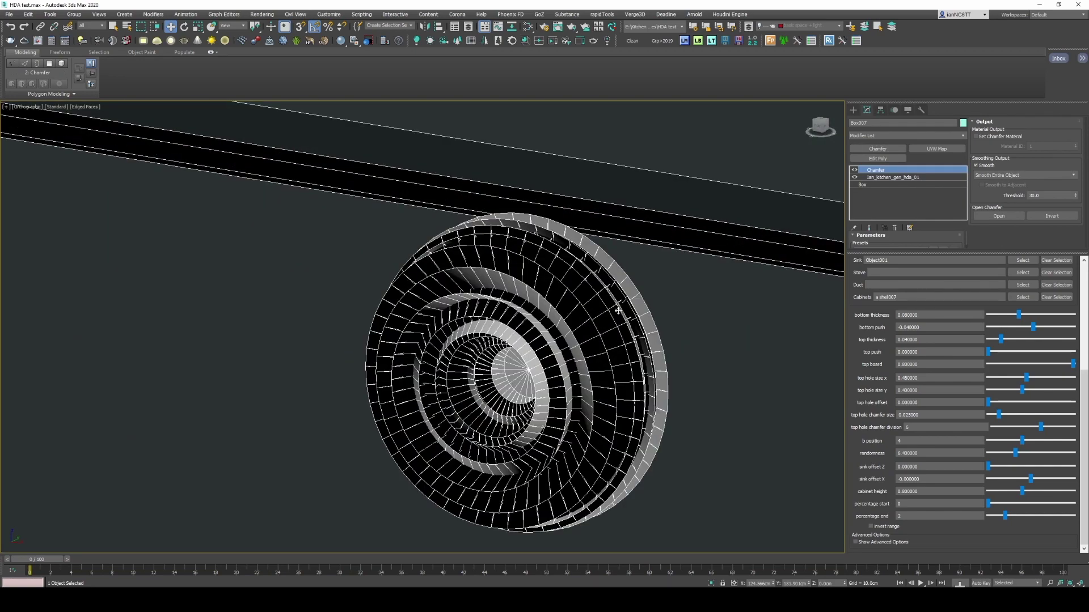
pyautogui.scroll(-10, 584, 316)
pyautogui.scroll(4, 608, 296)
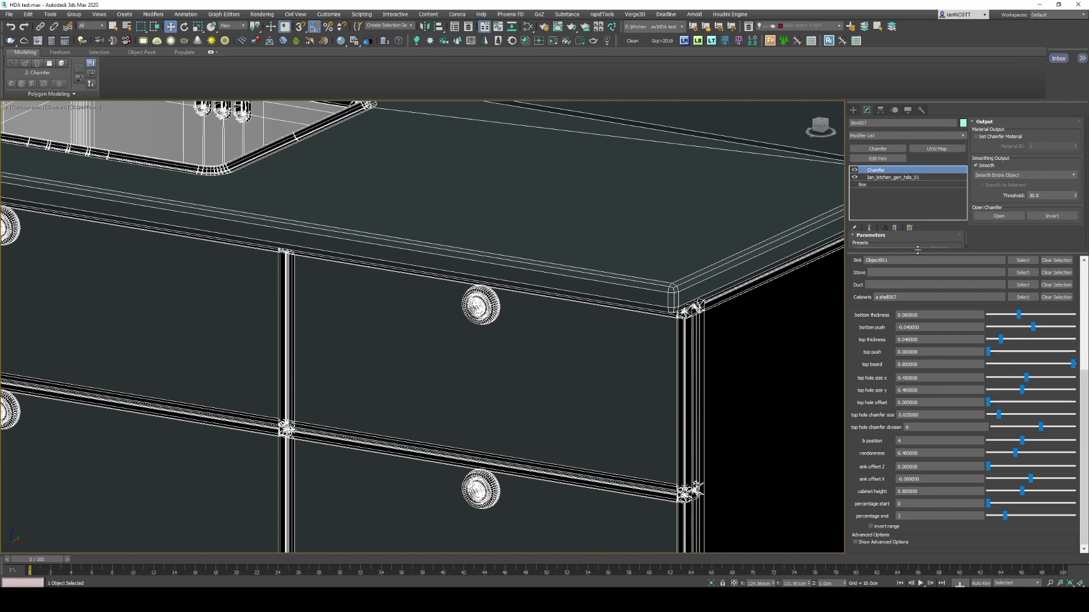
# Step: Limit the chamfer by smoothing to unsmoothed edges only
pyautogui.moveTo(918, 250); pyautogui.dragTo(914, 432)
pyautogui.scroll(-5, 893, 383)
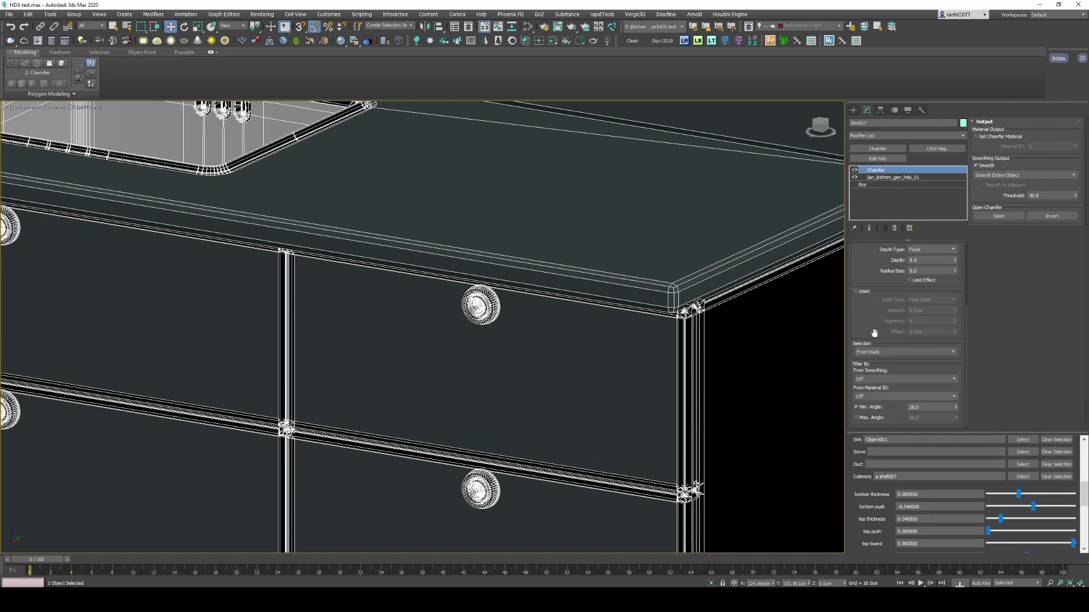
pyautogui.click(894, 381)
pyautogui.click(891, 403)
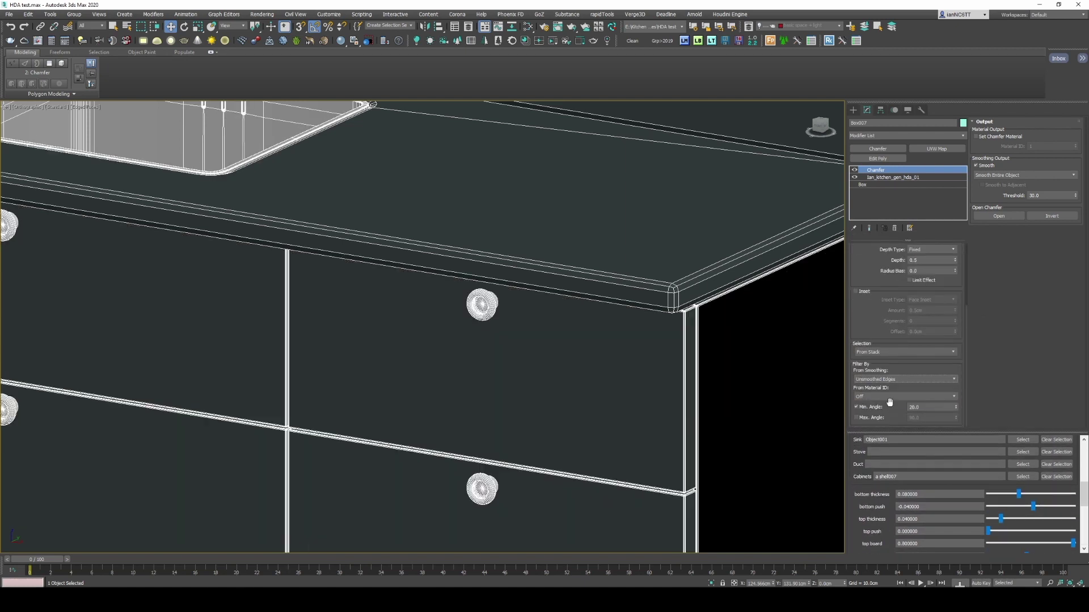
# Step: Reduce the chamfer amount to 0.2 cm, checking the fit around the sink cutout's rounded corner
pyautogui.scroll(-5, 660, 305)
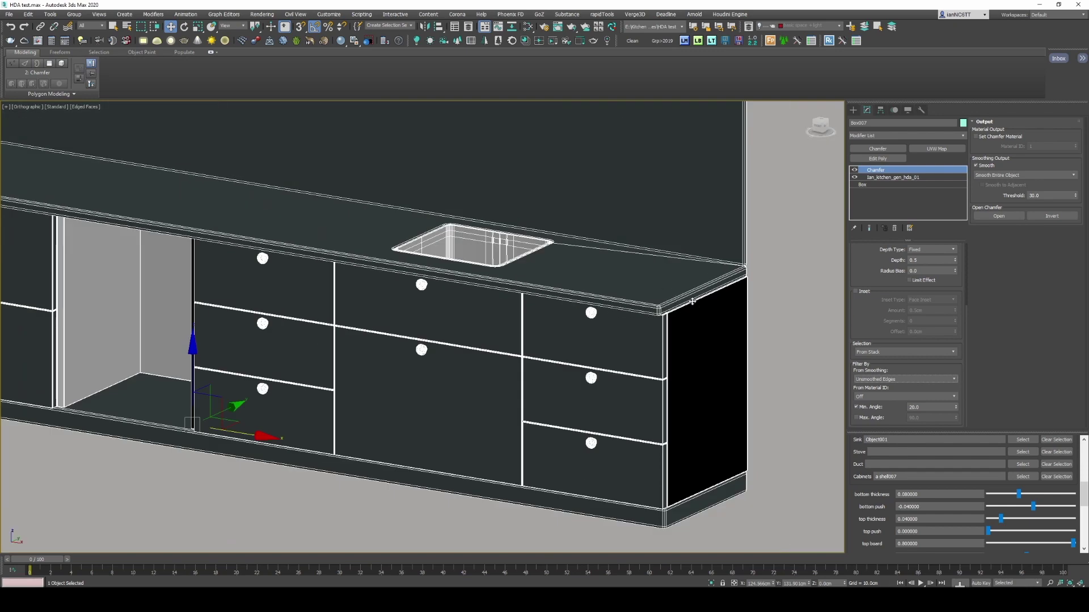
pyautogui.scroll(4, 666, 311)
pyautogui.scroll(-6, 665, 310)
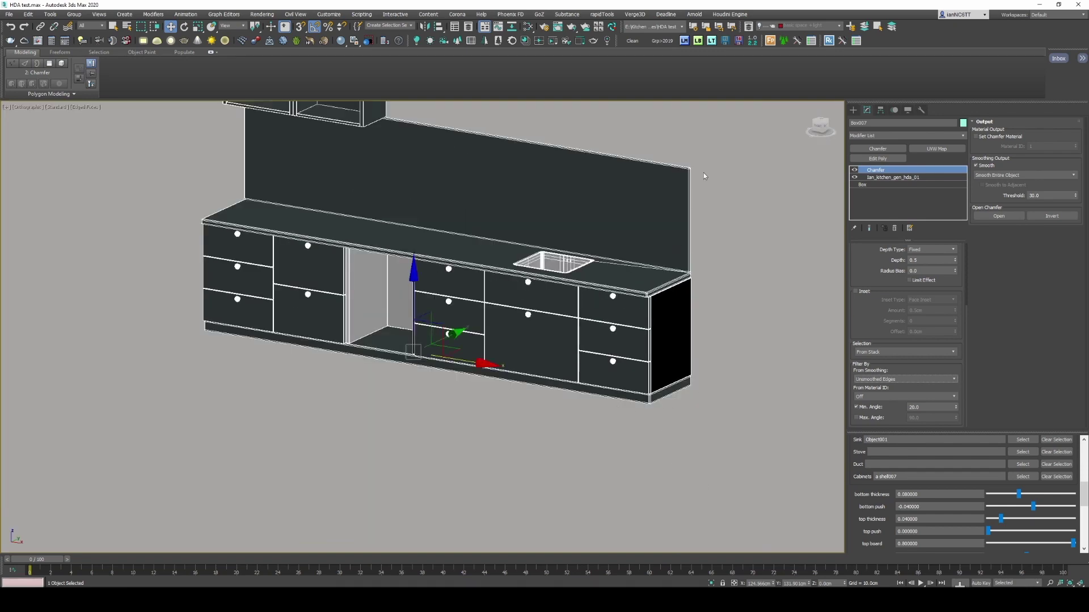
pyautogui.scroll(-3, 593, 212)
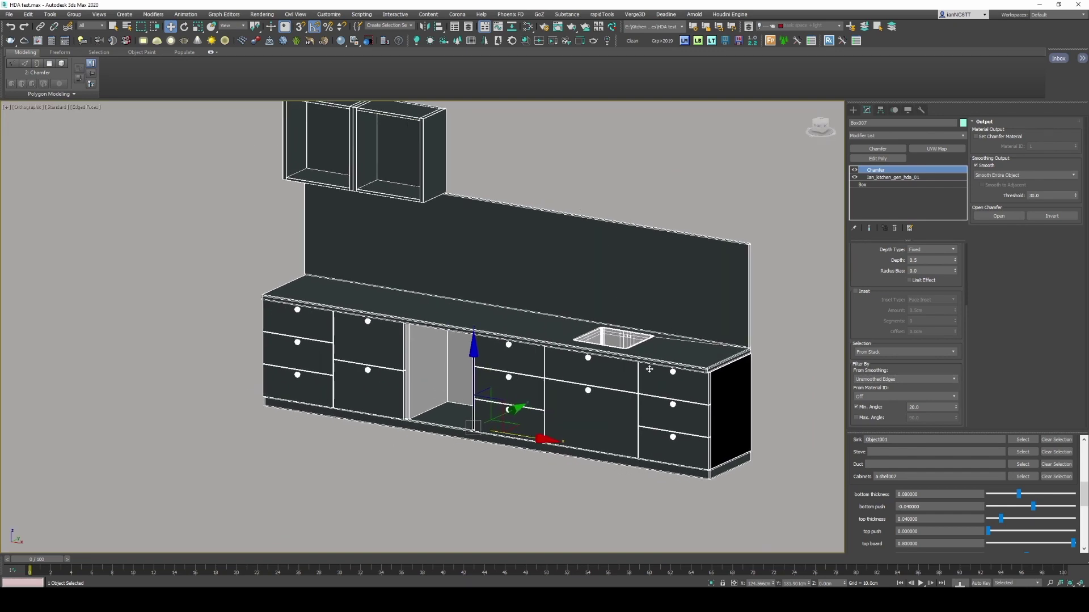
pyautogui.scroll(10, 631, 295)
pyautogui.moveTo(579, 299); pyautogui.dragTo(650, 292, button='middle')
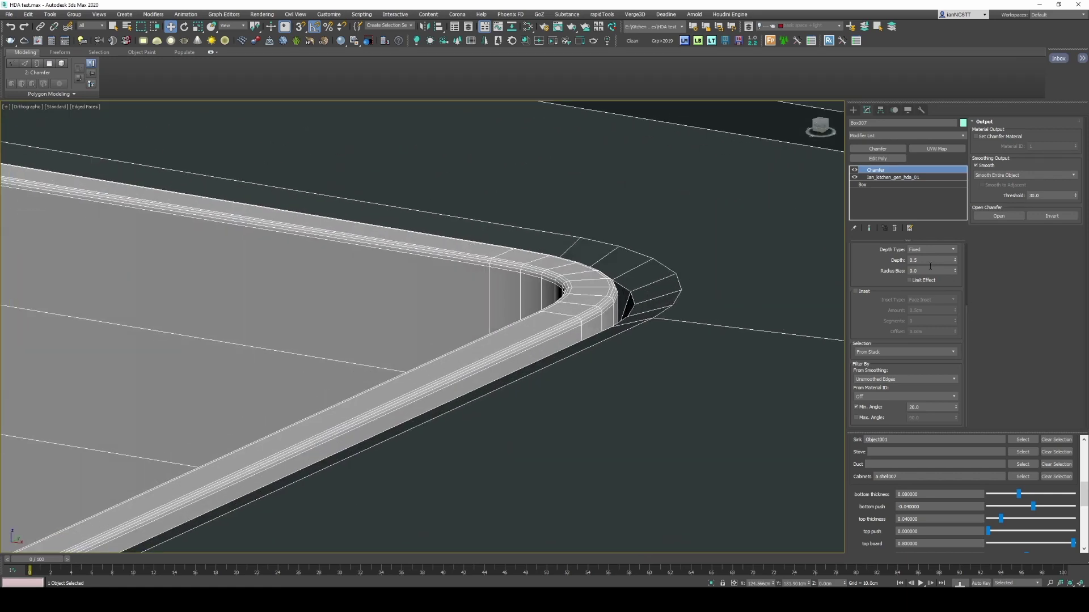
pyautogui.scroll(2, 872, 306)
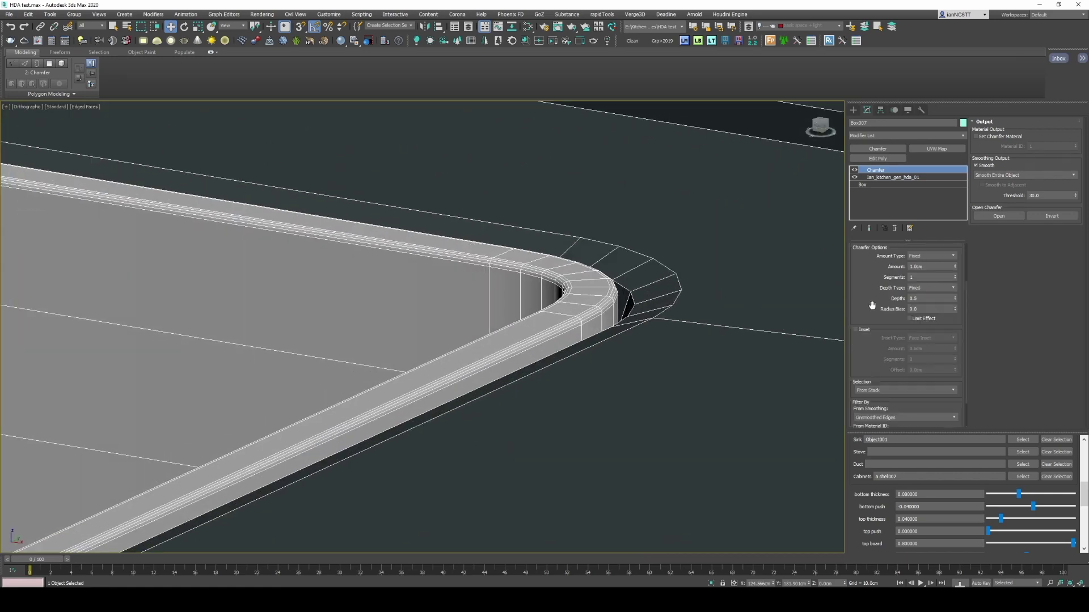
pyautogui.doubleClick(936, 267)
pyautogui.press('Return')
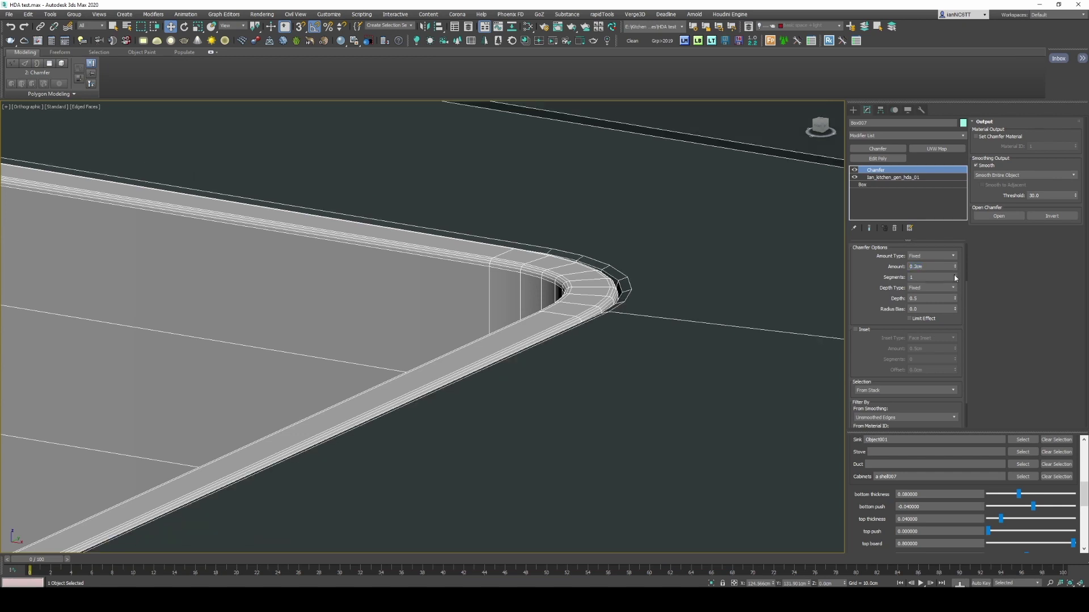
# Step: Set the chamfer to 2 segments and its smoothing to Smooth Chamfers Only
pyautogui.click(955, 276)
pyautogui.click(1021, 175)
pyautogui.click(1005, 191)
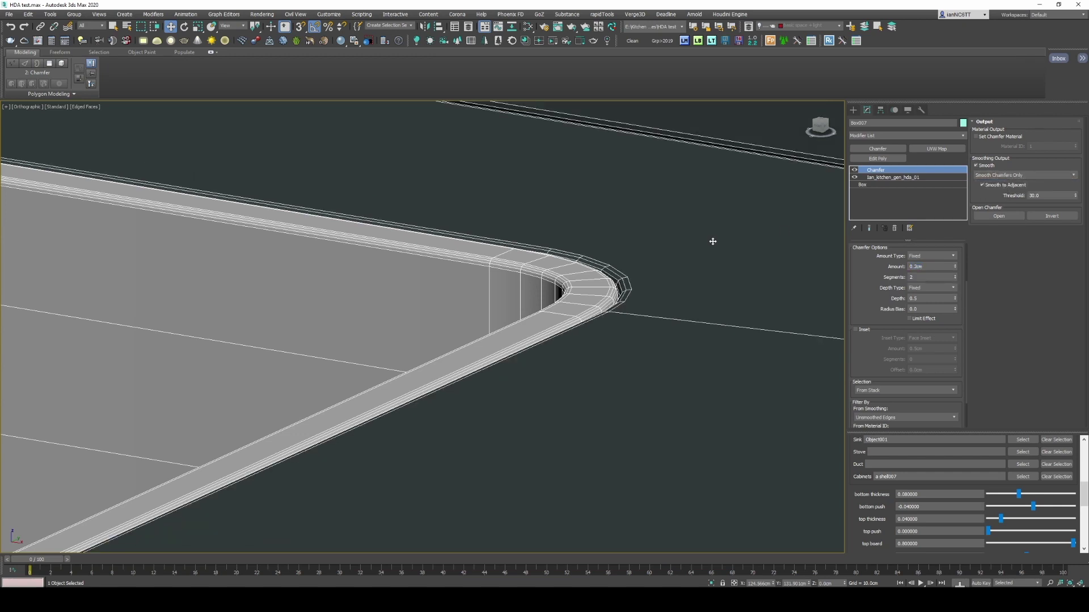
# Step: Hide the edge overlay in the orthographic view and show the kitchen through the Corona camera in a maximized view
pyautogui.press('F4')
pyautogui.scroll(-15, 658, 327)
pyautogui.keyDown('alt'); pyautogui.moveTo(659, 329); pyautogui.dragTo(723, 332, button='middle'); pyautogui.keyUp('alt')
pyautogui.hotkey('alt', 'w')
pyautogui.click(676, 429)
pyautogui.press('c')
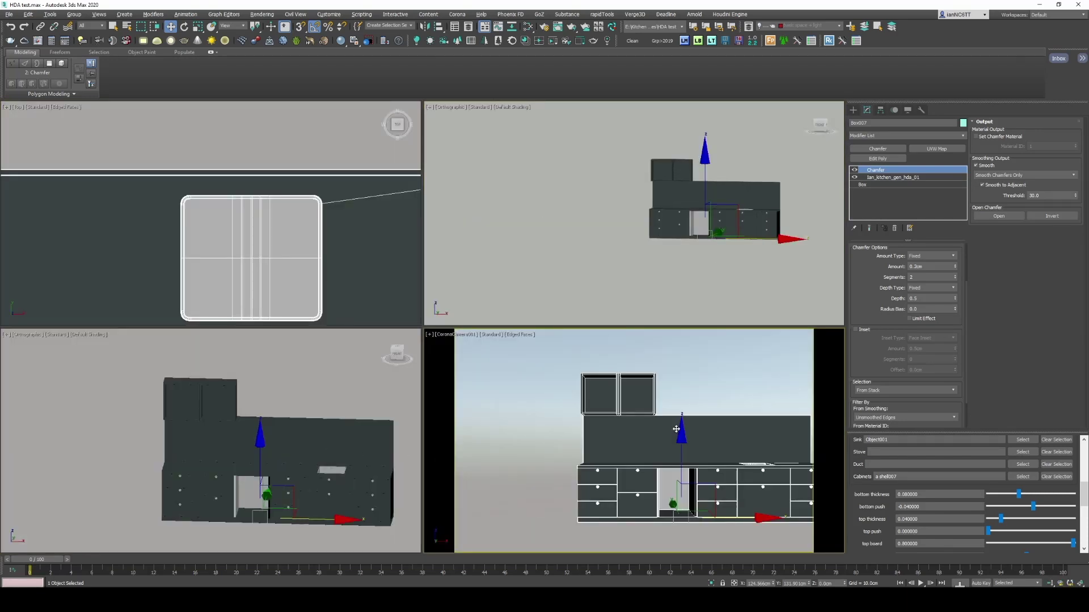
pyautogui.hotkey('alt', 'w')
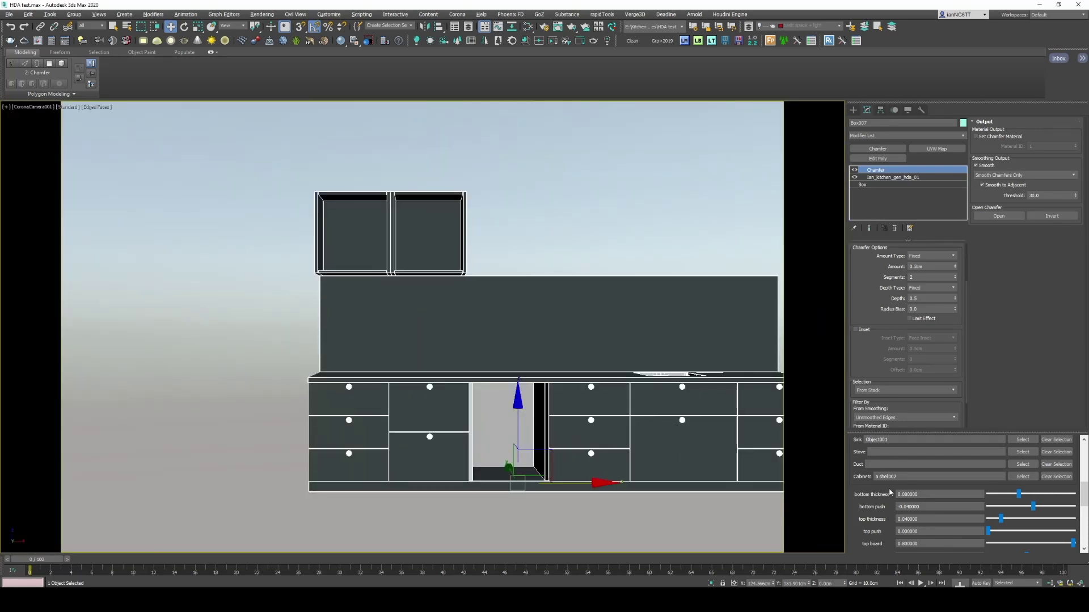
# Step: Redistribute the wall cabinets by setting percentage start to 1 and percentage end to 0
pyautogui.scroll(-3, 889, 487)
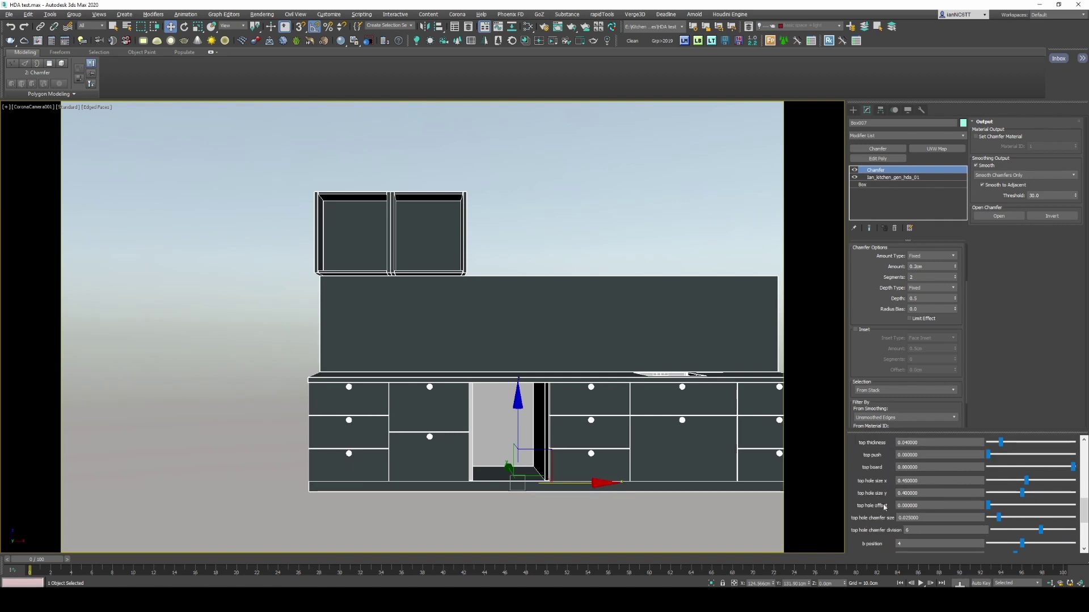
pyautogui.scroll(-3, 874, 495)
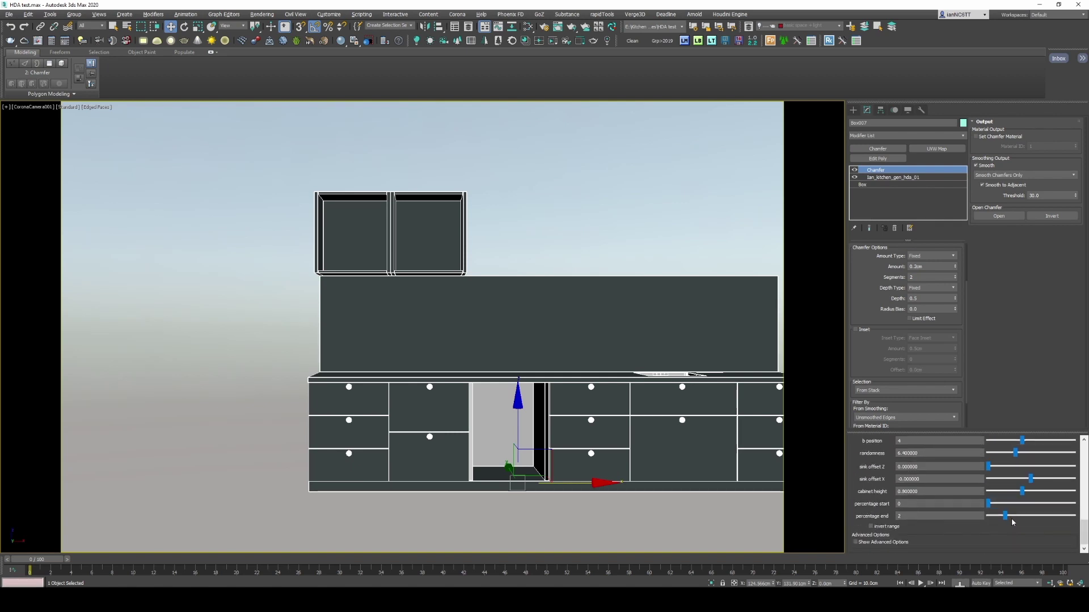
pyautogui.click(987, 506)
pyautogui.moveTo(1007, 516)
pyautogui.mouseDown()
pyautogui.moveTo(1086, 516)
pyautogui.moveTo(1006, 521)
pyautogui.moveTo(996, 504)
pyautogui.moveTo(1000, 517)
pyautogui.moveTo(988, 519)
pyautogui.mouseUp()
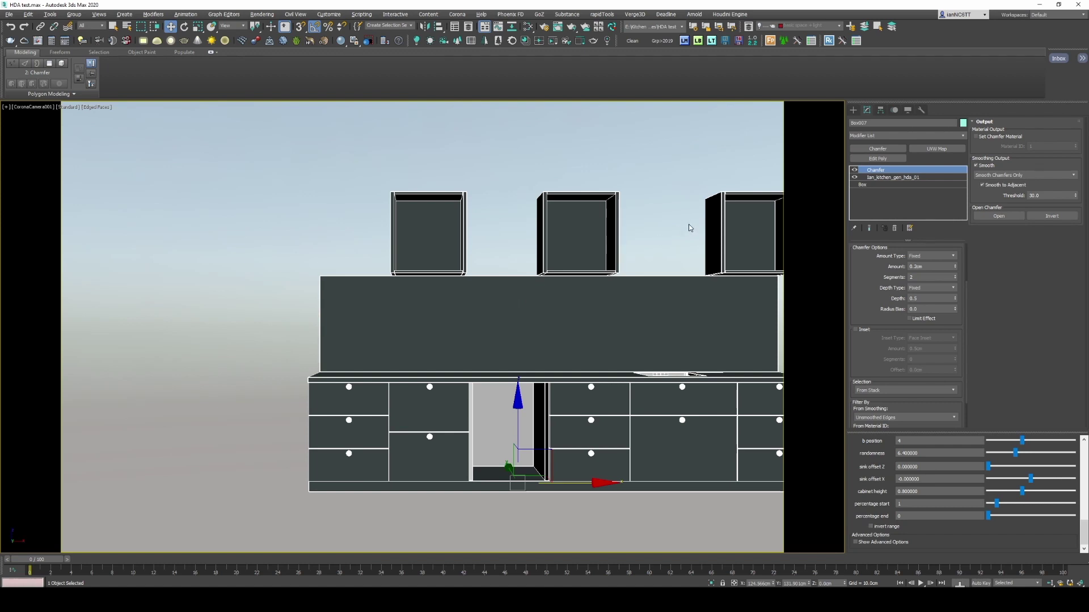
pyautogui.click(658, 175)
pyautogui.click(614, 203)
pyautogui.press('F4')
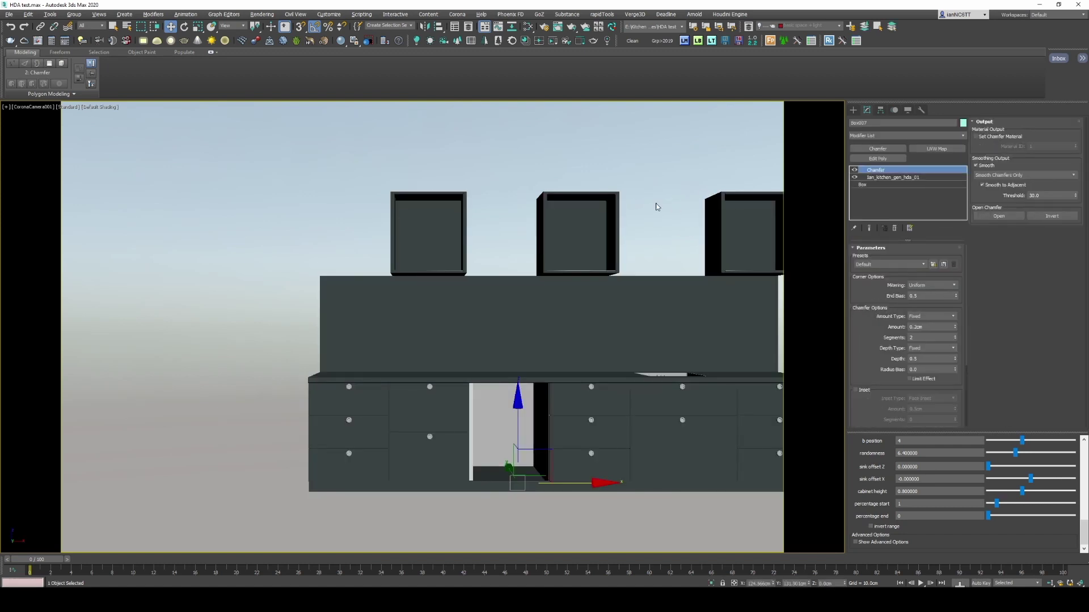
pyautogui.click(658, 196)
pyautogui.press('F4')
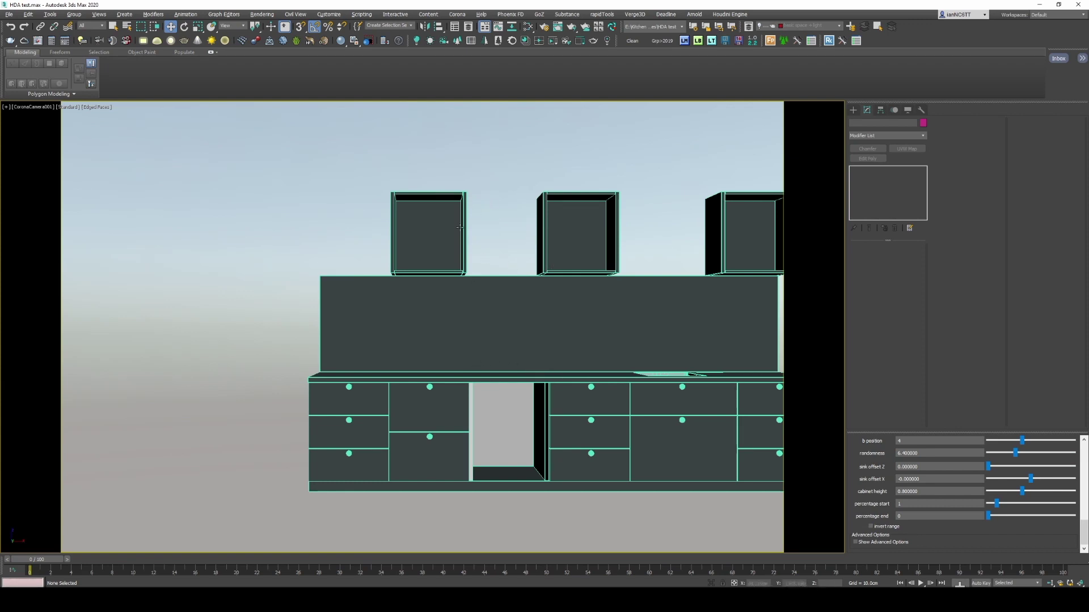
pyautogui.click(572, 217)
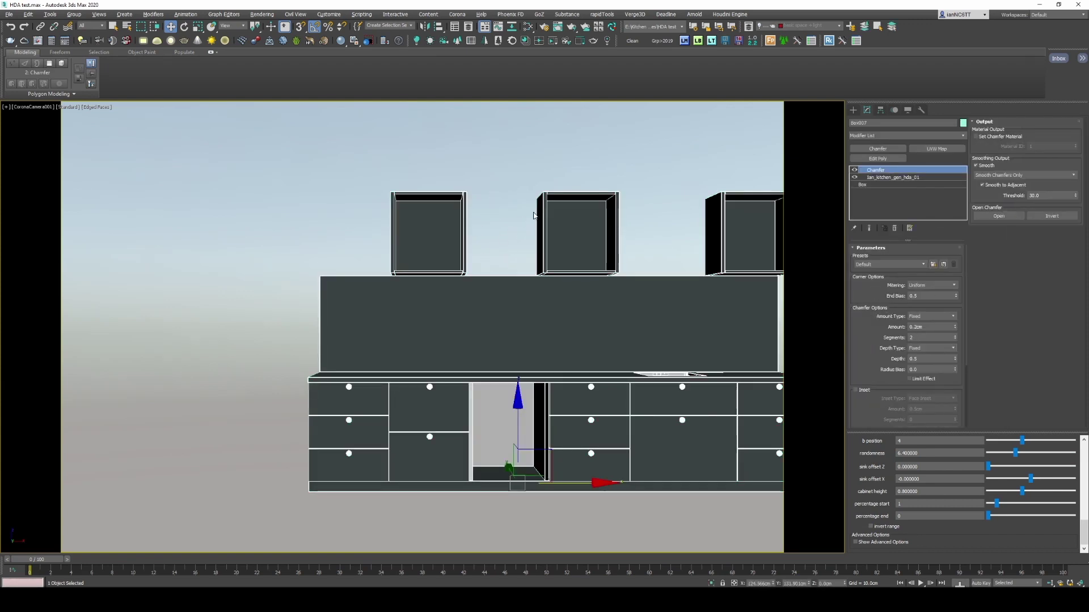
pyautogui.click(660, 235)
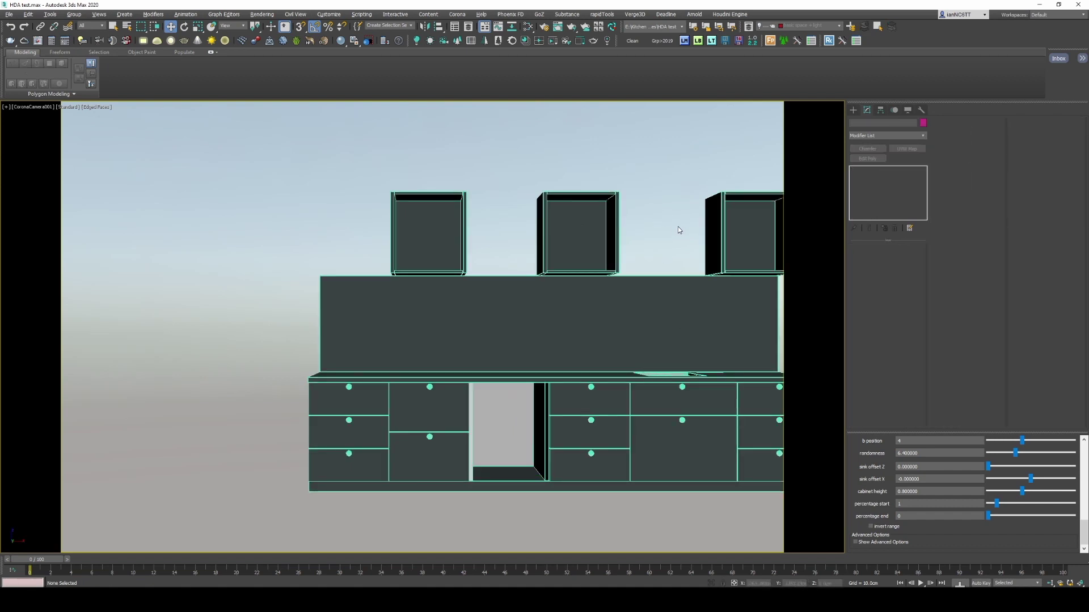
pyautogui.click(603, 223)
pyautogui.click(662, 227)
# Step: Unhide the basic space + light layer and return the camera view to shaded display without edges
pyautogui.click(769, 26)
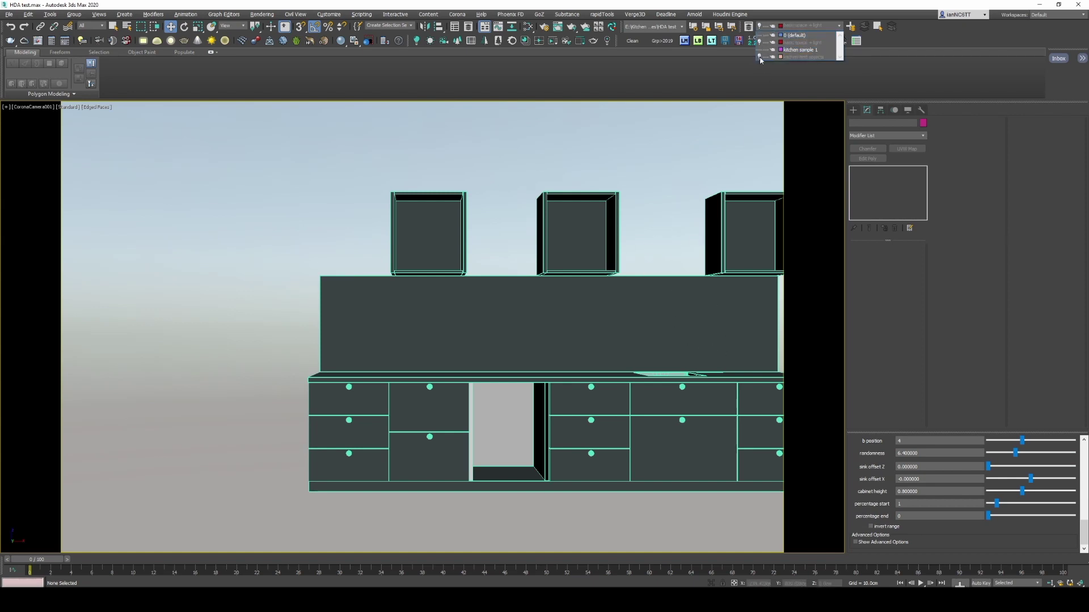
pyautogui.click(760, 42)
pyautogui.press('F3')
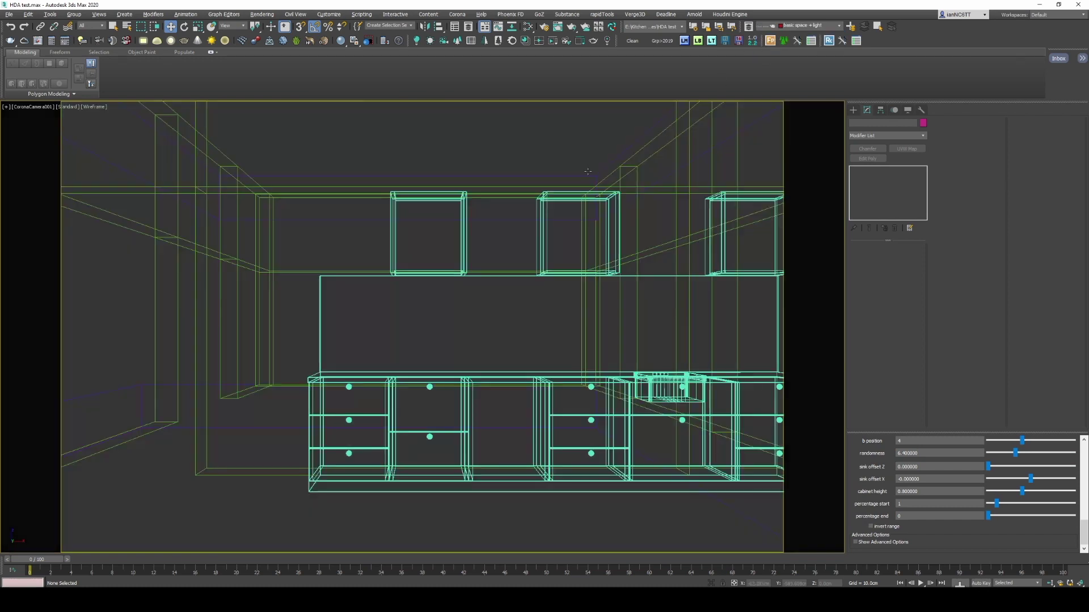
pyautogui.press('F3')
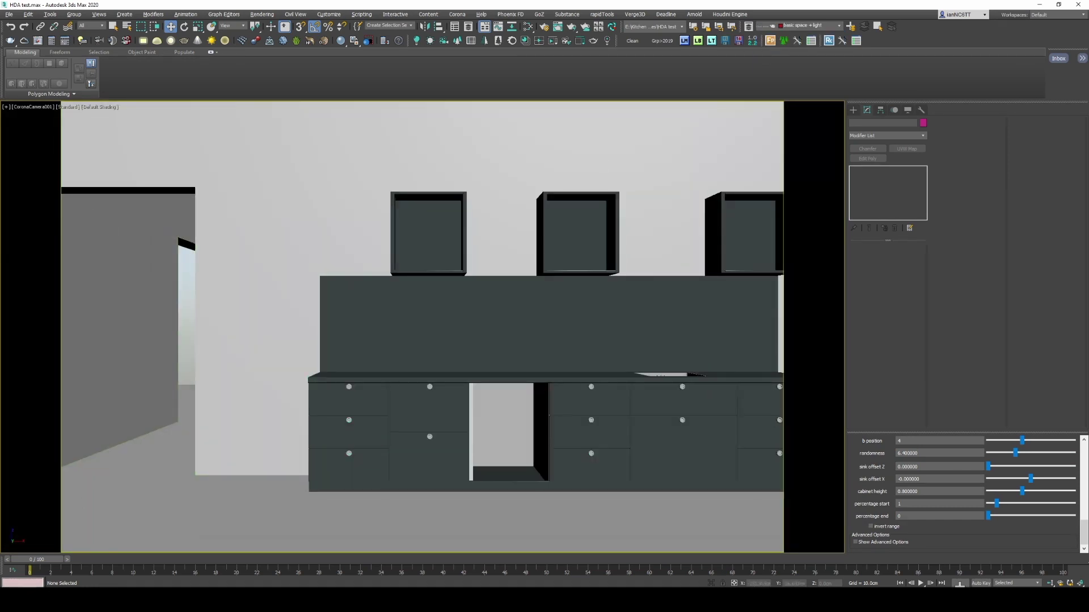
# Step: Run an interactive Corona render of the camera view, inspect the drawers, countertop and wall cabinets up close, and stop it
pyautogui.hotkey('alt', 'Tab')
pyautogui.click(910, 84)
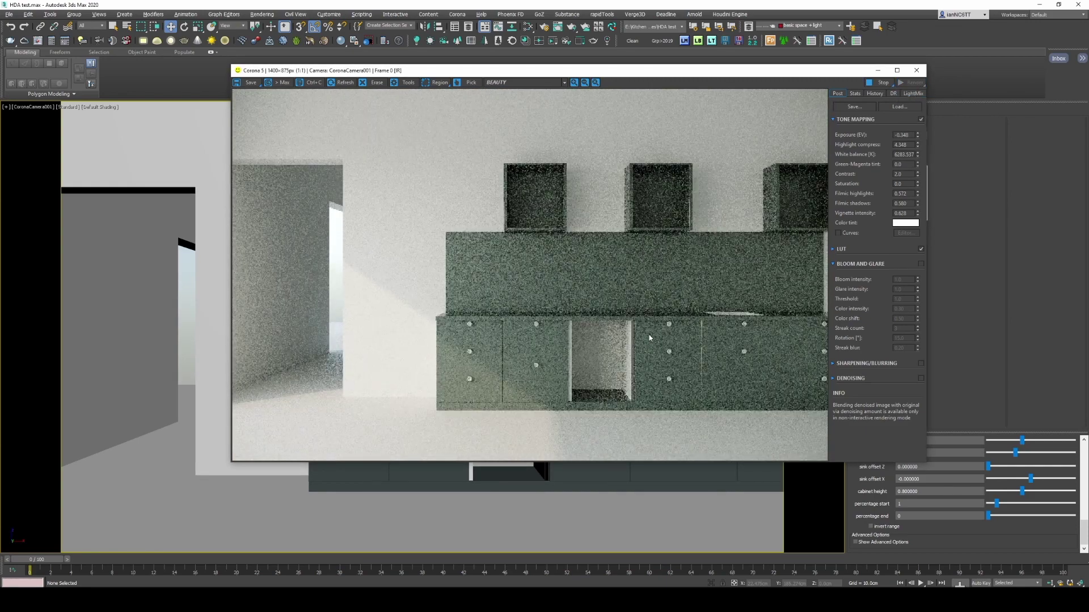
pyautogui.scroll(3, 691, 336)
pyautogui.scroll(-2, 523, 265)
pyautogui.scroll(-2, 573, 274)
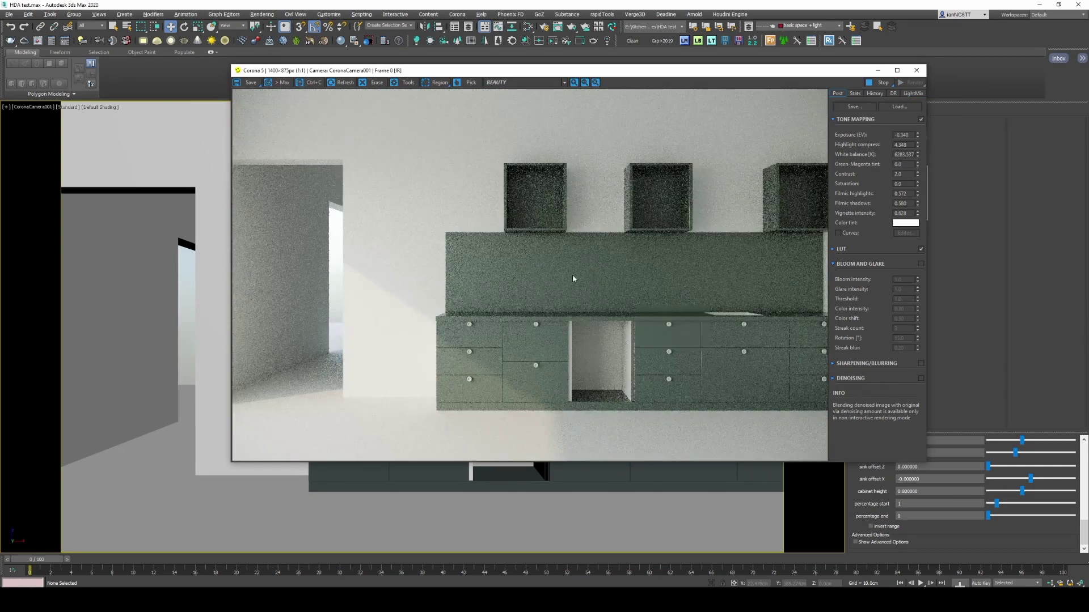
pyautogui.scroll(3, 752, 321)
pyautogui.scroll(-3, 749, 320)
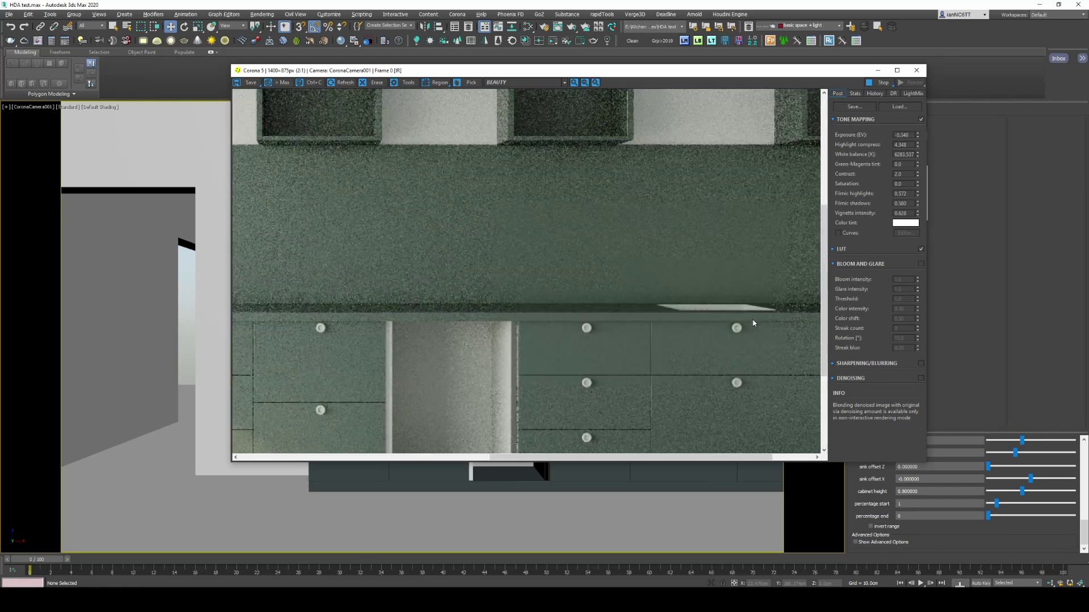
pyautogui.scroll(2, 669, 182)
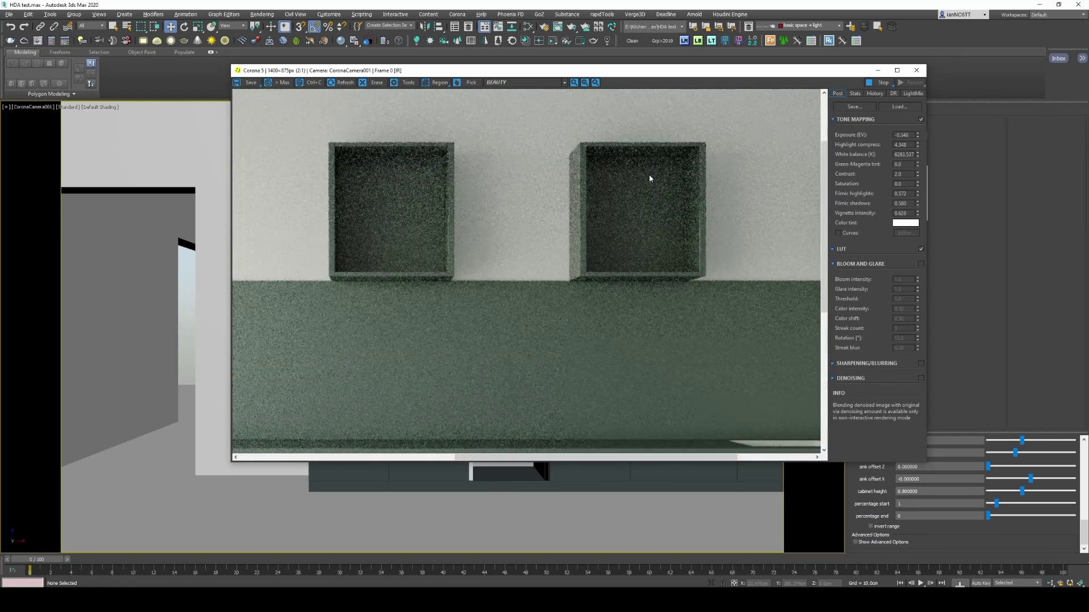
pyautogui.scroll(-1, 645, 190)
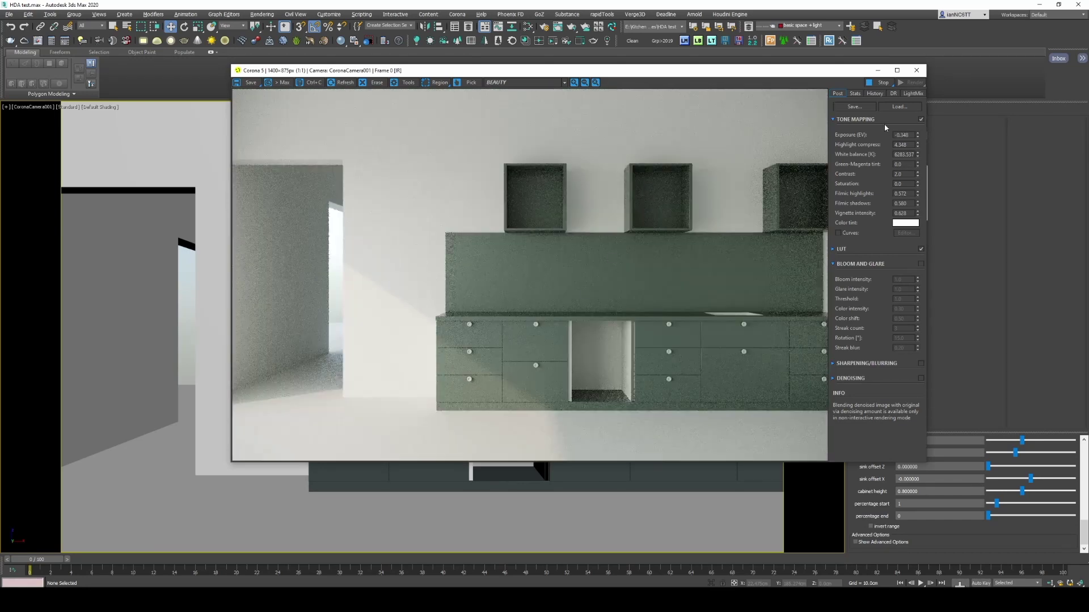
pyautogui.click(879, 85)
pyautogui.click(878, 70)
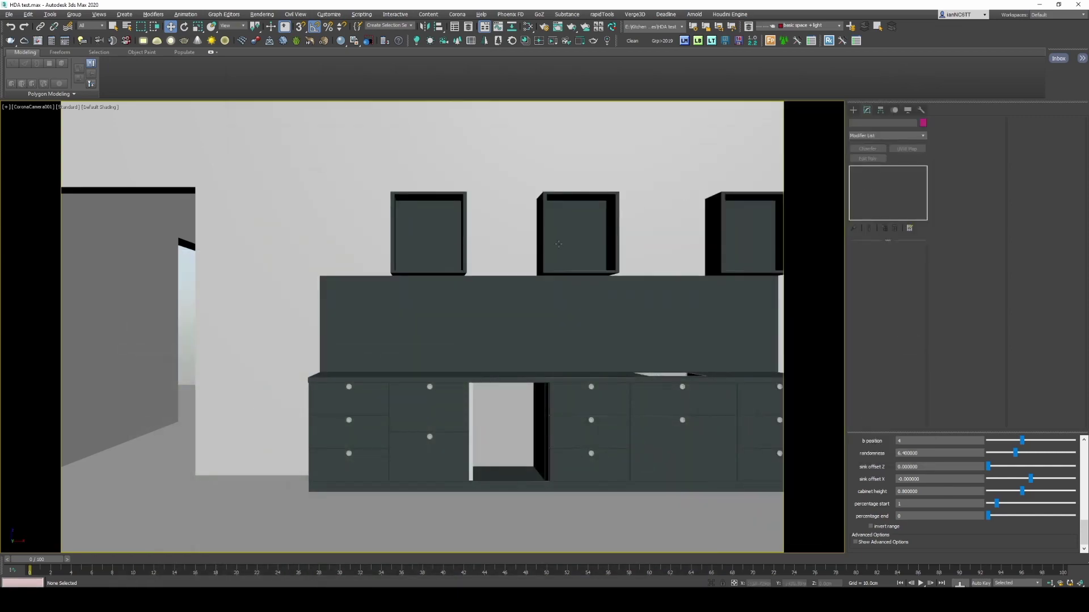
# Step: Select the kitchen, return to the maximized orthographic view and delete its Chamfer modifier
pyautogui.click(556, 243)
pyautogui.press('F3')
pyautogui.press('F3')
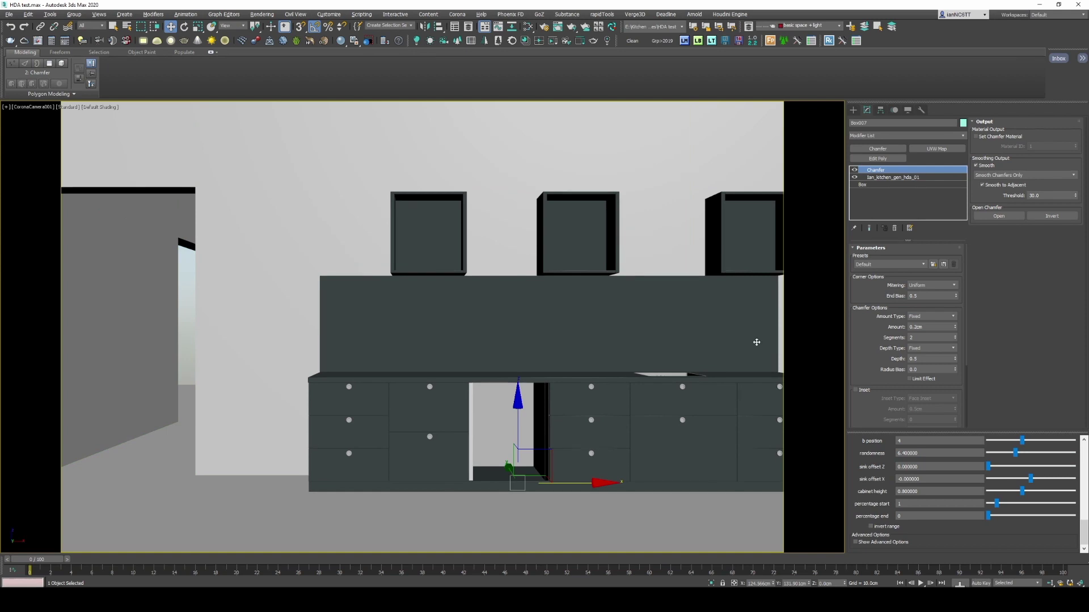
pyautogui.hotkey('alt', 'w')
pyautogui.hotkey('alt', 'w')
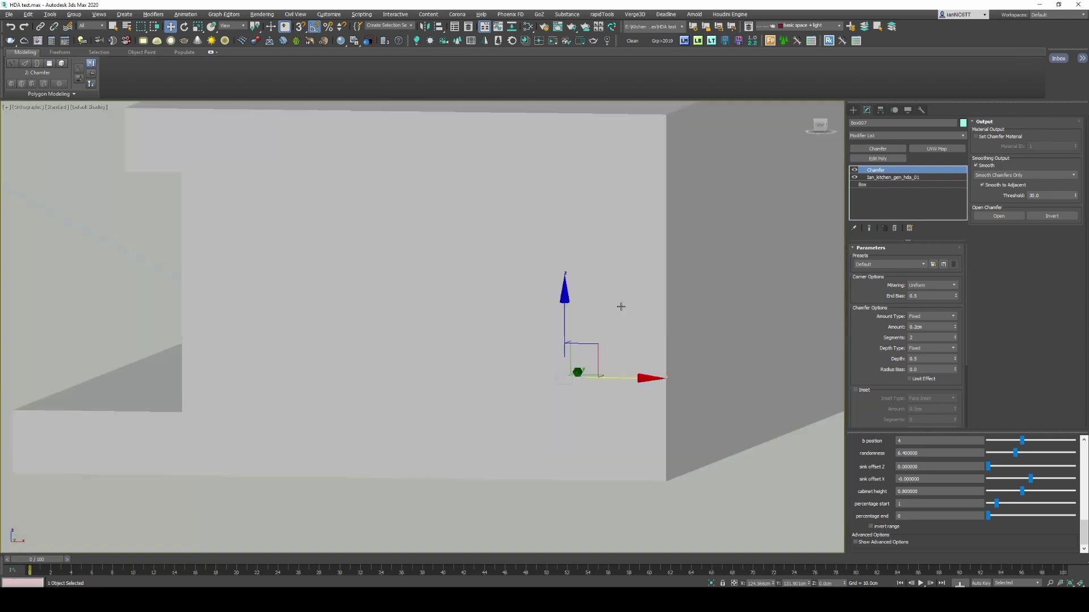
pyautogui.click(894, 228)
# Step: Bring the source parts beside the room into view, clear the selection and unhide the kitchen test objects layer
pyautogui.scroll(-7, 499, 339)
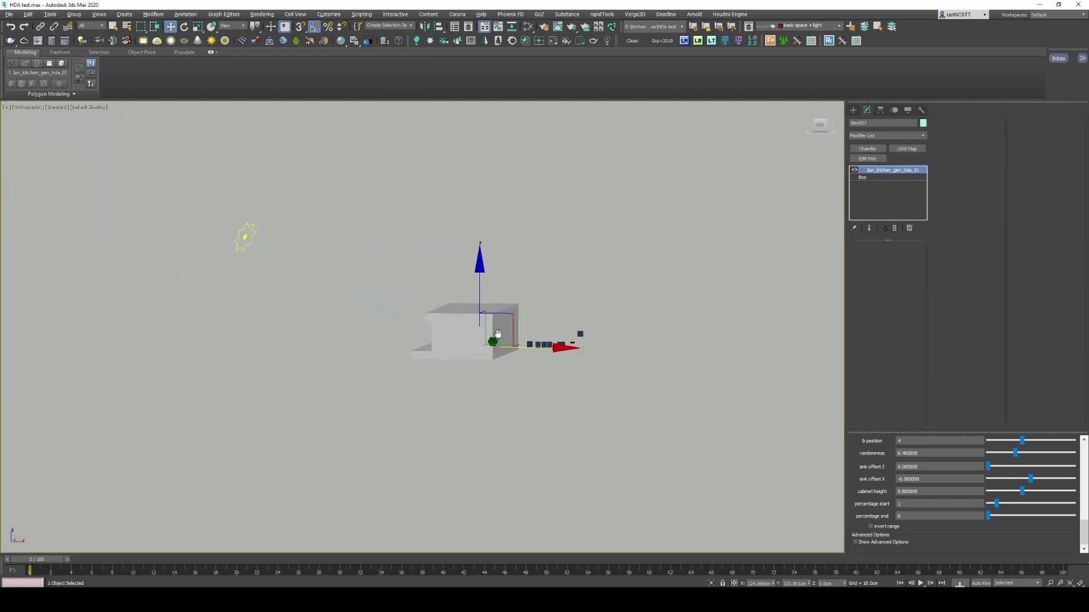
pyautogui.keyDown('alt'); pyautogui.moveTo(495, 334); pyautogui.dragTo(484, 360, button='middle'); pyautogui.keyUp('alt')
pyautogui.scroll(5, 499, 361)
pyautogui.click(552, 246)
pyautogui.click(806, 26)
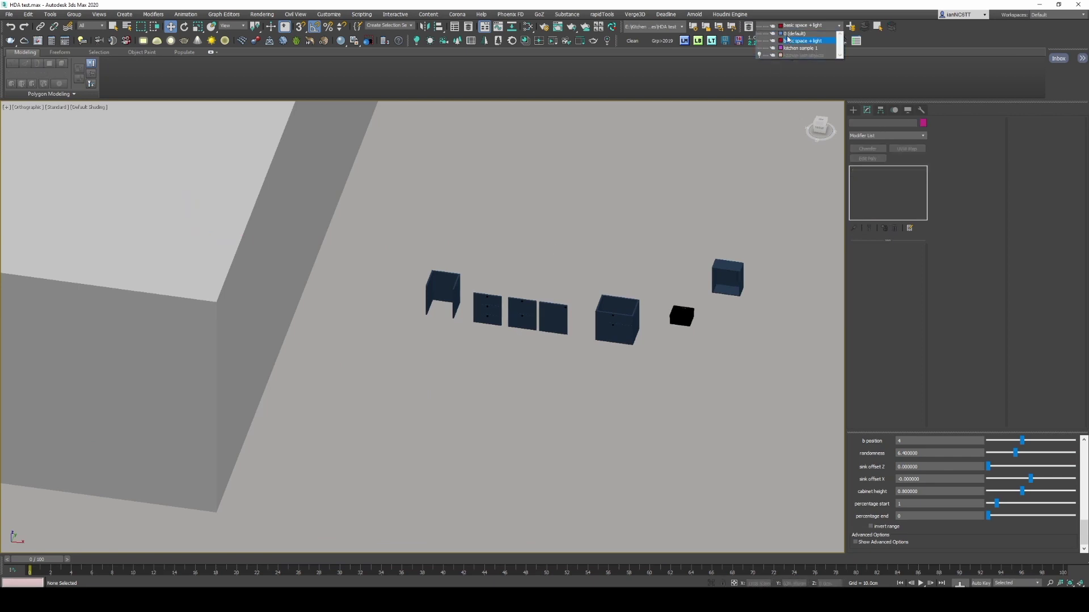
pyautogui.click(760, 57)
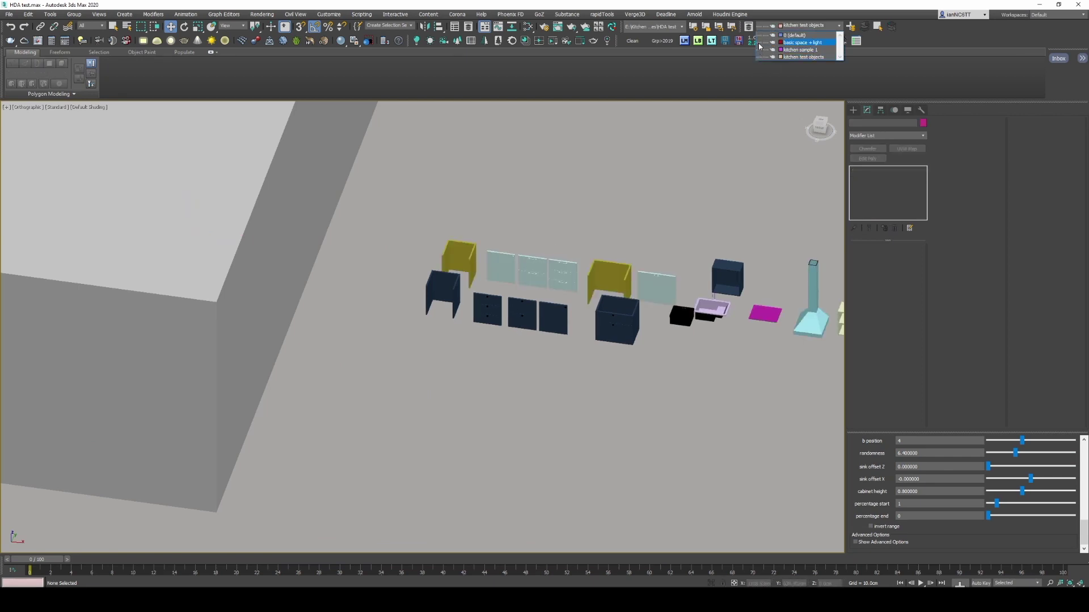
# Step: Hide the basic space + light and kitchen sample 1 layers, and leave the remaining source parts unselected
pyautogui.click(757, 42)
pyautogui.click(756, 49)
pyautogui.moveTo(638, 237); pyautogui.dragTo(490, 258, button='middle')
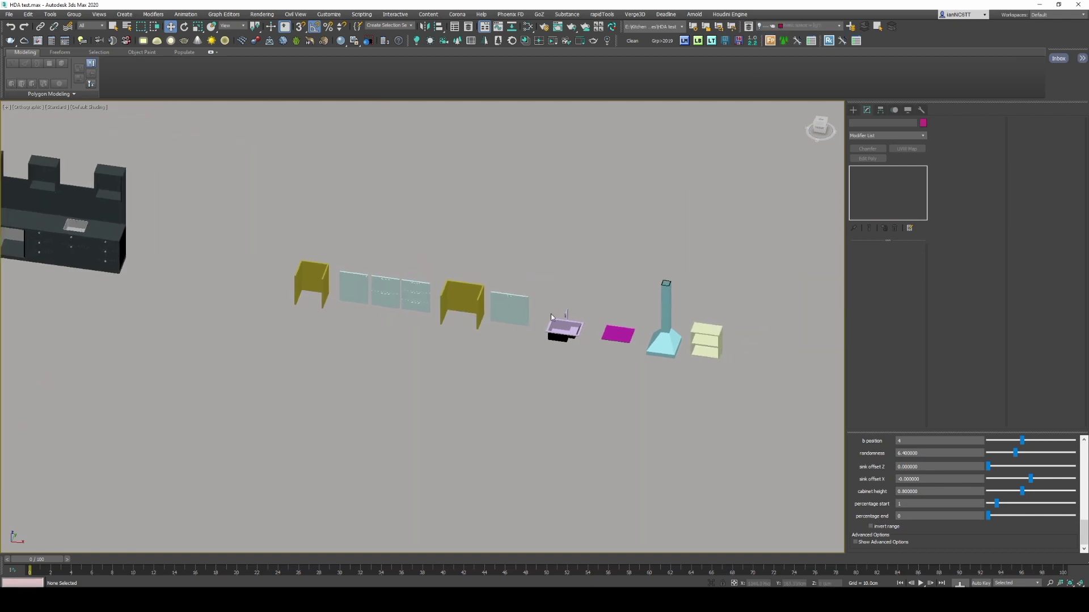
pyautogui.moveTo(753, 400); pyautogui.dragTo(266, 199)
pyautogui.keyDown('alt'); pyautogui.moveTo(267, 199); pyautogui.dragTo(418, 203, button='middle'); pyautogui.keyUp('alt')
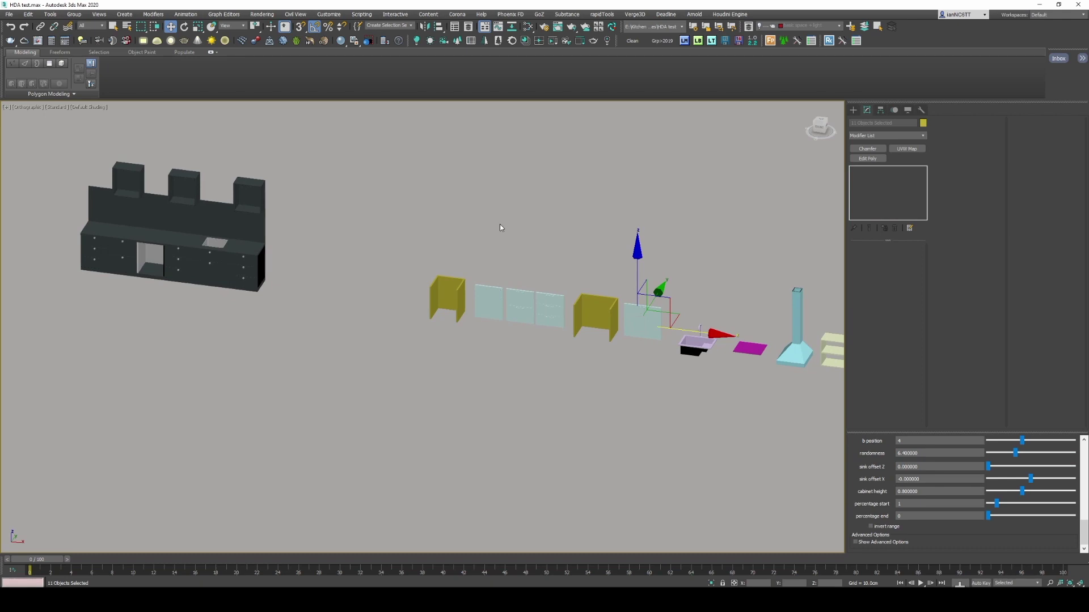
pyautogui.moveTo(490, 251); pyautogui.dragTo(491, 249, button='middle')
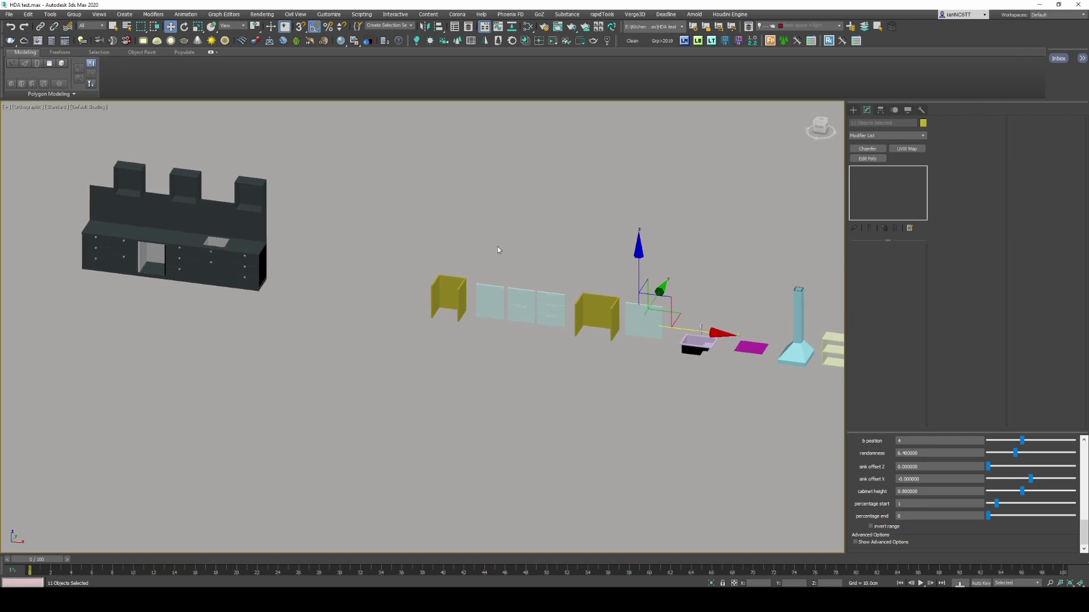
pyautogui.click(498, 247)
# Step: Turn on edged faces, select the first yellow shell, and examine the row of source parts
pyautogui.scroll(6, 464, 287)
pyautogui.press('F4')
pyautogui.click(464, 286)
pyautogui.scroll(-10, 406, 196)
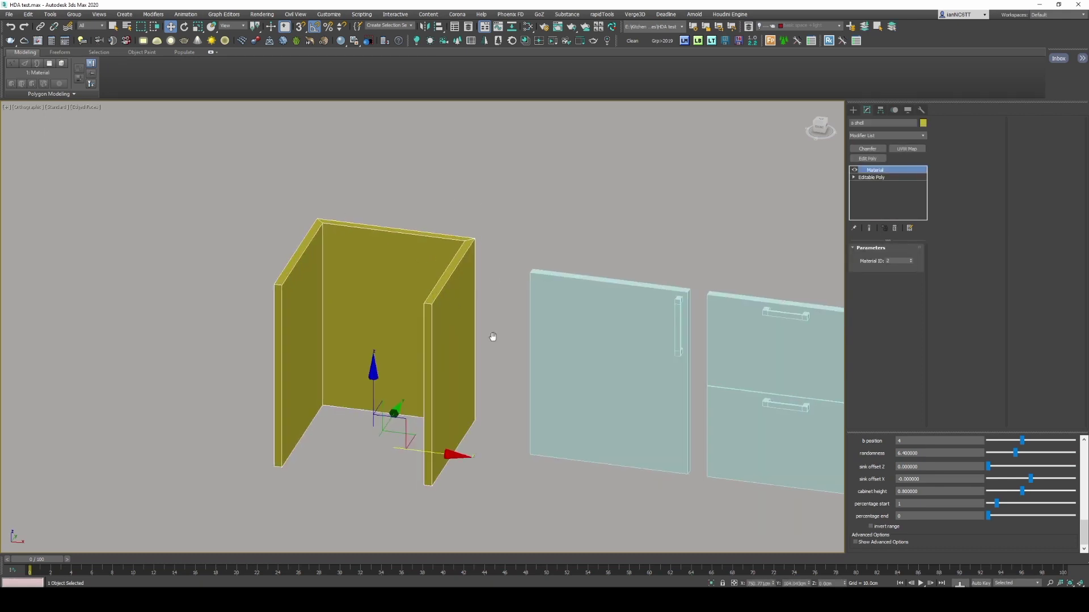
pyautogui.keyDown('alt'); pyautogui.moveTo(460, 300); pyautogui.dragTo(465, 296, button='middle'); pyautogui.keyUp('alt')
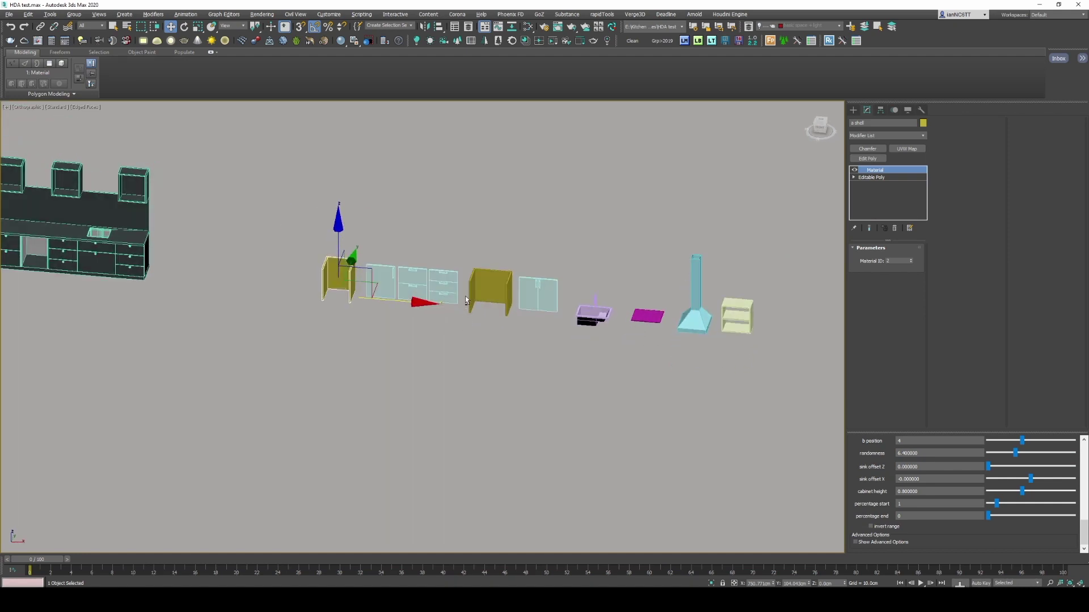
pyautogui.scroll(3, 378, 270)
pyautogui.moveTo(785, 296); pyautogui.dragTo(684, 306, button='middle')
pyautogui.moveTo(413, 274); pyautogui.dragTo(567, 256, button='middle')
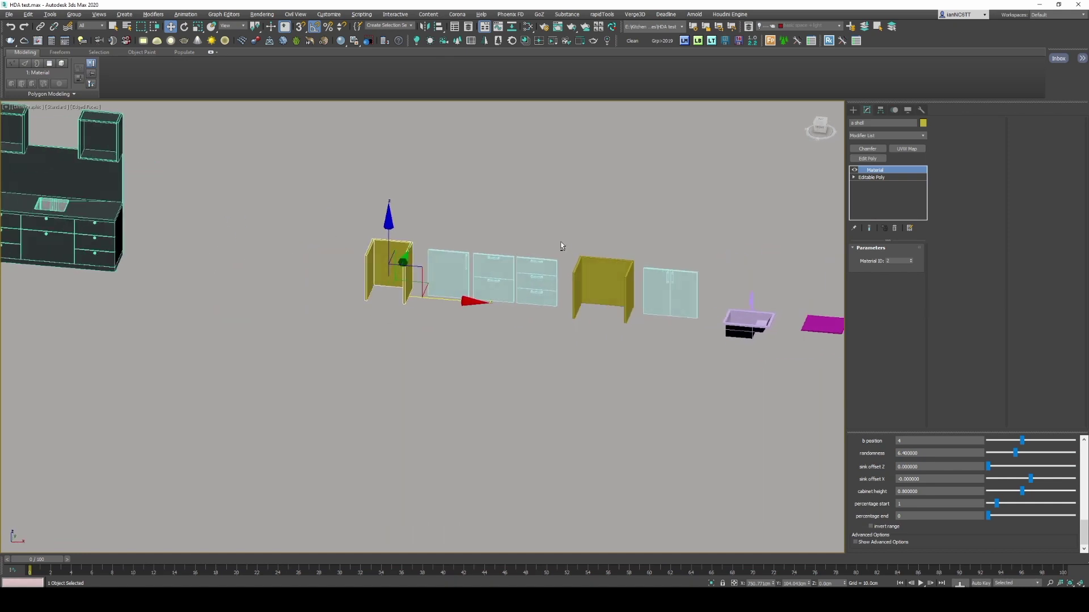
# Step: Select the single-door part beside the first shell and display the view in wireframe
pyautogui.scroll(5, 474, 257)
pyautogui.click(382, 227)
pyautogui.scroll(-3, 382, 228)
pyautogui.moveTo(382, 228); pyautogui.dragTo(572, 249, button='middle')
pyautogui.press('F3')
pyautogui.click(853, 110)
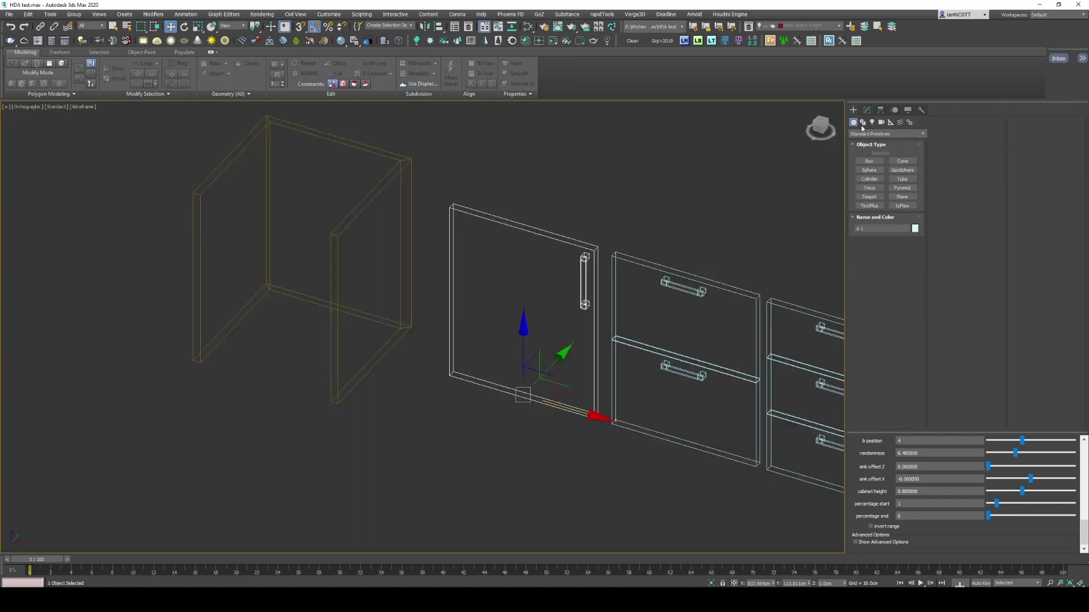
pyautogui.click(869, 161)
pyautogui.click(449, 376)
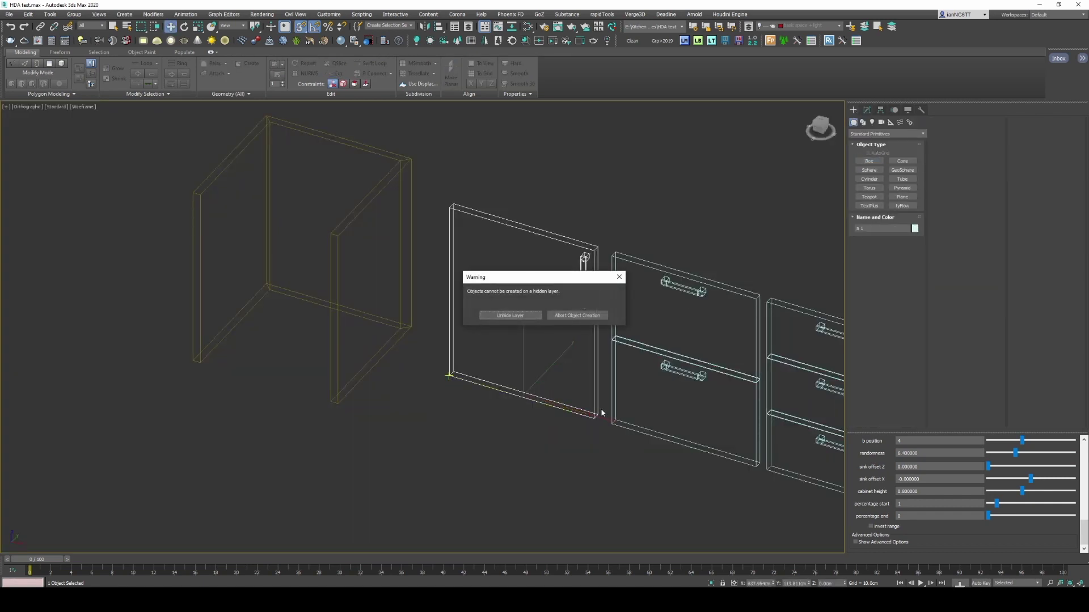
pyautogui.click(524, 316)
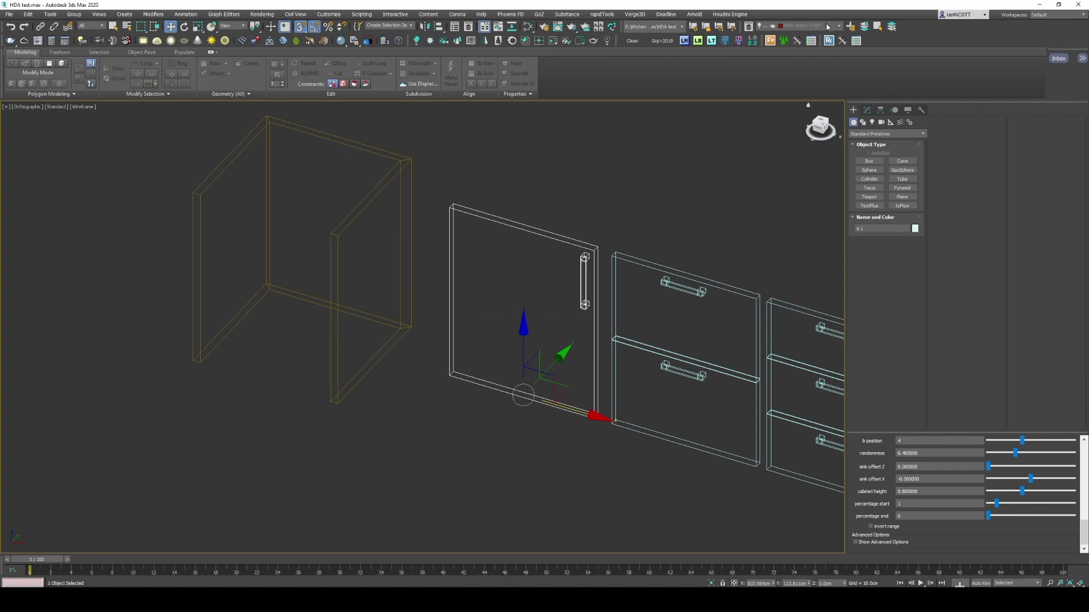
# Step: Make 0 (default) the current layer and snap a box to the door panel's outline, about 60 cm wide and 74 cm high
pyautogui.scroll(3, 428, 369)
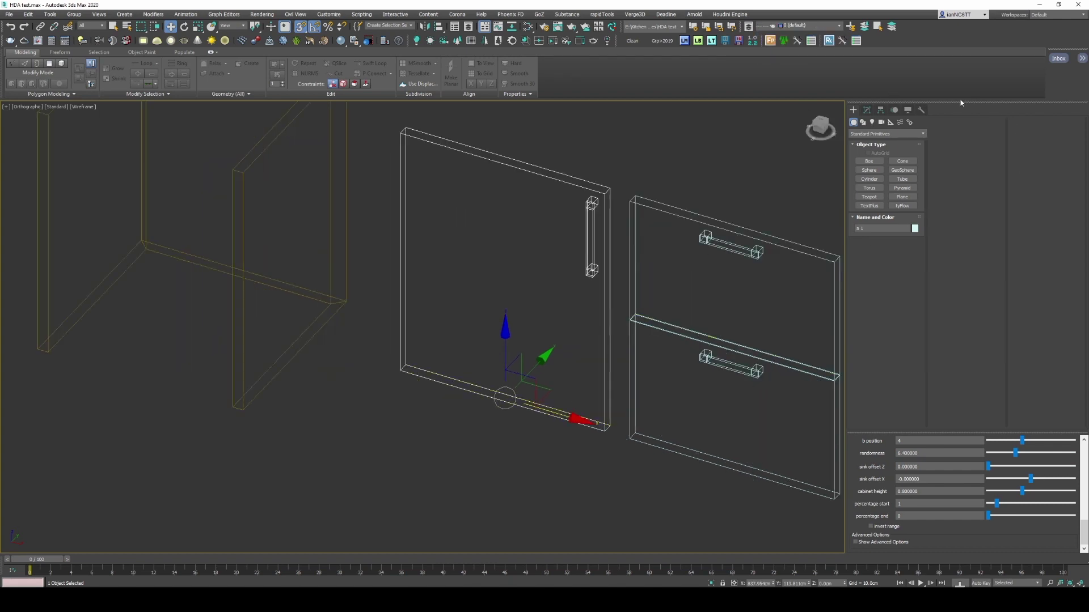
pyautogui.click(868, 161)
pyautogui.moveTo(401, 372); pyautogui.dragTo(614, 425)
pyautogui.press('s')
pyautogui.keyDown('alt'); pyautogui.moveTo(615, 204); pyautogui.dragTo(641, 209, button='middle'); pyautogui.keyUp('alt')
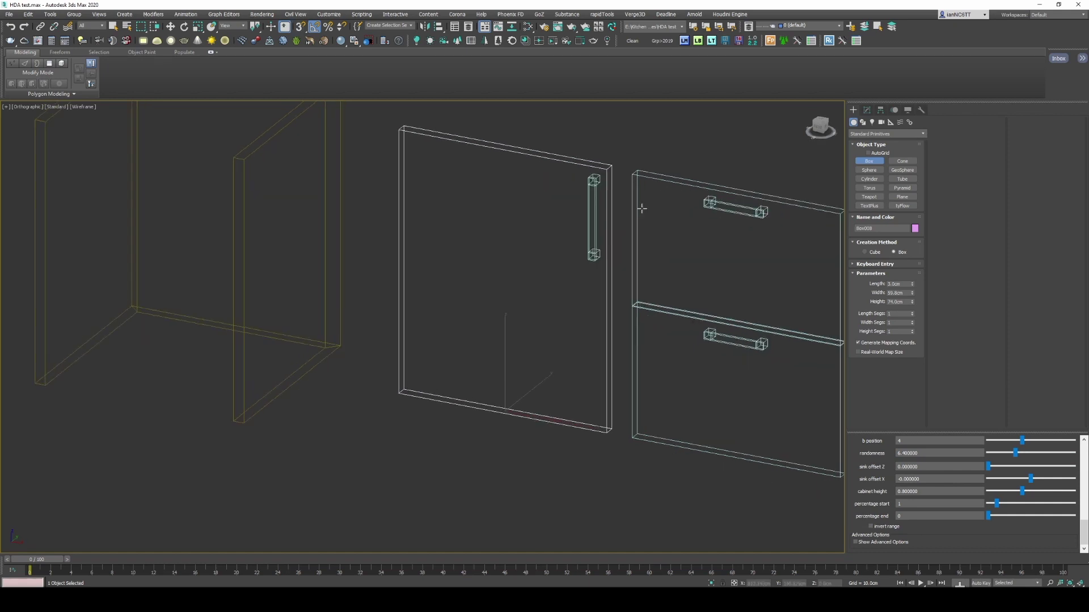
pyautogui.press('w')
# Step: Set the box's height segments to 6 and convert it to an Editable Poly
pyautogui.click(867, 110)
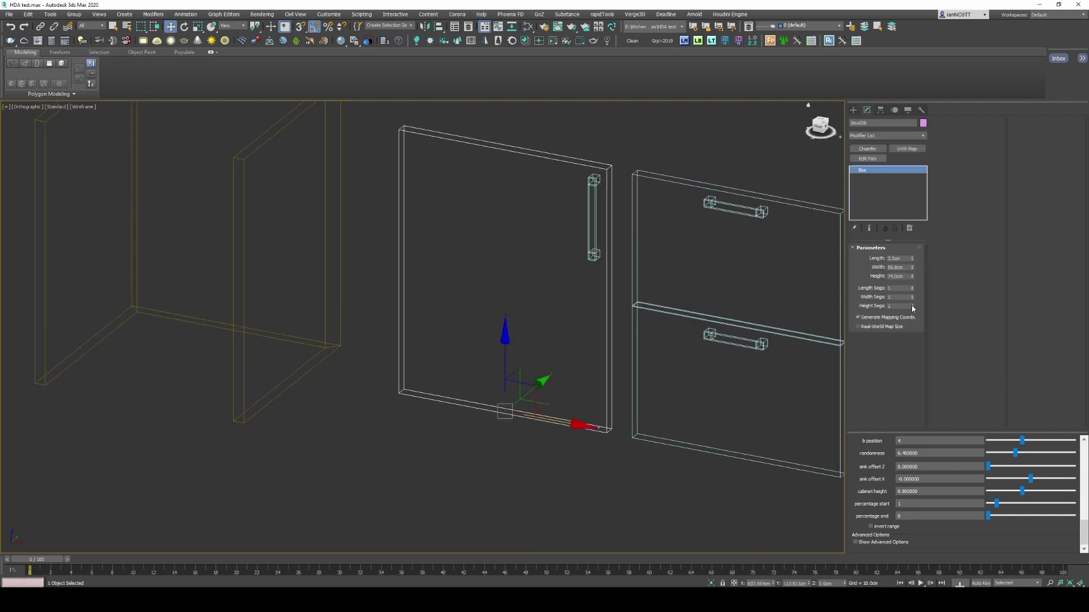
pyautogui.moveTo(913, 308); pyautogui.dragTo(912, 284)
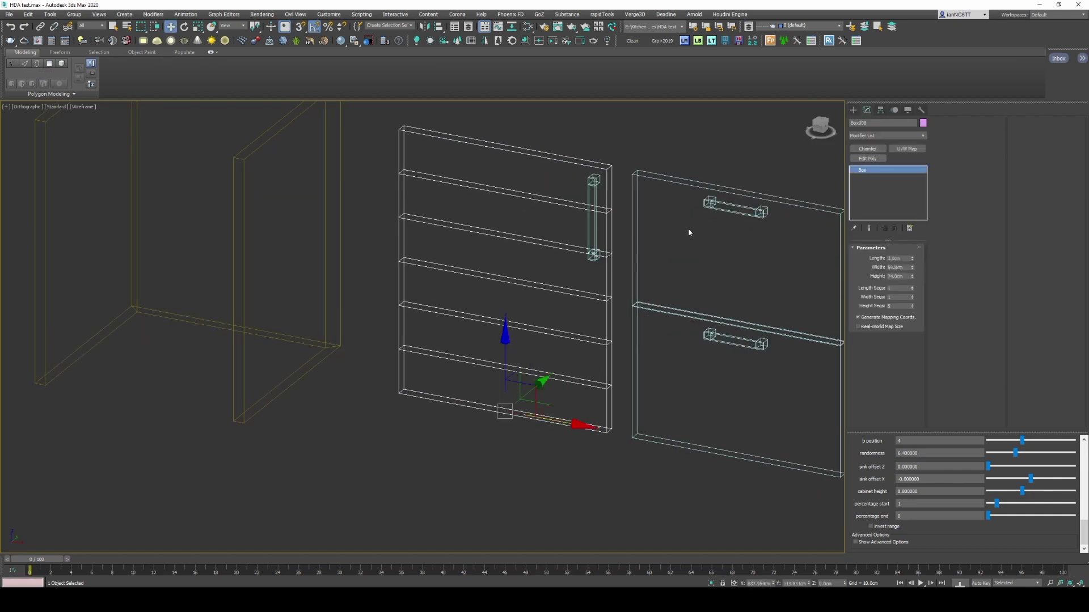
pyautogui.keyDown('alt'); pyautogui.moveTo(689, 229); pyautogui.dragTo(688, 220, button='middle'); pyautogui.keyUp('alt')
pyautogui.keyDown('alt'); pyautogui.moveTo(653, 183); pyautogui.dragTo(649, 174, button='middle'); pyautogui.keyUp('alt')
pyautogui.rightClick(648, 171)
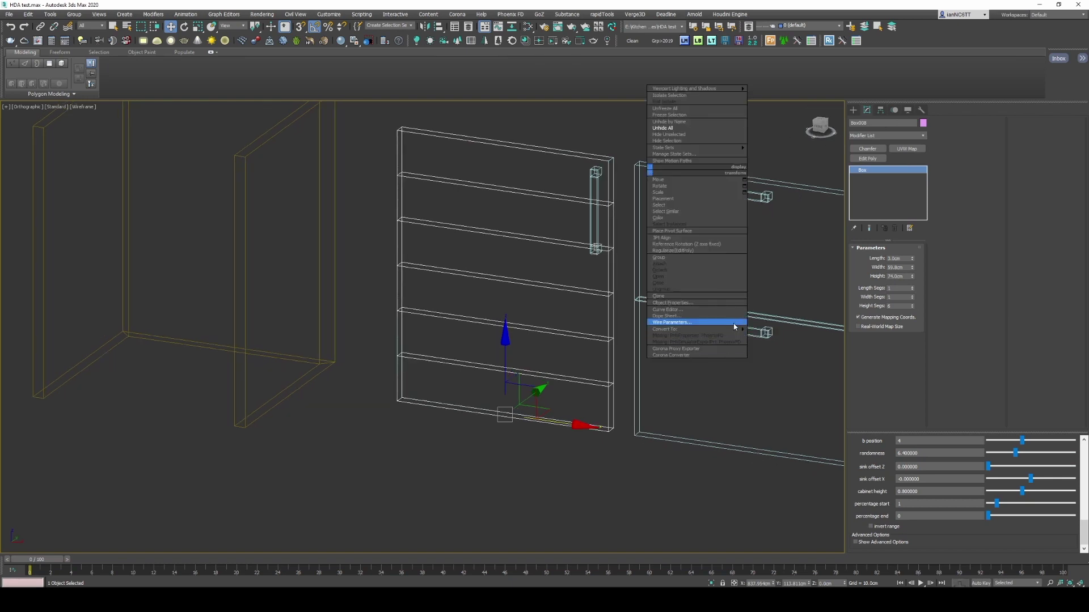
pyautogui.moveTo(736, 329)
pyautogui.click(776, 335)
# Step: Select the panel's five intermediate horizontal edge loops, leaving out the top and bottom edges
pyautogui.press('2')
pyautogui.click(578, 383)
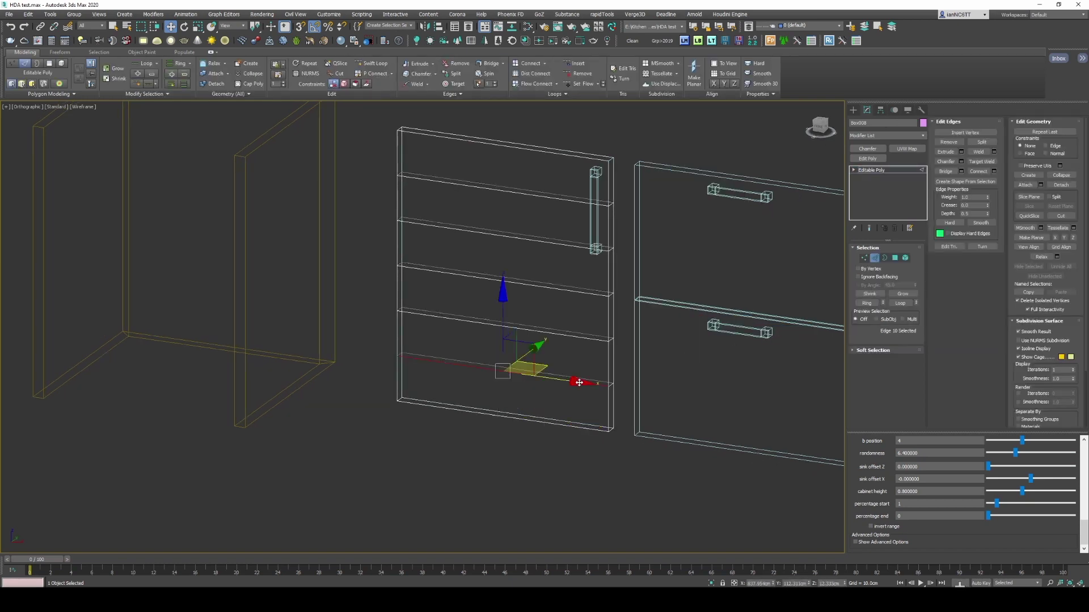
pyautogui.click(865, 301)
pyautogui.keyDown('alt'); pyautogui.moveTo(573, 397); pyautogui.dragTo(600, 424, button='middle'); pyautogui.keyUp('alt')
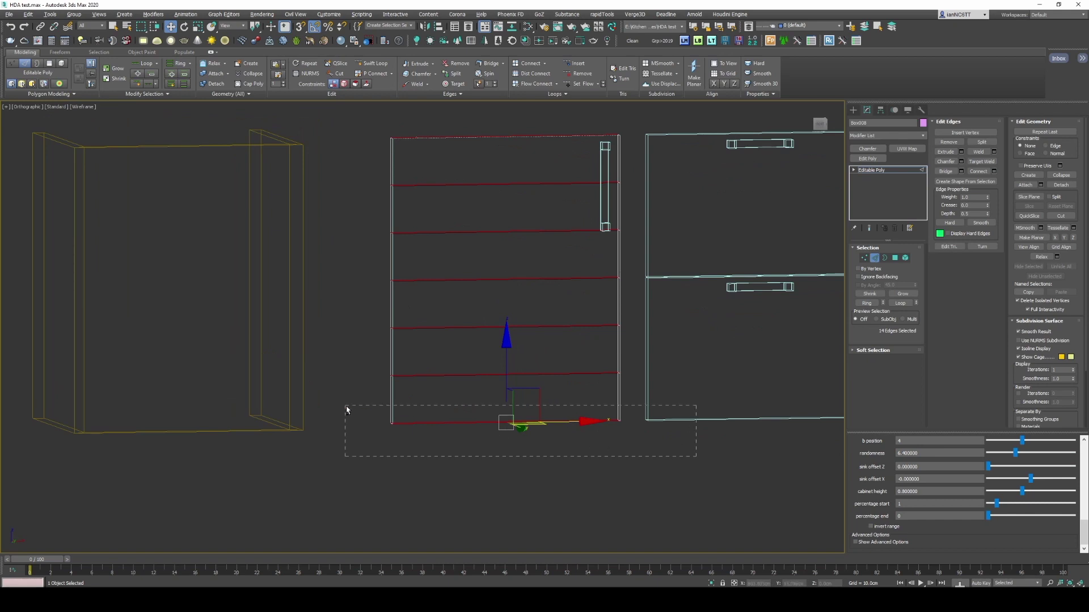
pyautogui.keyDown('alt'); pyautogui.moveTo(345, 406); pyautogui.dragTo(344, 405); pyautogui.keyUp('alt')
pyautogui.keyDown('alt'); pyautogui.moveTo(644, 164); pyautogui.dragTo(370, 118); pyautogui.keyUp('alt')
pyautogui.keyDown('alt'); pyautogui.moveTo(426, 142); pyautogui.dragTo(522, 165, button='middle'); pyautogui.keyUp('alt')
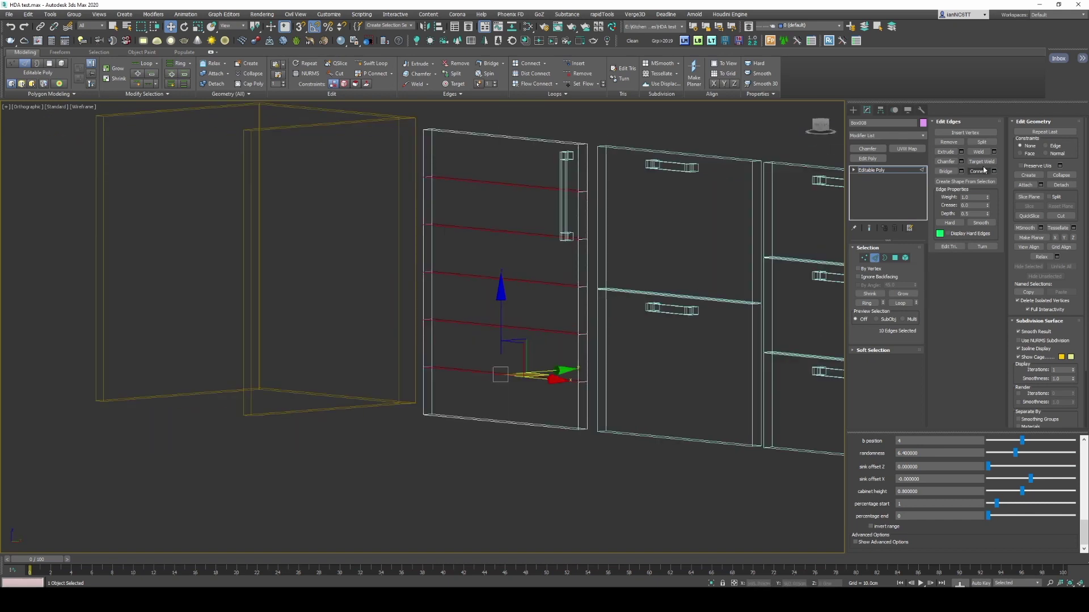
pyautogui.click(900, 303)
# Step: Chamfer the selected edge loops by about 0.18 cm with Open Chamfer enabled
pyautogui.scroll(5, 610, 238)
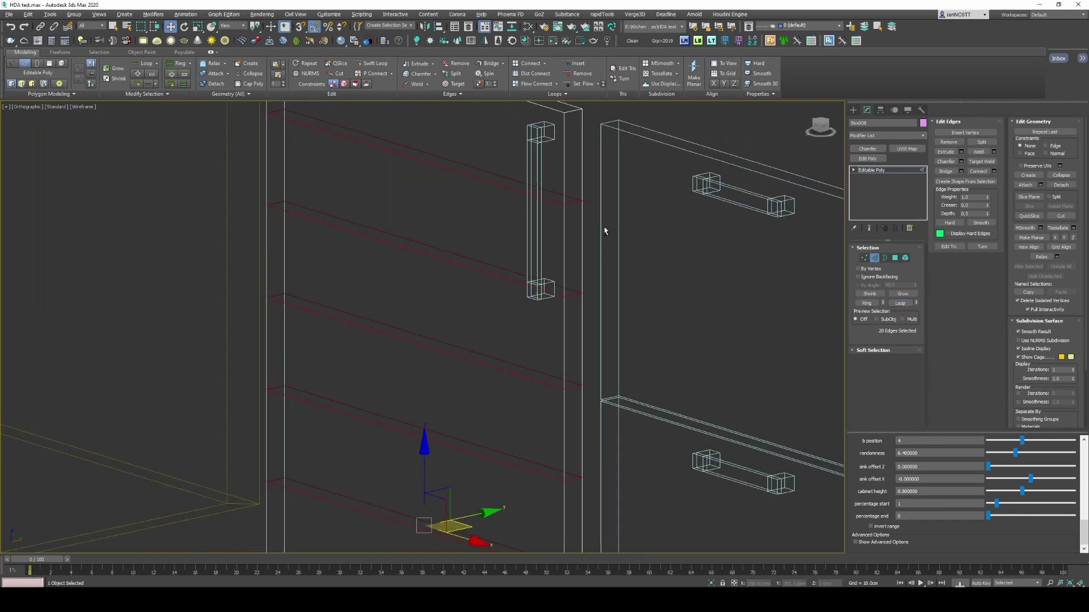
pyautogui.scroll(-2, 671, 304)
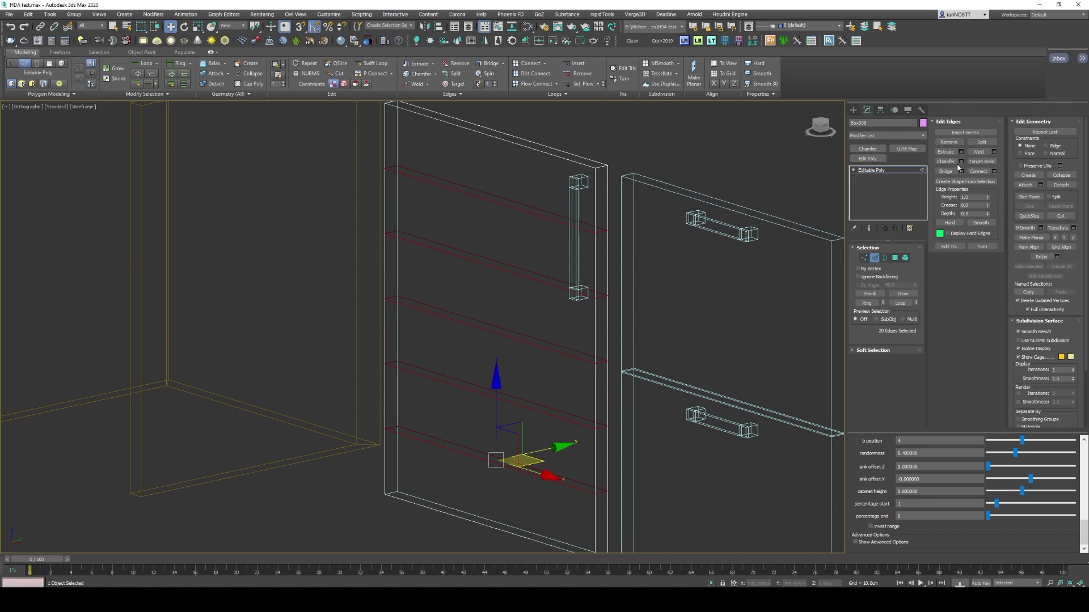
pyautogui.keyDown('alt'); pyautogui.moveTo(589, 227); pyautogui.dragTo(602, 225, button='middle'); pyautogui.keyUp('alt')
pyautogui.scroll(4, 602, 224)
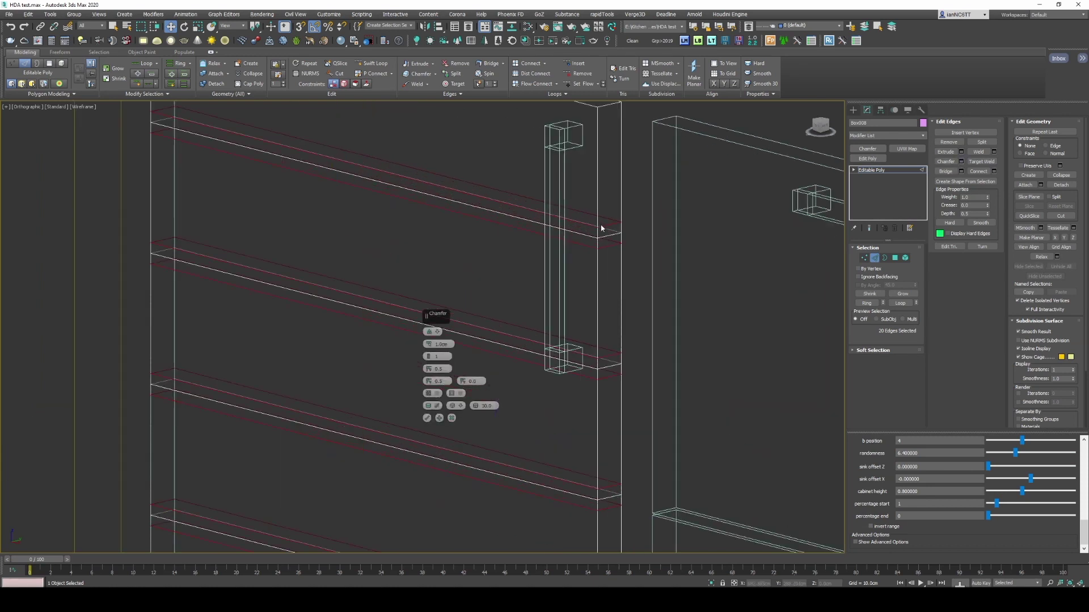
pyautogui.click(431, 335)
pyautogui.click(431, 334)
pyautogui.moveTo(429, 345); pyautogui.dragTo(433, 353)
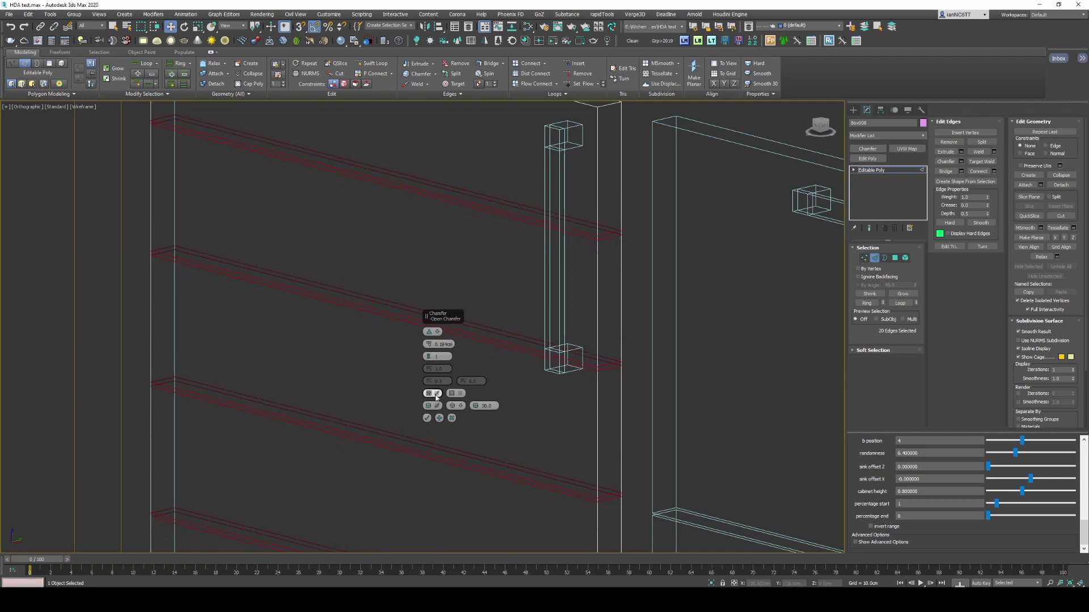
pyautogui.click(427, 418)
# Step: Return the view to shaded display and check the open borders along the panel's grooves
pyautogui.press('F3')
pyautogui.scroll(-5, 596, 370)
pyautogui.moveTo(595, 369)
pyautogui.keyDown('alt'); pyautogui.mouseDown(button='middle')
pyautogui.moveTo(694, 306)
pyautogui.moveTo(710, 316)
pyautogui.mouseUp(button='middle'); pyautogui.keyUp('alt')
pyautogui.scroll(3, 694, 314)
pyautogui.press('3')
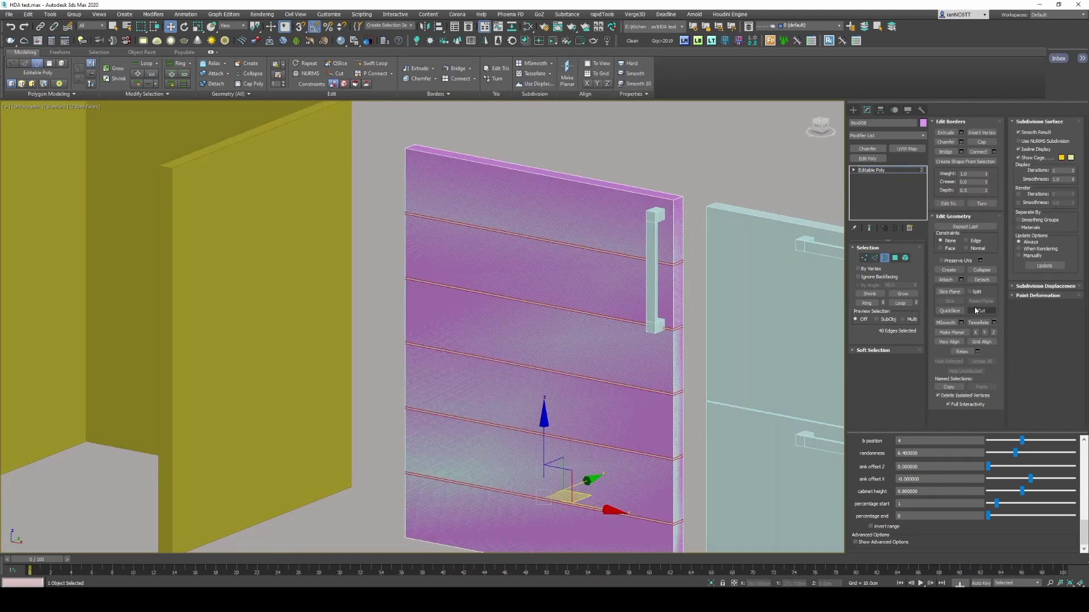
pyautogui.press('3')
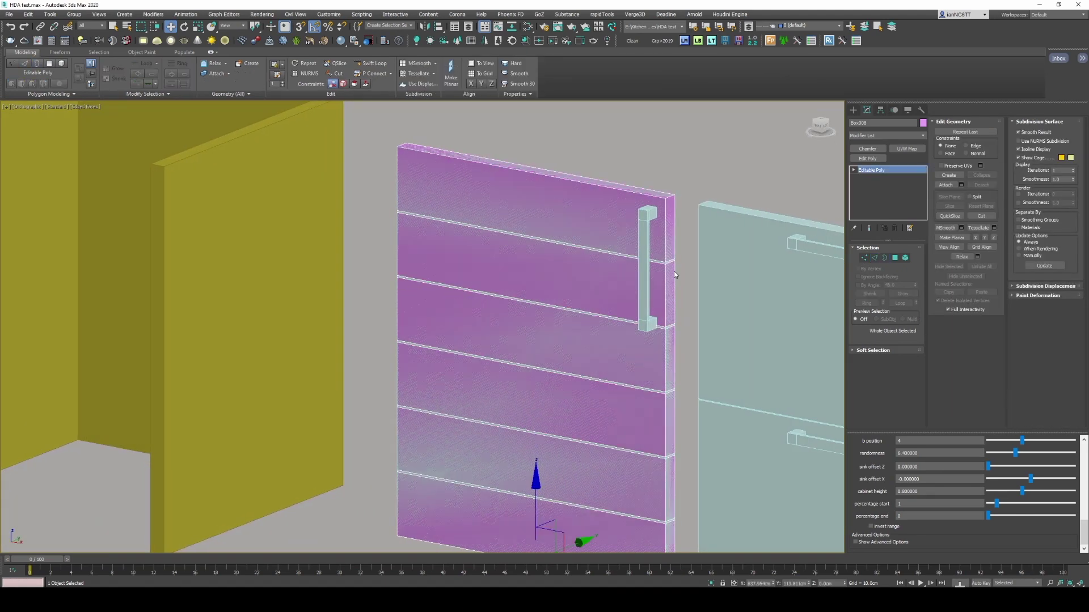
# Step: Isolate the grooved panel, turn off edged faces, inspect the grooves up close, and end the isolation
pyautogui.hotkey('alt', 'q')
pyautogui.moveTo(563, 275)
pyautogui.keyDown('alt'); pyautogui.mouseDown(button='middle')
pyautogui.moveTo(444, 272)
pyautogui.moveTo(528, 260)
pyautogui.moveTo(455, 250)
pyautogui.moveTo(523, 256)
pyautogui.moveTo(462, 195)
pyautogui.moveTo(552, 241)
pyautogui.moveTo(606, 300)
pyautogui.mouseUp(button='middle'); pyautogui.keyUp('alt')
pyautogui.press('F4')
pyautogui.scroll(3, 528, 261)
pyautogui.scroll(-3, 522, 256)
pyautogui.hotkey('alt', 'q')
pyautogui.scroll(-2, 604, 281)
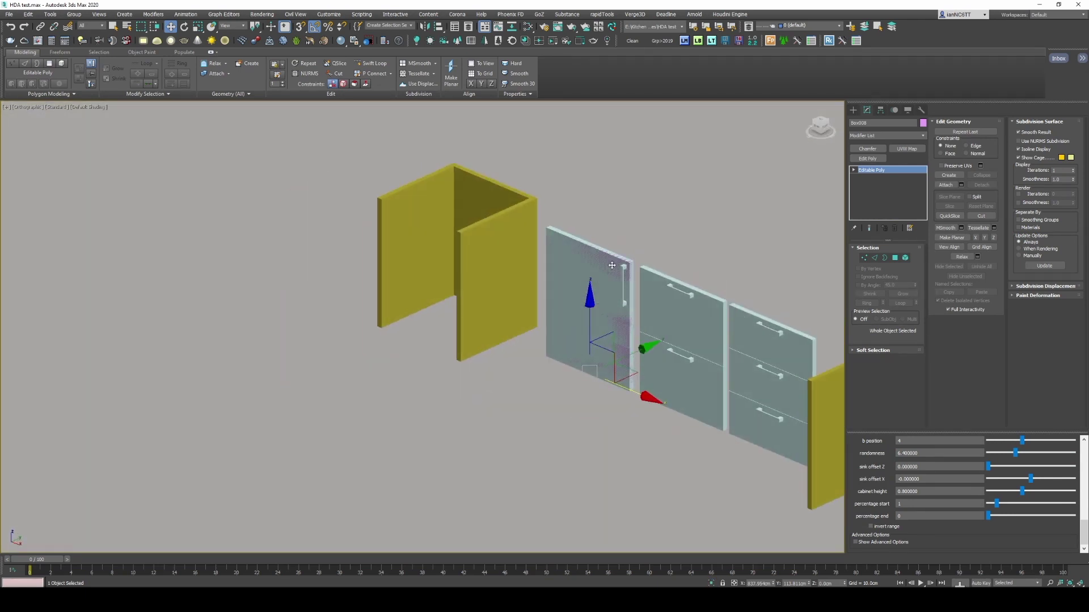
pyautogui.scroll(3, 618, 282)
pyautogui.scroll(-1, 617, 282)
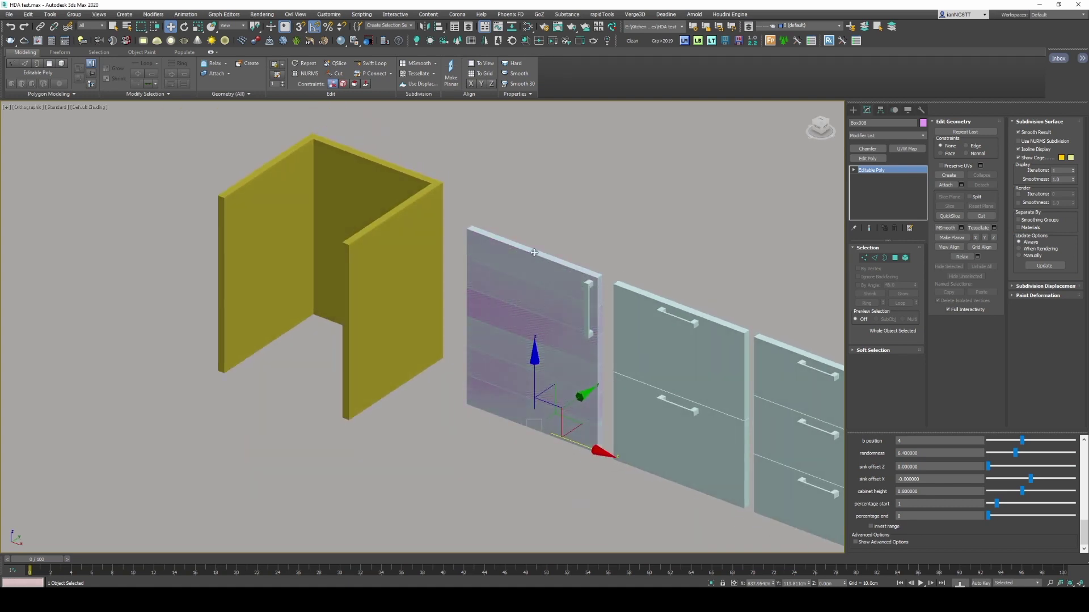
pyautogui.scroll(-2, 667, 308)
# Step: Move the grooved panel so that it stands in front of the first yellow shell
pyautogui.keyDown('alt'); pyautogui.moveTo(667, 308); pyautogui.dragTo(703, 330, button='middle'); pyautogui.keyUp('alt')
pyautogui.scroll(-2, 685, 321)
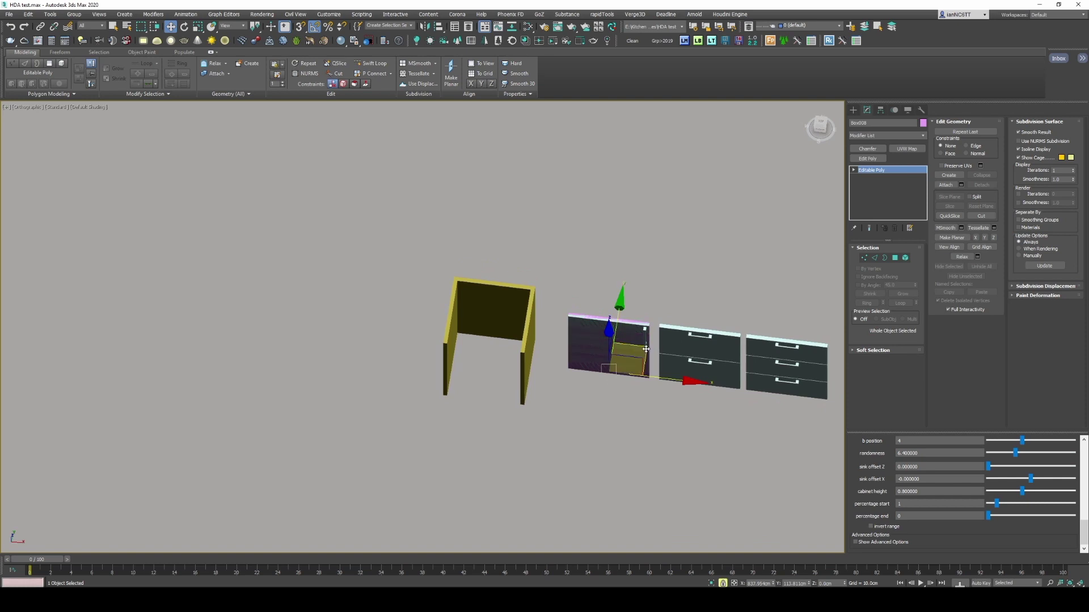
pyautogui.moveTo(655, 349); pyautogui.dragTo(553, 378)
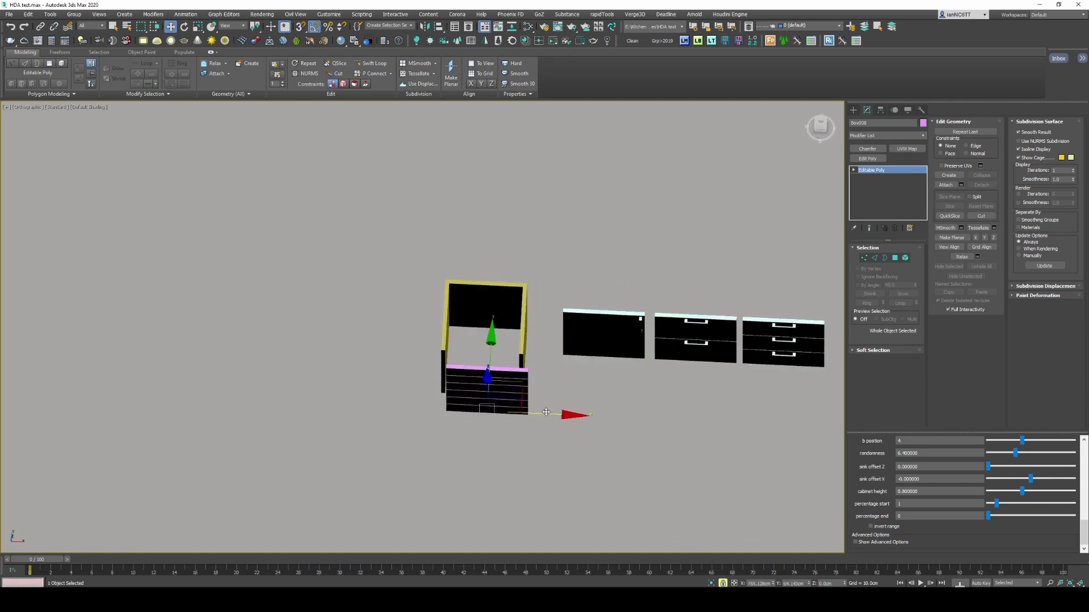
pyautogui.scroll(3, 498, 331)
pyautogui.scroll(-1, 478, 335)
pyautogui.keyDown('alt'); pyautogui.moveTo(478, 334); pyautogui.dragTo(439, 326, button='middle'); pyautogui.keyUp('alt')
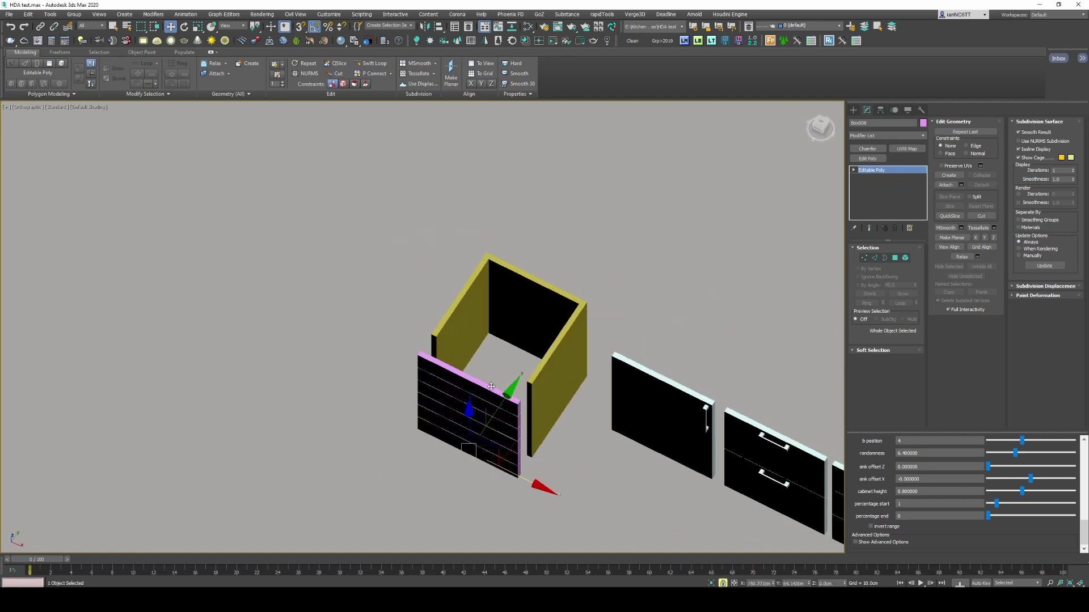
# Step: Snap the grooved panel flush against the shell's front edges and check its fit from several angles
pyautogui.click(511, 396)
pyautogui.scroll(2, 520, 405)
pyautogui.press('s')
pyautogui.moveTo(527, 407); pyautogui.dragTo(537, 371)
pyautogui.press('s')
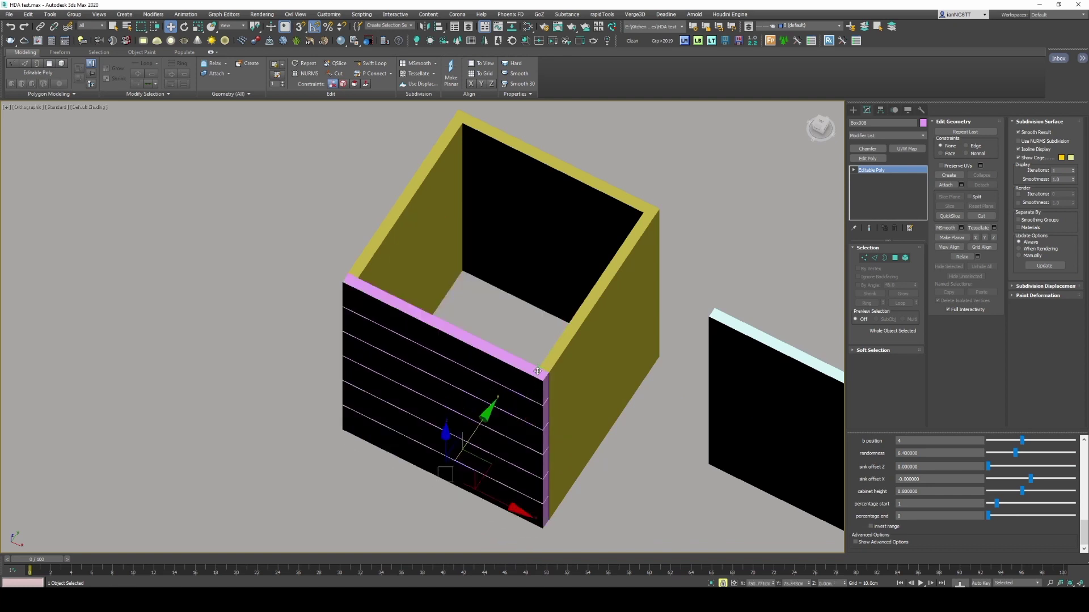
pyautogui.keyDown('alt'); pyautogui.moveTo(538, 371); pyautogui.dragTo(567, 281, button='middle'); pyautogui.keyUp('alt')
pyautogui.scroll(6, 566, 280)
pyautogui.scroll(-6, 556, 306)
pyautogui.moveTo(340, 302); pyautogui.dragTo(432, 288, button='middle')
pyautogui.scroll(6, 439, 305)
pyautogui.scroll(-5, 518, 297)
pyautogui.scroll(-3, 519, 296)
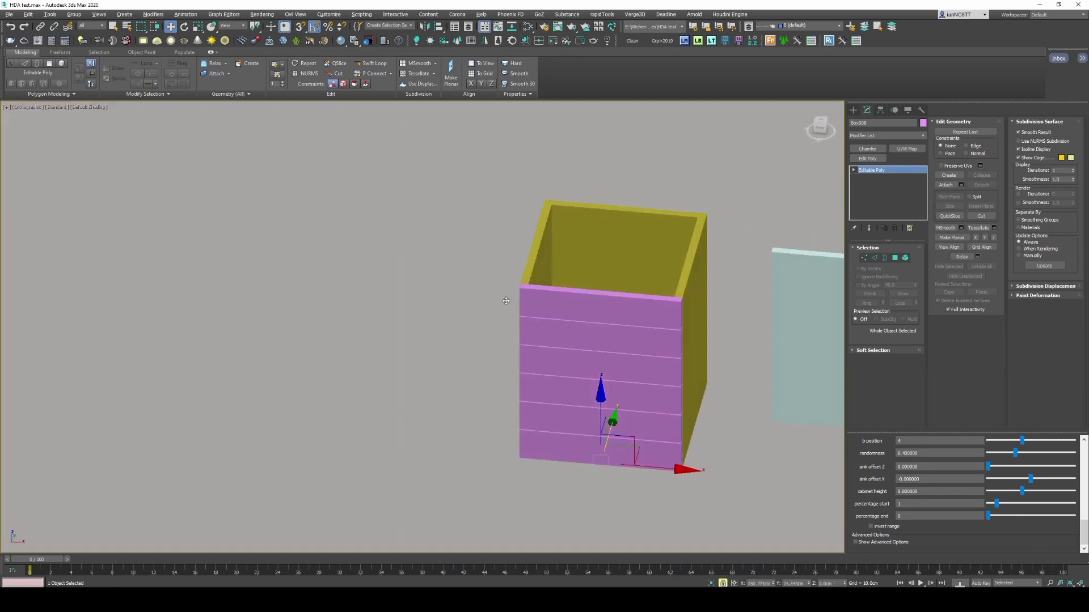
# Step: Draw a plane of about 54 by 54 cm across the top opening between the shell's inner walls, using snapping
pyautogui.keyDown('alt'); pyautogui.moveTo(519, 296); pyautogui.dragTo(632, 300, button='middle'); pyautogui.keyUp('alt')
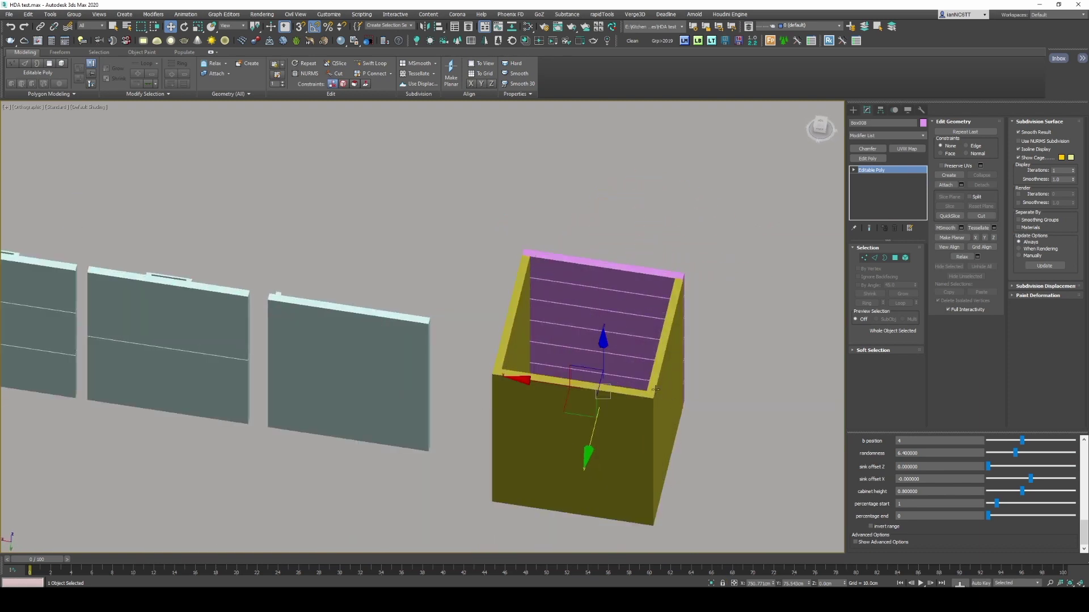
pyautogui.click(853, 109)
pyautogui.click(902, 197)
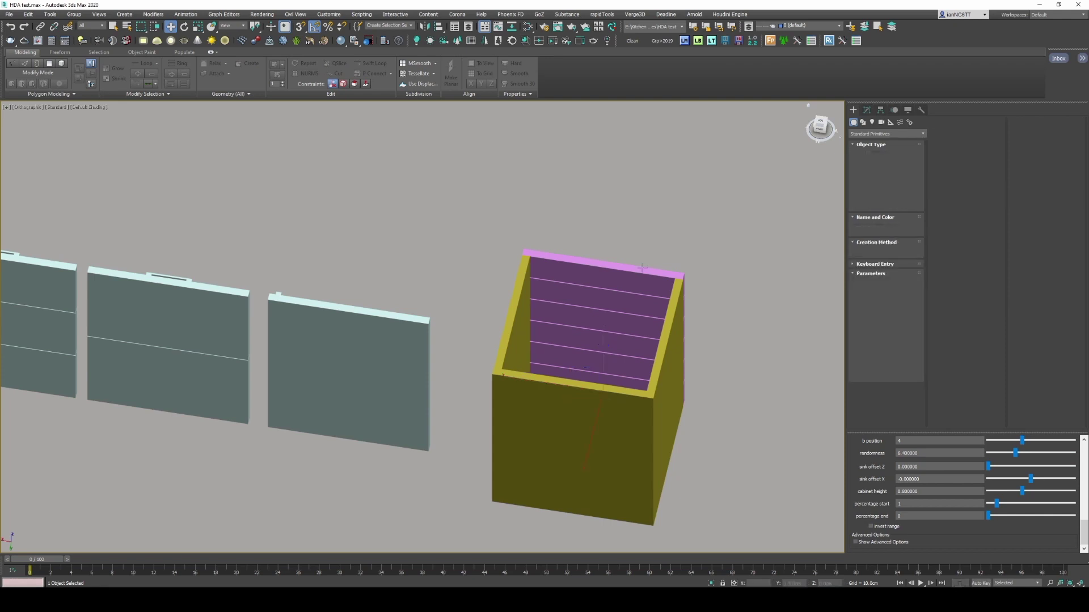
pyautogui.press('s')
pyautogui.scroll(3, 519, 257)
pyautogui.moveTo(519, 247); pyautogui.dragTo(753, 515)
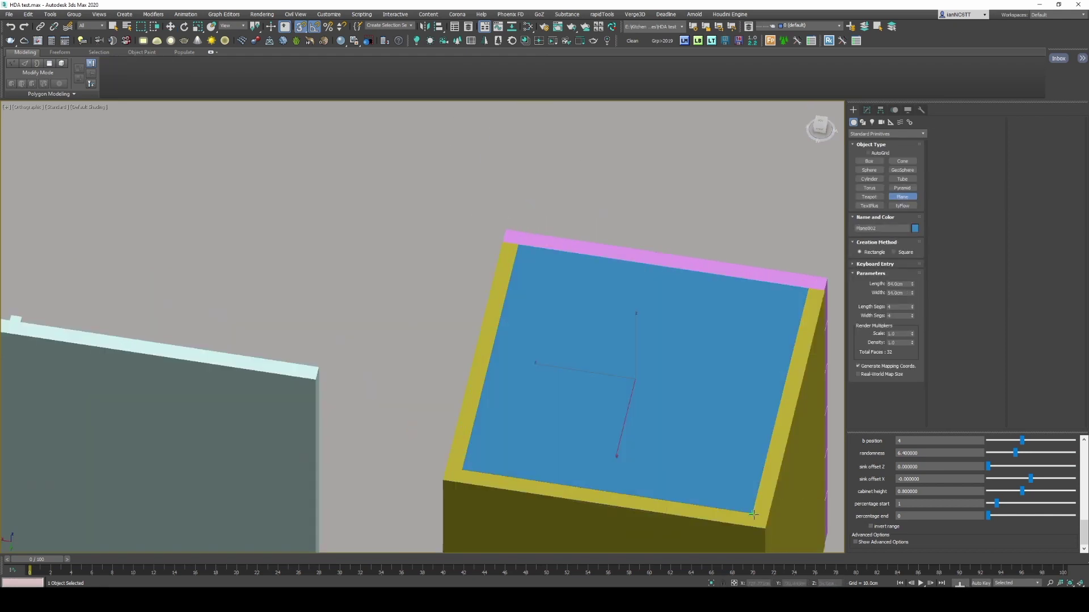
# Step: Reduce the new plane to one length and one width segment and convert it to Editable Poly
pyautogui.press('F4')
pyautogui.moveTo(797, 412); pyautogui.dragTo(774, 377, button='middle')
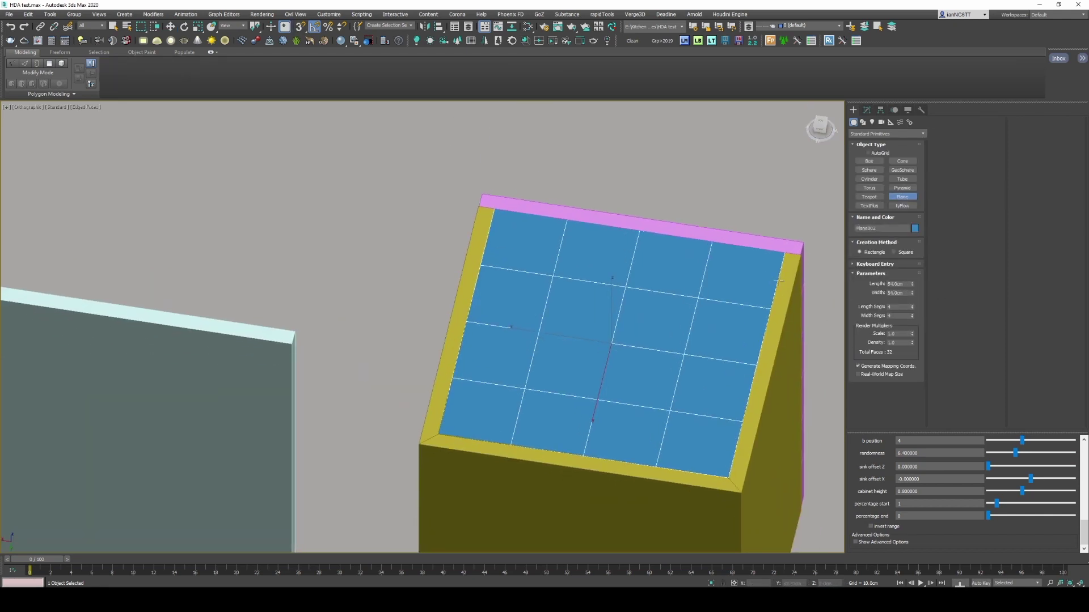
pyautogui.moveTo(781, 281); pyautogui.dragTo(749, 291, button='middle')
pyautogui.press('w')
pyautogui.click(866, 109)
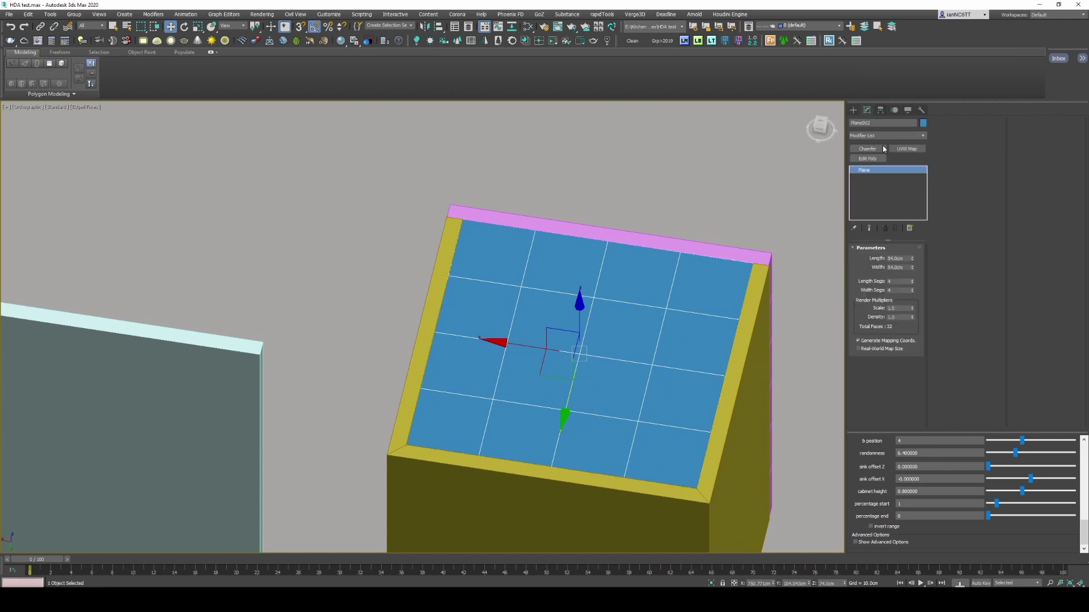
pyautogui.rightClick(911, 283)
pyautogui.rightClick(911, 291)
pyautogui.scroll(-4, 607, 317)
pyautogui.keyDown('alt'); pyautogui.moveTo(607, 316); pyautogui.dragTo(658, 267, button='middle'); pyautogui.keyUp('alt')
pyautogui.press('F3')
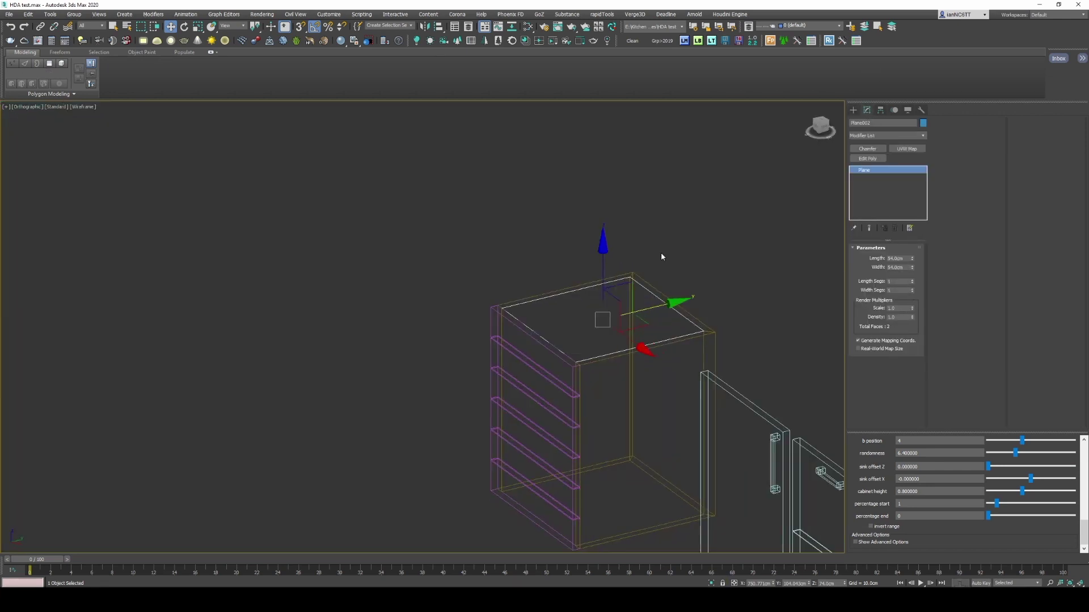
pyautogui.rightClick(661, 253)
pyautogui.moveTo(731, 410)
pyautogui.click(791, 414)
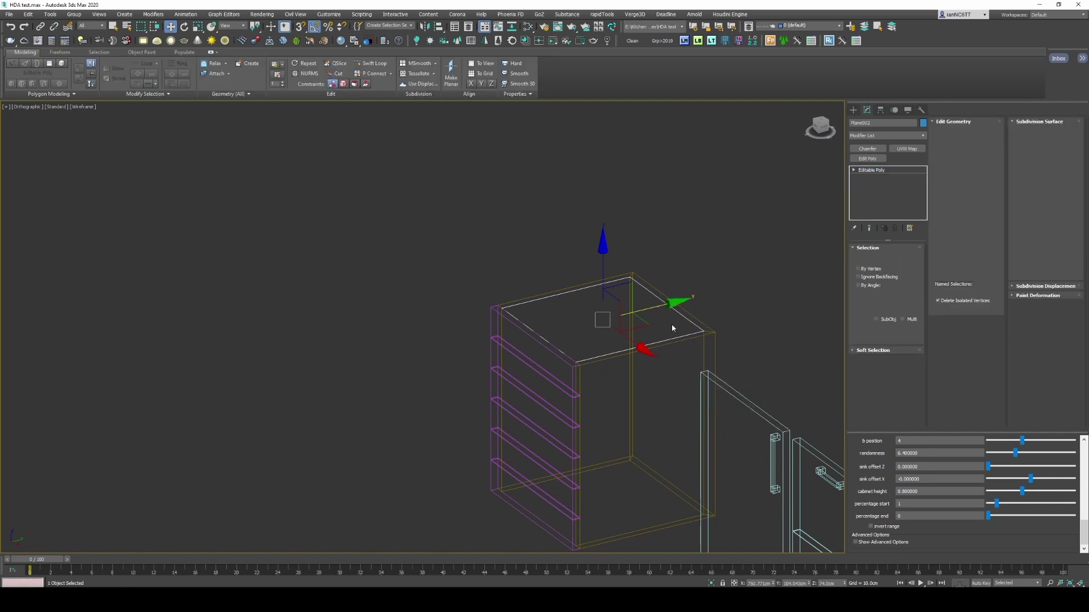
# Step: Raise the plane's polygon slightly to give the board thickness, and cap its open border
pyautogui.press('4')
pyautogui.scroll(4, 720, 313)
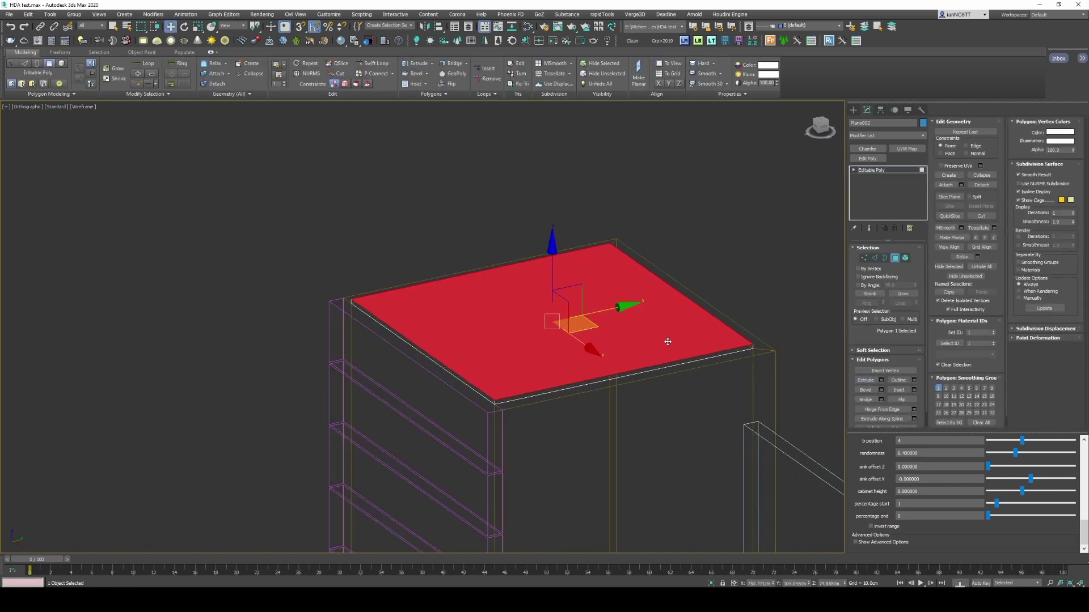
pyautogui.press('3')
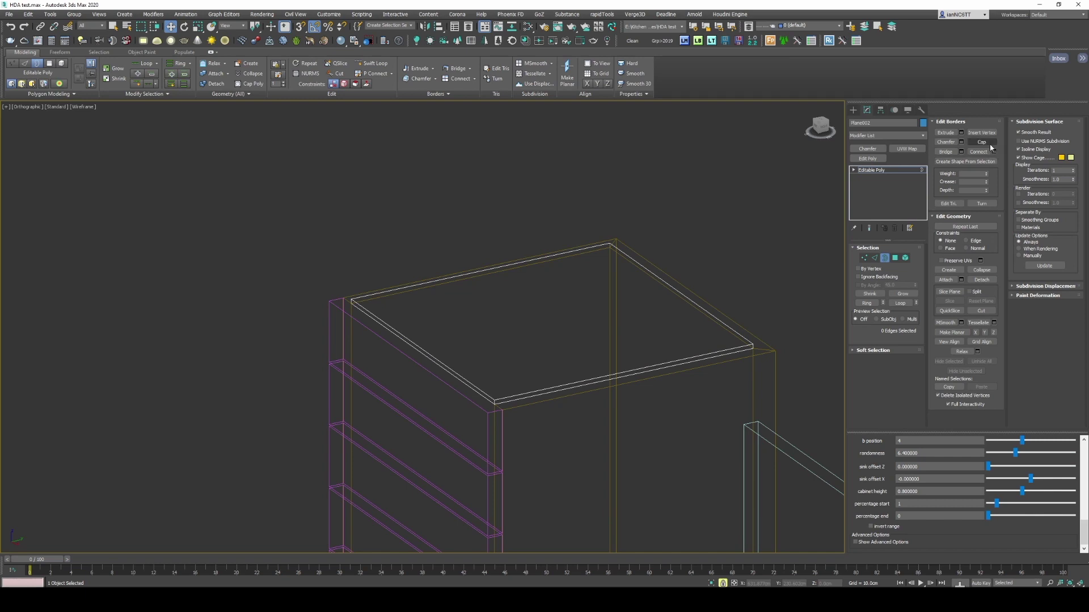
pyautogui.moveTo(686, 268)
pyautogui.mouseDown(button='middle')
pyautogui.moveTo(712, 245)
pyautogui.moveTo(737, 258)
pyautogui.mouseUp(button='middle')
pyautogui.scroll(-3, 711, 246)
pyautogui.press('3')
pyautogui.press('3')
pyautogui.press('3')
pyautogui.press('F3')
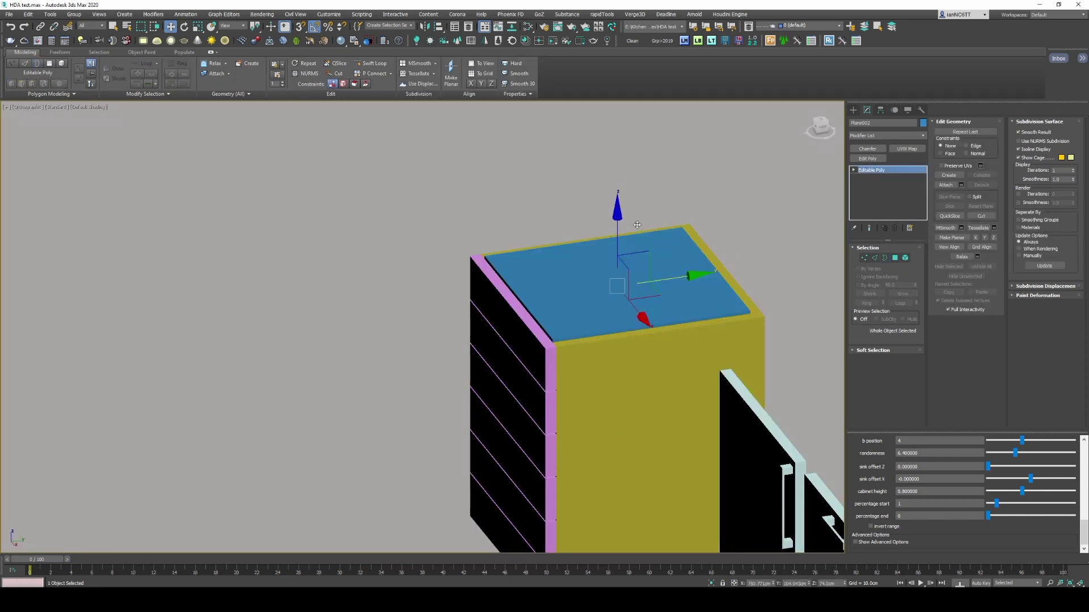
# Step: Lower the board inside the shell to just above the grooved panel's topmost groove
pyautogui.click(617, 238)
pyautogui.press('space')
pyautogui.press('F3')
pyautogui.keyDown('alt'); pyautogui.moveTo(577, 346); pyautogui.dragTo(575, 329, button='middle'); pyautogui.keyUp('alt')
pyautogui.scroll(10, 575, 329)
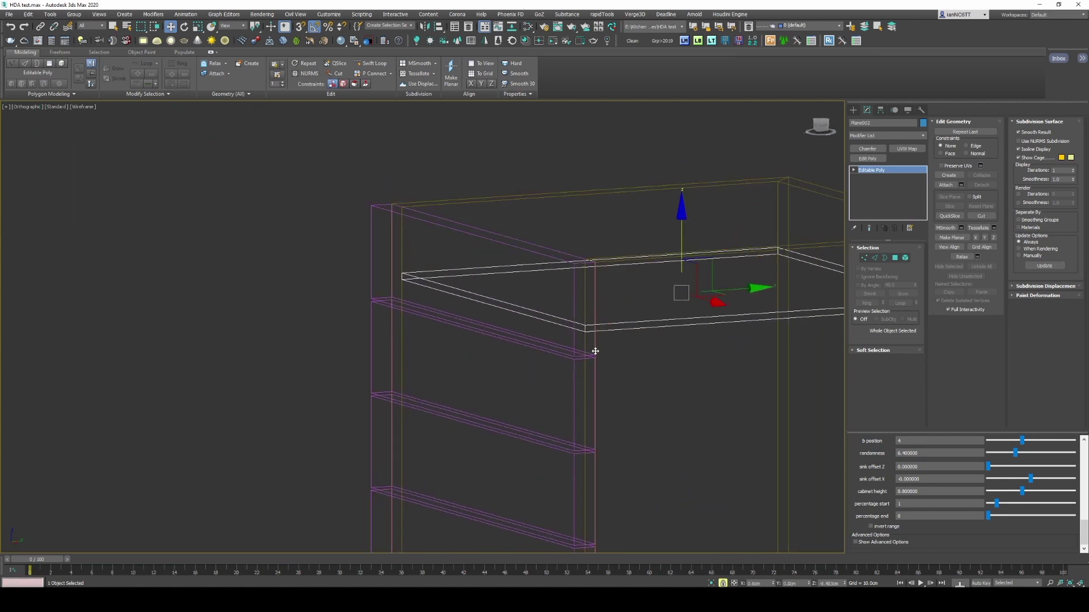
pyautogui.press('s')
pyautogui.moveTo(585, 314); pyautogui.dragTo(677, 362)
pyautogui.press('s')
# Step: Clone the board downward as five copies, snapping the spacing to the distance between the panel's grooves
pyautogui.scroll(-3, 620, 365)
pyautogui.scroll(-2, 679, 364)
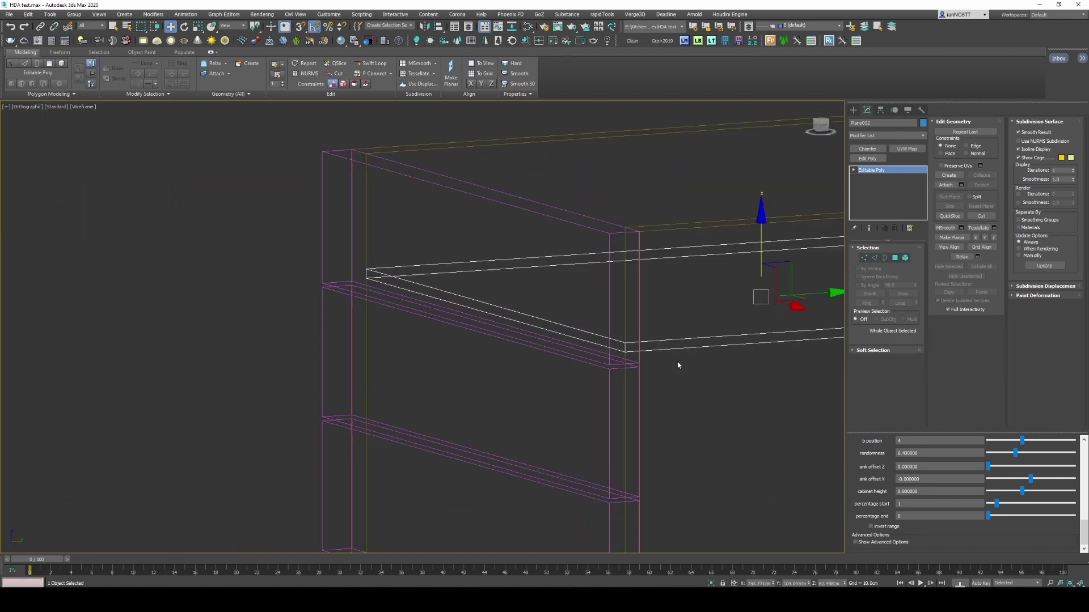
pyautogui.moveTo(640, 365); pyautogui.dragTo(654, 219, button='middle')
pyautogui.scroll(4, 642, 299)
pyautogui.scroll(-4, 655, 218)
pyautogui.press('s')
pyautogui.keyDown('shift'); pyautogui.moveTo(651, 209); pyautogui.dragTo(653, 302); pyautogui.keyUp('shift')
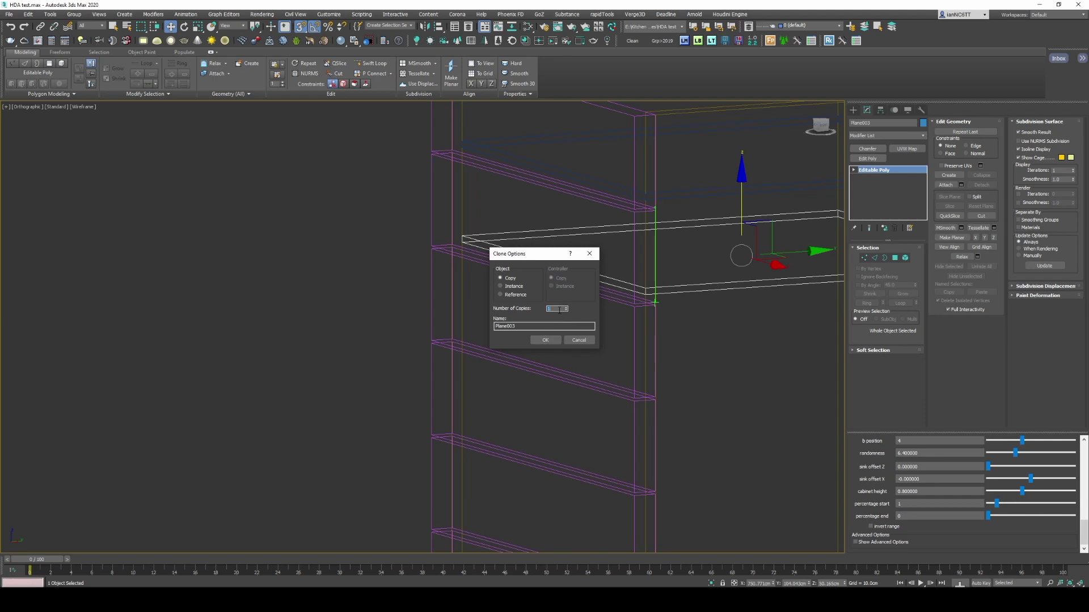
pyautogui.click(545, 340)
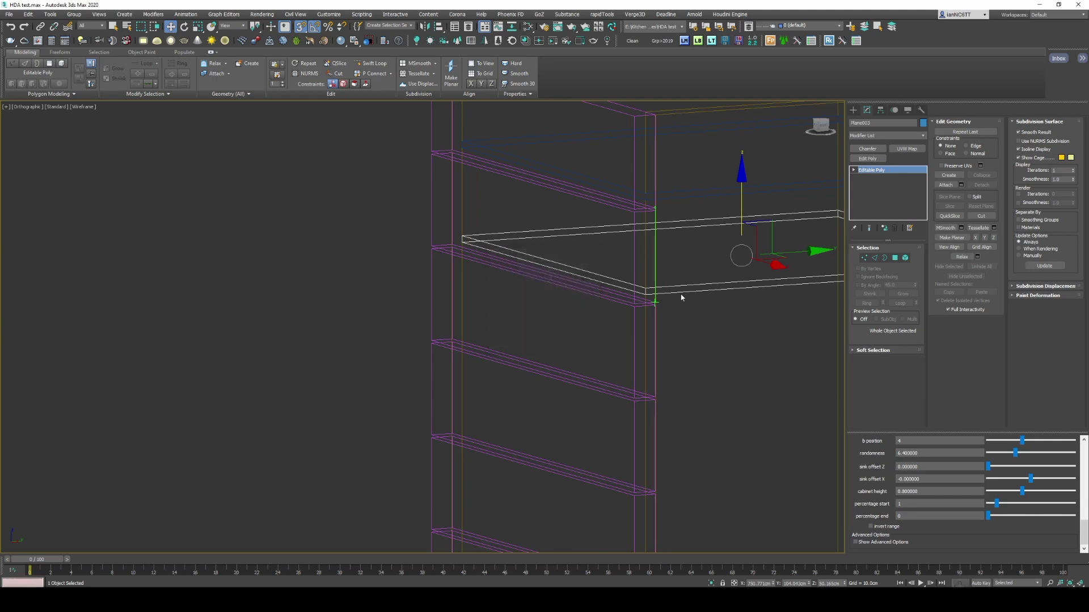
# Step: Isolate the grooved panel together with all the boards behind it and display them shaded
pyautogui.scroll(-3, 683, 297)
pyautogui.moveTo(682, 297); pyautogui.dragTo(707, 343, button='middle')
pyautogui.scroll(5, 688, 452)
pyautogui.scroll(-7, 687, 453)
pyautogui.keyDown('alt'); pyautogui.moveTo(686, 454); pyautogui.dragTo(691, 402, button='middle'); pyautogui.keyUp('alt')
pyautogui.moveTo(693, 479); pyautogui.dragTo(671, 411)
pyautogui.hotkey('alt', 'q')
pyautogui.keyDown('alt'); pyautogui.moveTo(669, 408); pyautogui.dragTo(583, 322, button='middle'); pyautogui.keyUp('alt')
pyautogui.scroll(-1, 584, 334)
pyautogui.press('F3')
pyautogui.scroll(-3, 682, 427)
pyautogui.keyDown('alt'); pyautogui.click(532, 330); pyautogui.keyUp('alt')
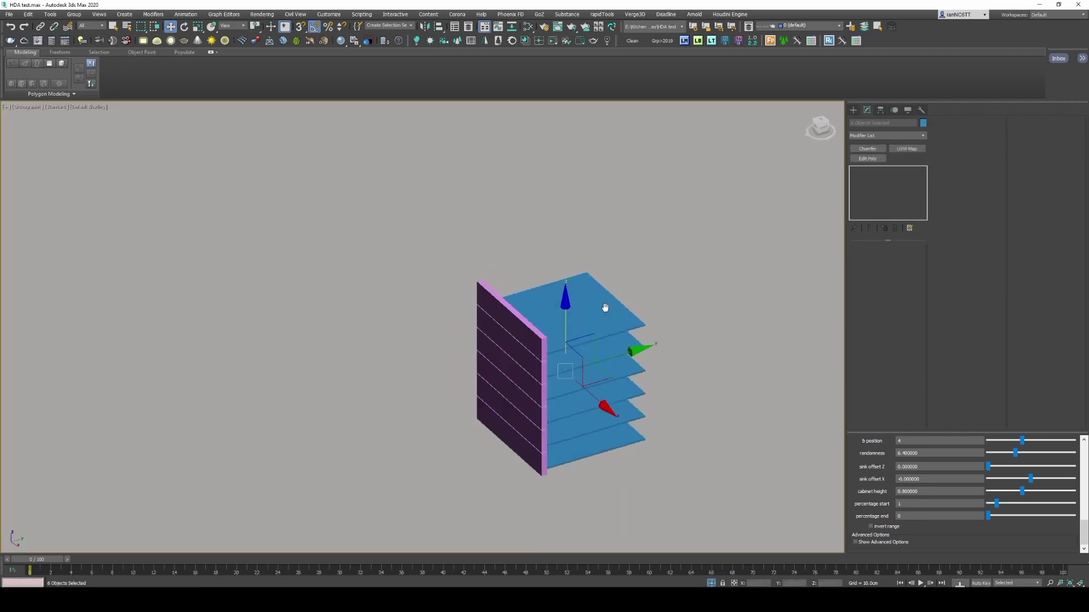
pyautogui.scroll(5, 532, 330)
# Step: Attach Plane002 to Plane007 to the grooved panel as one object and end the isolation
pyautogui.click(532, 330)
pyautogui.scroll(-5, 546, 300)
pyautogui.moveTo(632, 306)
pyautogui.keyDown('alt'); pyautogui.mouseDown(button='middle')
pyautogui.moveTo(583, 312)
pyautogui.moveTo(630, 298)
pyautogui.mouseUp(button='middle'); pyautogui.keyUp('alt')
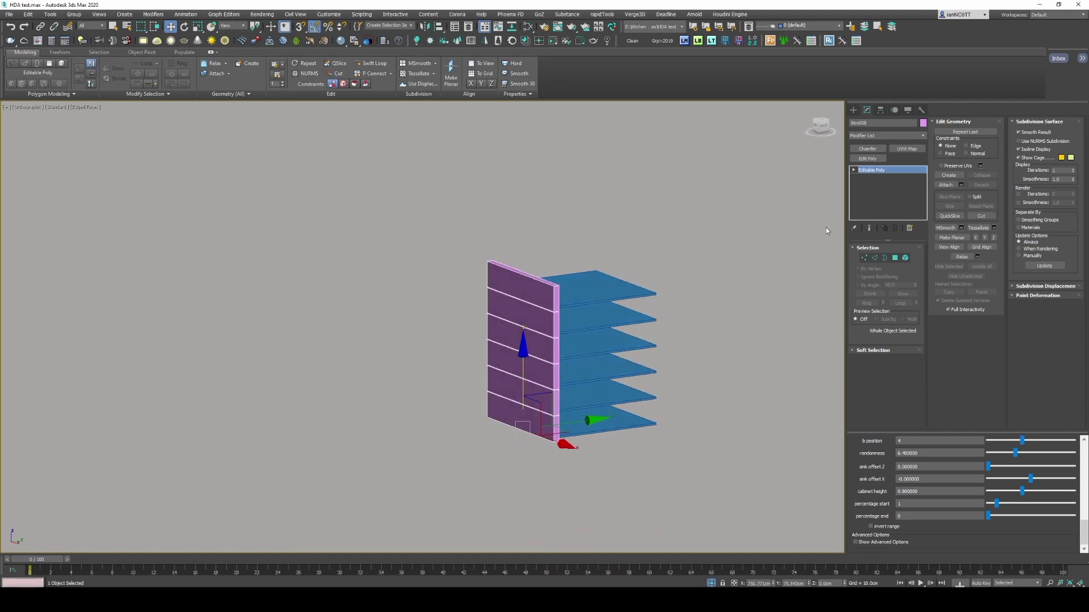
pyautogui.click(960, 185)
pyautogui.click(112, 69)
pyautogui.hotkey('ctrl', 'a')
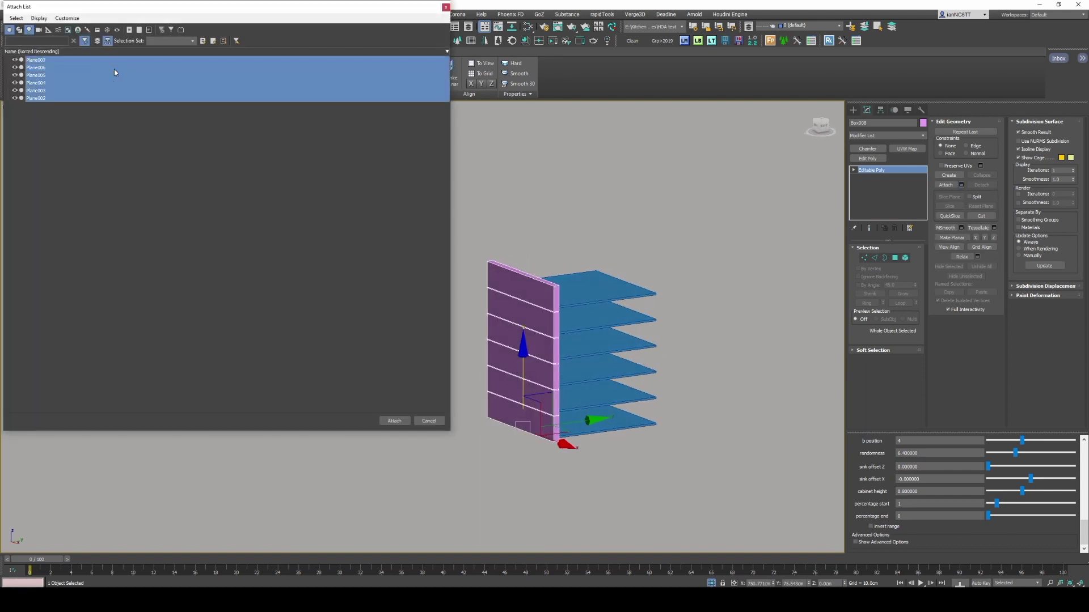
pyautogui.click(396, 420)
pyautogui.keyDown('alt'); pyautogui.moveTo(505, 329); pyautogui.dragTo(469, 324, button='middle'); pyautogui.keyUp('alt')
pyautogui.hotkey('alt', 'q')
# Step: Select the generated kitchen and enlarge its asset parameter area to reach the node inputs
pyautogui.scroll(-4, 476, 306)
pyautogui.keyDown('alt'); pyautogui.moveTo(470, 283); pyautogui.dragTo(550, 290, button='middle'); pyautogui.keyUp('alt')
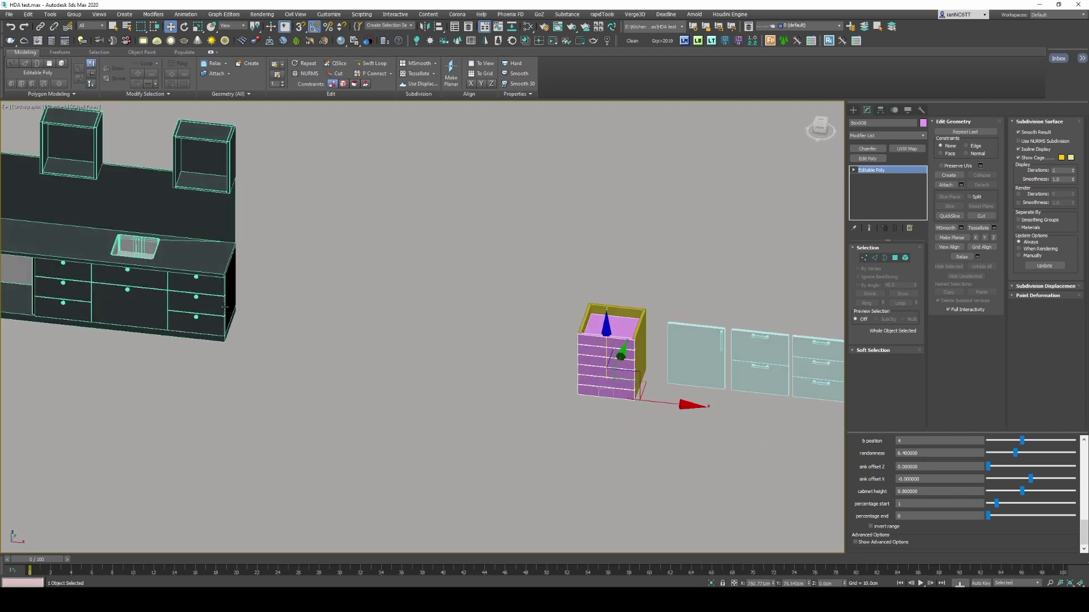
pyautogui.scroll(2, 325, 272)
pyautogui.moveTo(38, 272); pyautogui.dragTo(216, 285, button='middle')
pyautogui.scroll(2, 325, 273)
pyautogui.scroll(-3, 405, 282)
pyautogui.moveTo(715, 325); pyautogui.dragTo(470, 304, button='middle')
pyautogui.scroll(-3, 495, 310)
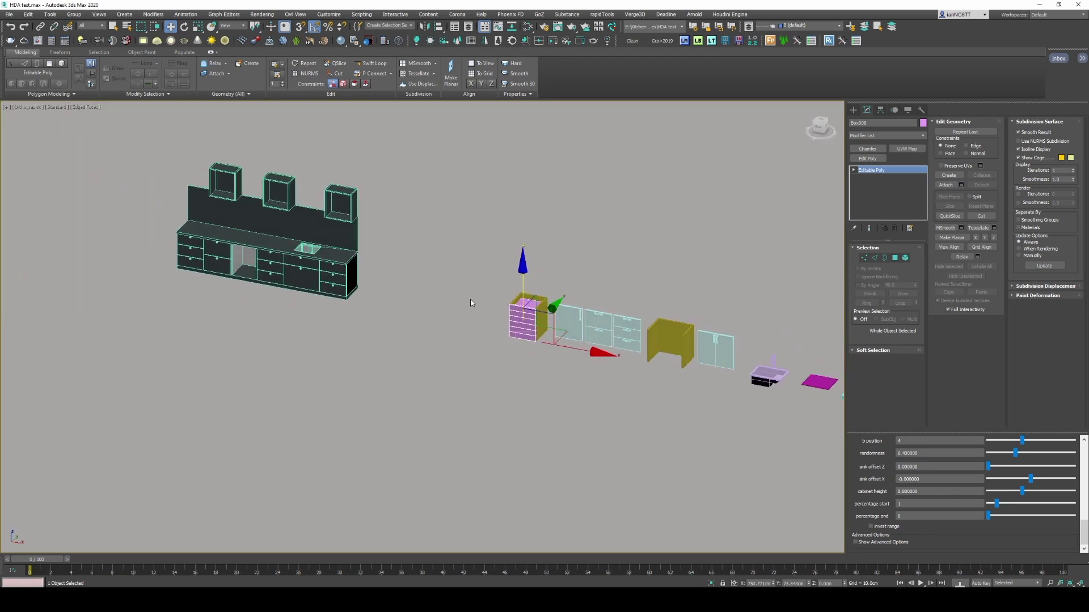
pyautogui.click(326, 275)
pyautogui.scroll(4, 327, 284)
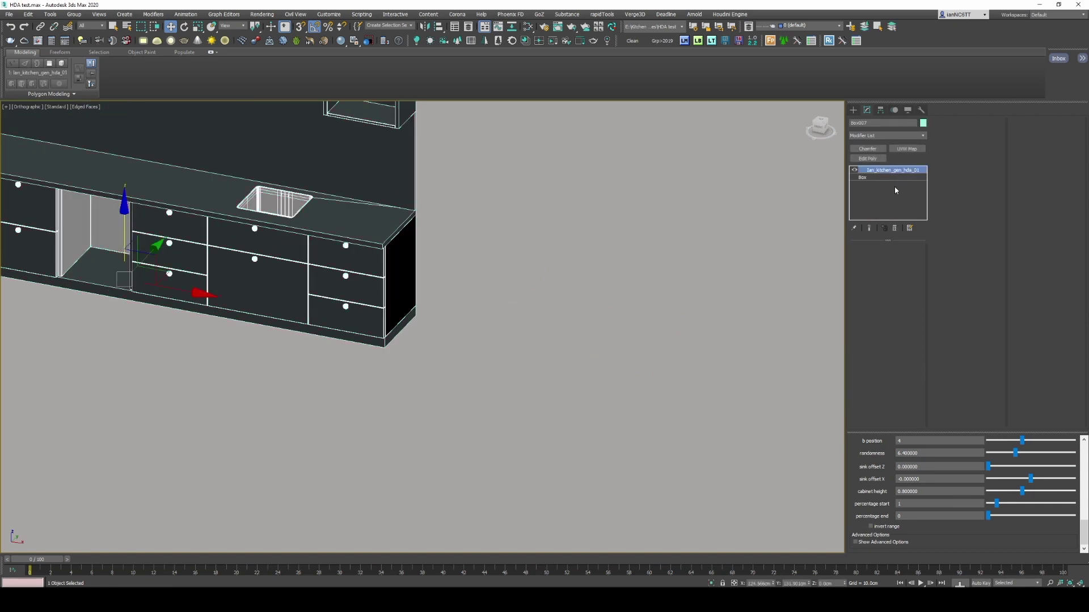
pyautogui.moveTo(886, 431); pyautogui.dragTo(913, 200)
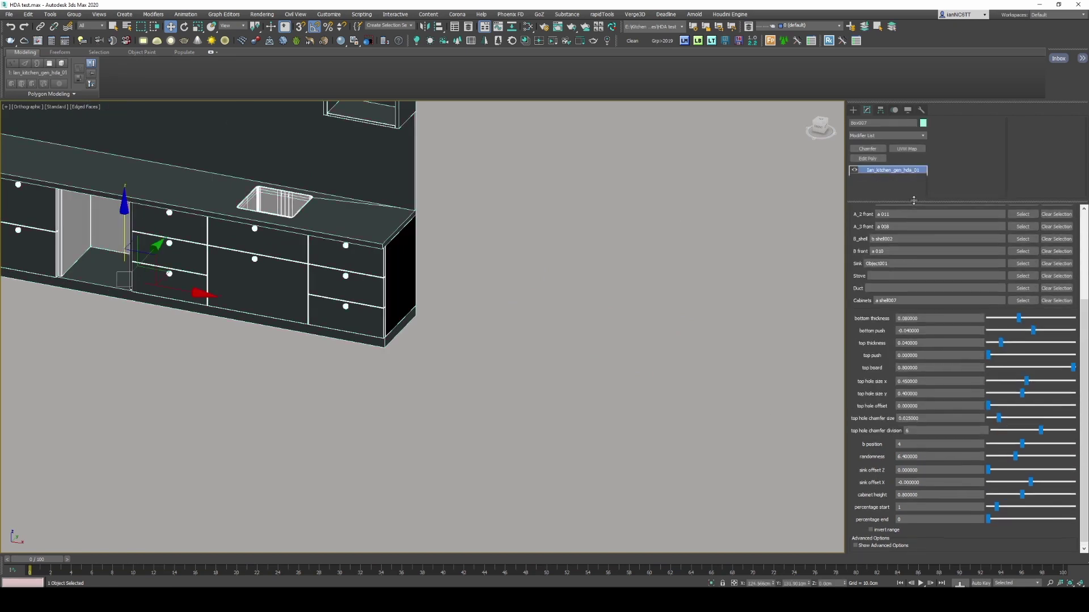
pyautogui.scroll(5, 854, 366)
# Step: Assign the combined drawer unit, Box008, as the kitchen generator's A_2 front input
pyautogui.moveTo(731, 333); pyautogui.dragTo(437, 258, button='middle')
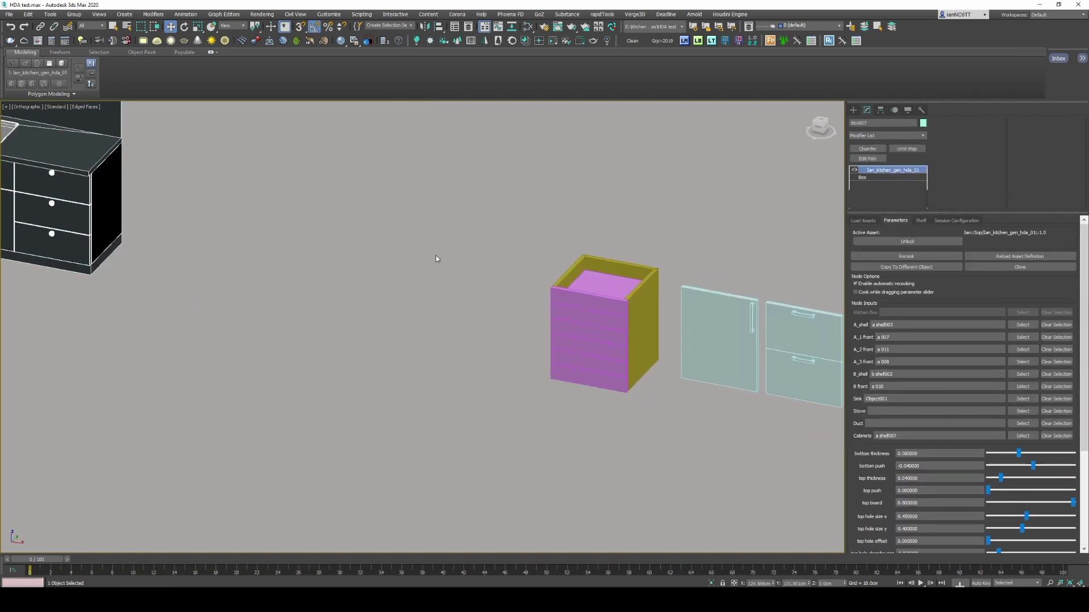
pyautogui.click(586, 311)
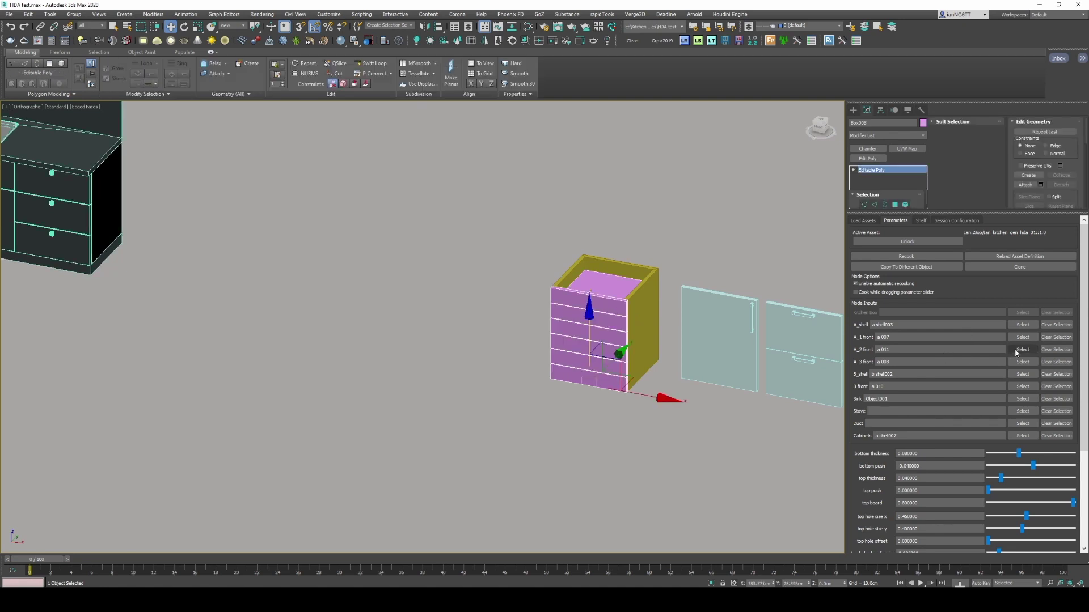
pyautogui.click(513, 380)
# Step: Select the kitchen again and examine the new drawer unit and its boards from several angles
pyautogui.moveTo(342, 222); pyautogui.dragTo(495, 286, button='middle')
pyautogui.scroll(-4, 496, 285)
pyautogui.moveTo(330, 271); pyautogui.dragTo(451, 291, button='middle')
pyautogui.scroll(4, 451, 290)
pyautogui.click(284, 293)
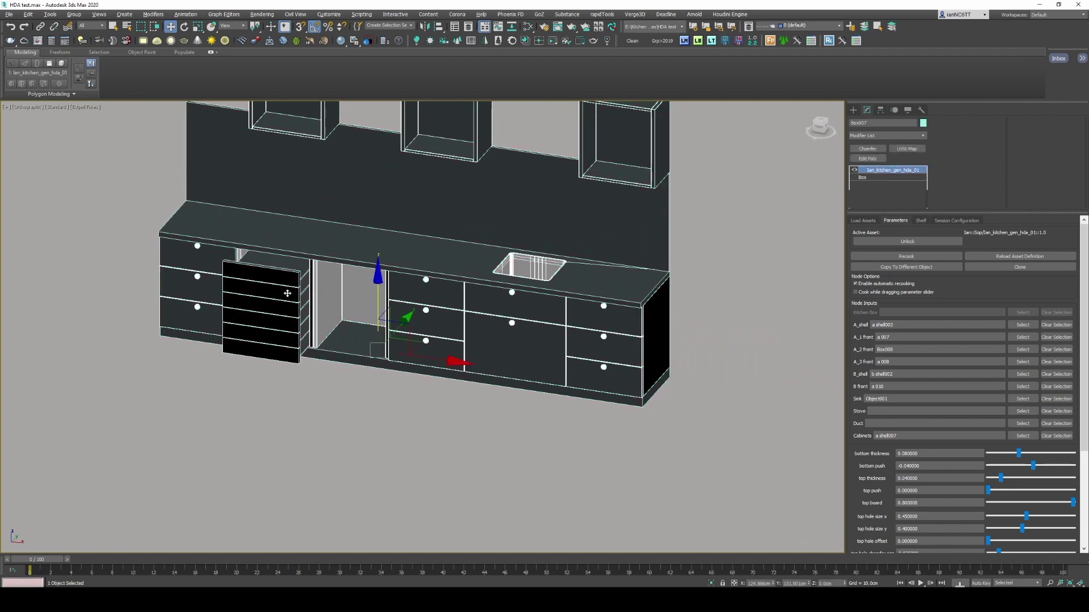
pyautogui.keyDown('alt'); pyautogui.moveTo(283, 293); pyautogui.dragTo(463, 281, button='middle'); pyautogui.keyUp('alt')
pyautogui.scroll(5, 462, 282)
pyautogui.scroll(-4, 556, 274)
pyautogui.keyDown('alt'); pyautogui.moveTo(579, 283); pyautogui.dragTo(488, 295, button='middle'); pyautogui.keyUp('alt')
pyautogui.scroll(-1, 495, 278)
pyautogui.scroll(5, 494, 273)
pyautogui.scroll(-3, 493, 273)
pyautogui.scroll(-3, 524, 274)
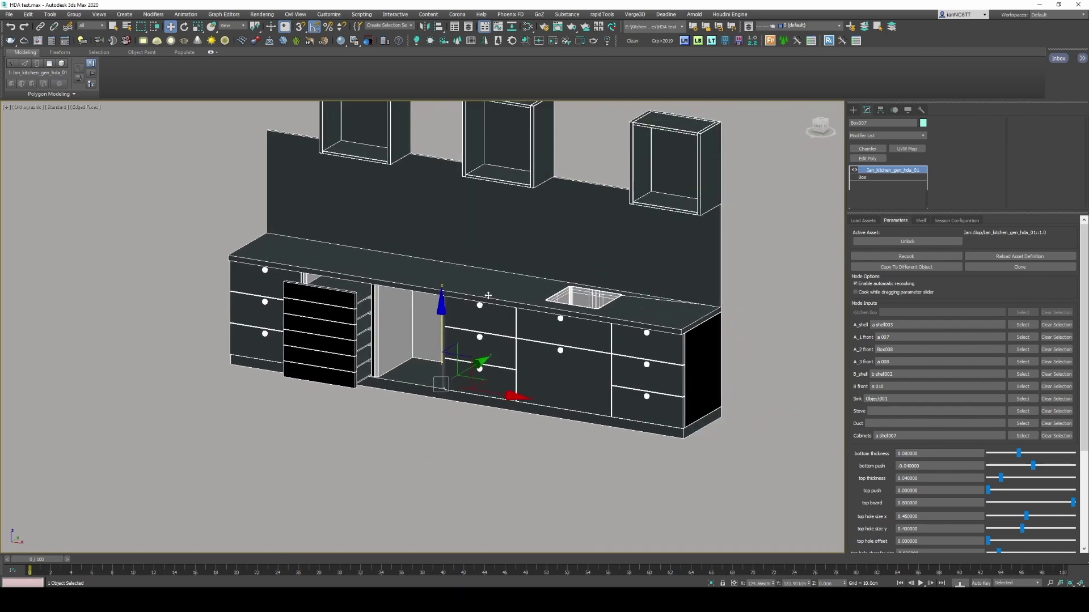
pyautogui.scroll(4, 348, 300)
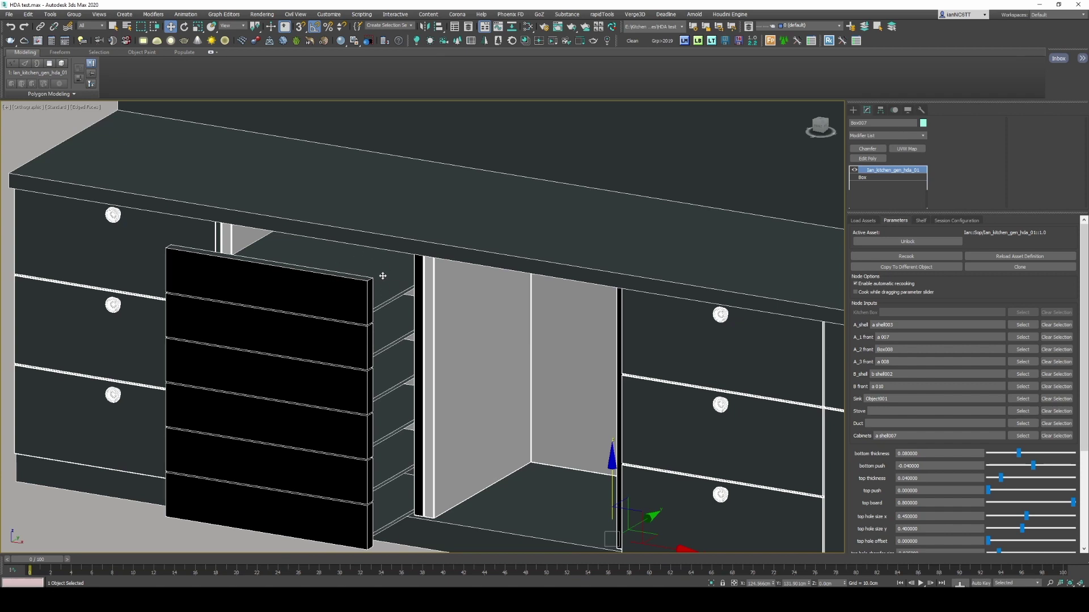
pyautogui.scroll(-3, 383, 276)
pyautogui.keyDown('alt'); pyautogui.moveTo(383, 276); pyautogui.dragTo(380, 275, button='middle'); pyautogui.keyUp('alt')
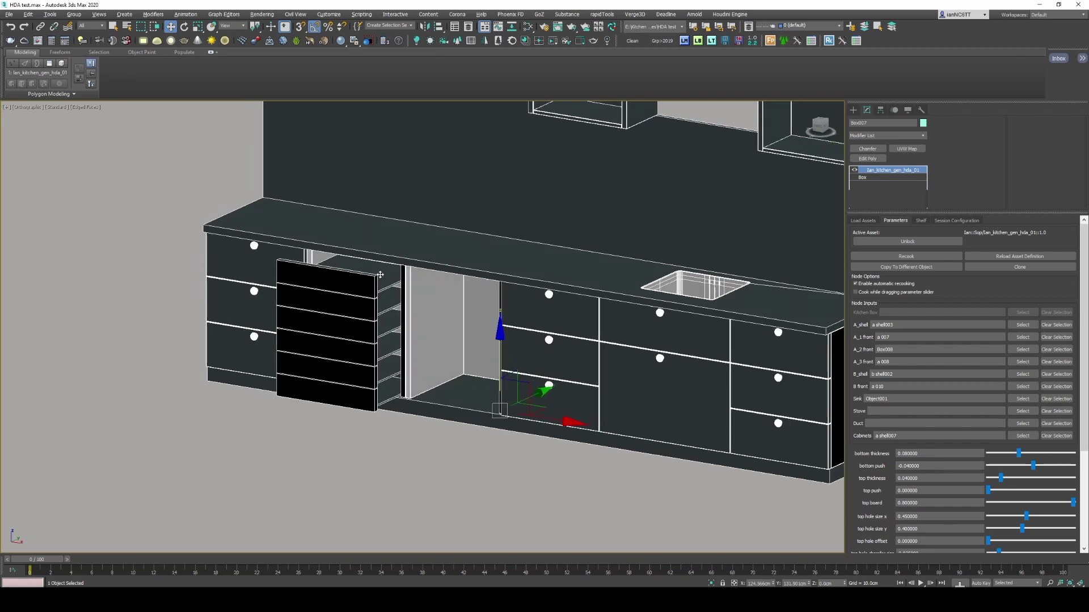
pyautogui.scroll(2, 375, 278)
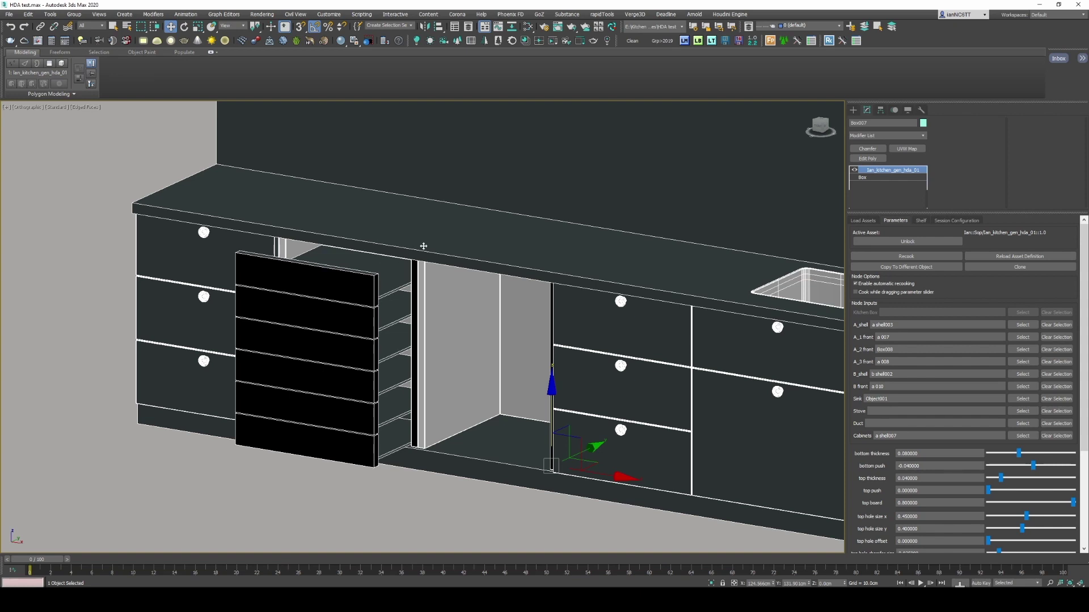
pyautogui.scroll(-3, 416, 269)
pyautogui.keyDown('alt'); pyautogui.moveTo(416, 268); pyautogui.dragTo(475, 233, button='middle'); pyautogui.keyUp('alt')
pyautogui.scroll(3, 396, 264)
pyautogui.scroll(2, 397, 263)
pyautogui.scroll(-3, 390, 233)
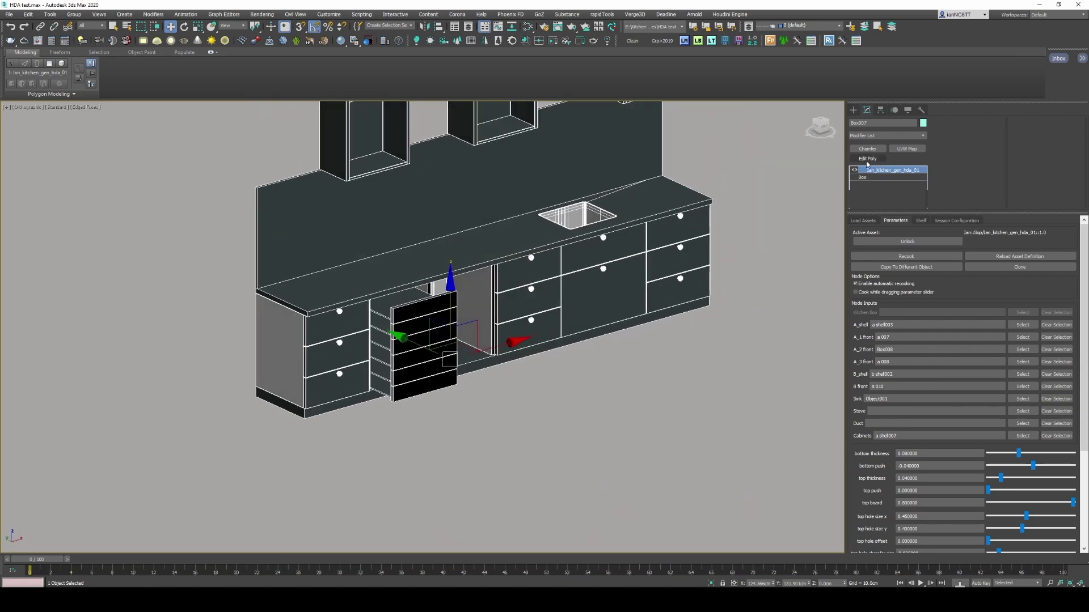
# Step: Add an Edit Poly modifier to the kitchen and detach the second drawer's front and bottom board as a separate object
pyautogui.click(866, 159)
pyautogui.keyDown('alt'); pyautogui.moveTo(471, 340); pyautogui.dragTo(515, 338, button='middle'); pyautogui.keyUp('alt')
pyautogui.scroll(4, 515, 338)
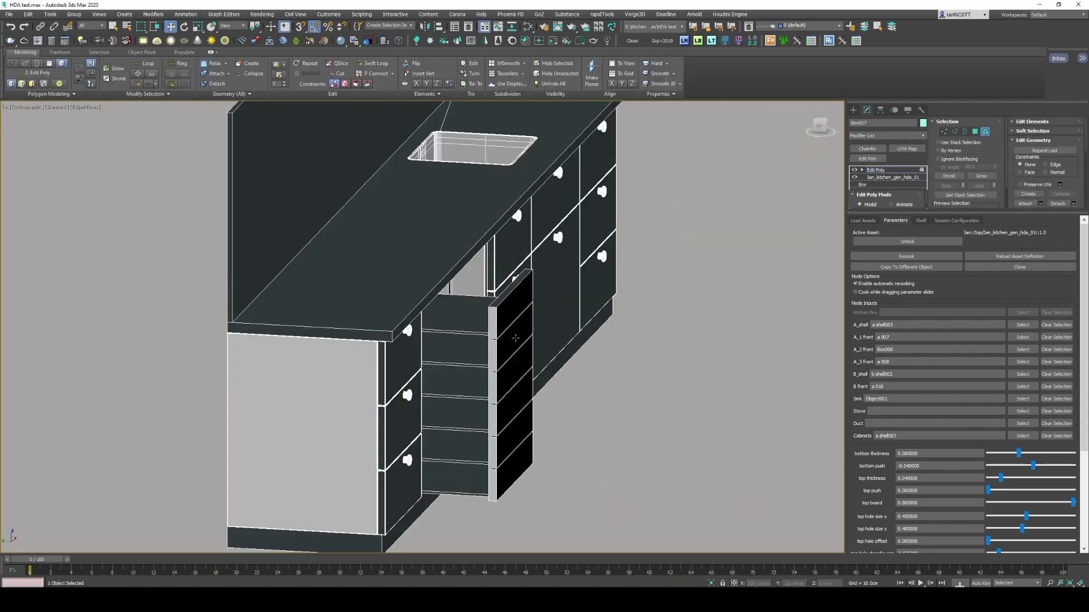
pyautogui.click(515, 338)
pyautogui.keyDown('ctrl'); pyautogui.click(472, 356); pyautogui.keyUp('ctrl')
pyautogui.press('space')
pyautogui.scroll(2, 463, 336)
pyautogui.moveTo(463, 336); pyautogui.dragTo(496, 362)
pyautogui.keyDown('alt'); pyautogui.moveTo(457, 272); pyautogui.dragTo(437, 287, button='middle'); pyautogui.keyUp('alt')
pyautogui.moveTo(436, 287); pyautogui.dragTo(507, 424, button='middle')
pyautogui.keyDown('alt'); pyautogui.moveTo(606, 379); pyautogui.dragTo(608, 348, button='middle'); pyautogui.keyUp('alt')
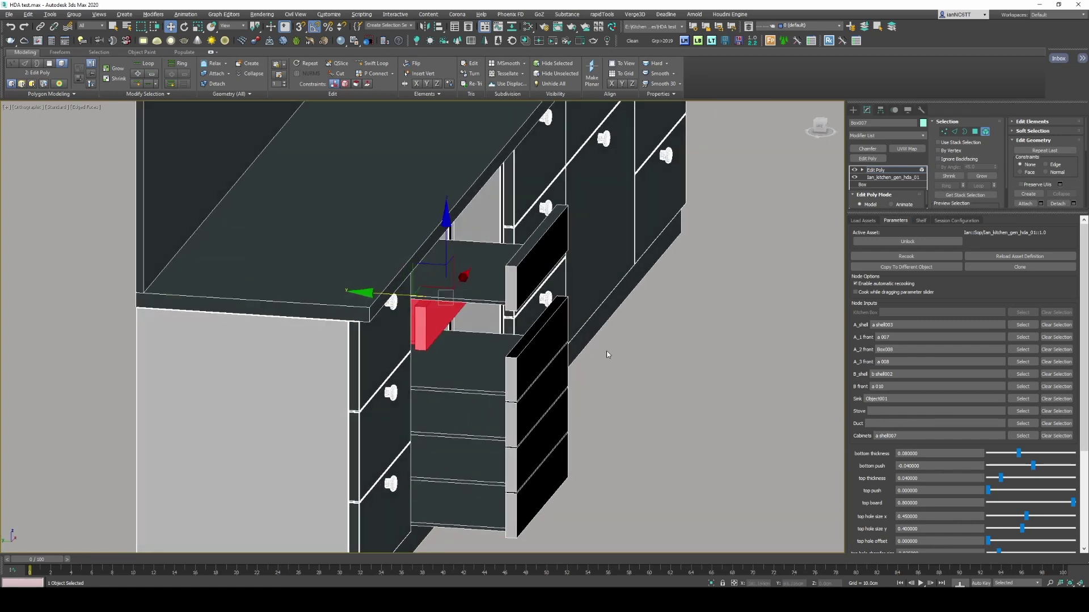
pyautogui.click(1066, 204)
pyautogui.press('5')
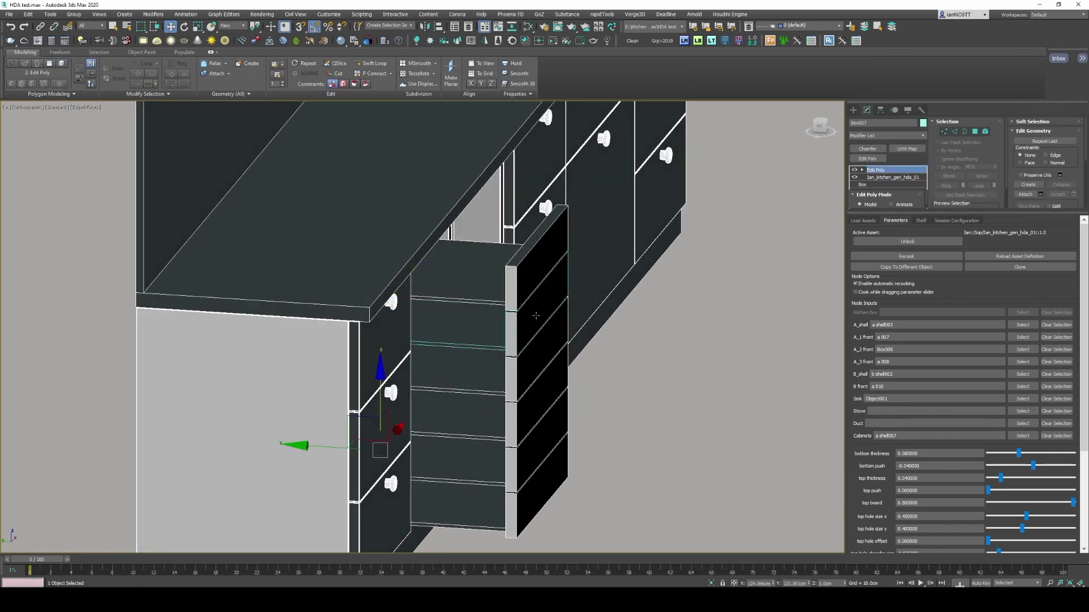
# Step: Select the detached drawer, centre its pivot with pivotPlacer, and lock the selection
pyautogui.click(532, 317)
pyautogui.press('Insert')
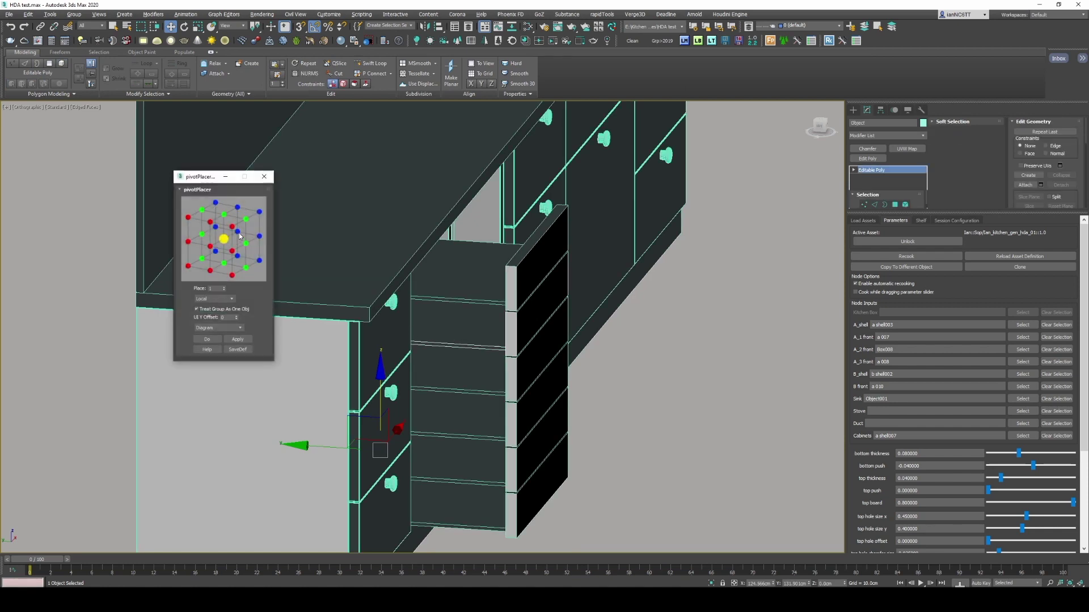
pyautogui.click(224, 243)
pyautogui.click(270, 178)
pyautogui.press('space')
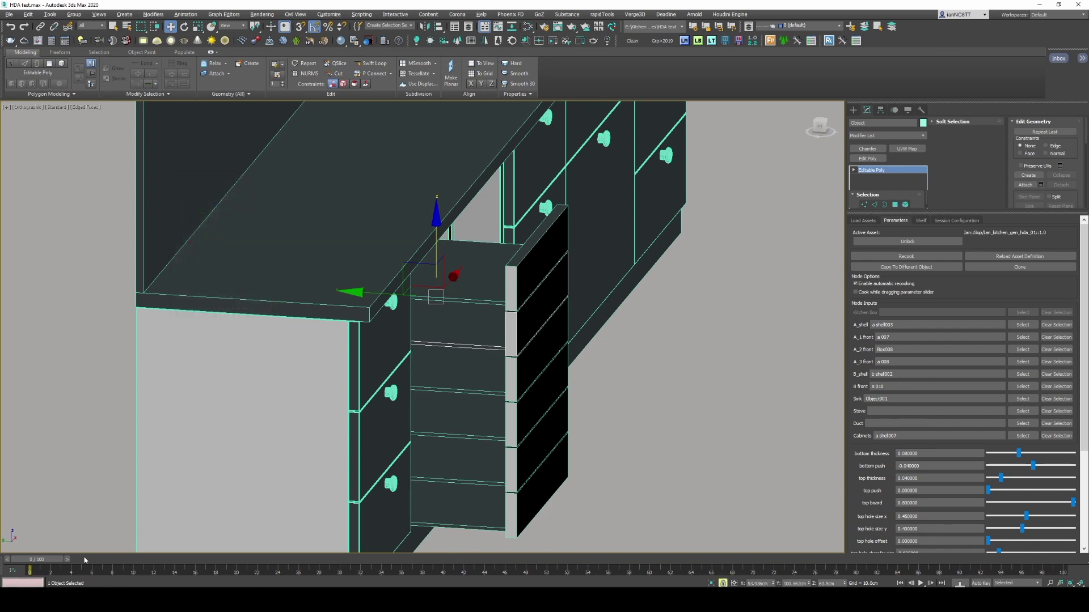
# Step: Turn on Auto Key and create a position key for the detached drawer at frame 0
pyautogui.click(981, 583)
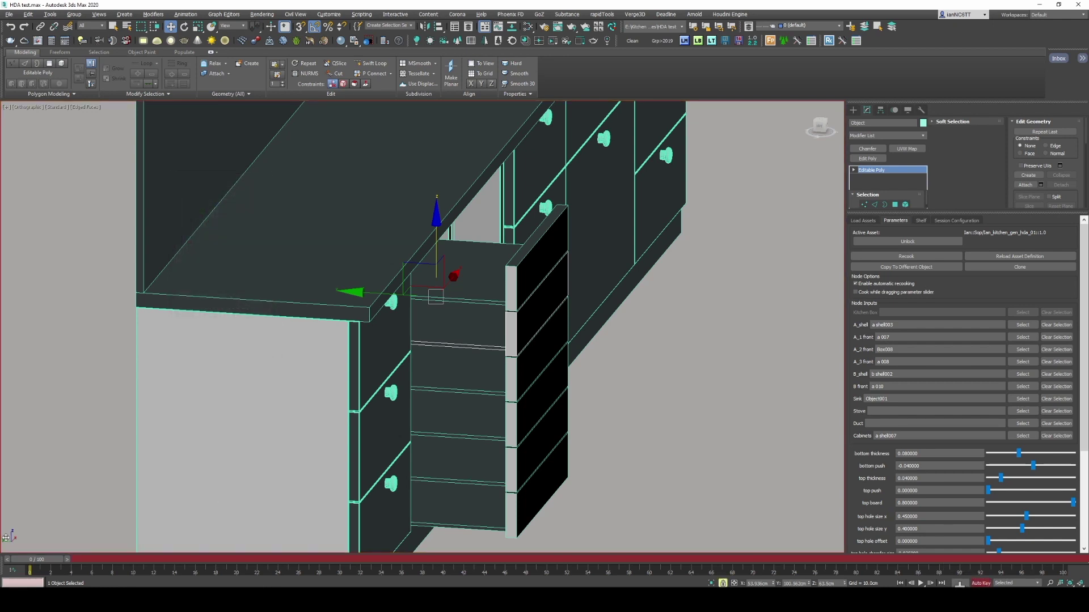
pyautogui.rightClick(34, 563)
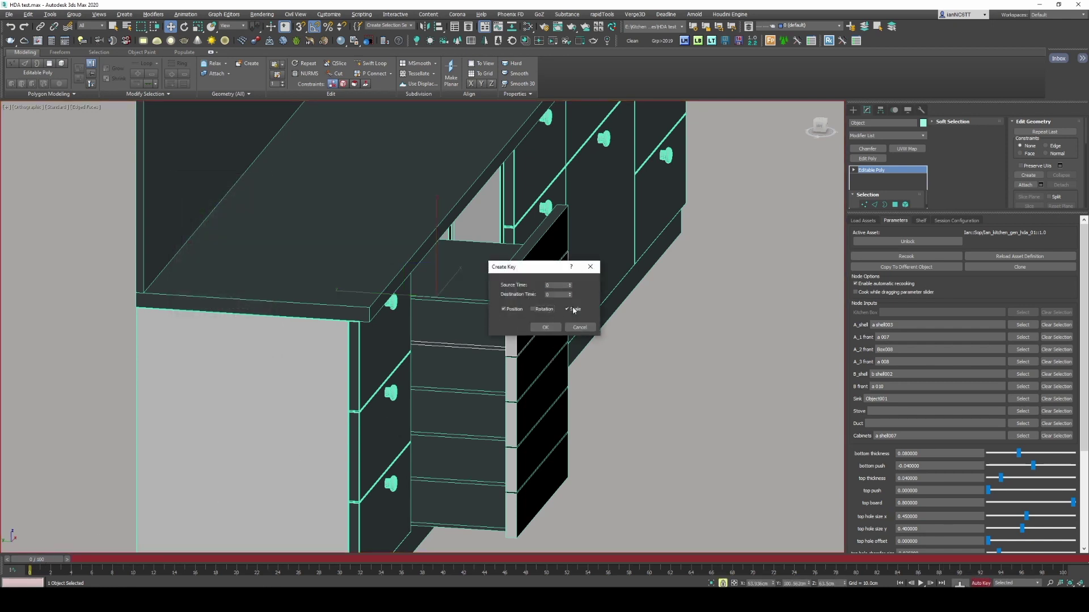
pyautogui.click(552, 327)
# Step: At frame 16, slide the drawer inward along Y until its front meets the cabinet face, then end auto keying and return to frame 0
pyautogui.moveTo(57, 559); pyautogui.dragTo(215, 562)
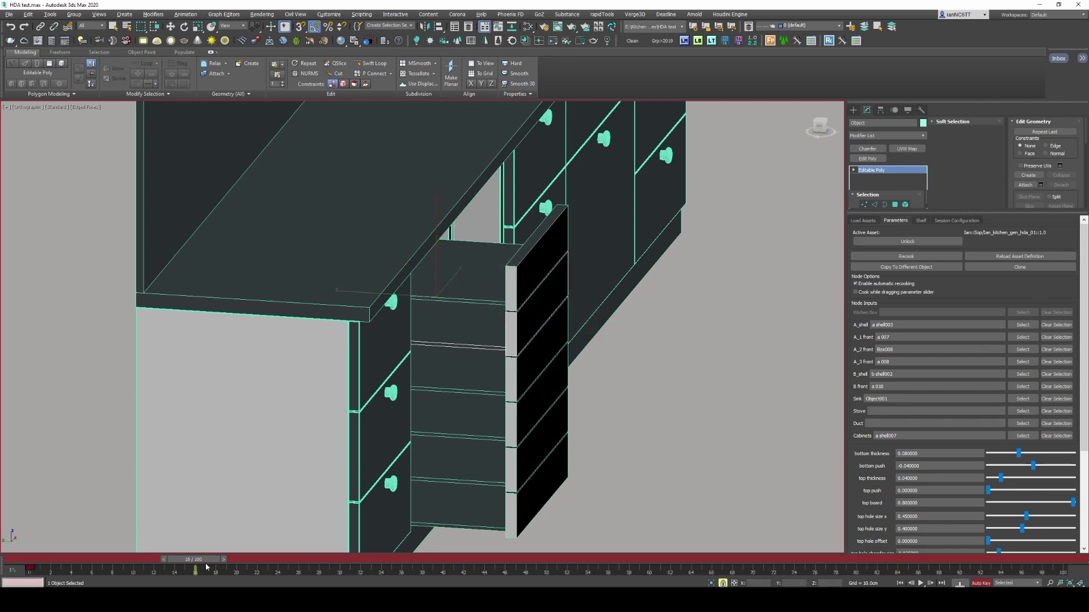
pyautogui.press('w')
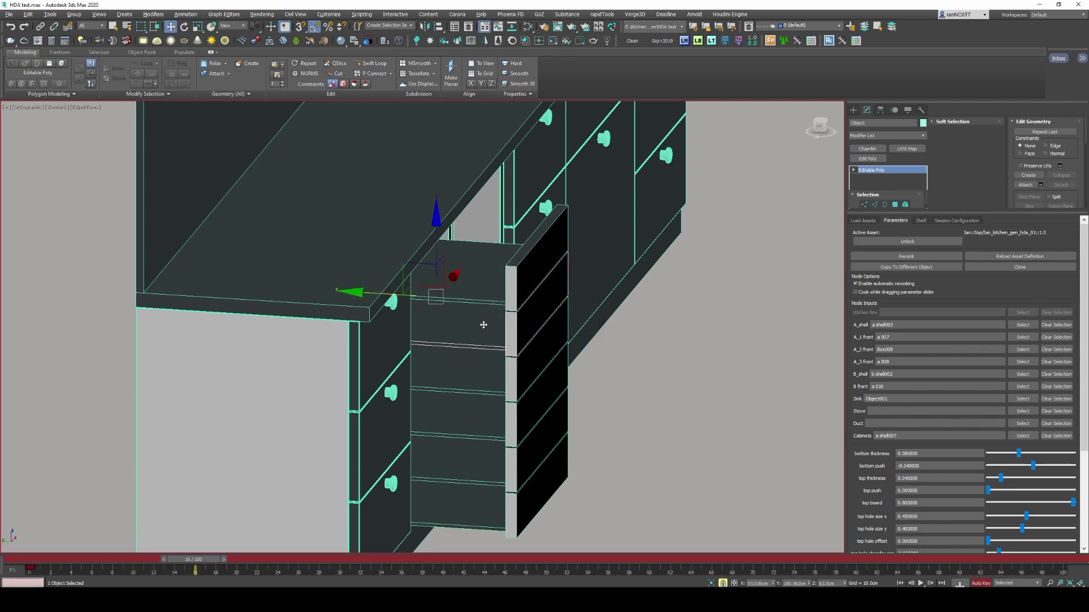
pyautogui.moveTo(483, 325); pyautogui.dragTo(382, 314)
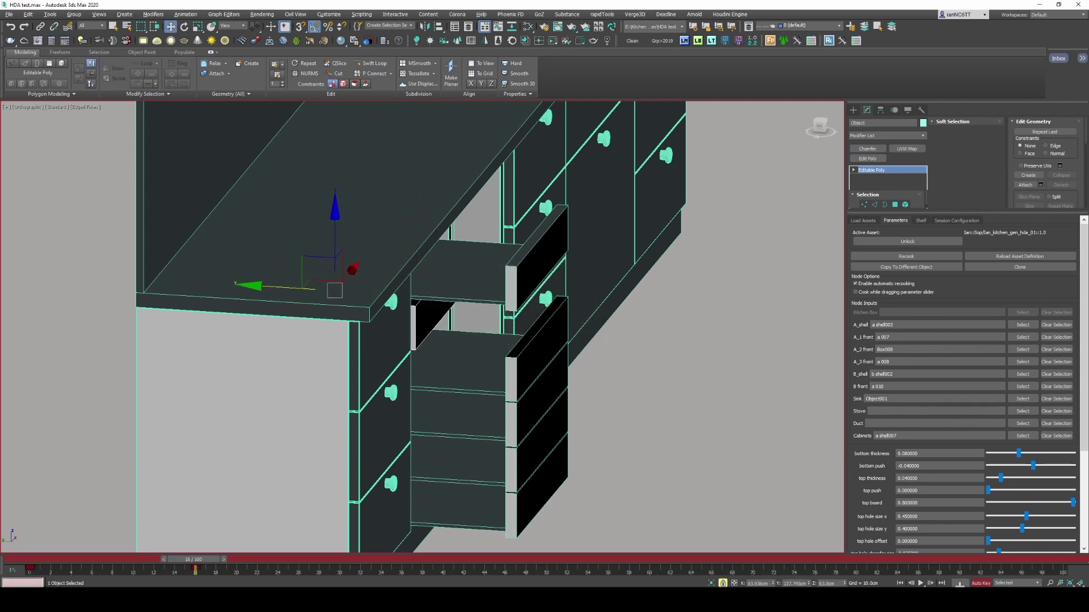
pyautogui.click(980, 584)
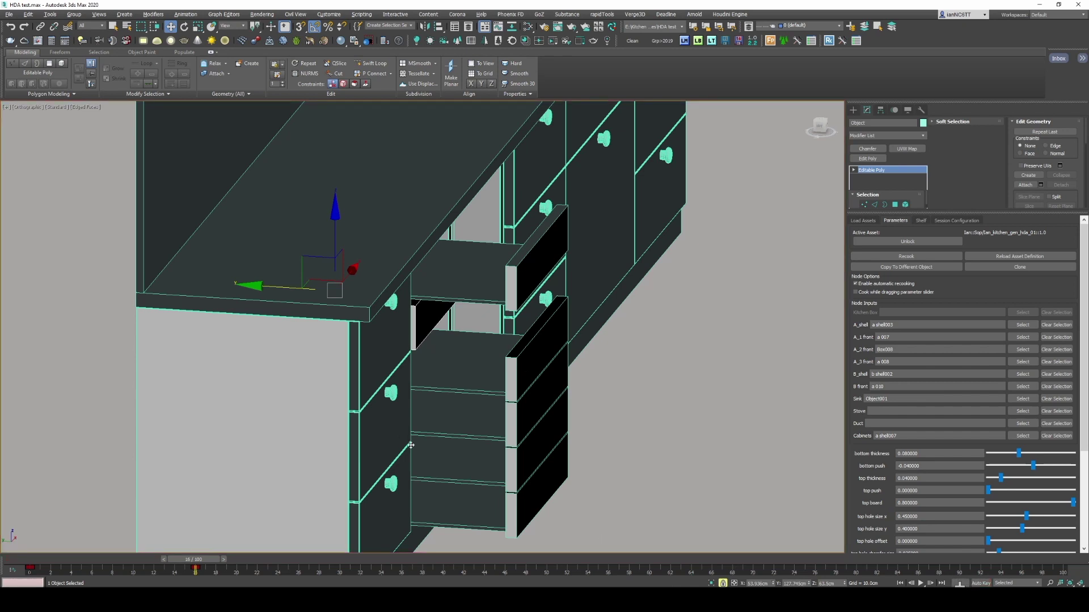
pyautogui.moveTo(205, 565); pyautogui.dragTo(57, 556)
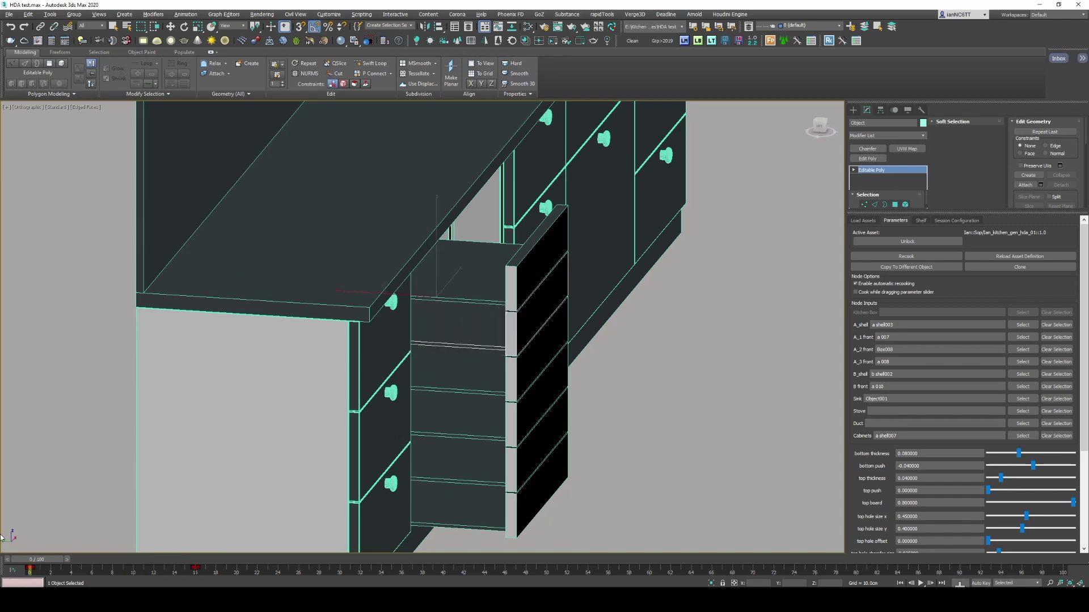
# Step: Examine the open drawer unit up close and select the kitchen to review it as a whole from several angles
pyautogui.press('w')
pyautogui.scroll(-3, 652, 306)
pyautogui.keyDown('alt'); pyautogui.moveTo(627, 309); pyautogui.dragTo(548, 289, button='middle'); pyautogui.keyUp('alt')
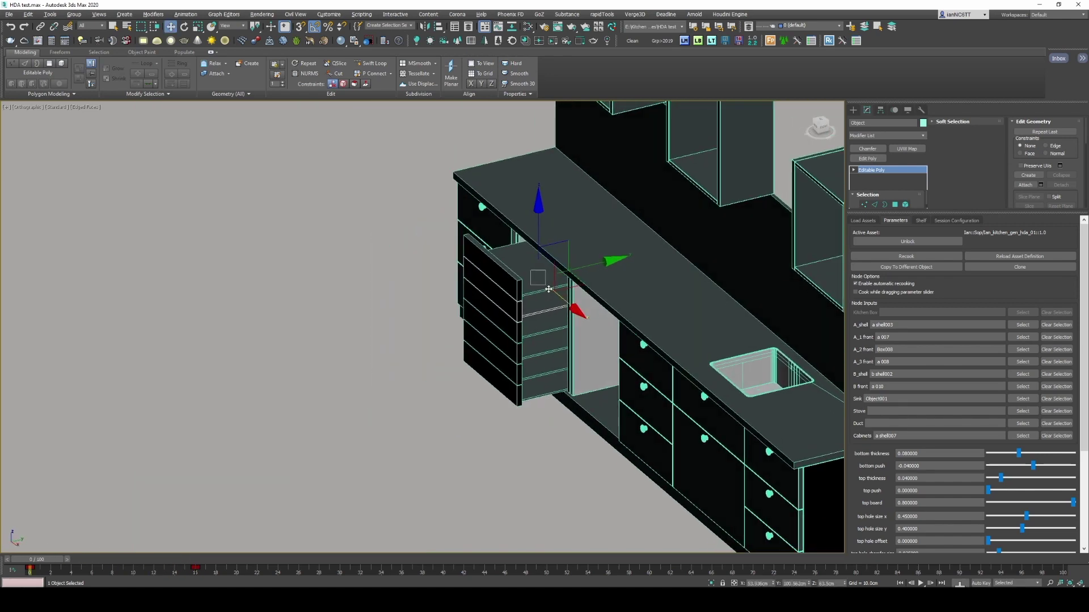
pyautogui.scroll(5, 520, 332)
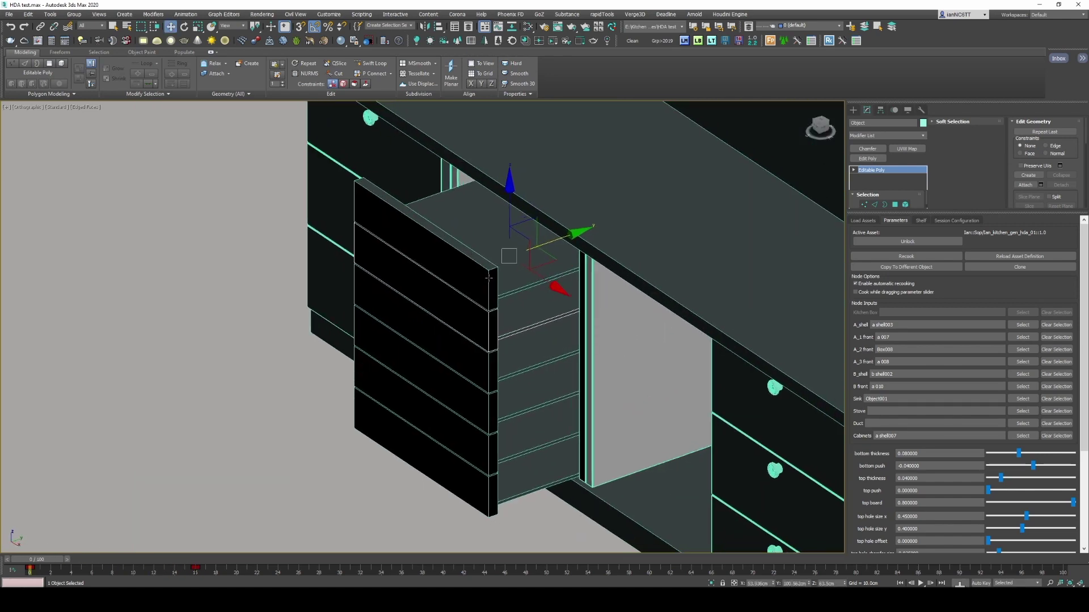
pyautogui.scroll(-5, 486, 277)
pyautogui.click(436, 268)
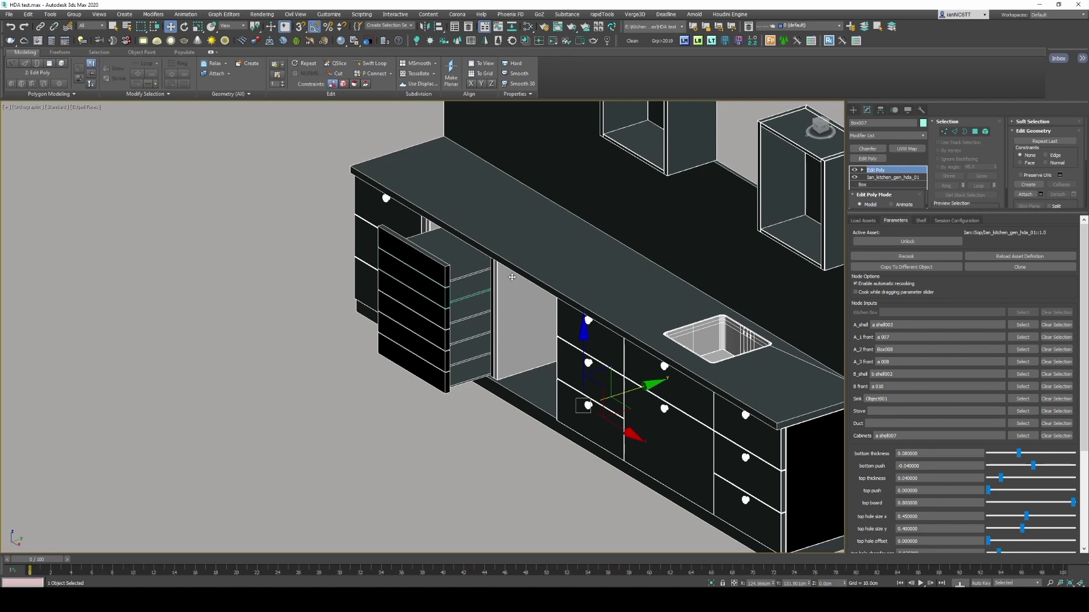
pyautogui.scroll(-4, 511, 278)
pyautogui.keyDown('alt'); pyautogui.moveTo(512, 278); pyautogui.dragTo(486, 307, button='middle'); pyautogui.keyUp('alt')
pyautogui.scroll(4, 479, 306)
pyautogui.click(470, 306)
pyautogui.scroll(-6, 431, 307)
pyautogui.scroll(5, 396, 332)
pyautogui.scroll(-2, 486, 308)
pyautogui.moveTo(486, 308); pyautogui.dragTo(635, 326, button='middle')
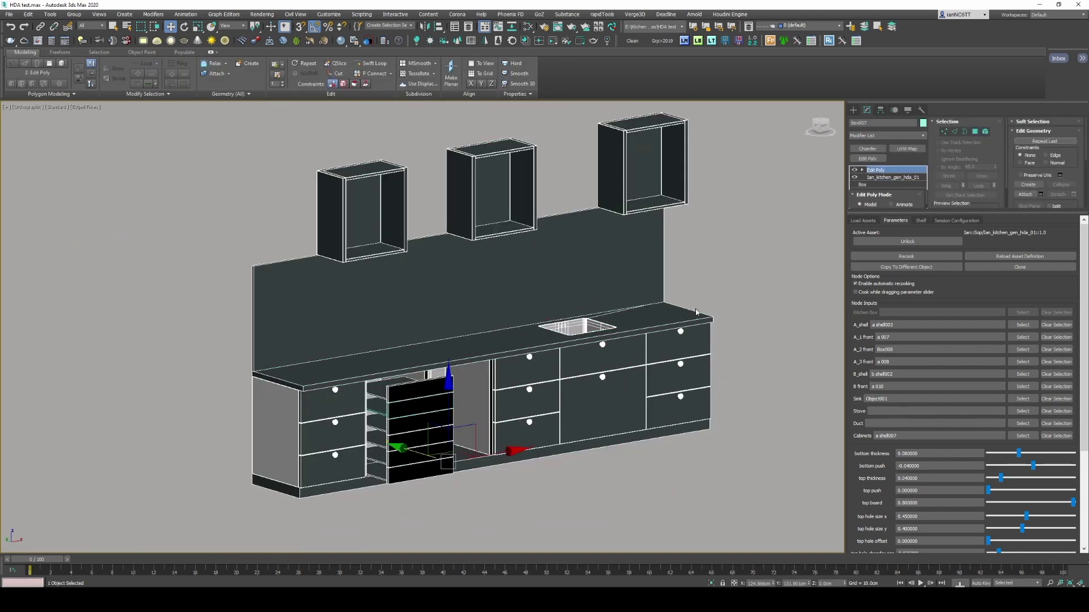
# Step: Inspect the detached drawer once more, view the kitchen alongside its source parts, and clear the selection
pyautogui.moveTo(696, 312)
pyautogui.keyDown('alt'); pyautogui.mouseDown(button='middle')
pyautogui.moveTo(652, 317)
pyautogui.moveTo(715, 314)
pyautogui.mouseUp(button='middle'); pyautogui.keyUp('alt')
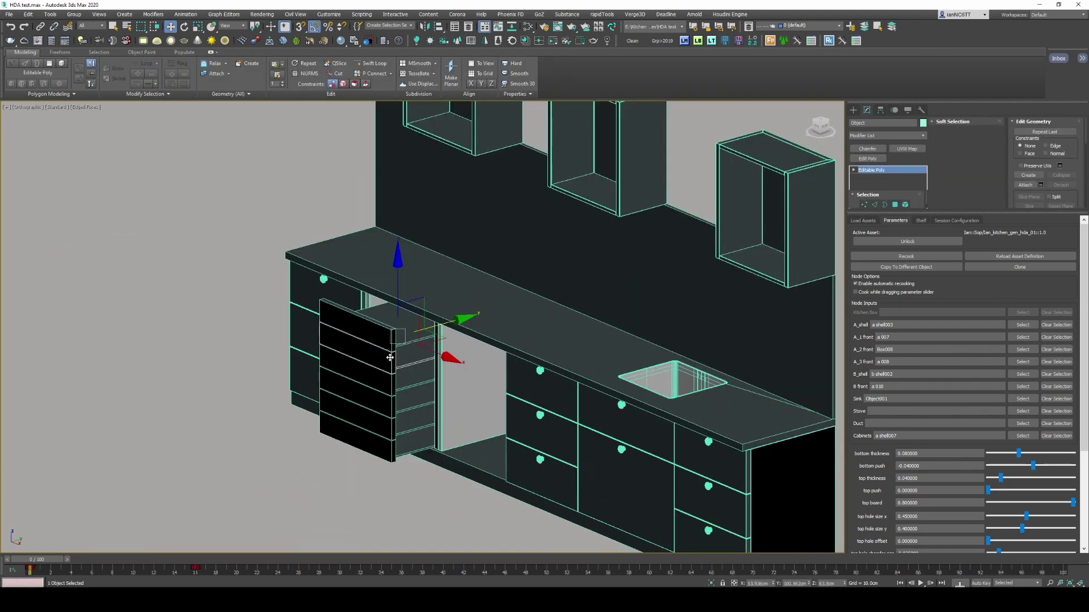
pyautogui.scroll(-2, 389, 357)
pyautogui.keyDown('alt'); pyautogui.moveTo(568, 360); pyautogui.dragTo(675, 340, button='middle'); pyautogui.keyUp('alt')
pyautogui.scroll(-1, 583, 353)
pyautogui.moveTo(675, 340); pyautogui.dragTo(530, 353, button='middle')
pyautogui.scroll(-1, 554, 356)
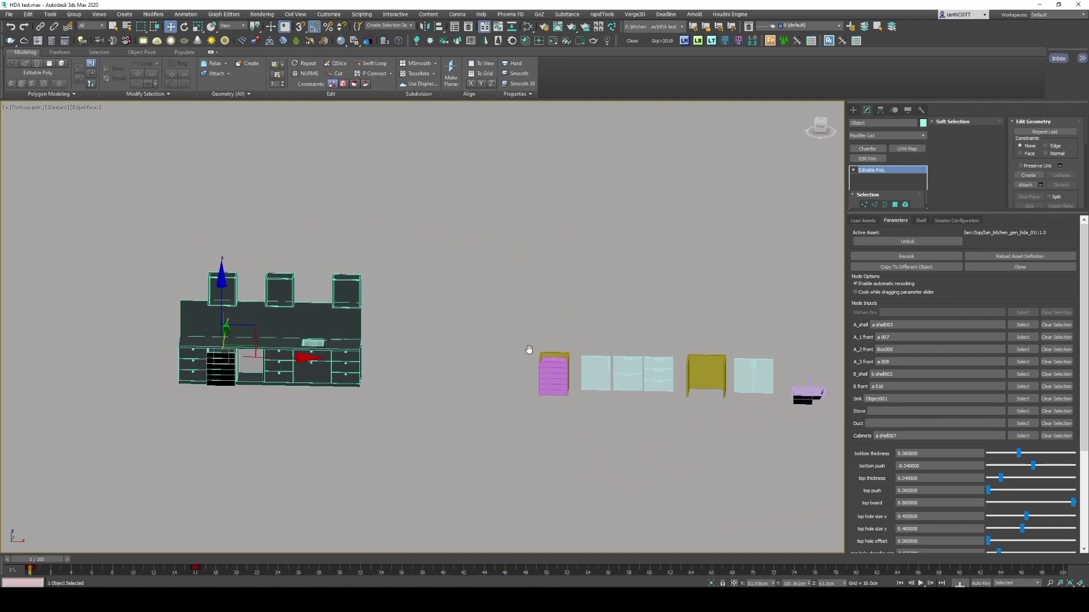
pyautogui.click(513, 315)
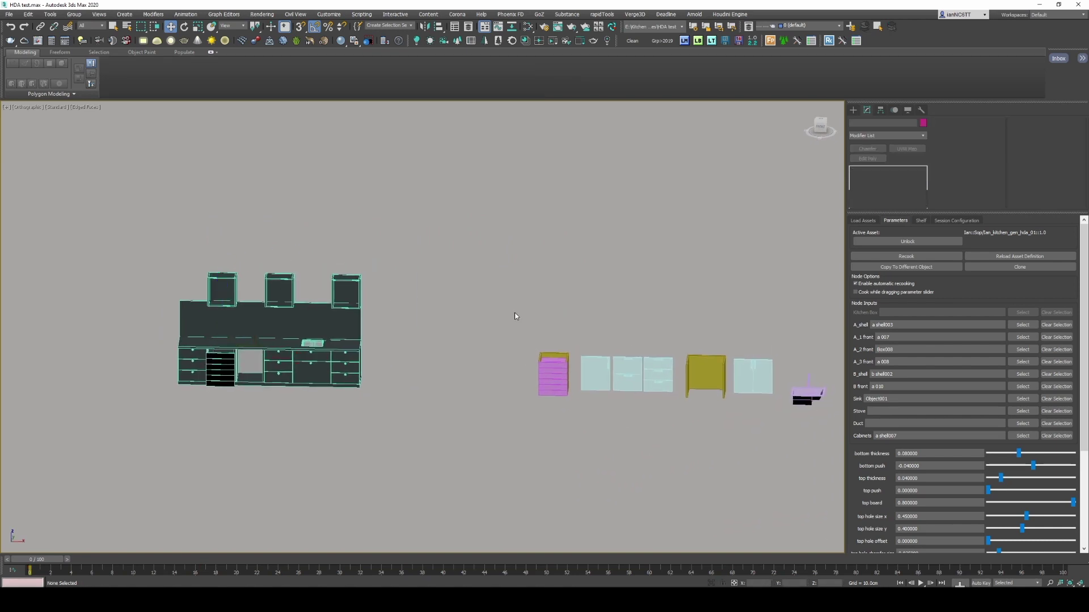